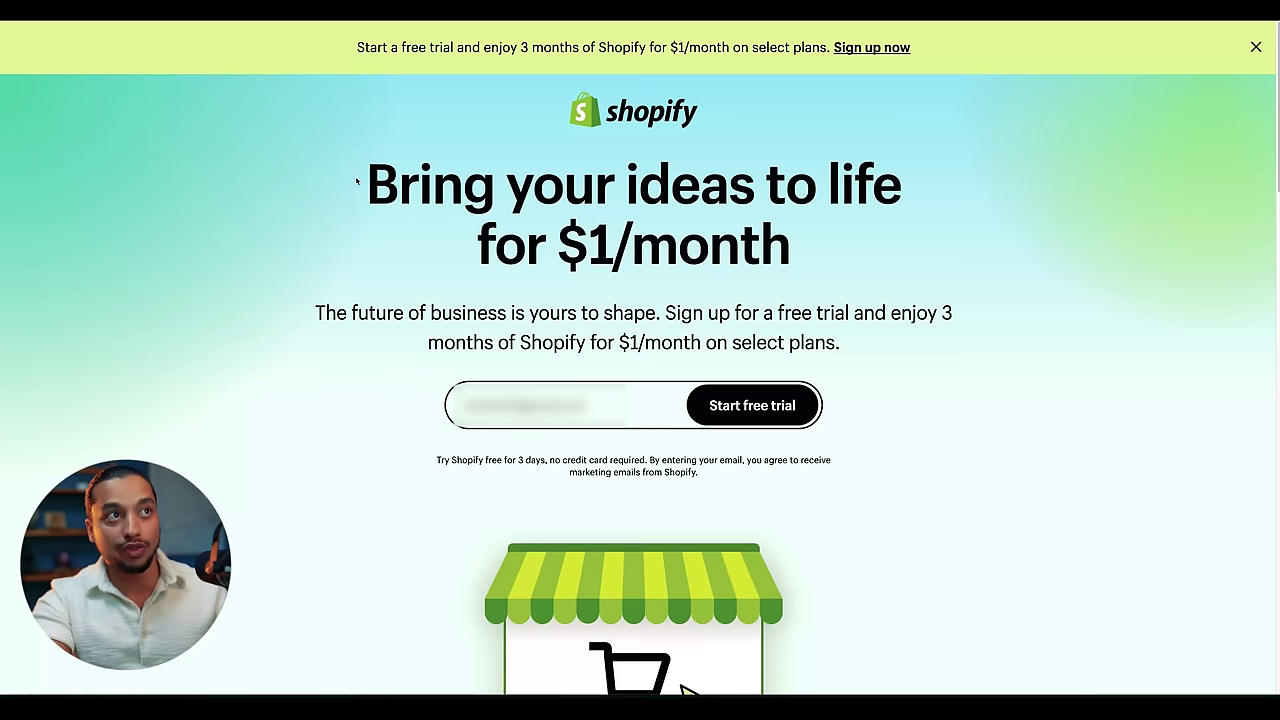
# - Read the $1/month offer on the Shopify landing page and start the free trial
pyautogui.moveTo(356, 180); pyautogui.dragTo(783, 260)
pyautogui.click(596, 237)
pyautogui.moveTo(940, 313); pyautogui.dragTo(987, 339)
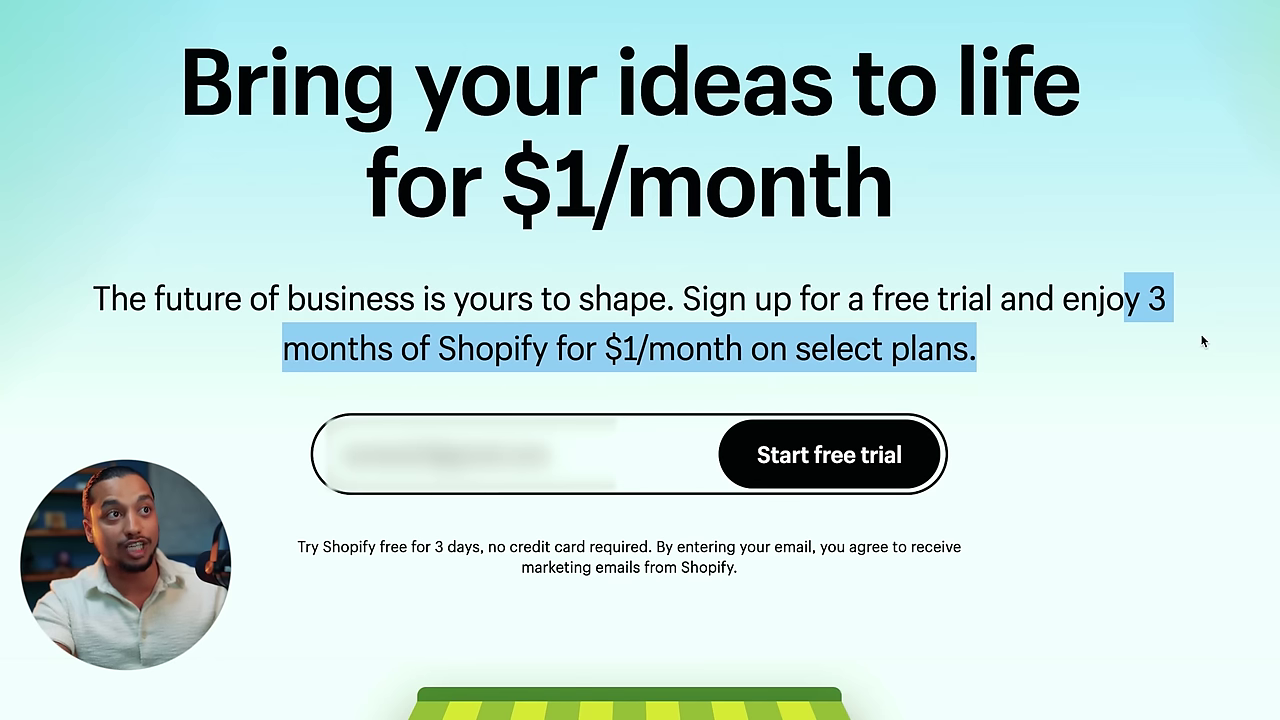
pyautogui.moveTo(843, 299); pyautogui.dragTo(857, 299)
pyautogui.click(808, 457)
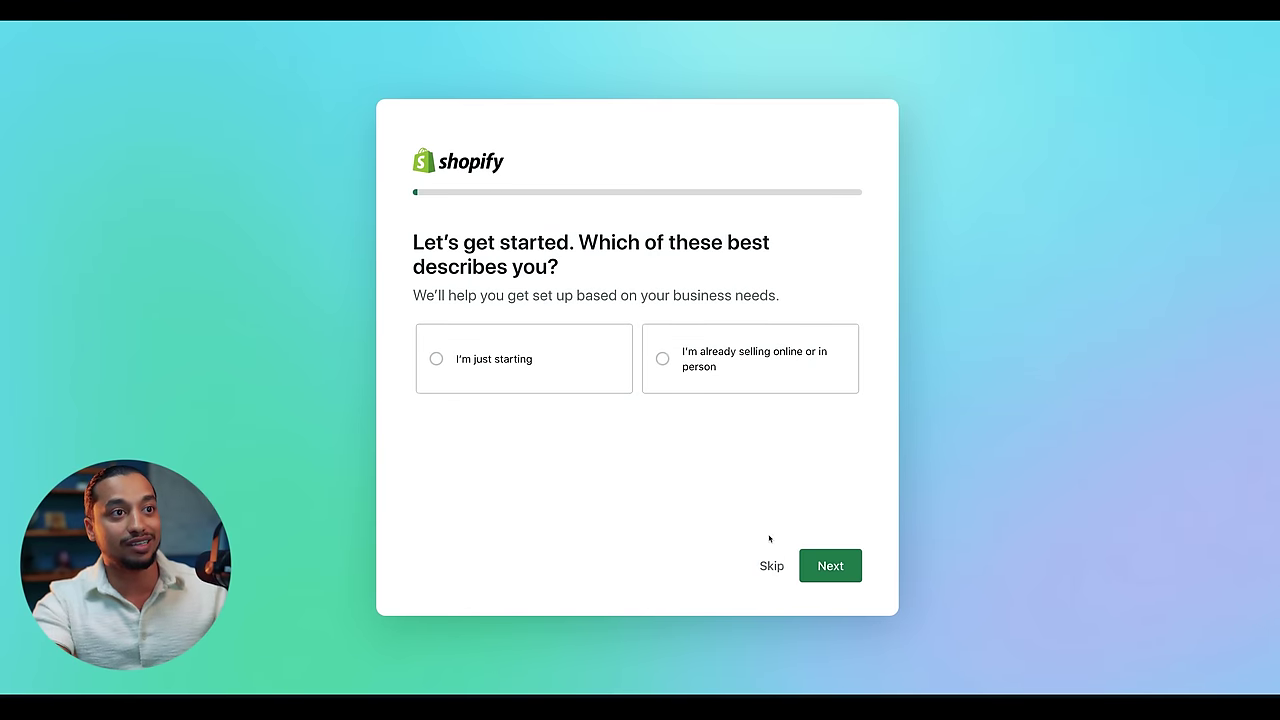
# - Skip the onboarding questions about business stage, sales channels and dropshipping
pyautogui.click(774, 572)
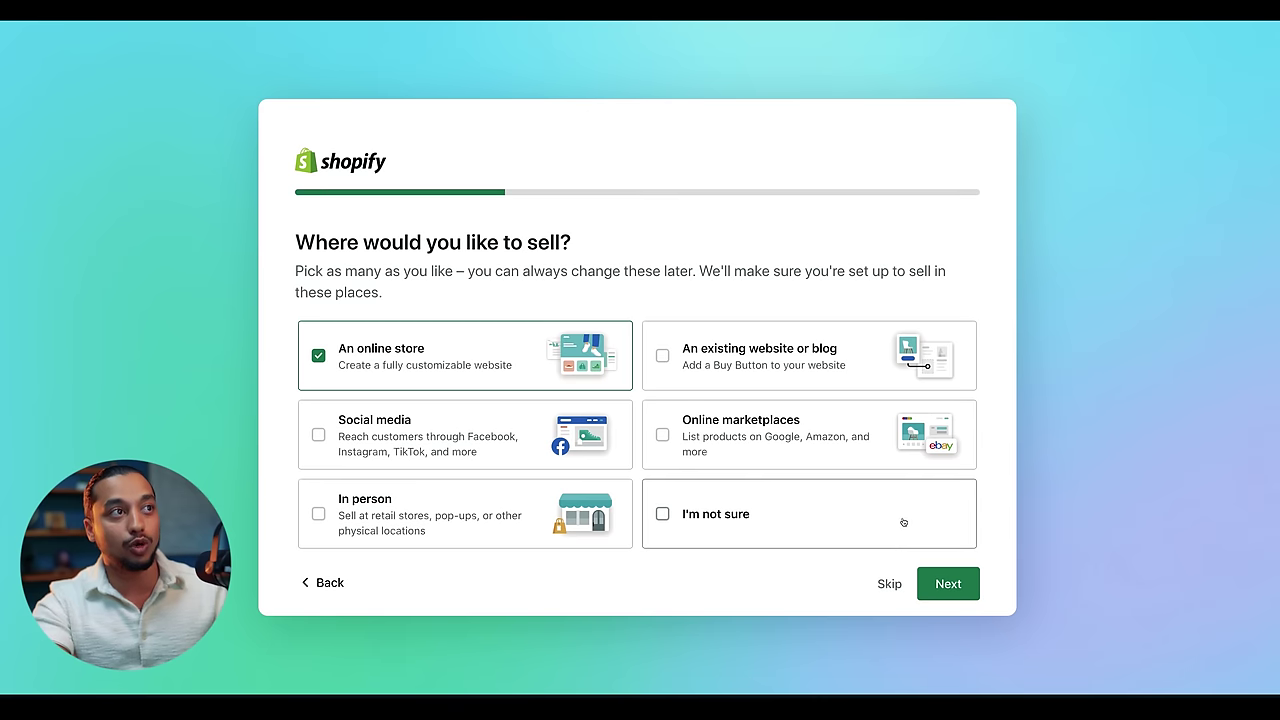
pyautogui.click(890, 584)
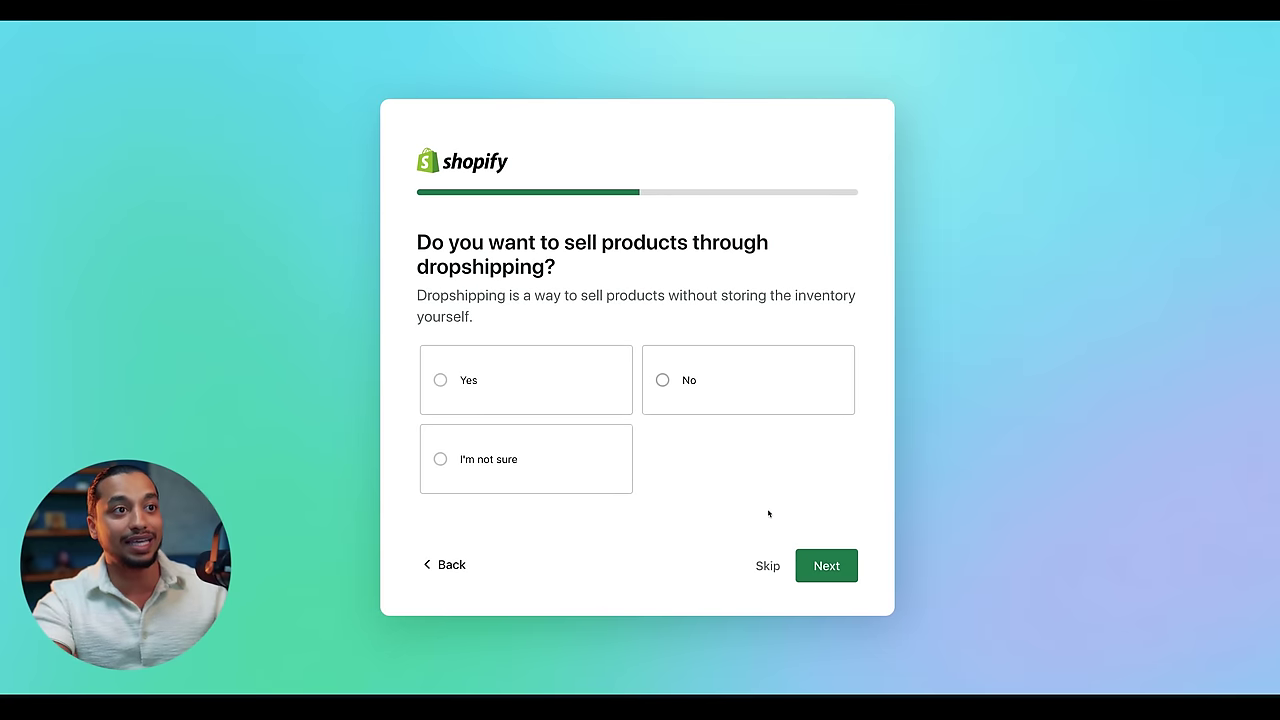
pyautogui.click(768, 565)
pyautogui.click(880, 566)
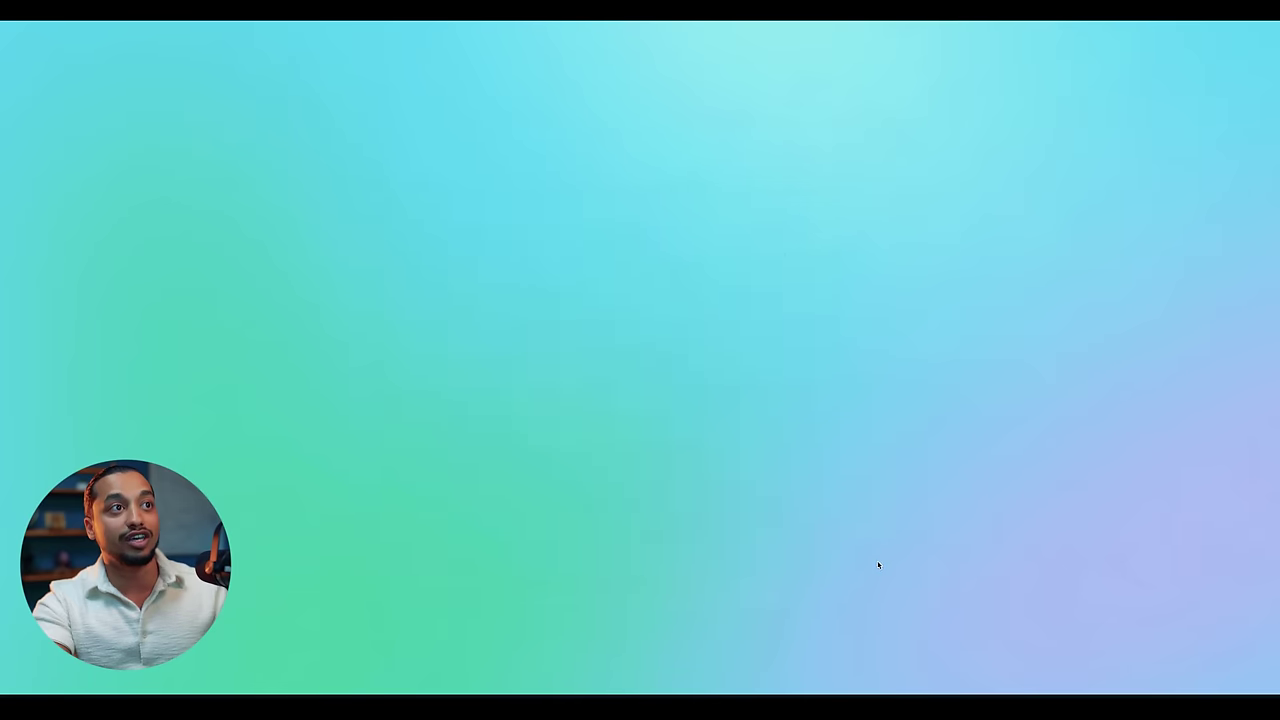
# - Name the store Test Store and confirm United States as the business location
pyautogui.click(660, 401)
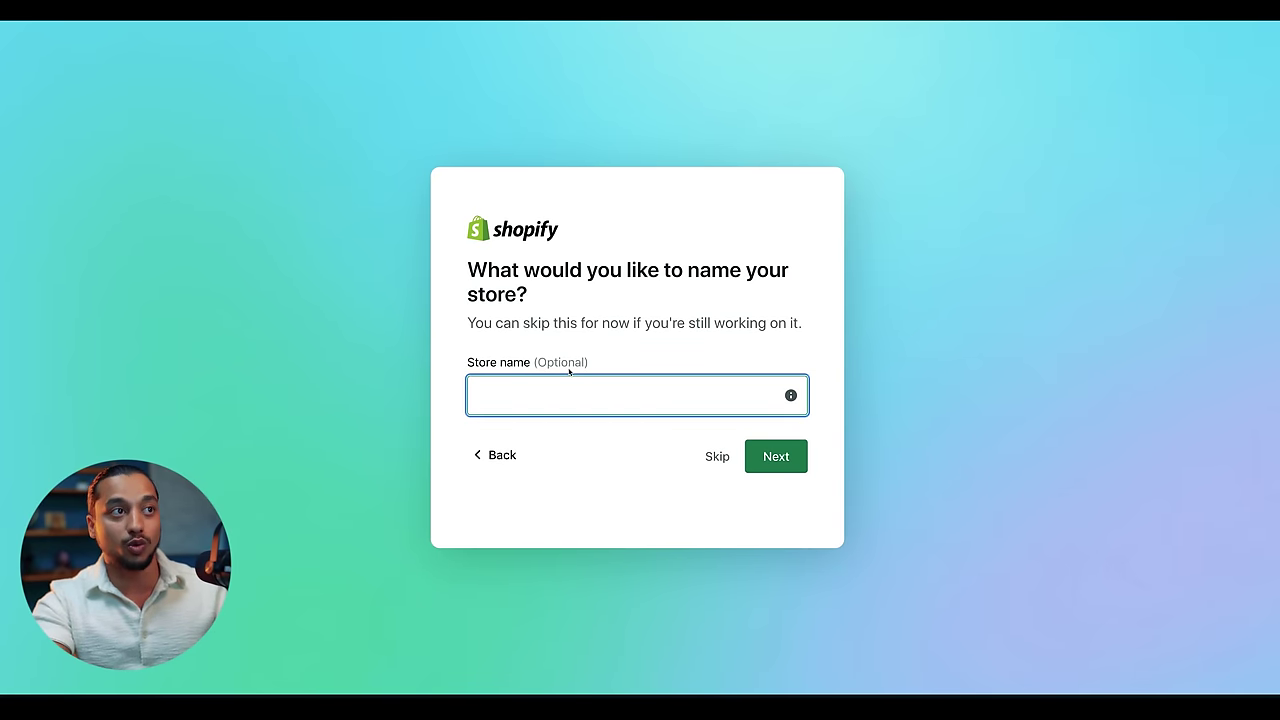
pyautogui.write('Test Store')
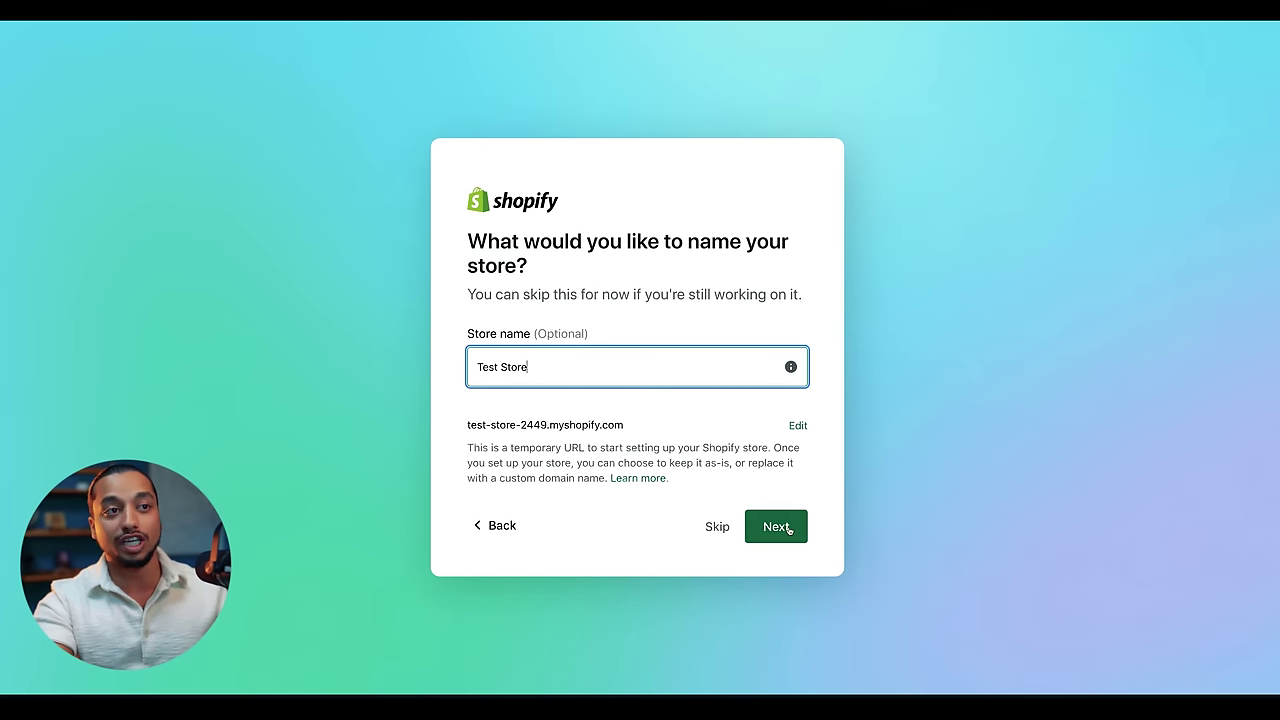
pyautogui.click(776, 526)
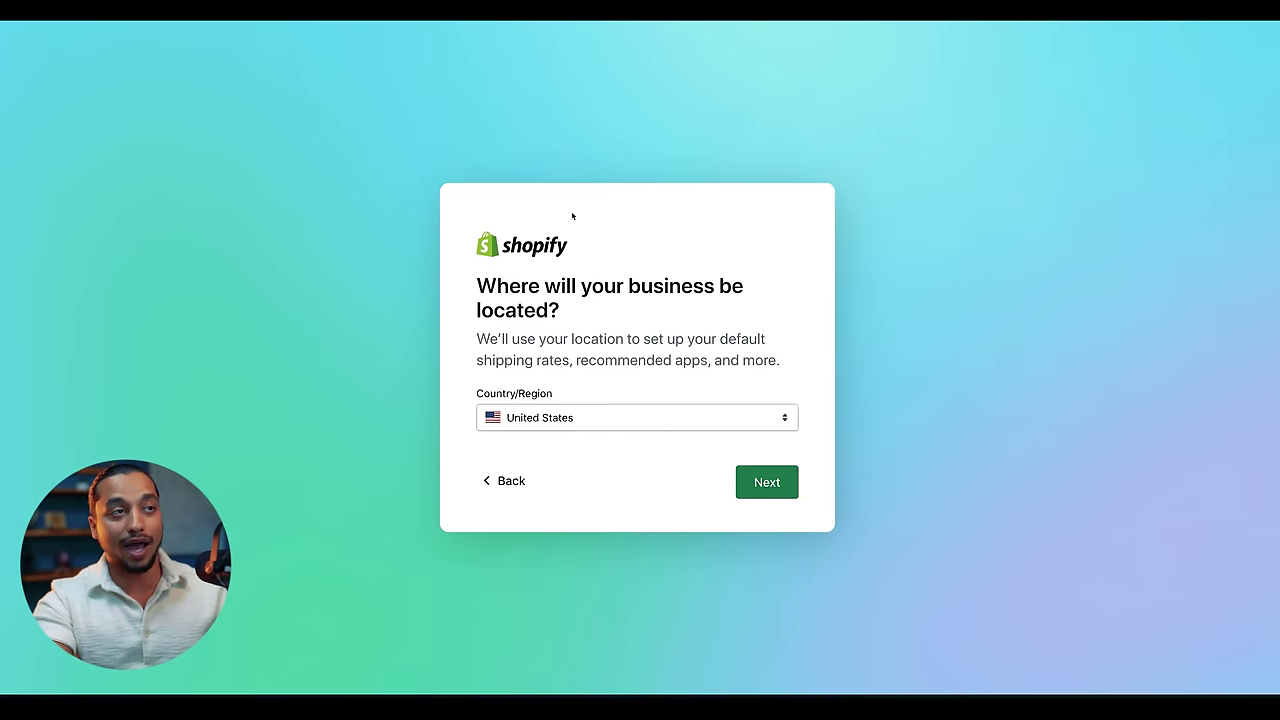
pyautogui.click(659, 416)
pyautogui.click(929, 420)
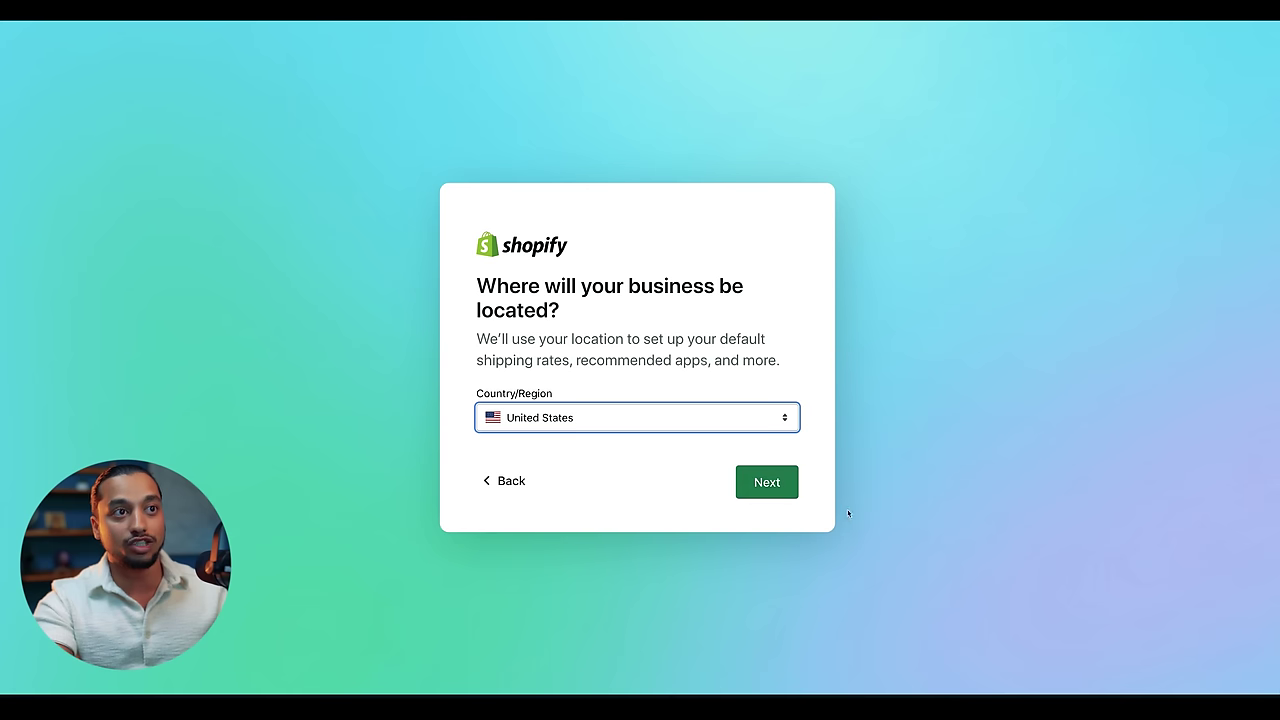
pyautogui.click(767, 490)
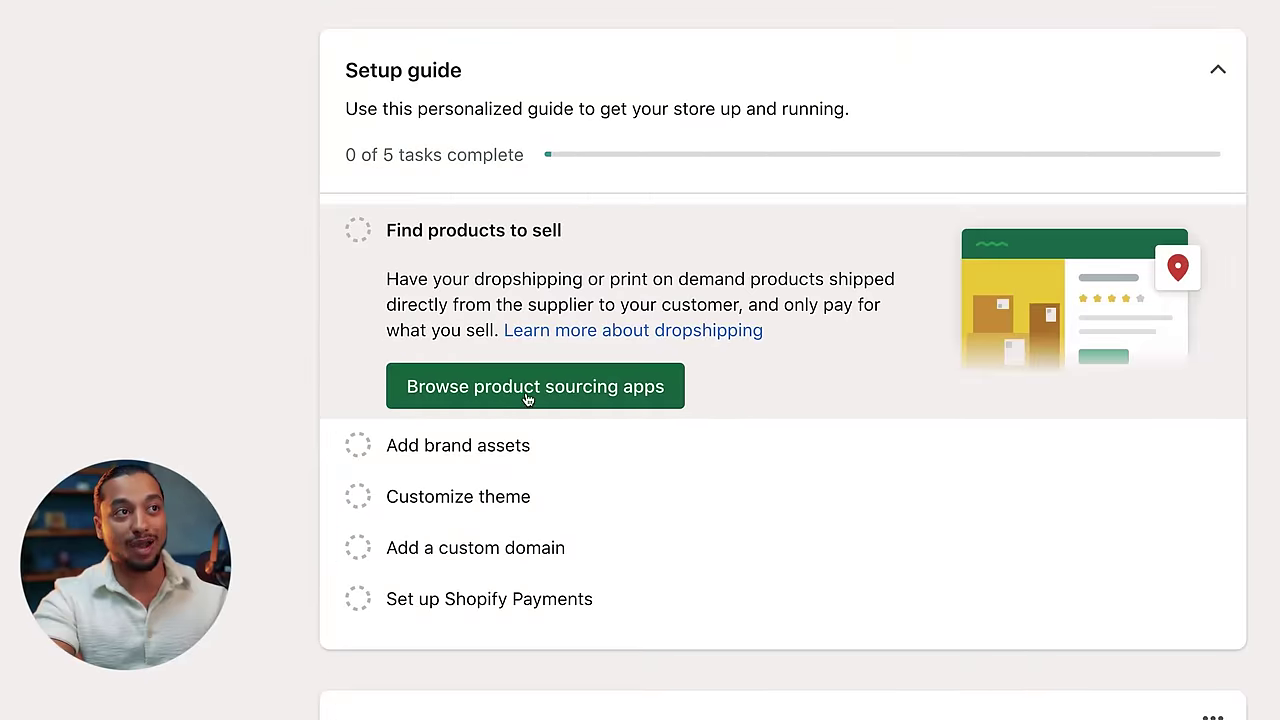
# - Browse the product sourcing apps from the setup guide and open Zendrop - Global Dropshipping
pyautogui.click(498, 396)
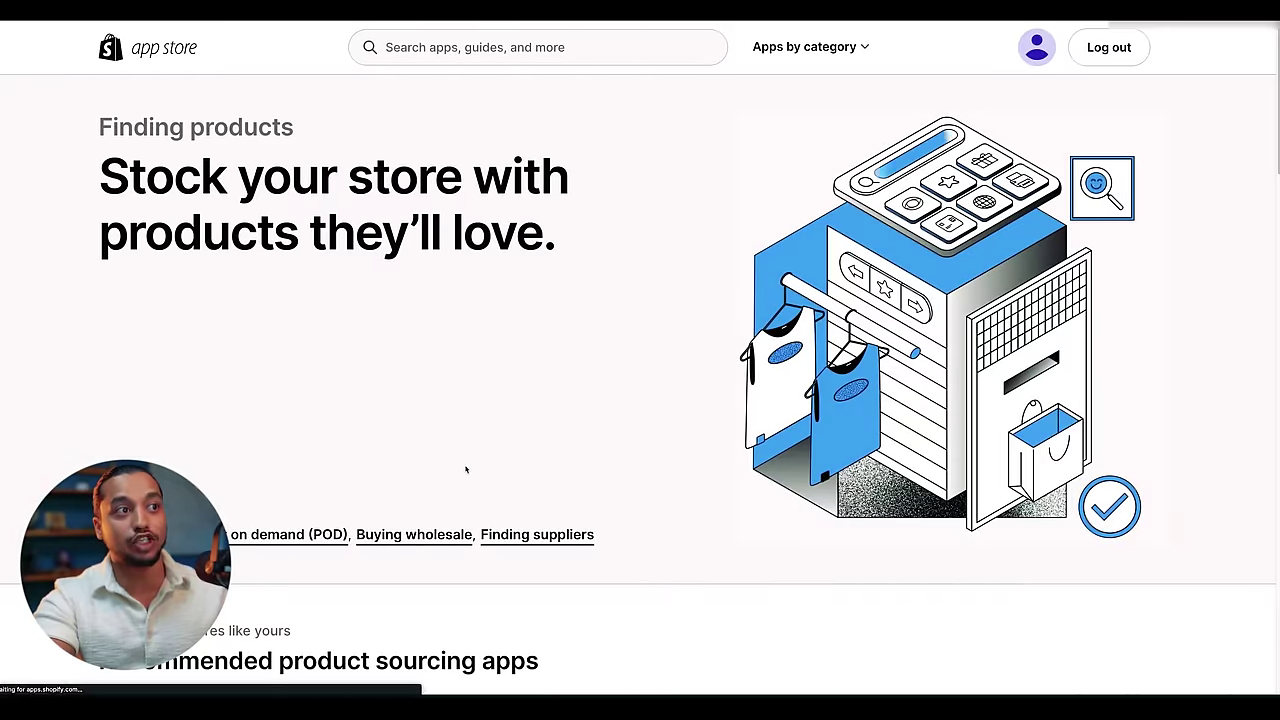
pyautogui.scroll(-1, 466, 469)
pyautogui.scroll(-2, 465, 468)
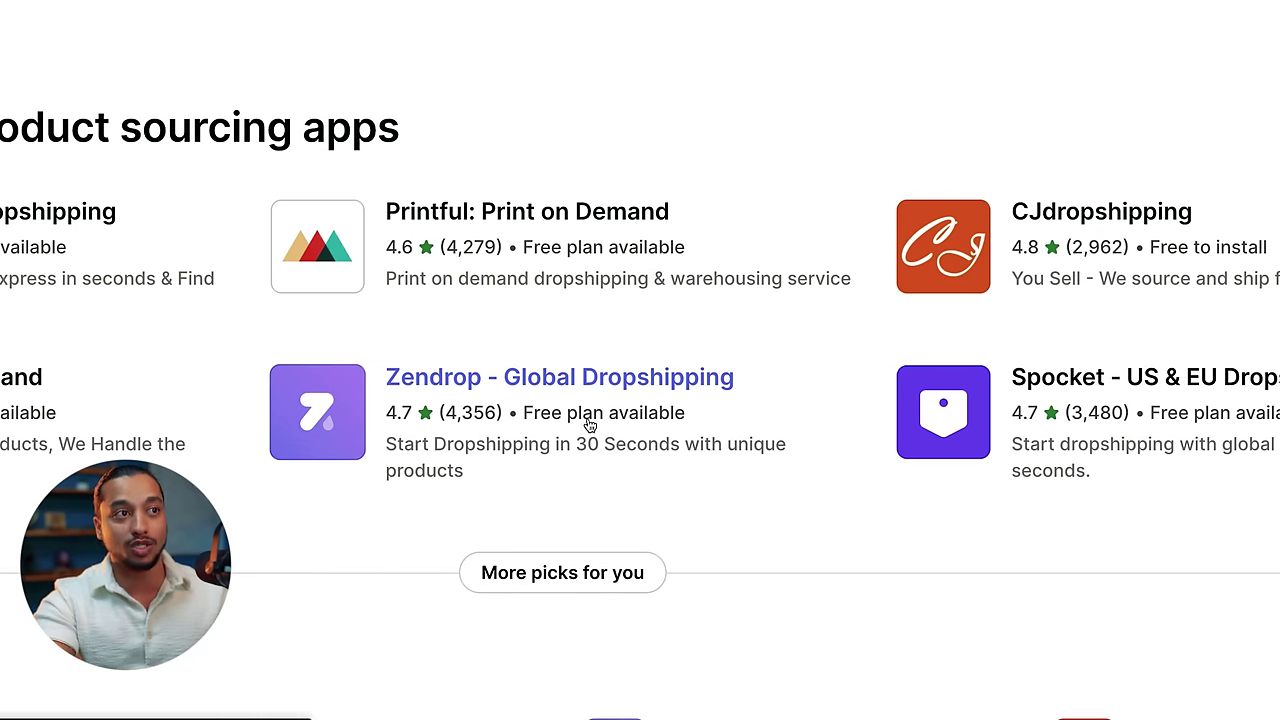
pyautogui.click(637, 409)
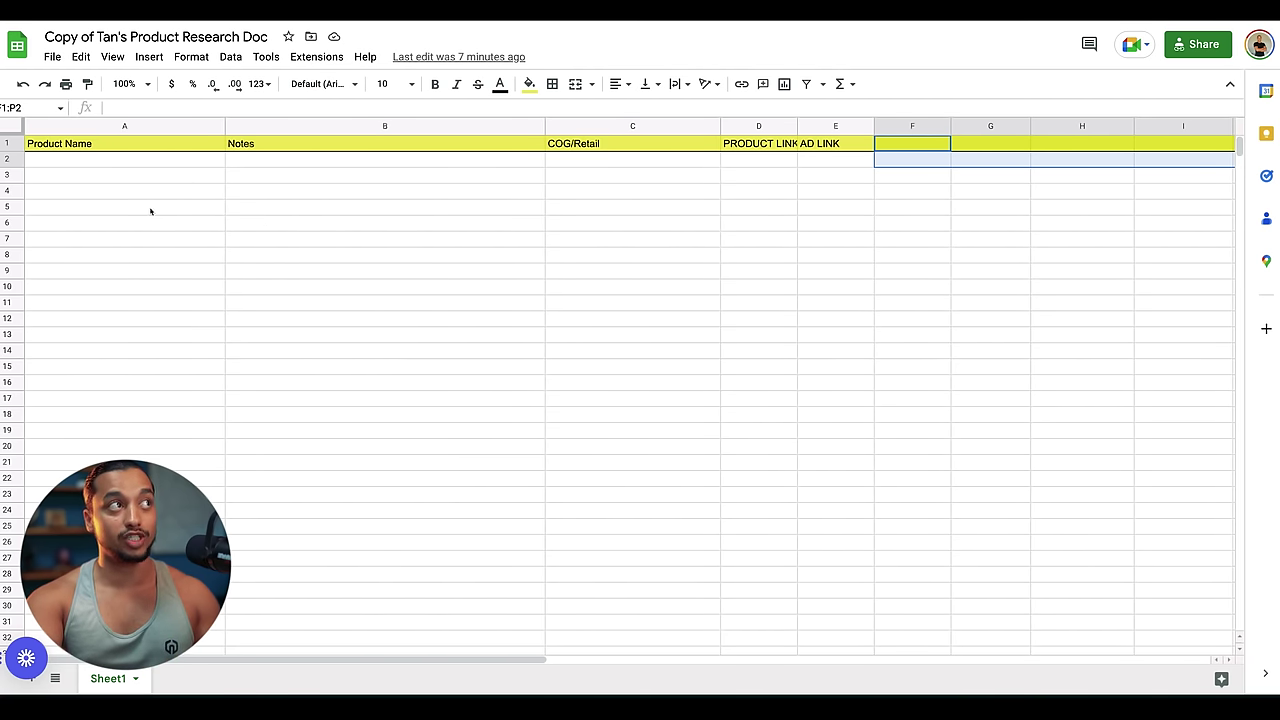
# - Switch to the product research spreadsheet in Google Sheets and review its header columns and the empty product name rows
pyautogui.click(98, 146)
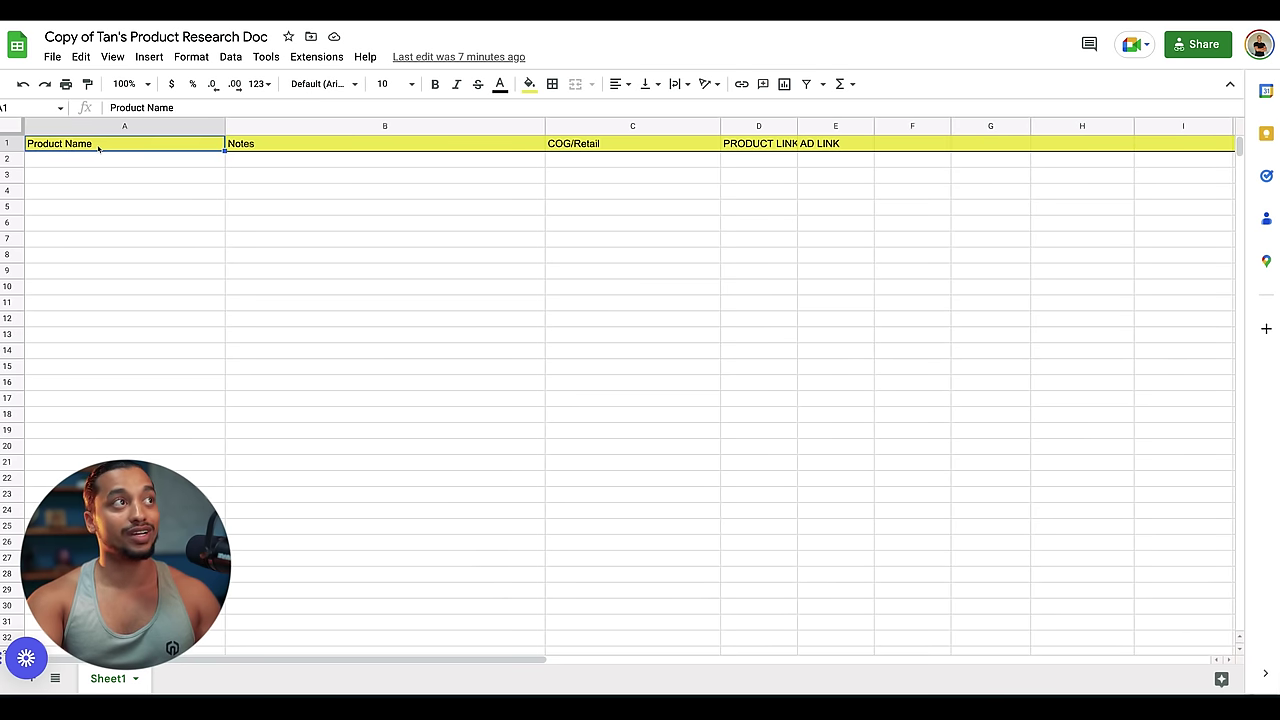
pyautogui.click(247, 150)
pyautogui.click(565, 146)
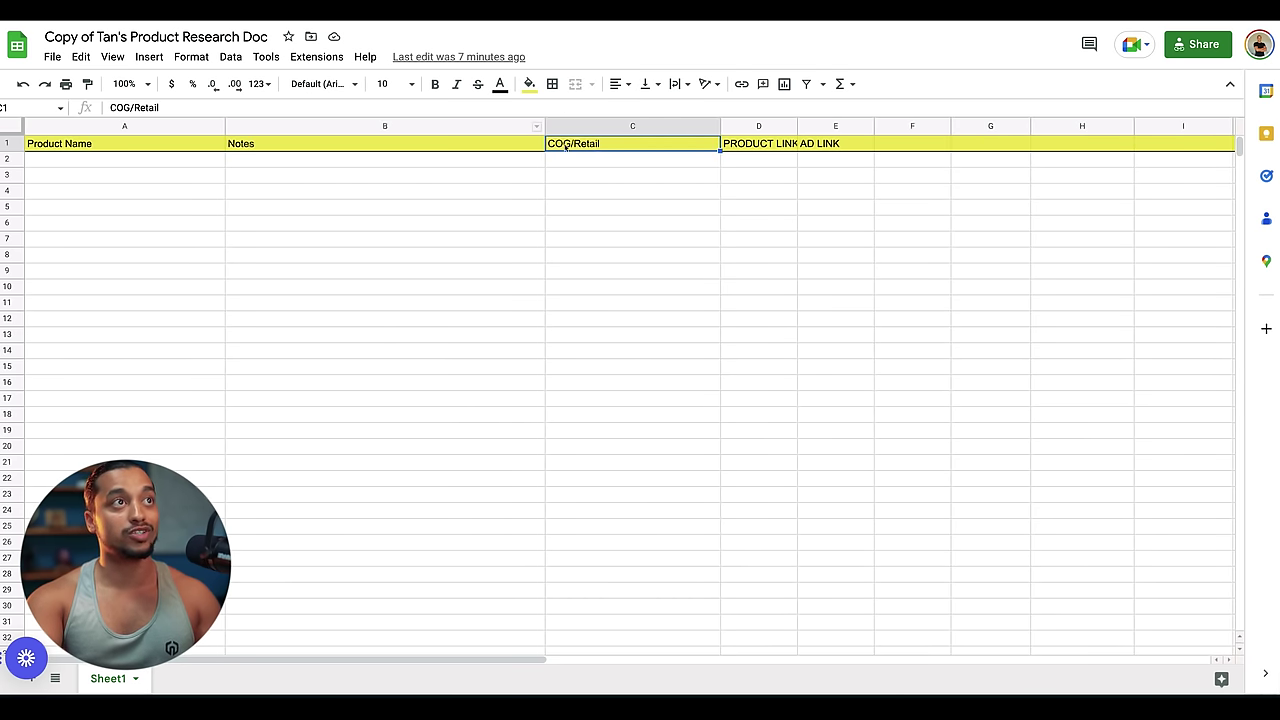
pyautogui.click(777, 147)
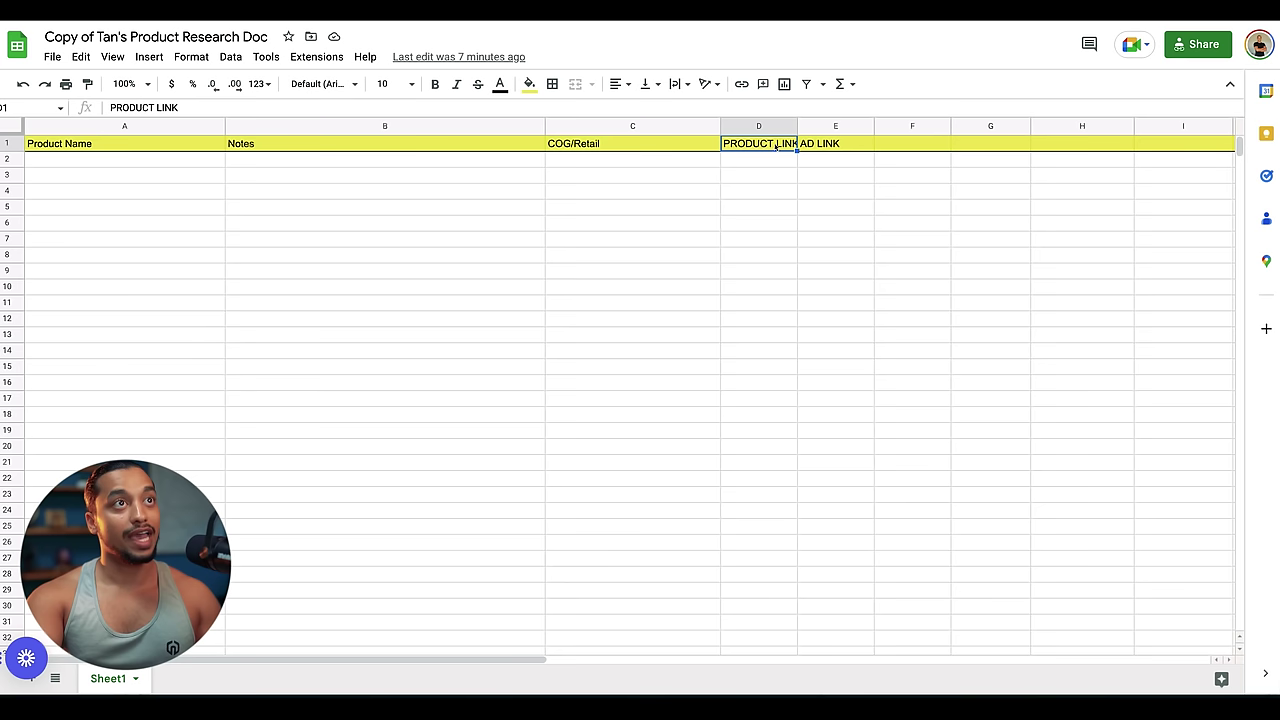
pyautogui.click(840, 145)
pyautogui.click(470, 286)
pyautogui.moveTo(84, 160); pyautogui.dragTo(100, 336)
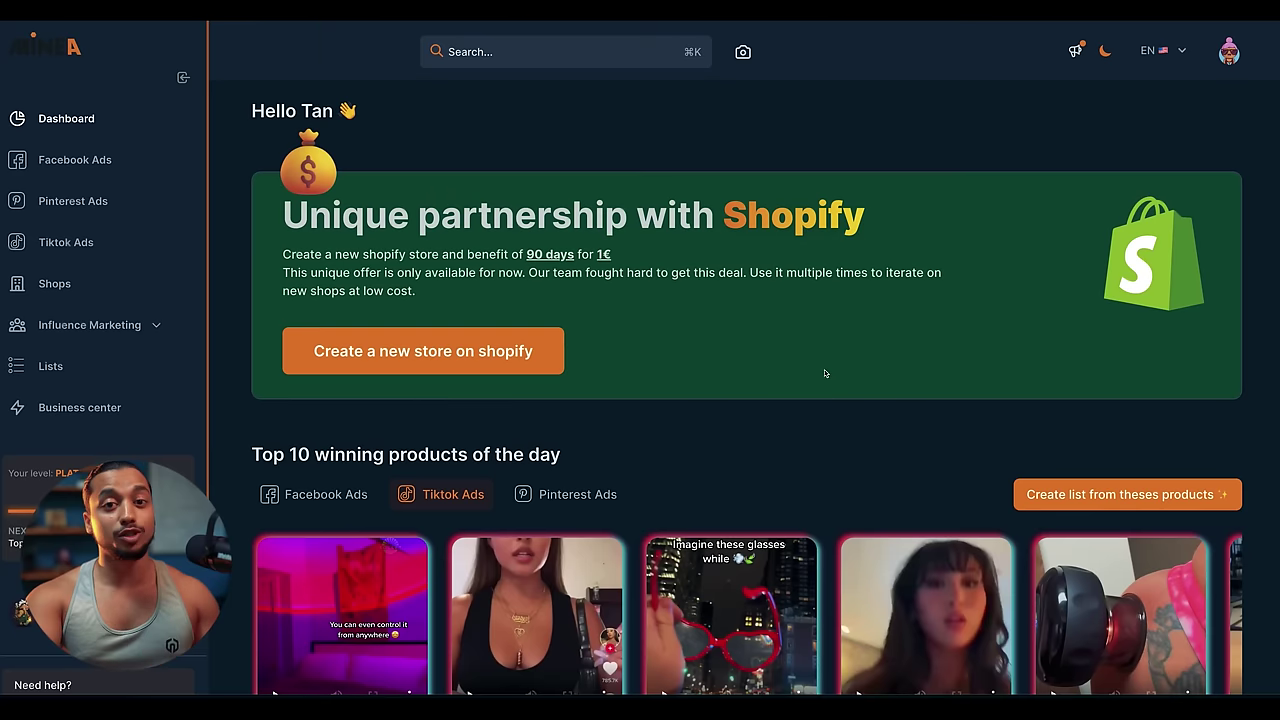
# - On the Minea dashboard, examine the top 10 winning products of the day for Facebook Ads
pyautogui.scroll(-1, 823, 372)
pyautogui.scroll(-1, 823, 374)
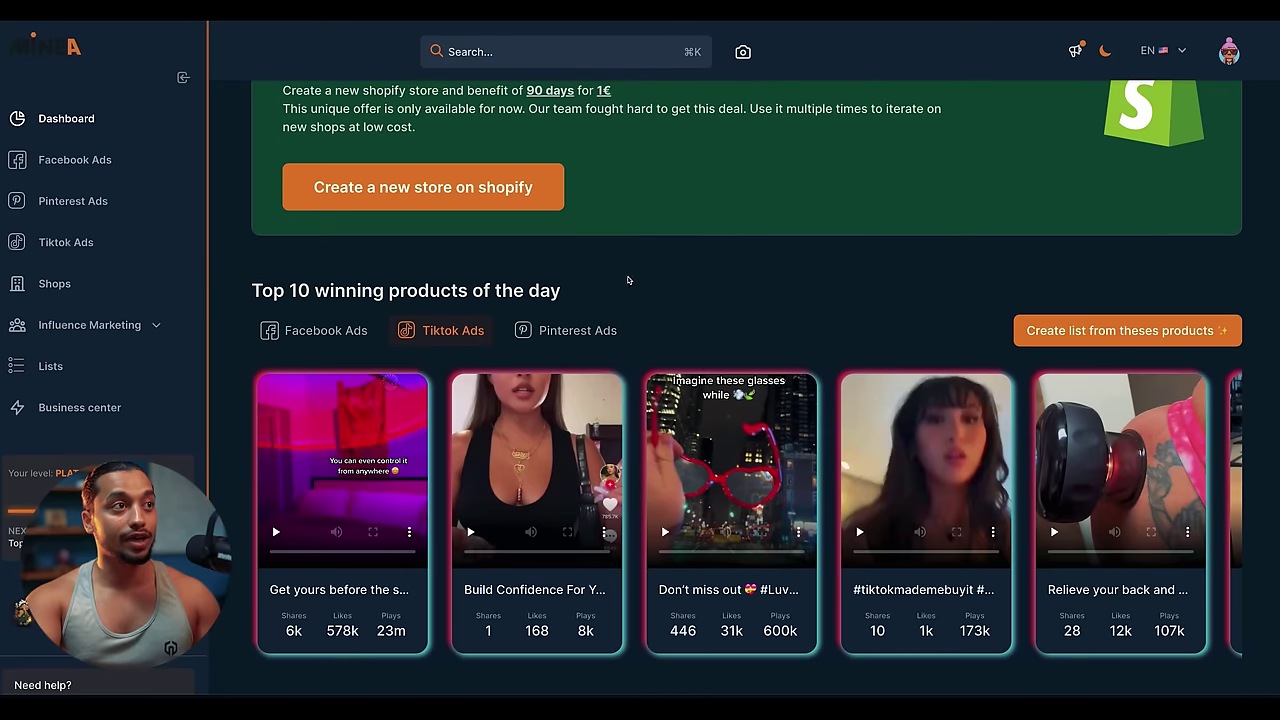
pyautogui.click(355, 330)
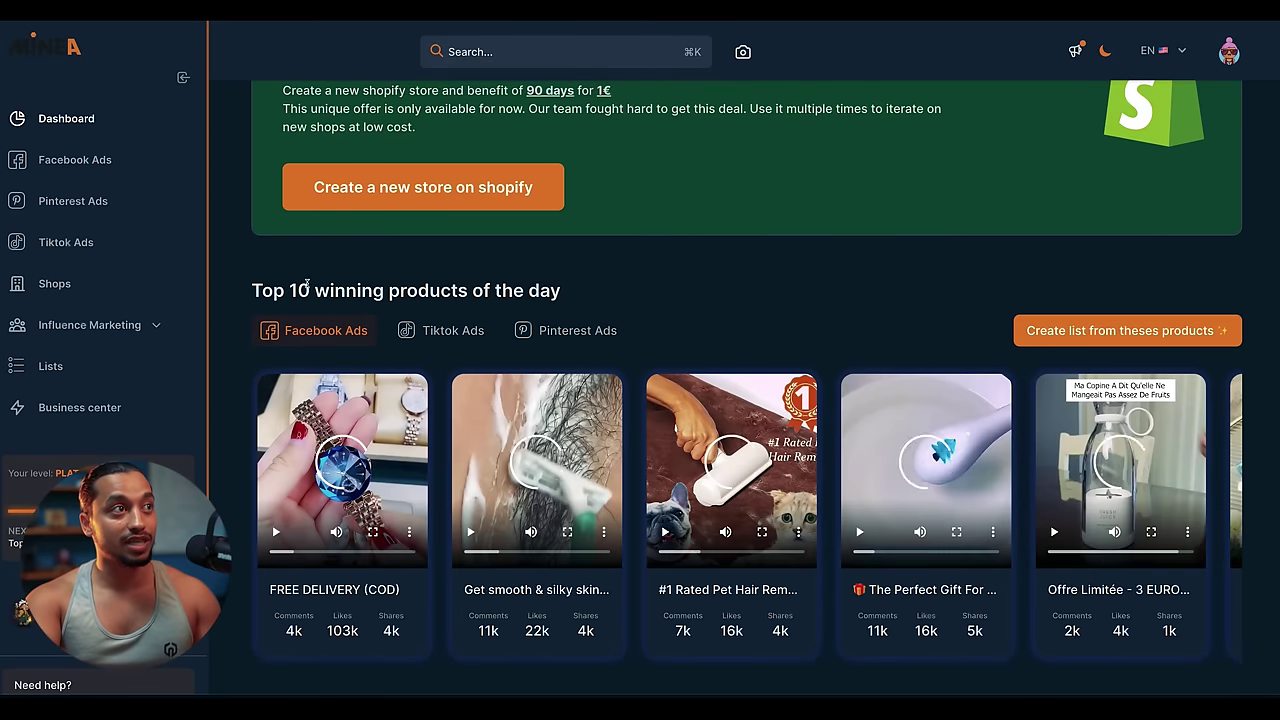
pyautogui.moveTo(536, 280); pyautogui.dragTo(563, 291)
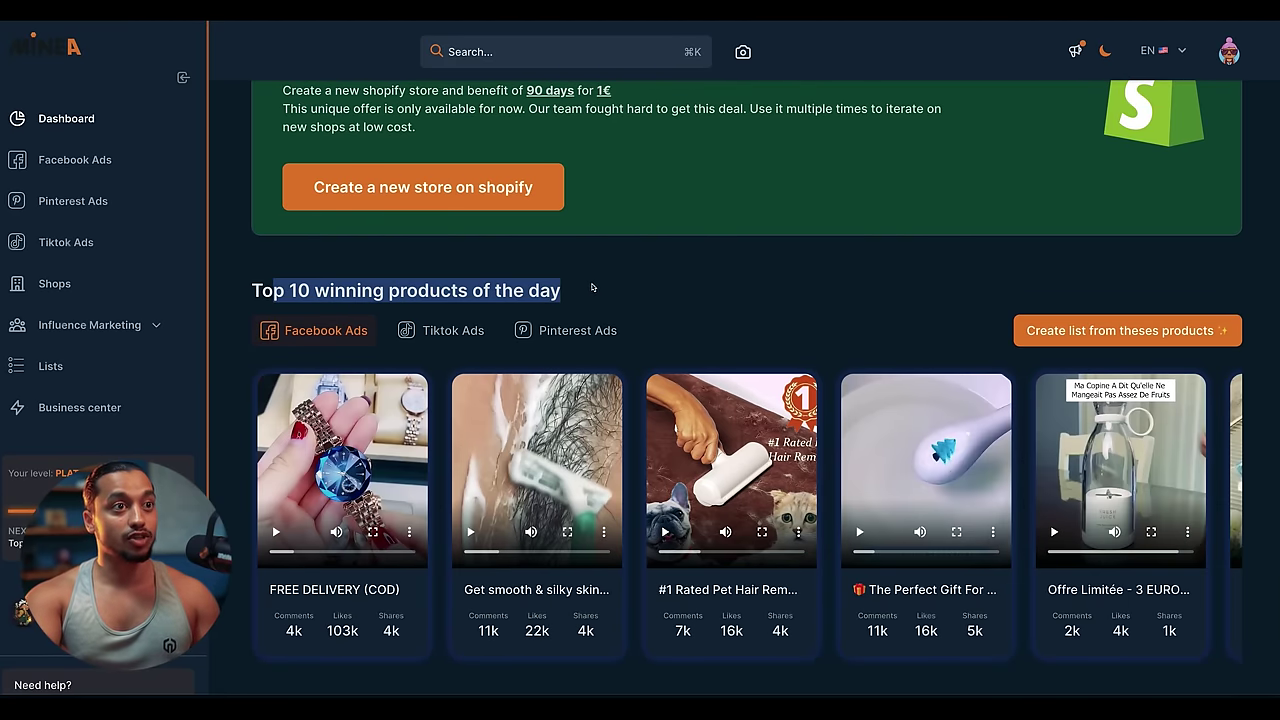
pyautogui.click(640, 262)
pyautogui.scroll(-1, 651, 230)
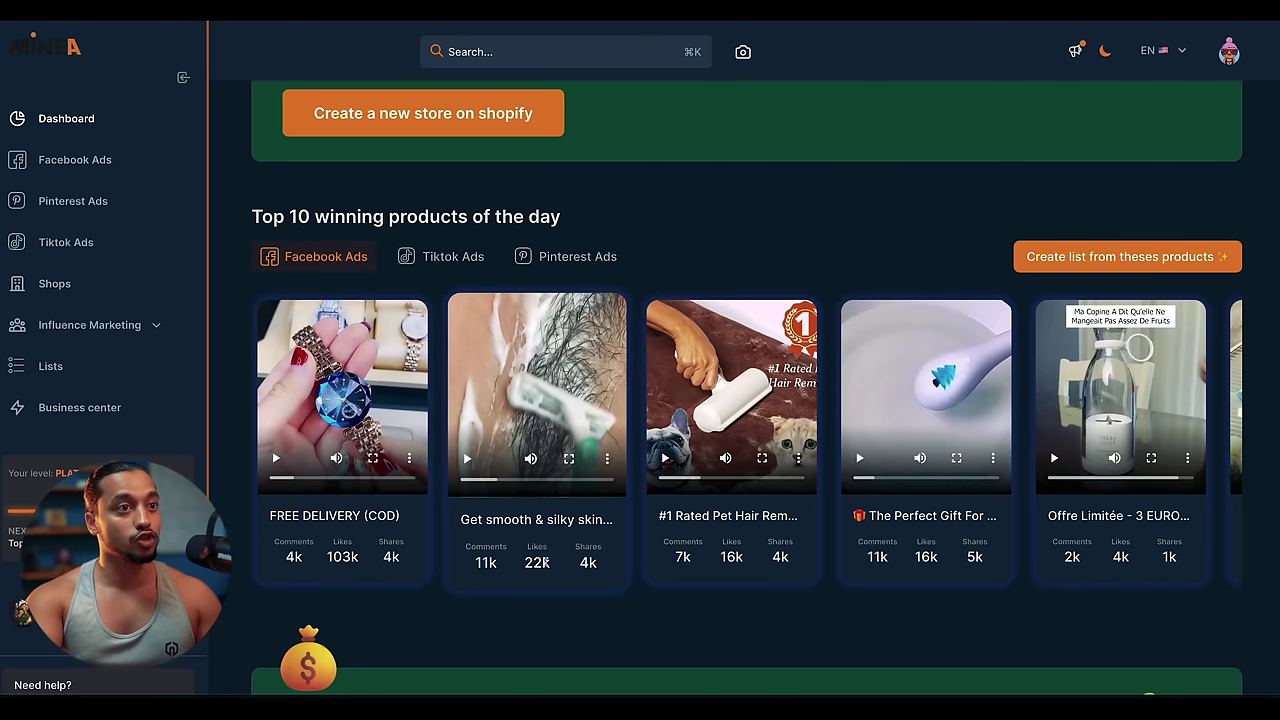
# - Open the top TikTok ad "Get yours before the sale ends" and look through the other ads from the same shop
pyautogui.click(460, 256)
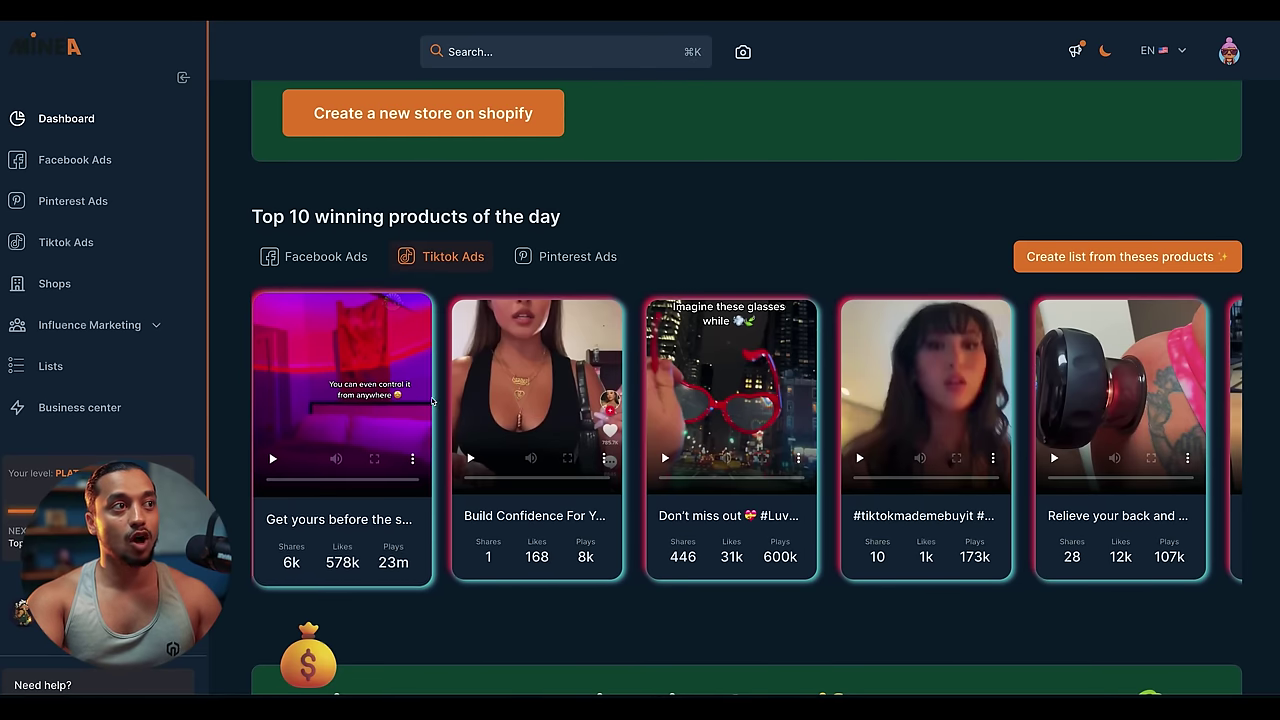
pyautogui.click(357, 519)
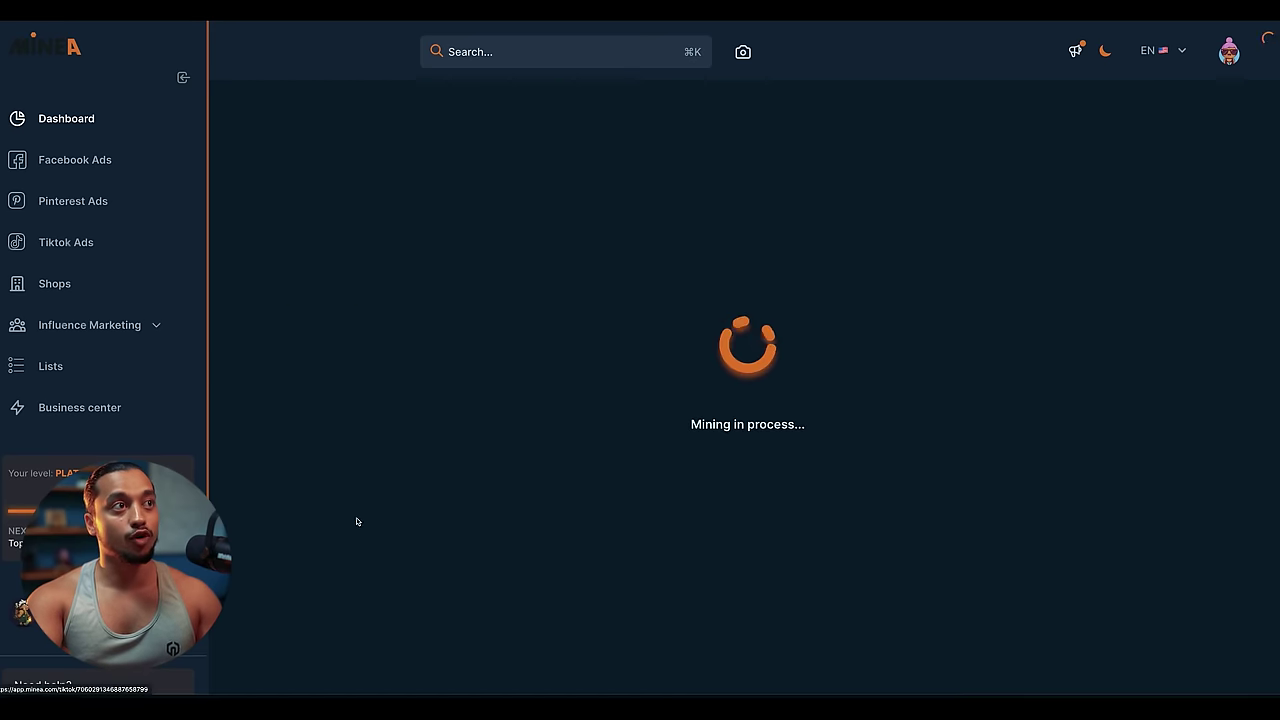
pyautogui.scroll(-1, 642, 408)
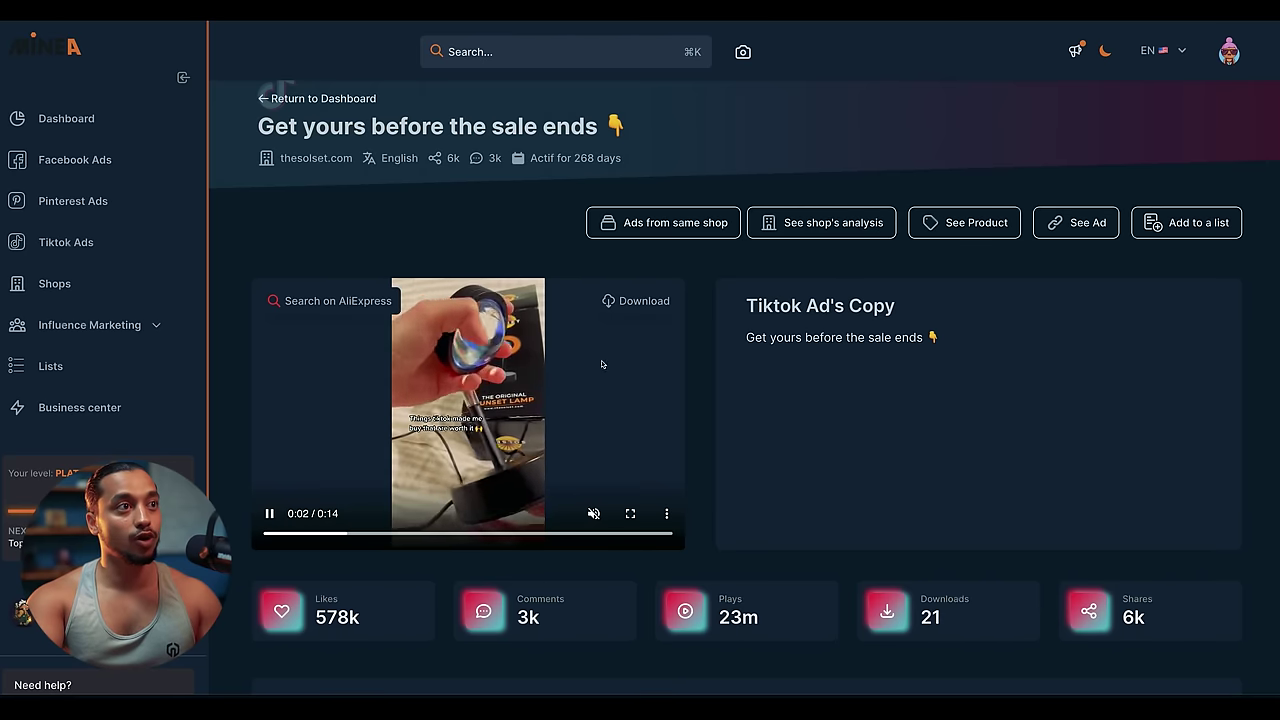
pyautogui.click(655, 222)
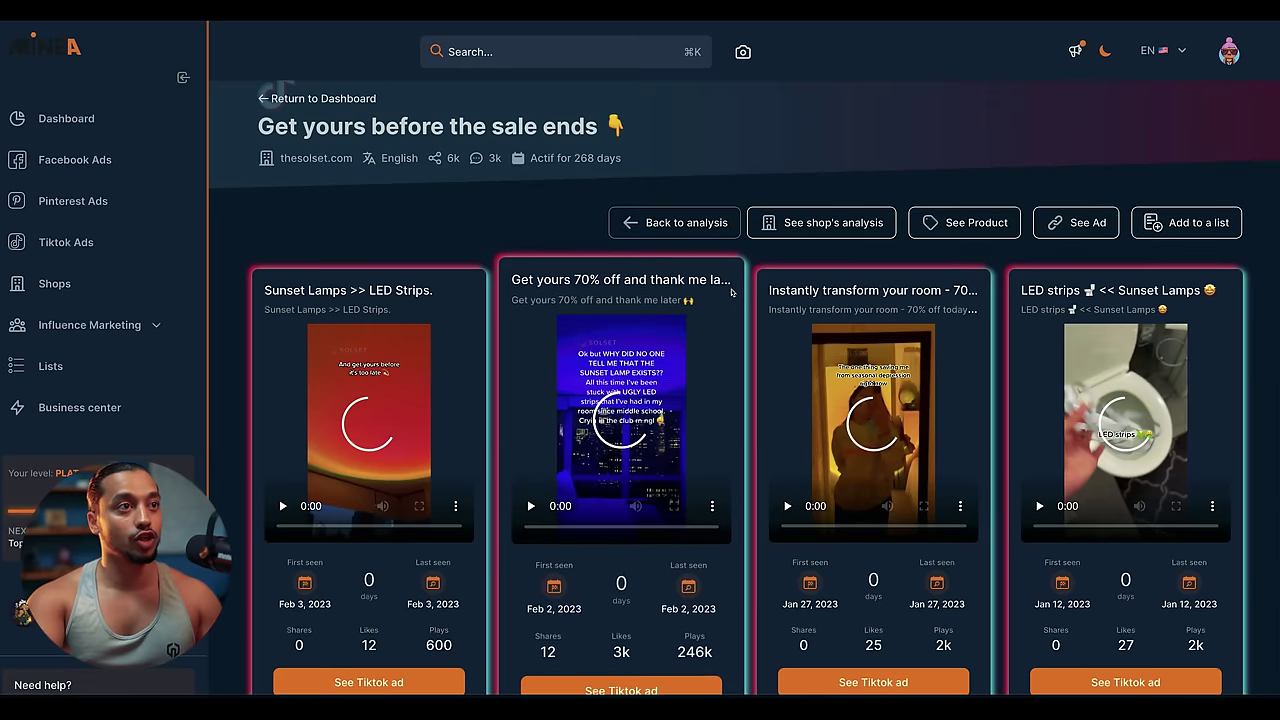
pyautogui.click(680, 223)
# - Open the advertised sunset lamp's product page and copy its URL into cell D2 of the research sheet's PRODUCT LINK column
pyautogui.click(955, 232)
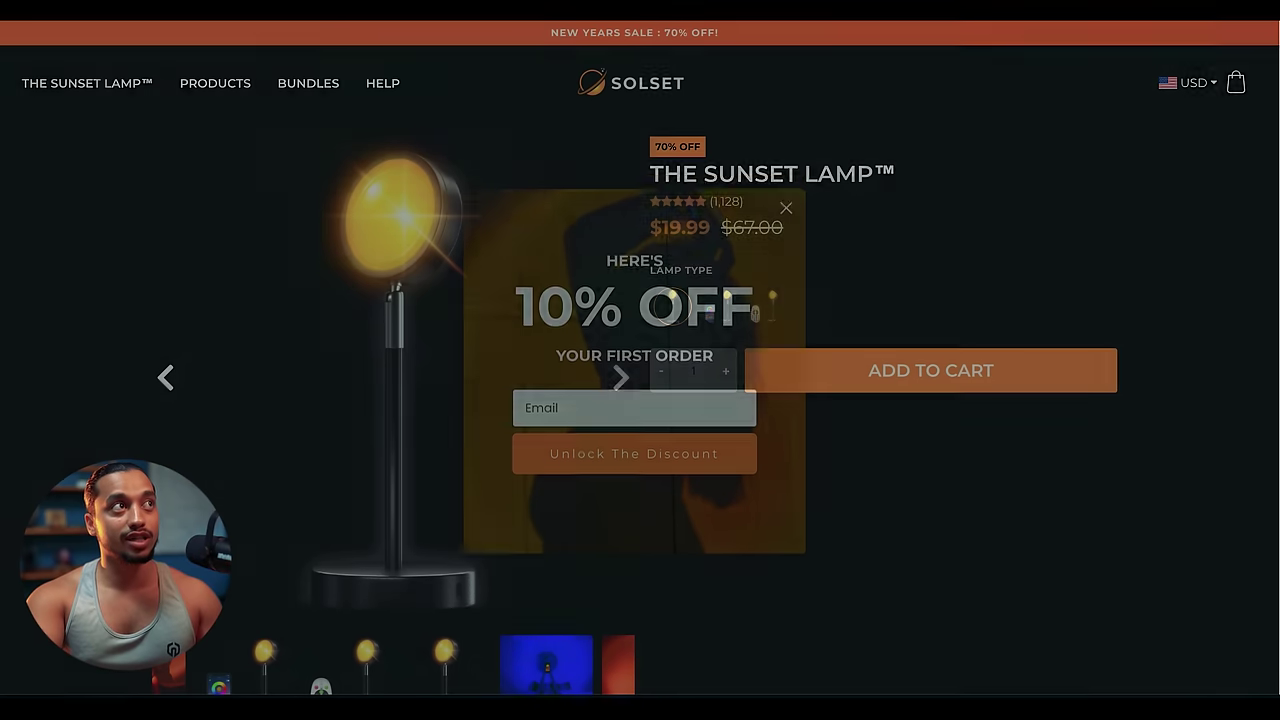
pyautogui.rightClick(340, 24)
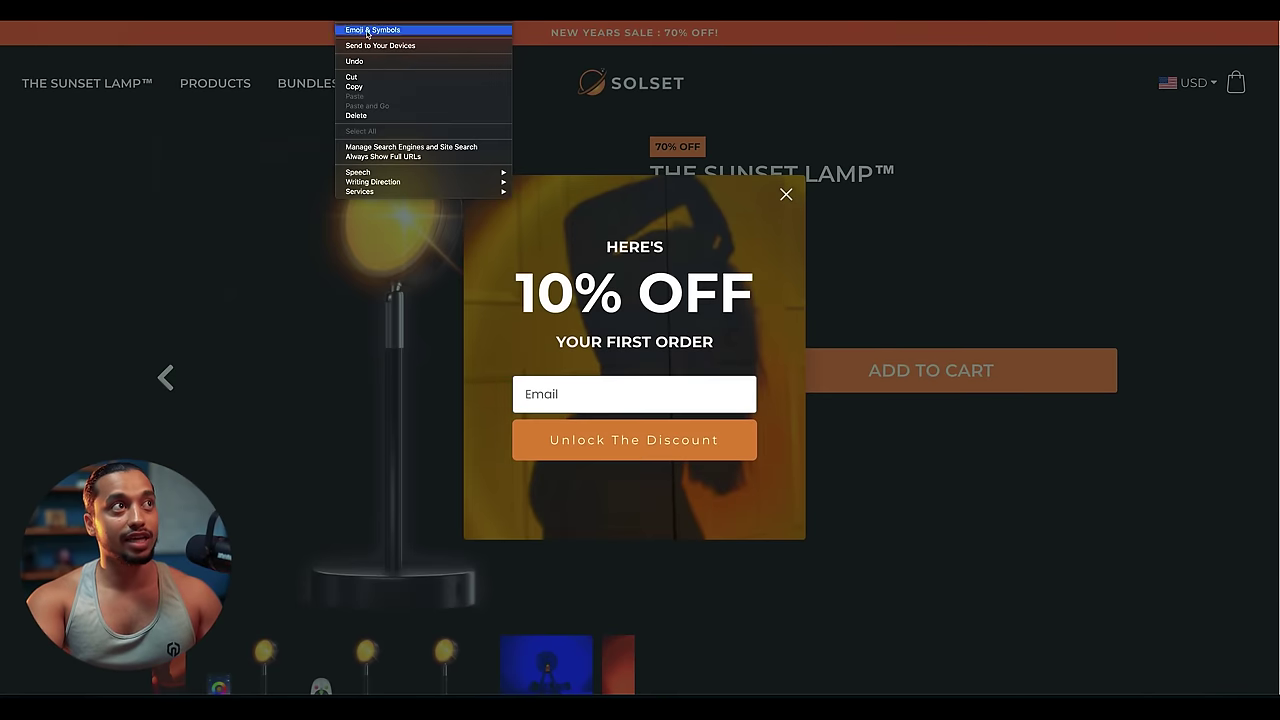
pyautogui.click(369, 88)
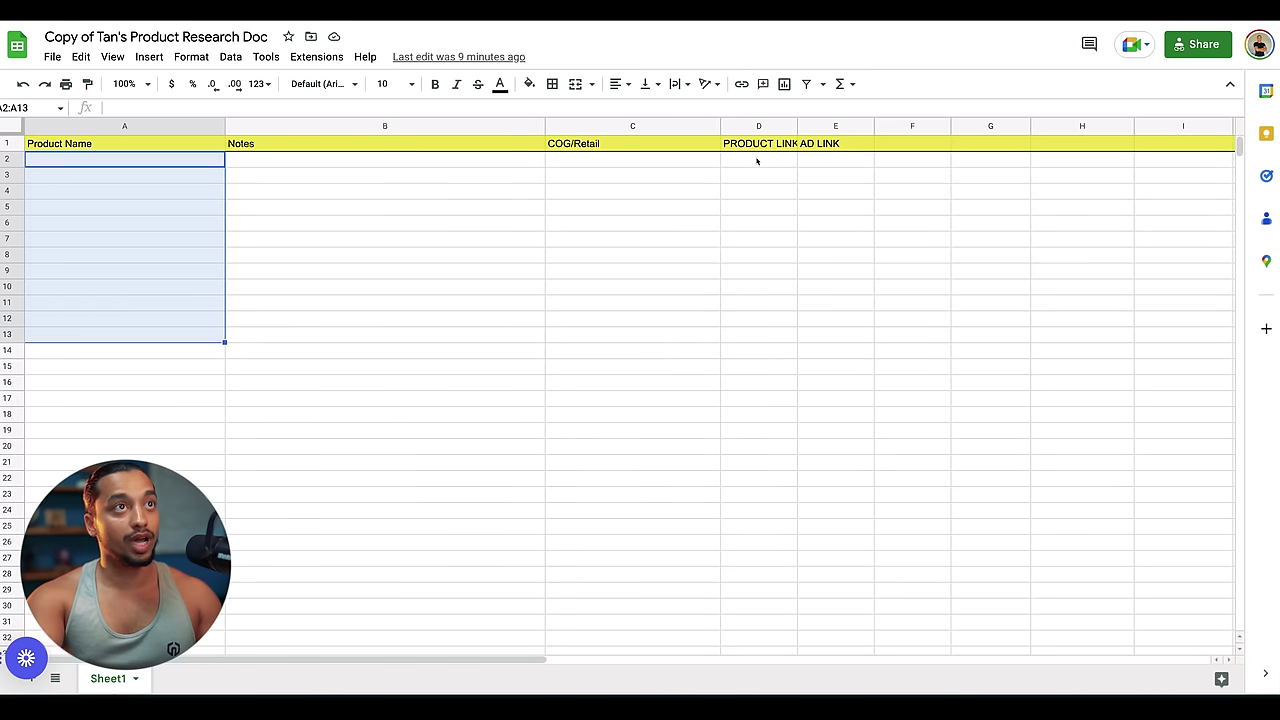
pyautogui.rightClick(757, 161)
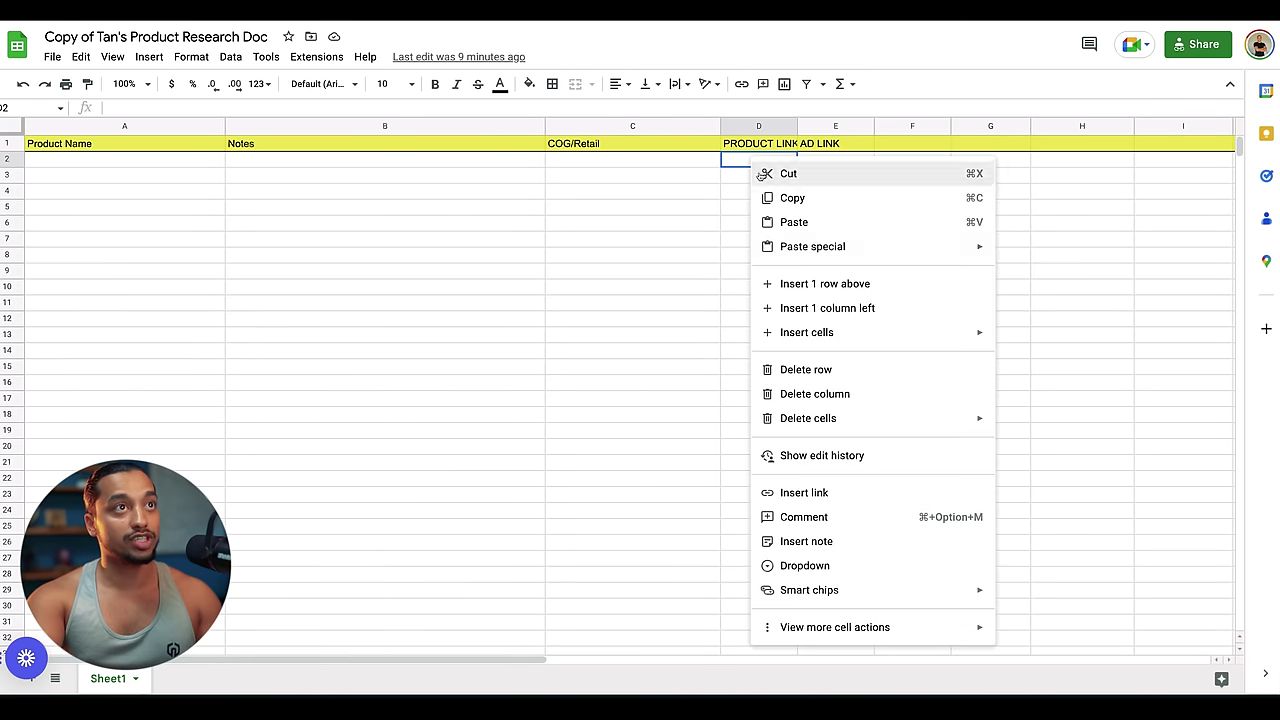
pyautogui.click(780, 222)
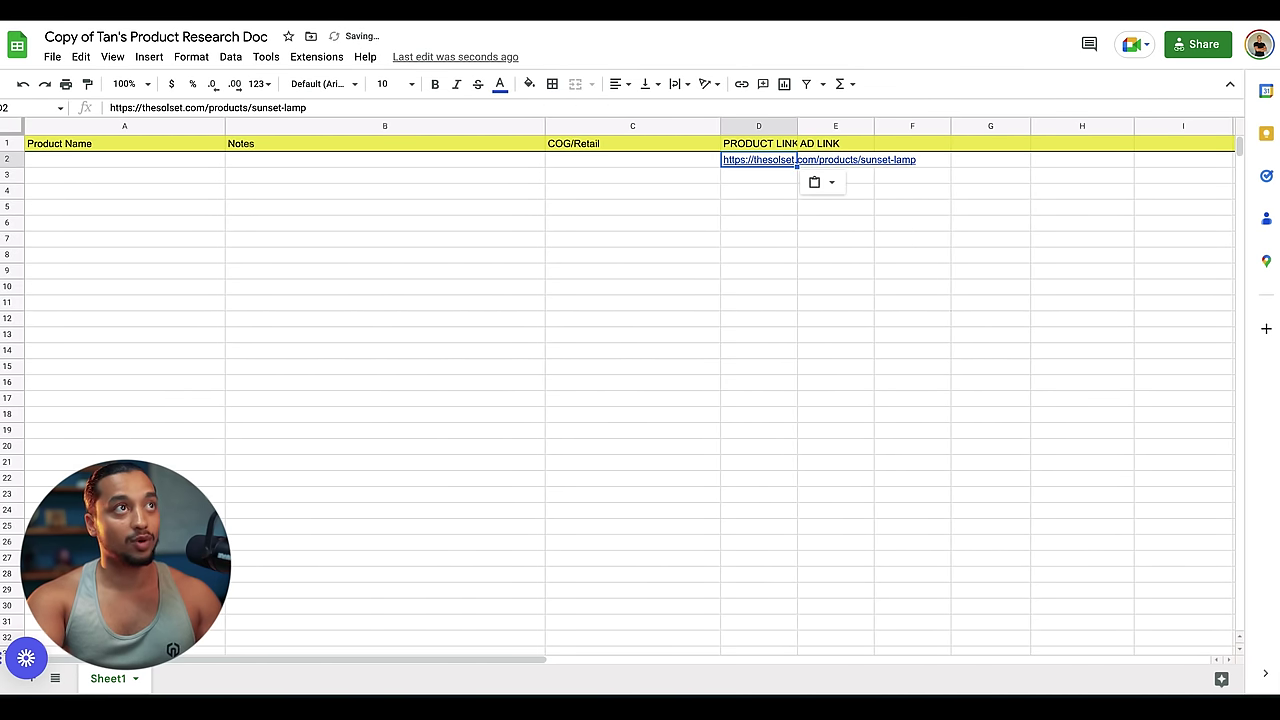
pyautogui.click(846, 160)
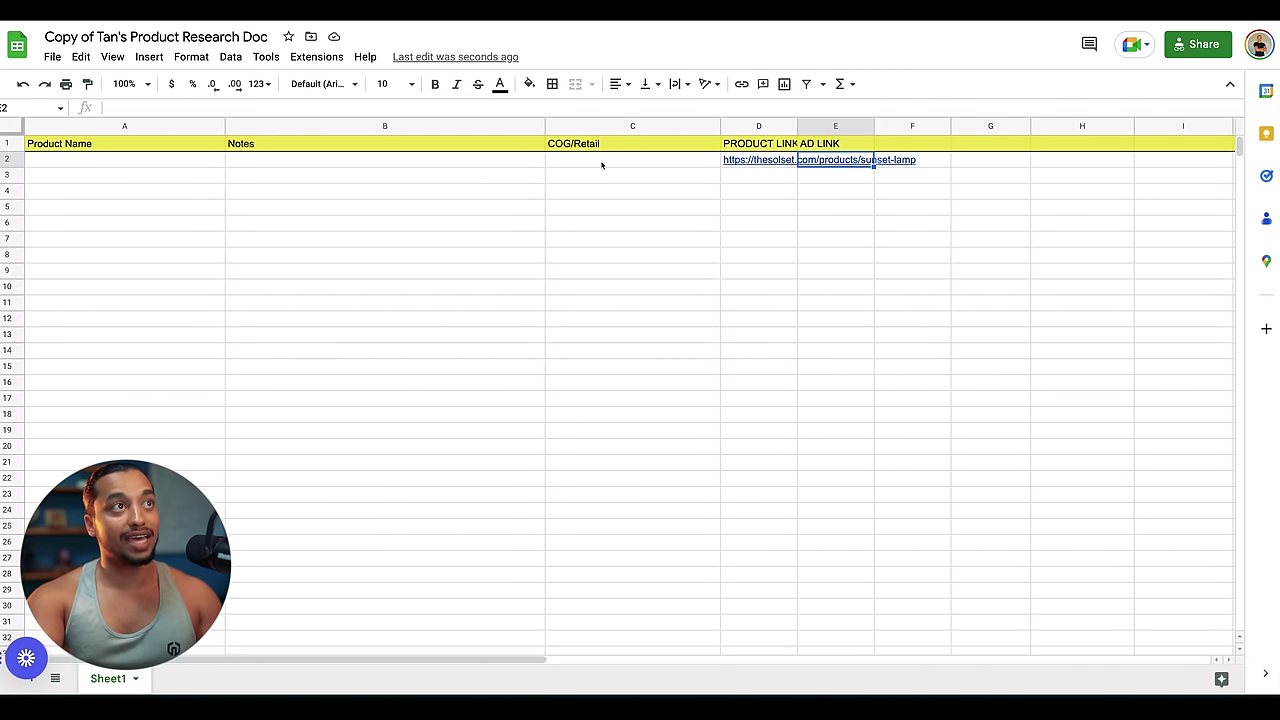
# - Switch to Zendrop, open Remote Control Sunset Lamp RGB among the sunset lamp results, and check its product cost and Sunset Red shipping price
pyautogui.click(565, 160)
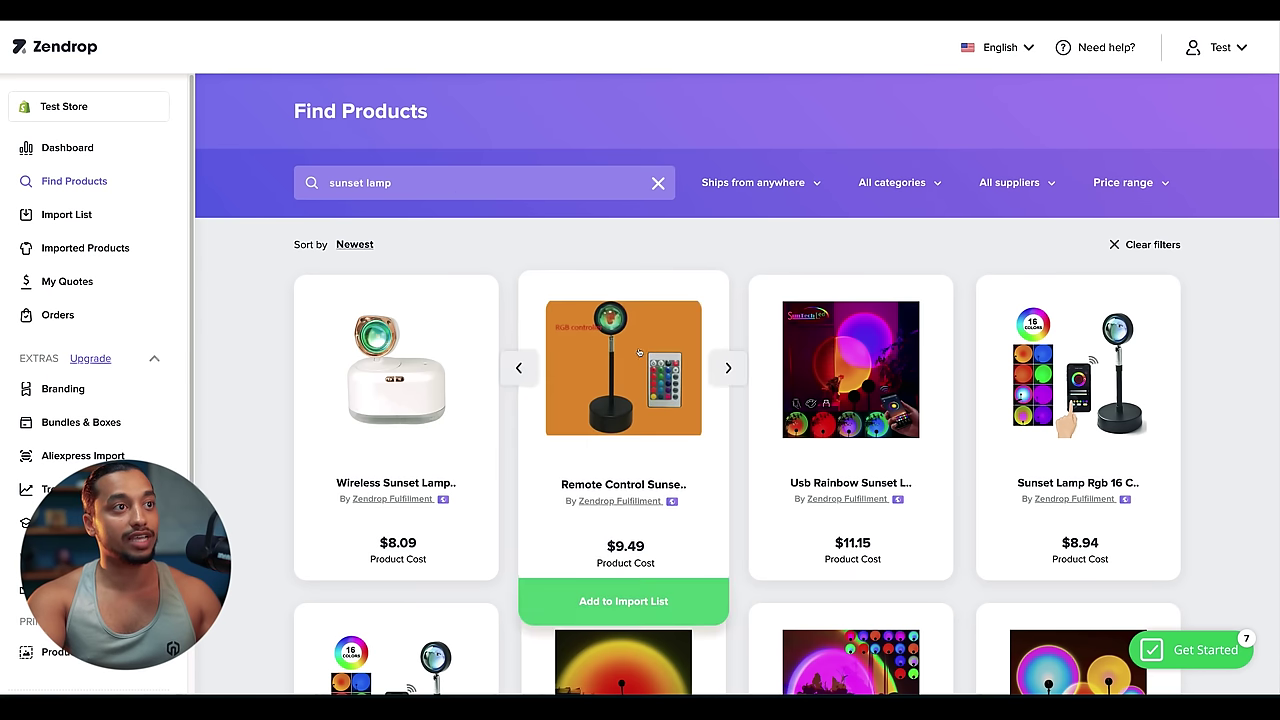
pyautogui.click(729, 366)
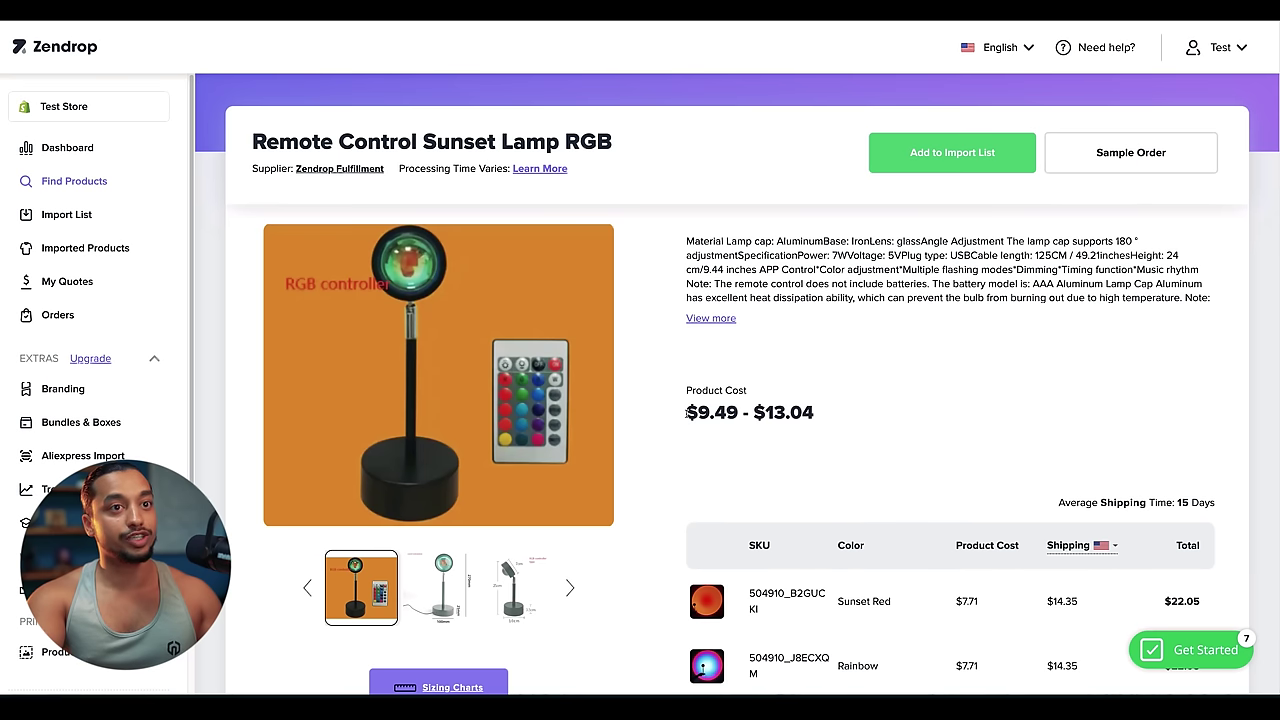
pyautogui.moveTo(686, 412); pyautogui.dragTo(806, 412)
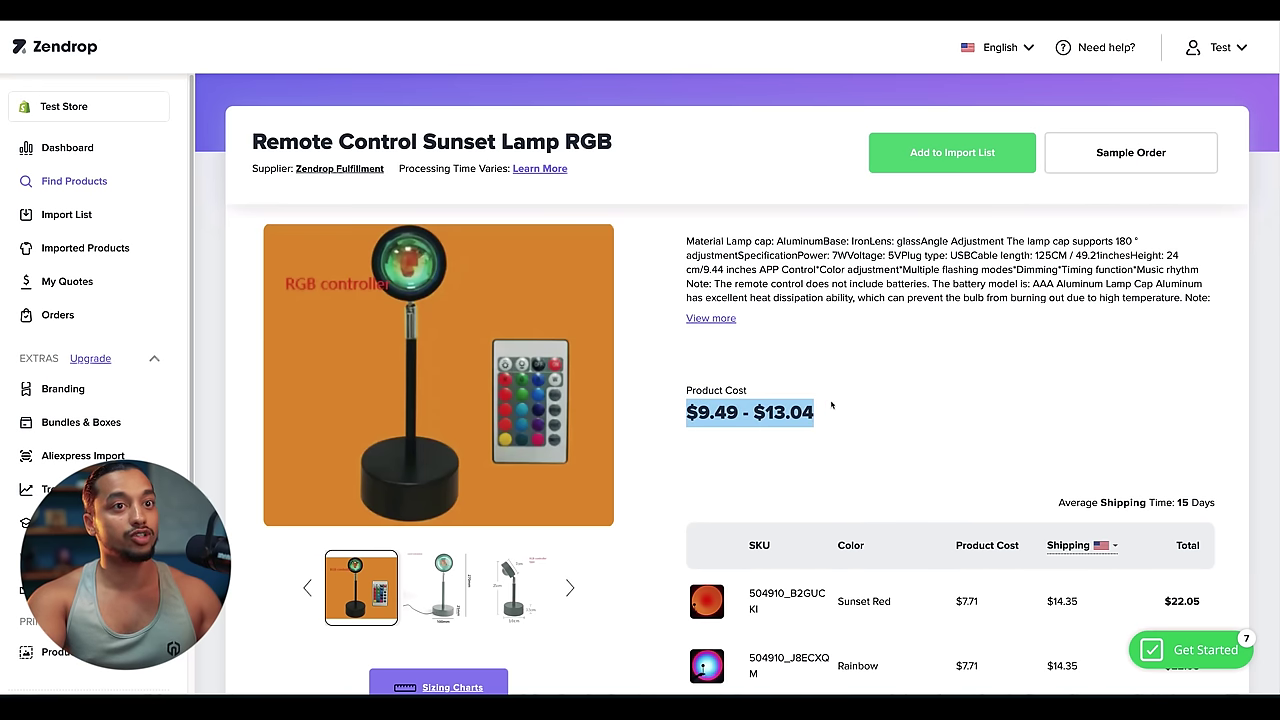
pyautogui.click(1044, 601)
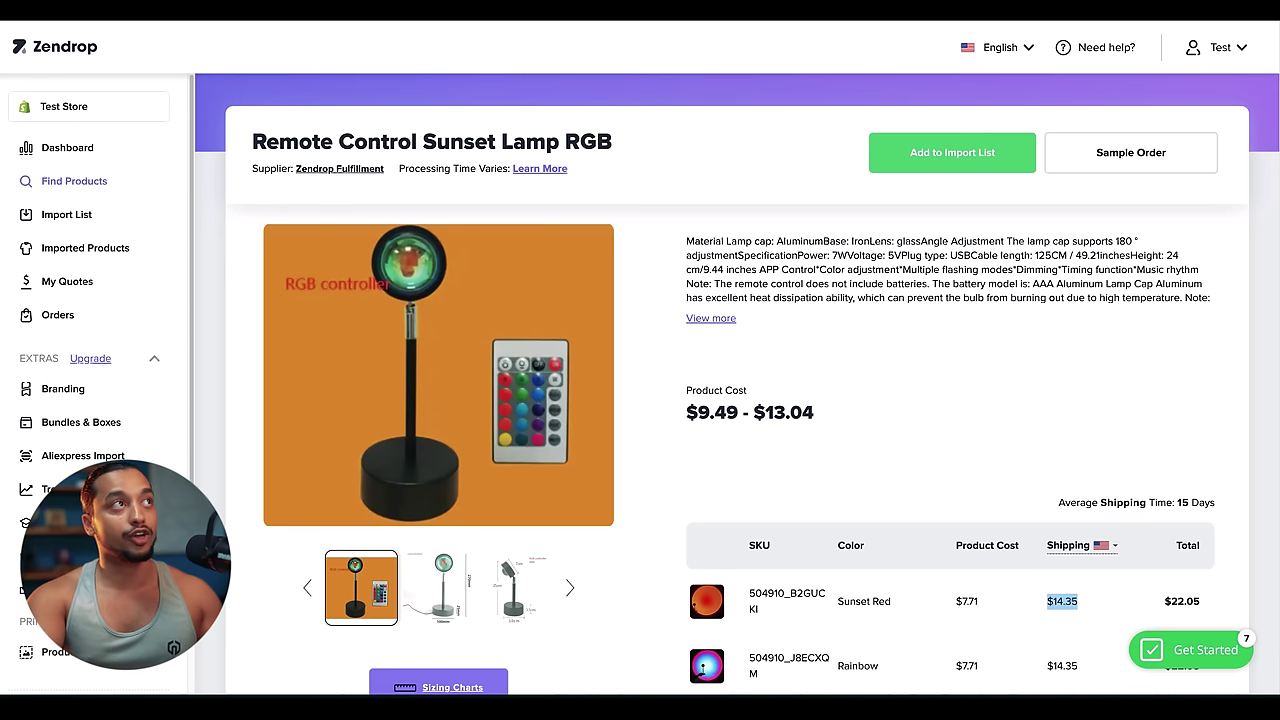
# - Check the sunset lamp's retail price on its store page and enter "$22/ $19.99" in cell C2 of the research sheet's COG/Retail column
pyautogui.hotkey('ctrl', 'Tab')
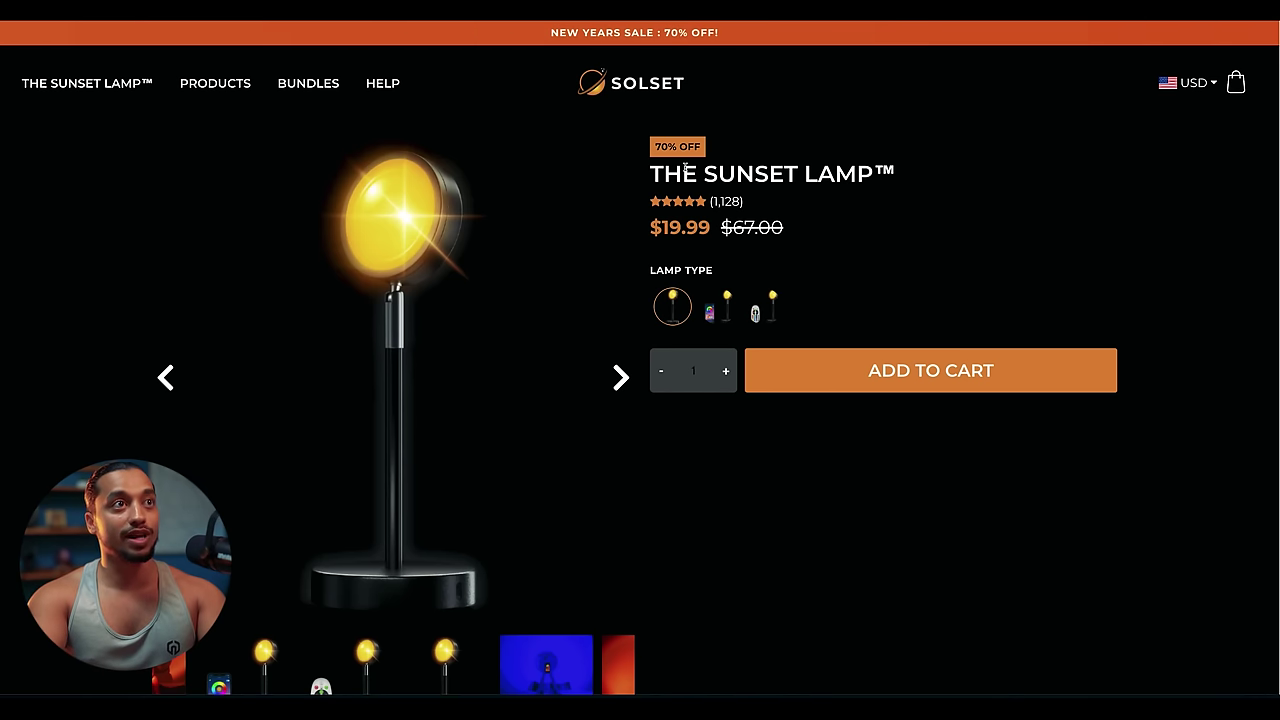
pyautogui.moveTo(650, 173); pyautogui.dragTo(816, 252)
pyautogui.doubleClick(676, 227)
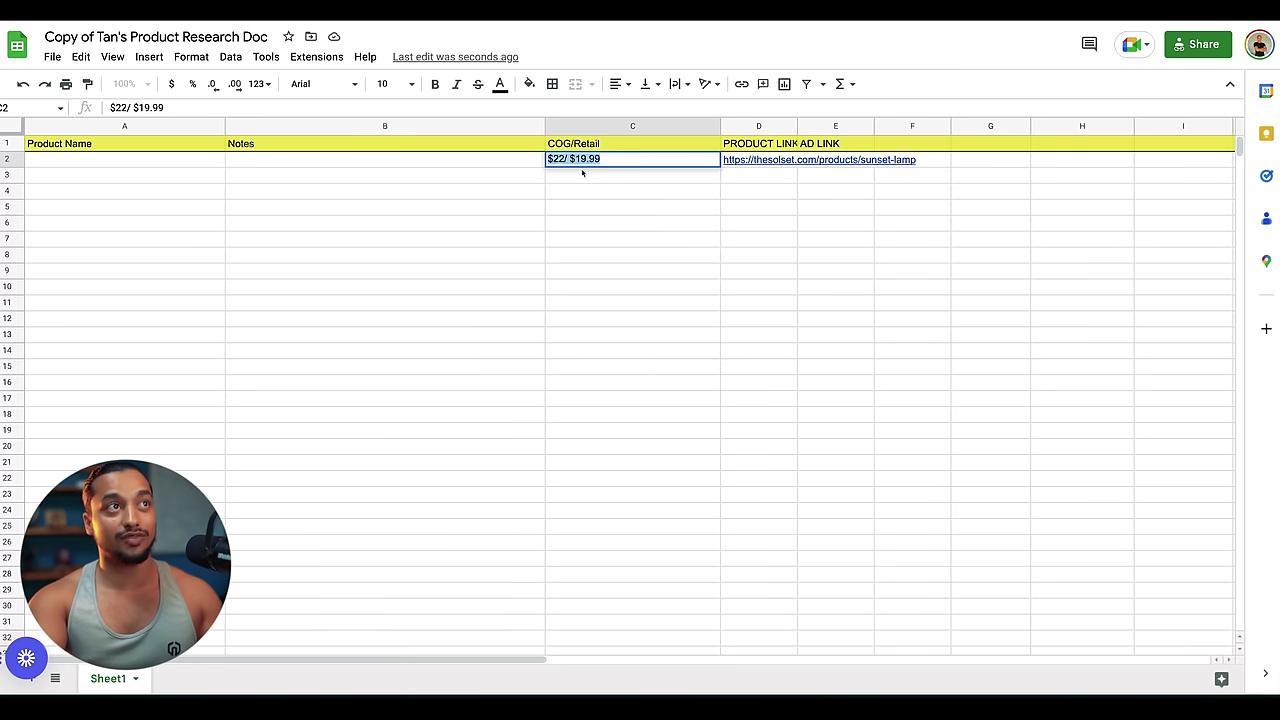
pyautogui.click(204, 160)
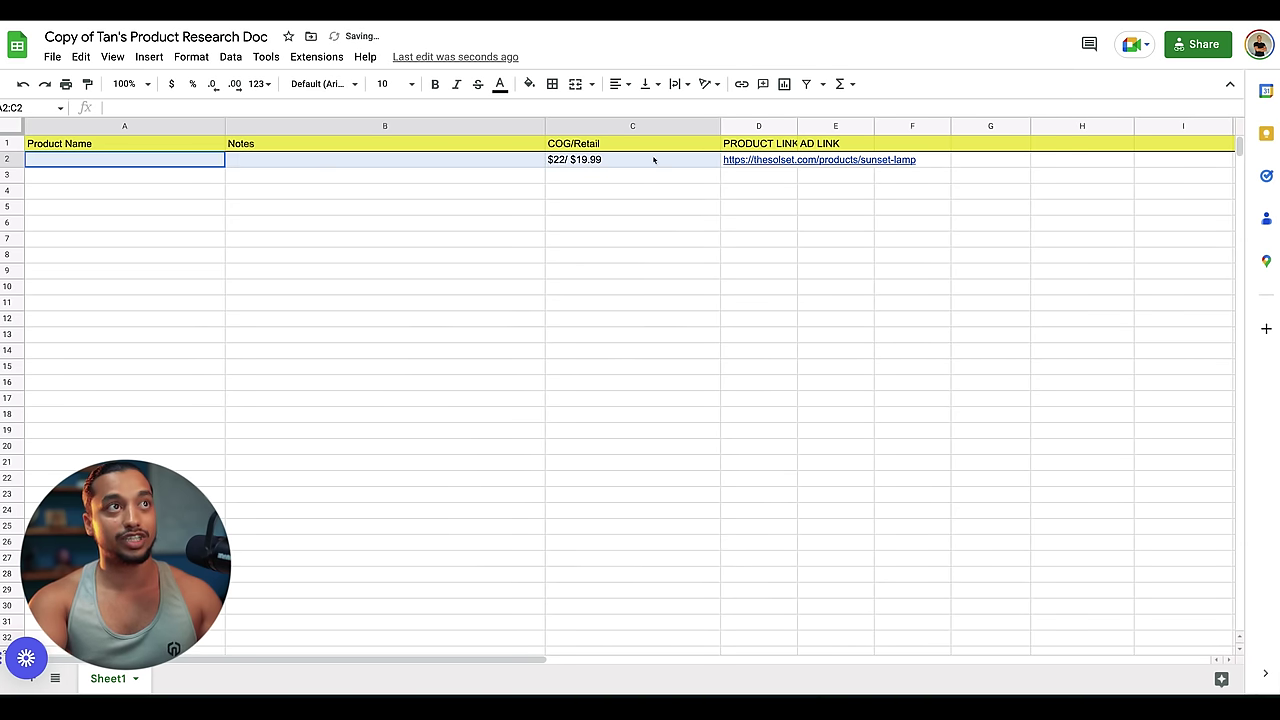
pyautogui.keyDown('shift'); pyautogui.click(788, 160); pyautogui.keyUp('shift')
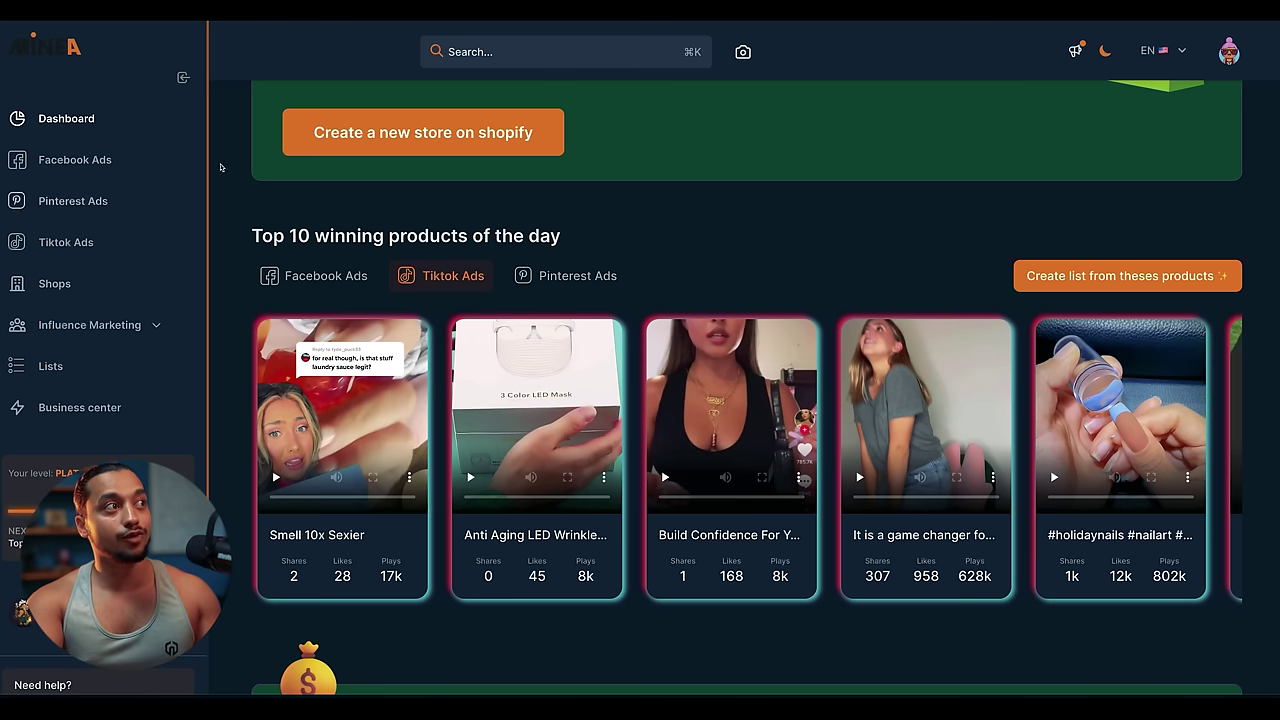
# - Switch to Minea and filter the TikTok ads by ecom type Shopify and likes from 500 to 1000000
pyautogui.click(88, 247)
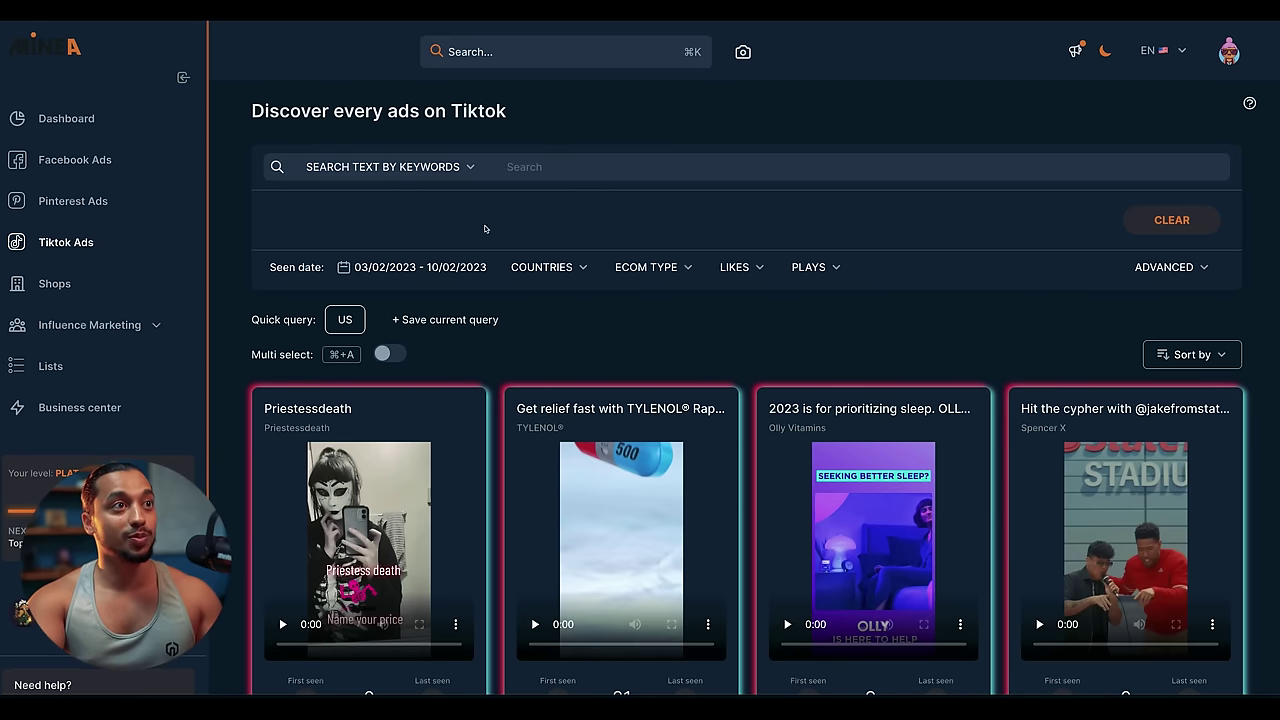
pyautogui.click(659, 268)
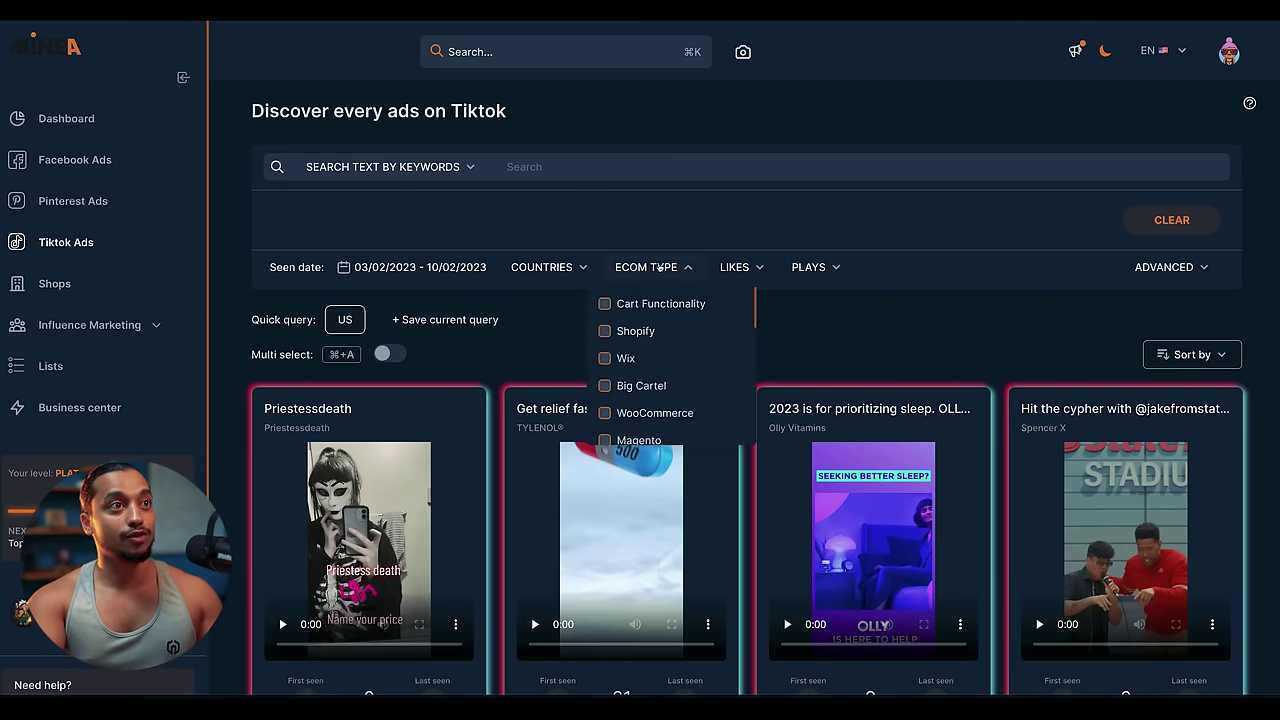
pyautogui.click(604, 331)
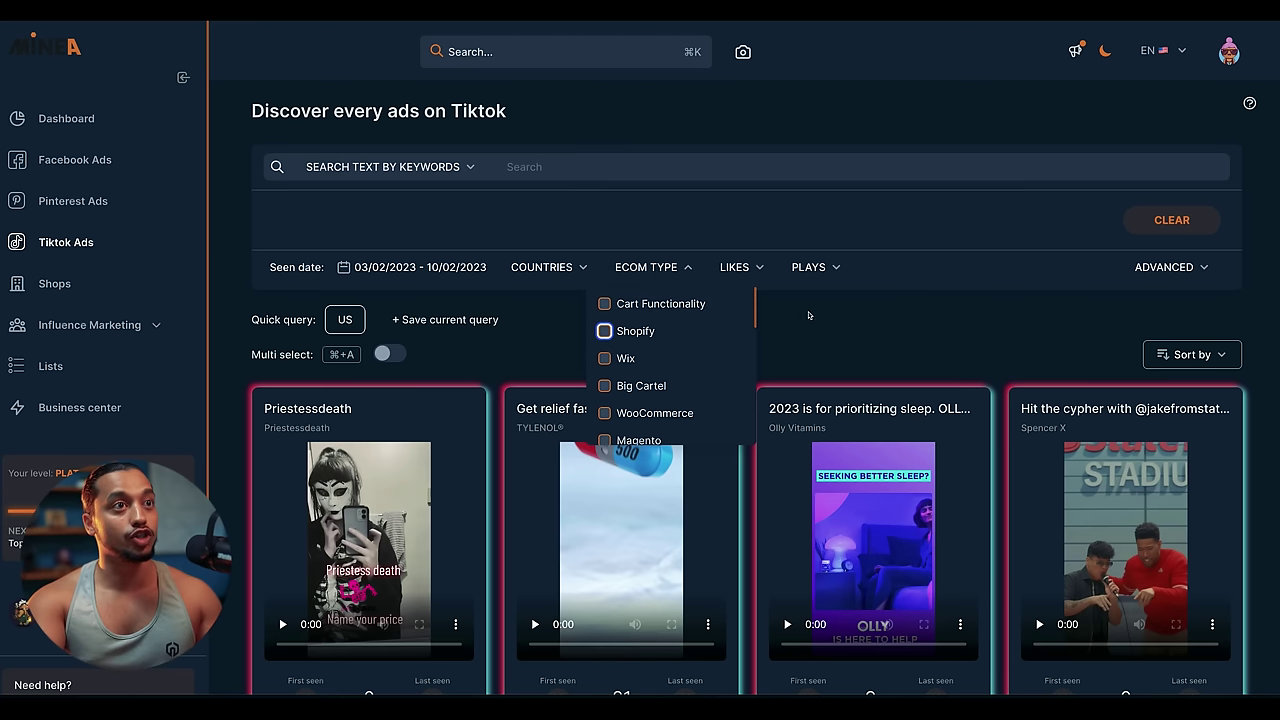
pyautogui.click(741, 267)
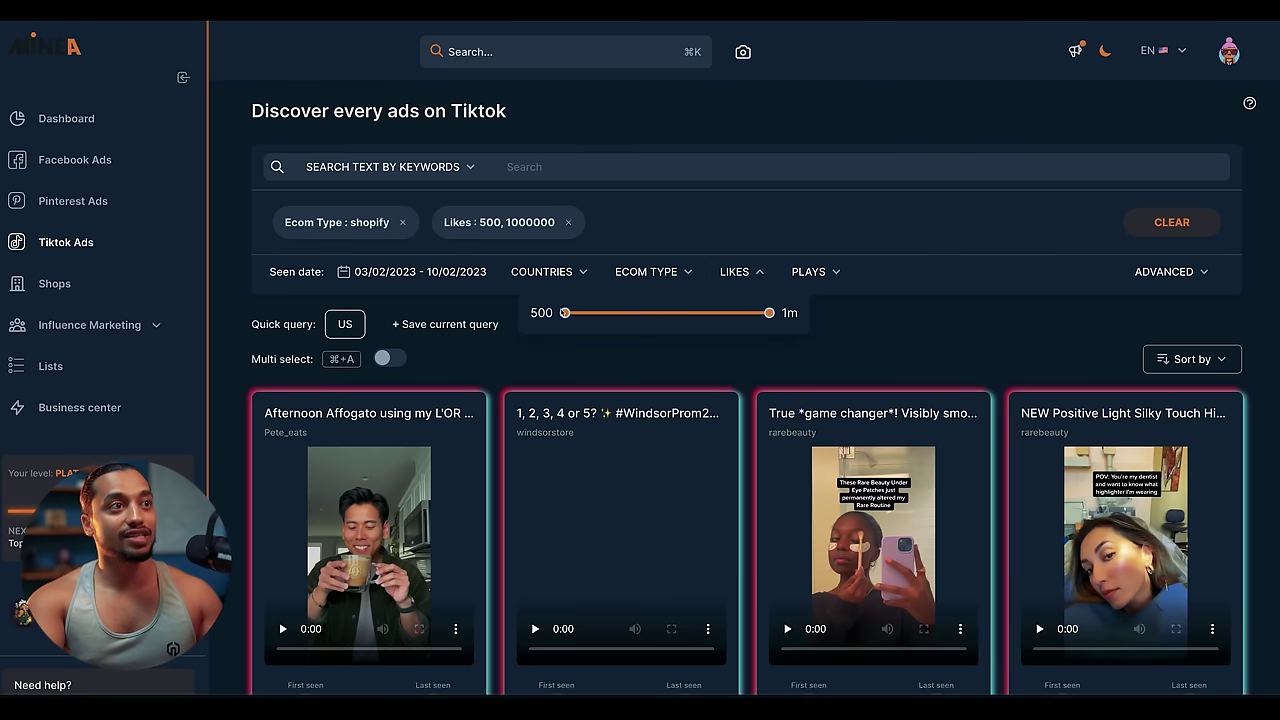
pyautogui.moveTo(564, 313); pyautogui.dragTo(634, 313)
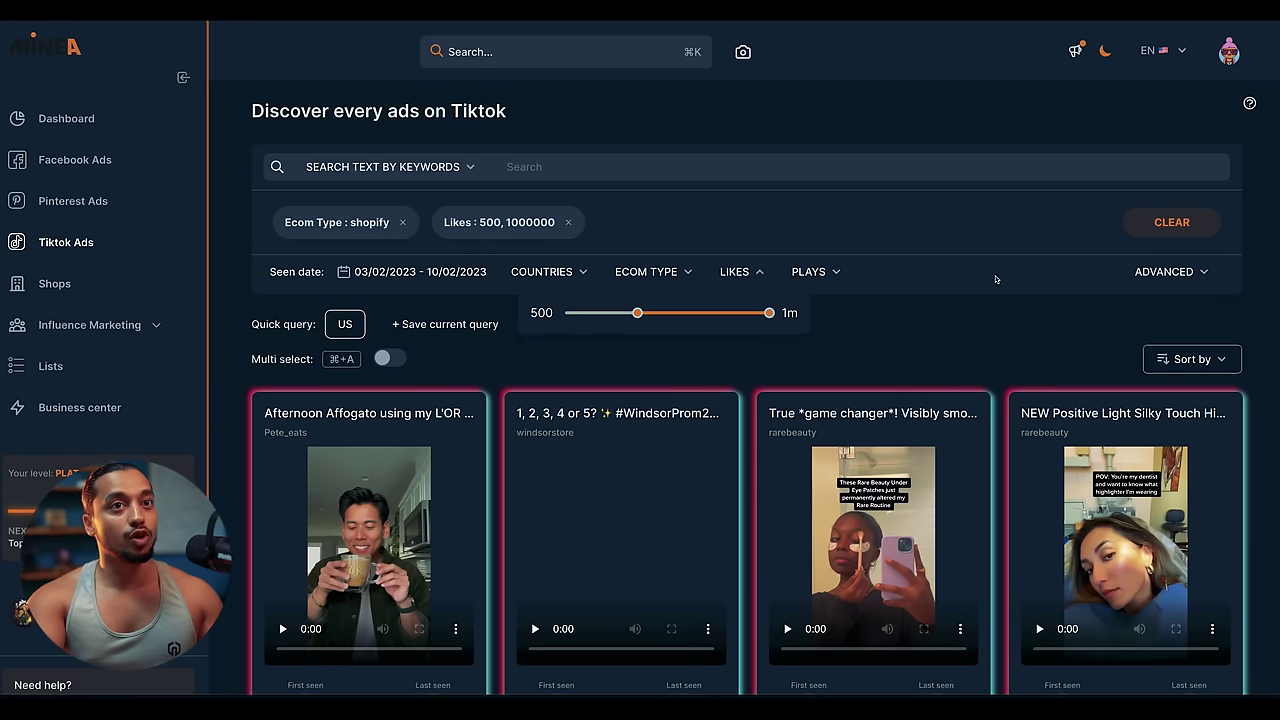
pyautogui.click(943, 303)
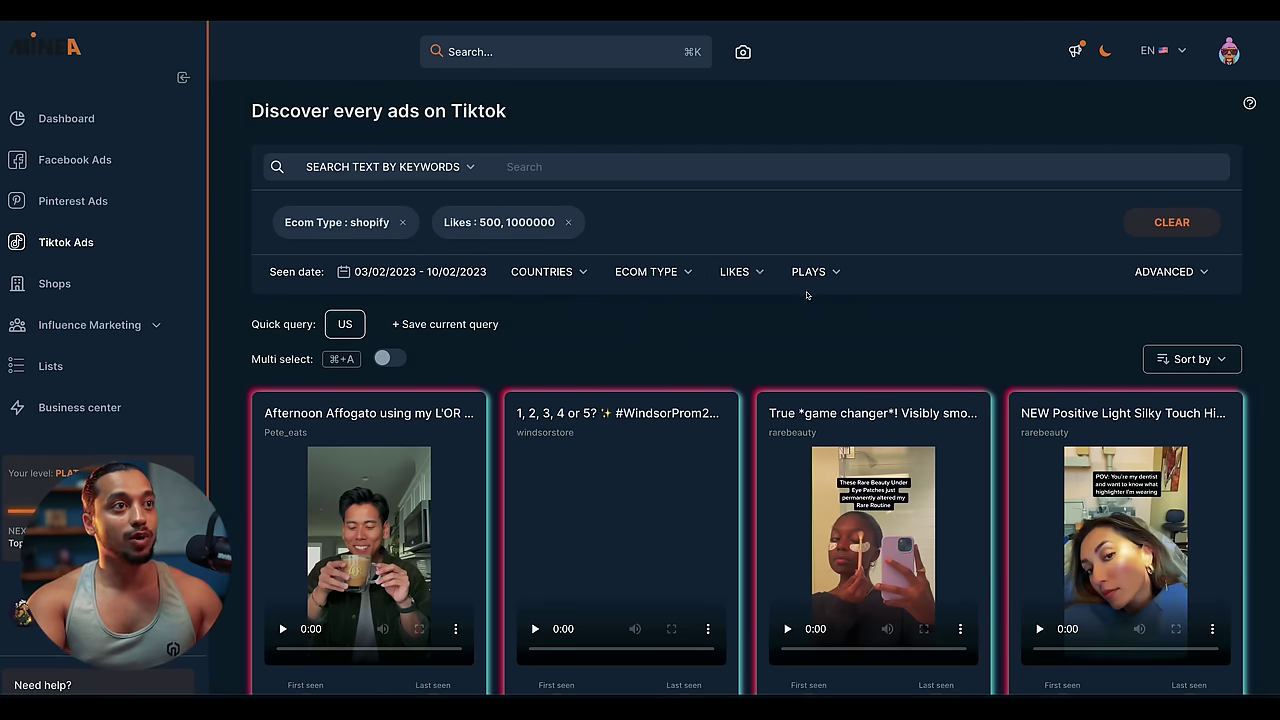
# - Sort the filtered TikTok ads by First seen in descending order
pyautogui.click(1183, 361)
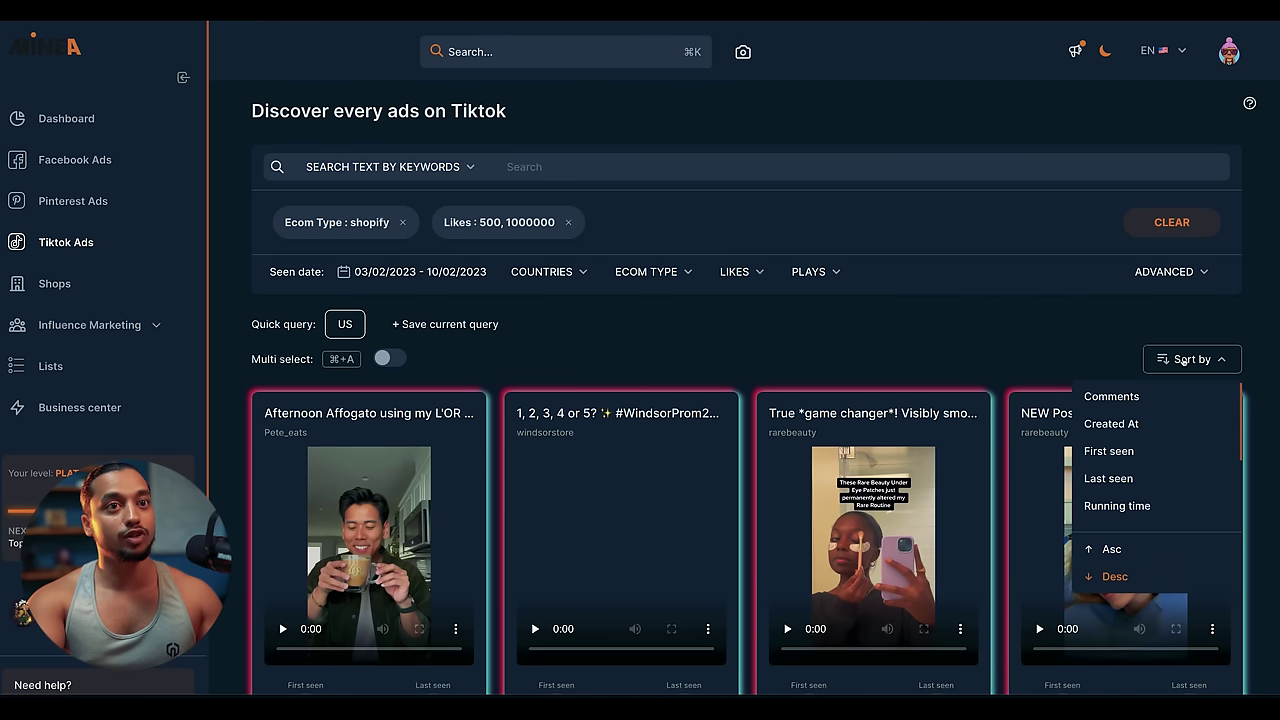
pyautogui.click(1129, 453)
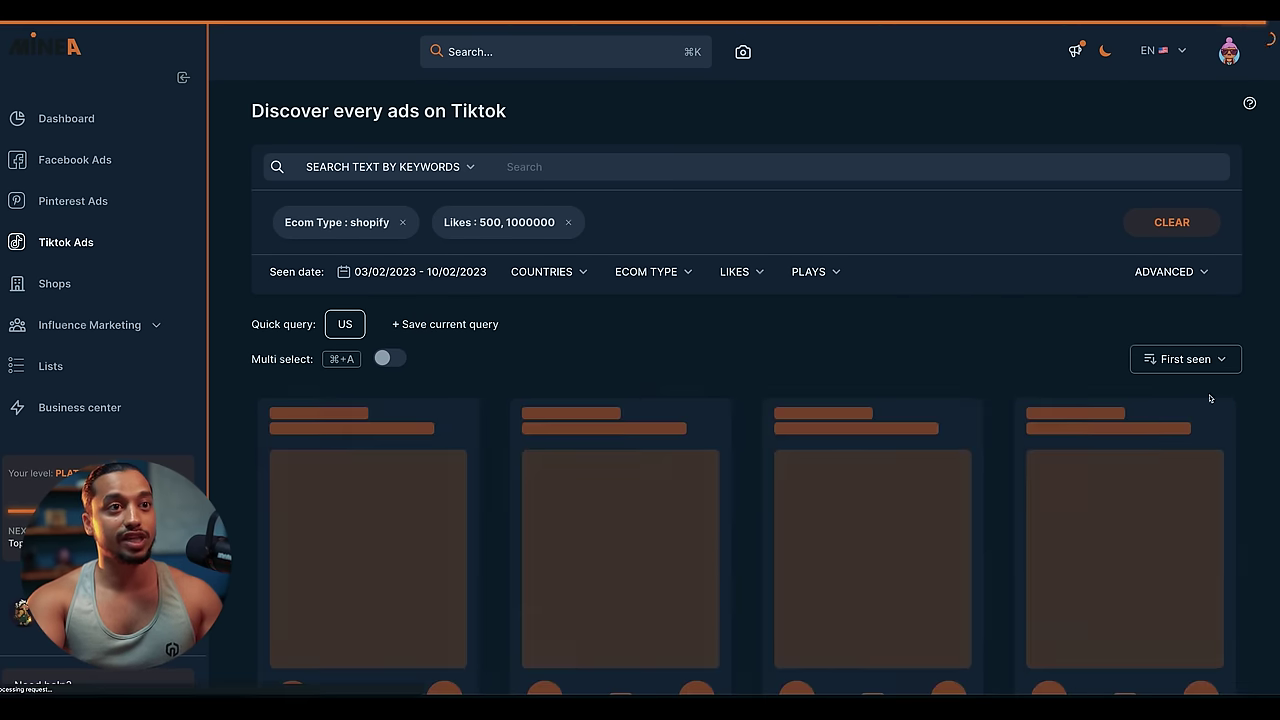
pyautogui.moveTo(500, 222); pyautogui.dragTo(529, 233)
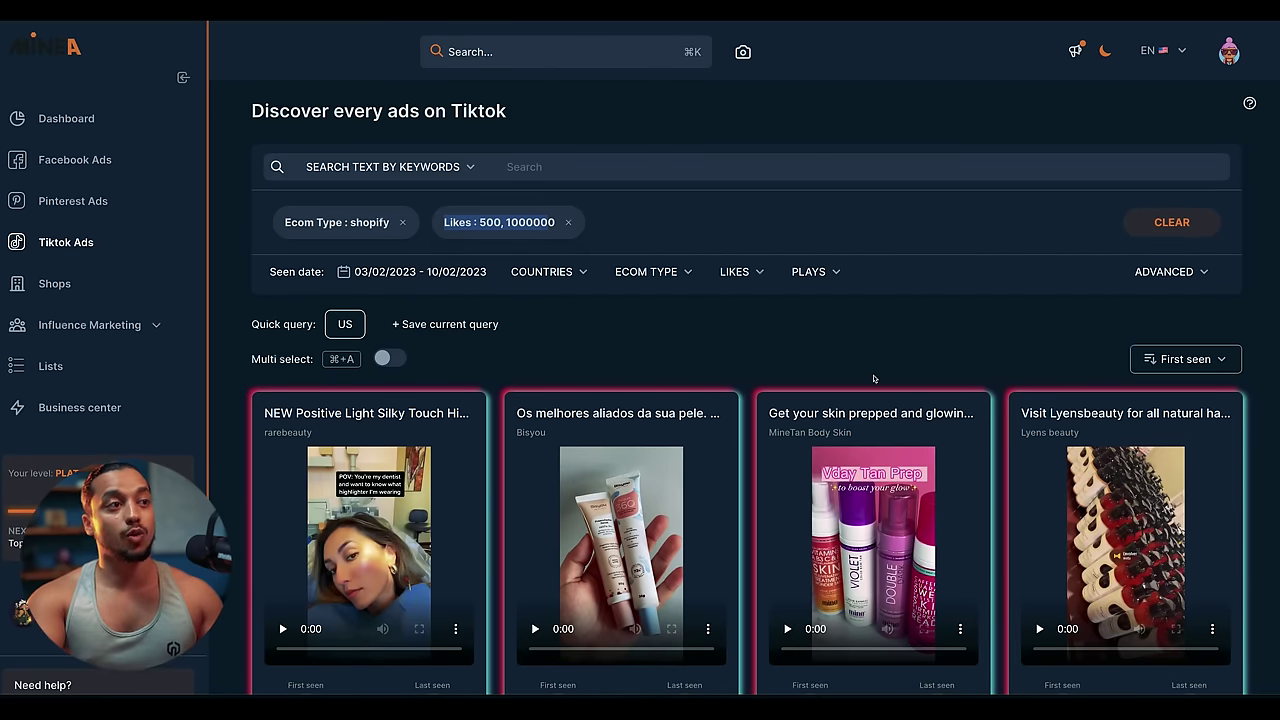
# - Look through the newest ads and examine the engagement figures of the "still searching for unique streetwear jewelry?" ad
pyautogui.scroll(-2, 797, 293)
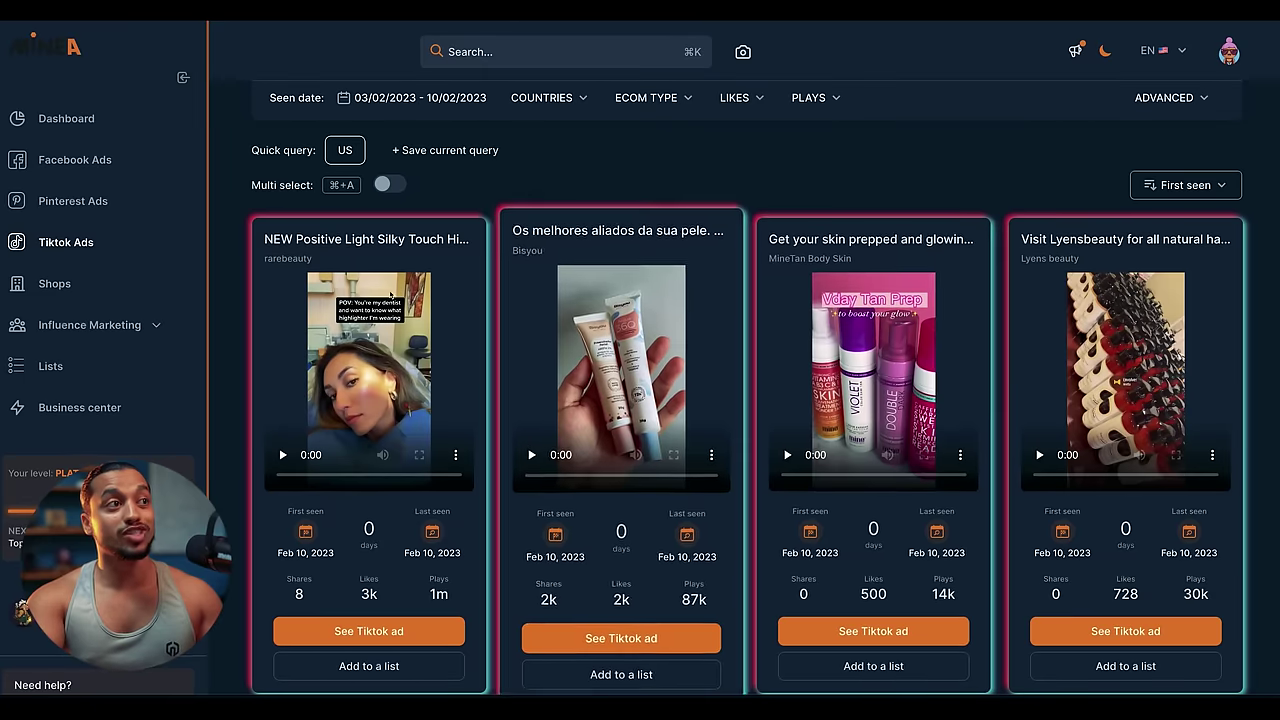
pyautogui.scroll(-1, 723, 437)
pyautogui.scroll(-4, 723, 437)
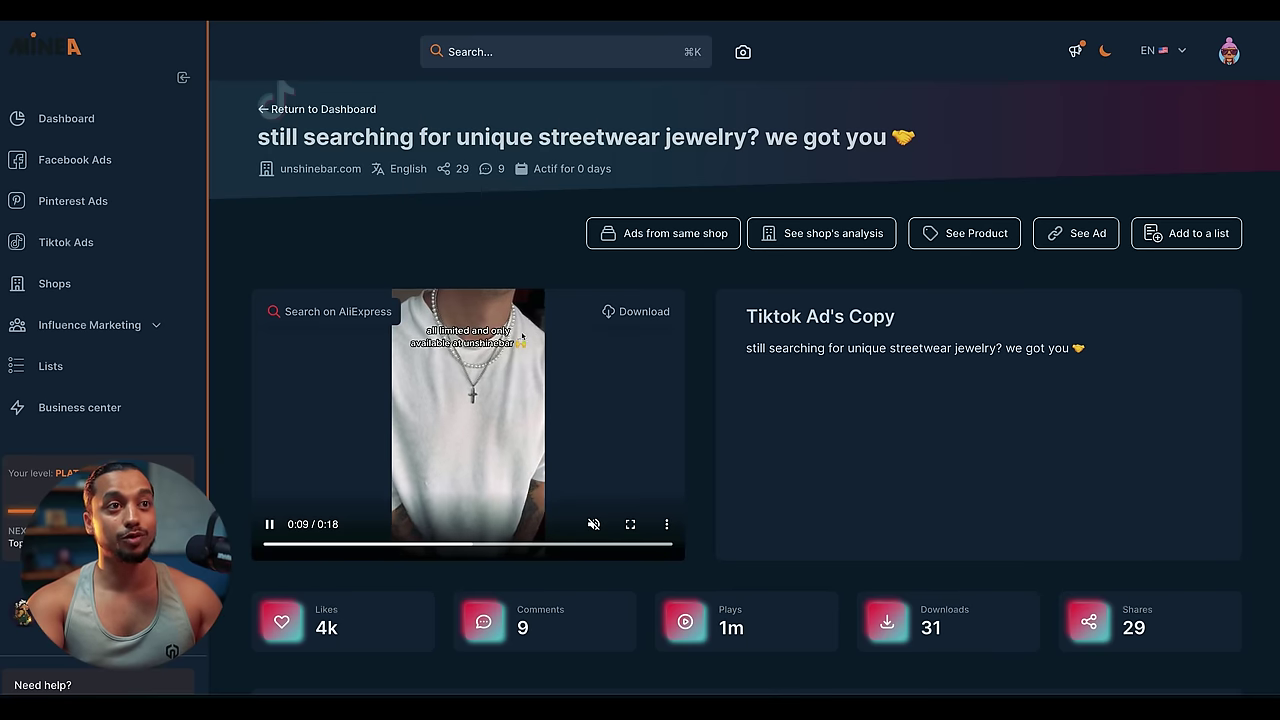
pyautogui.moveTo(716, 606); pyautogui.dragTo(767, 628)
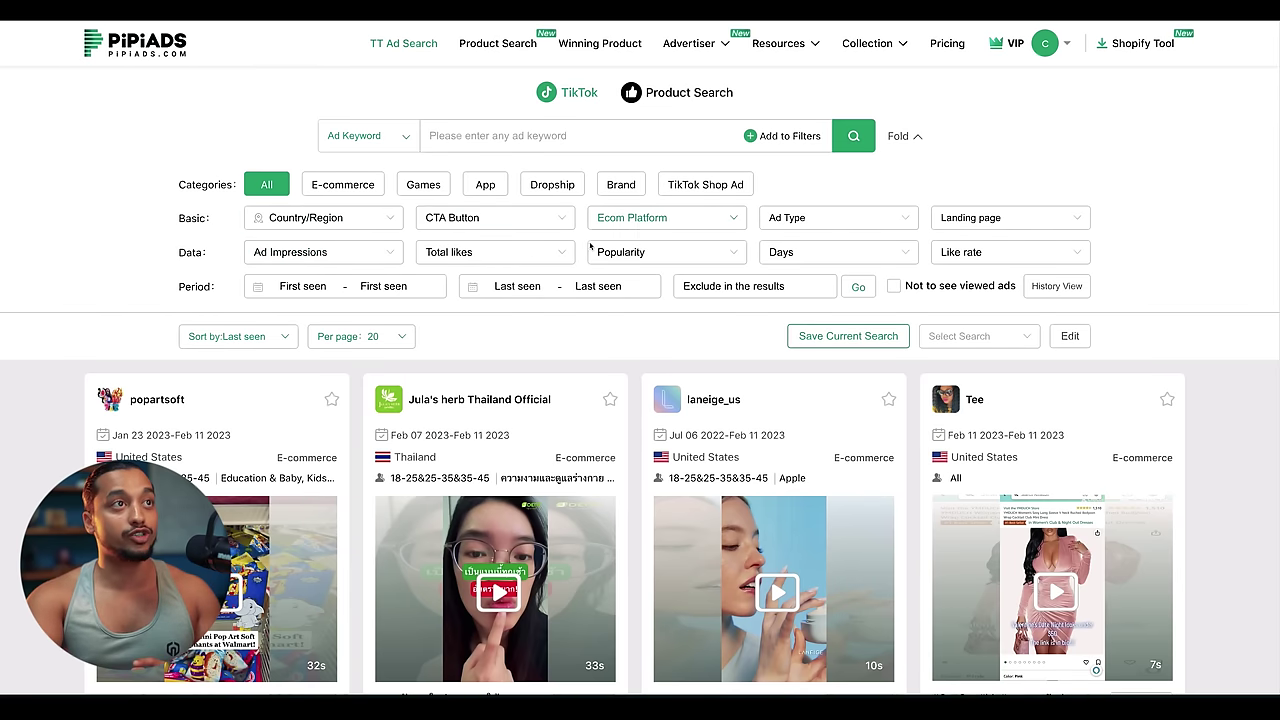
# - Switch to PiPiAds and filter the TikTok ads by ecom platform shopify and total likes of more than 1000
pyautogui.click(617, 225)
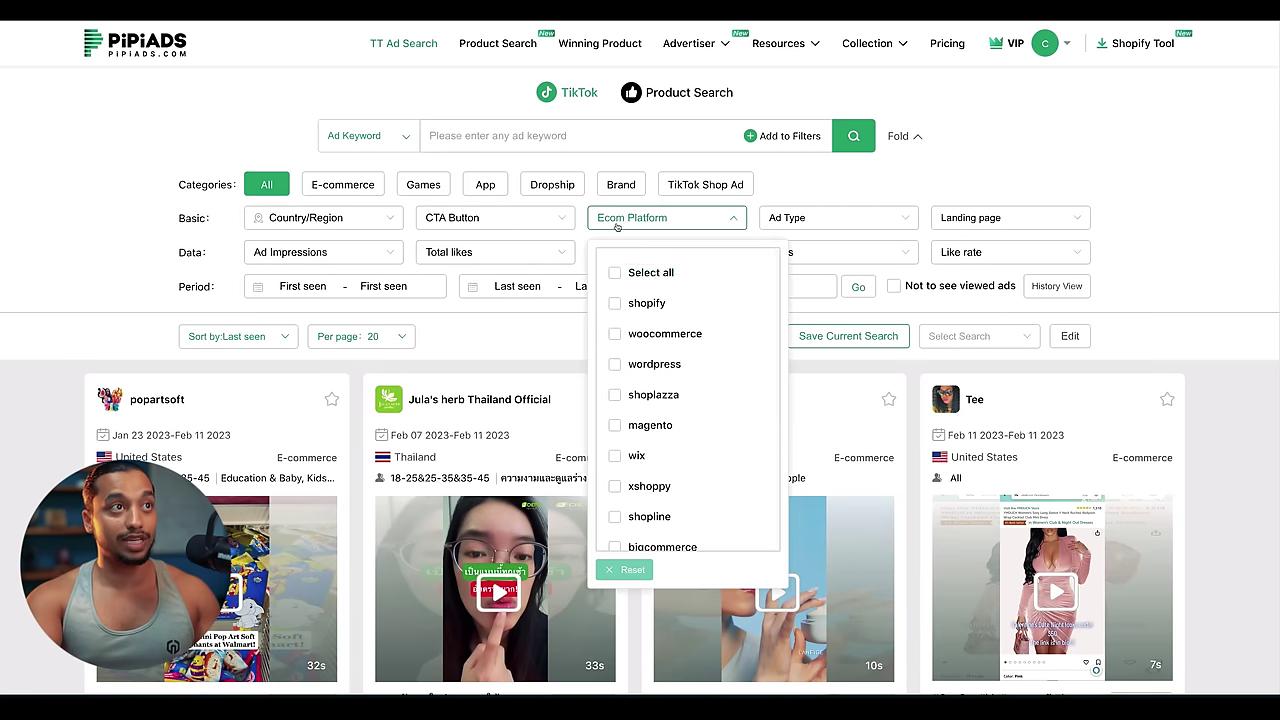
pyautogui.click(616, 304)
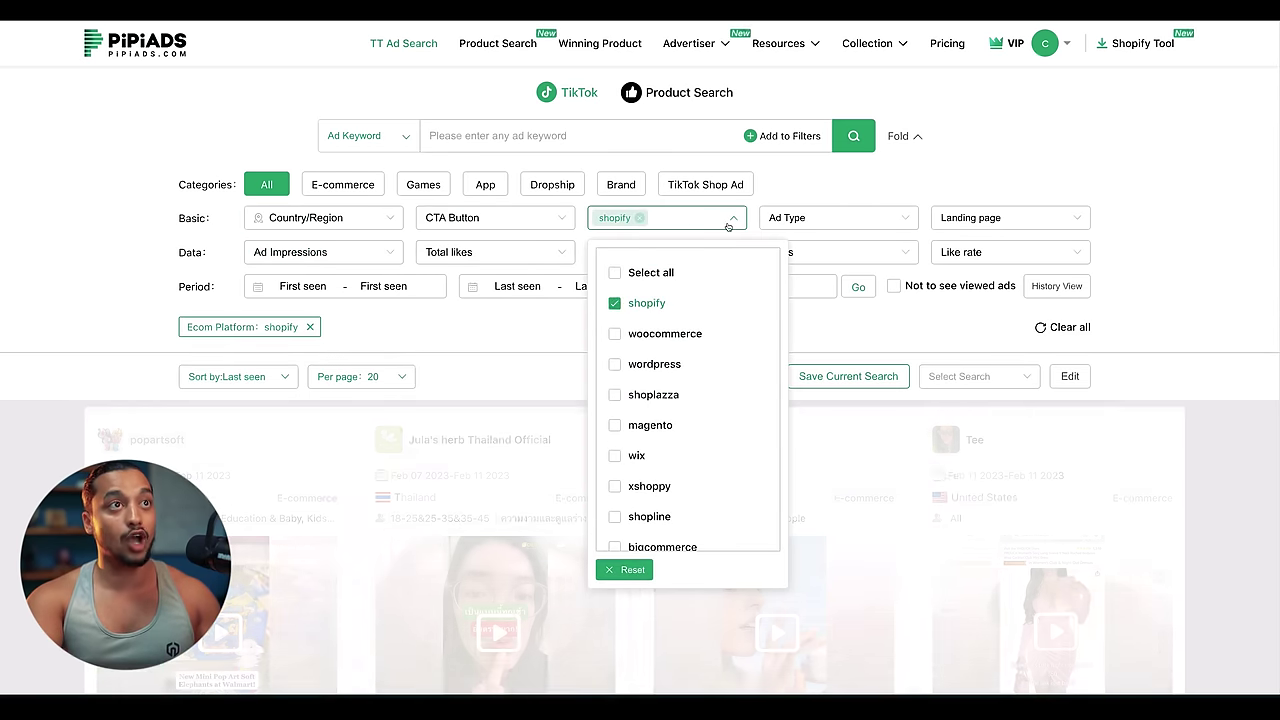
pyautogui.click(503, 251)
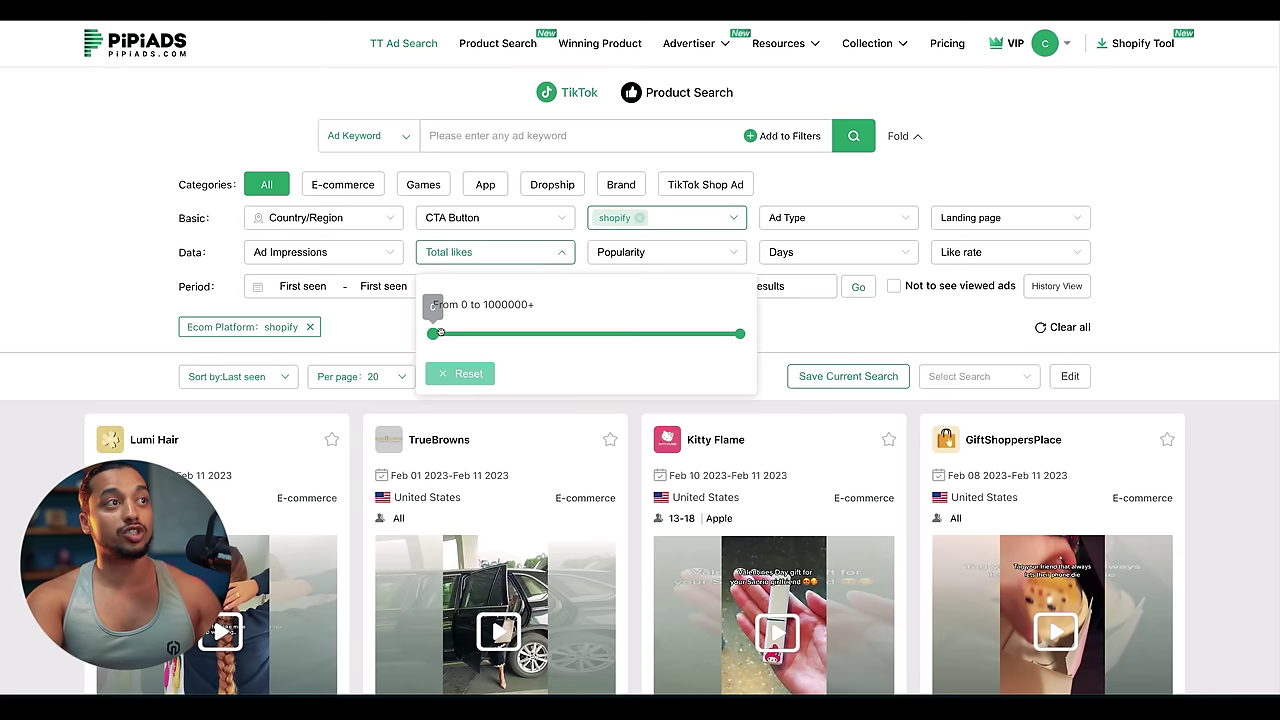
pyautogui.moveTo(433, 333); pyautogui.dragTo(531, 333)
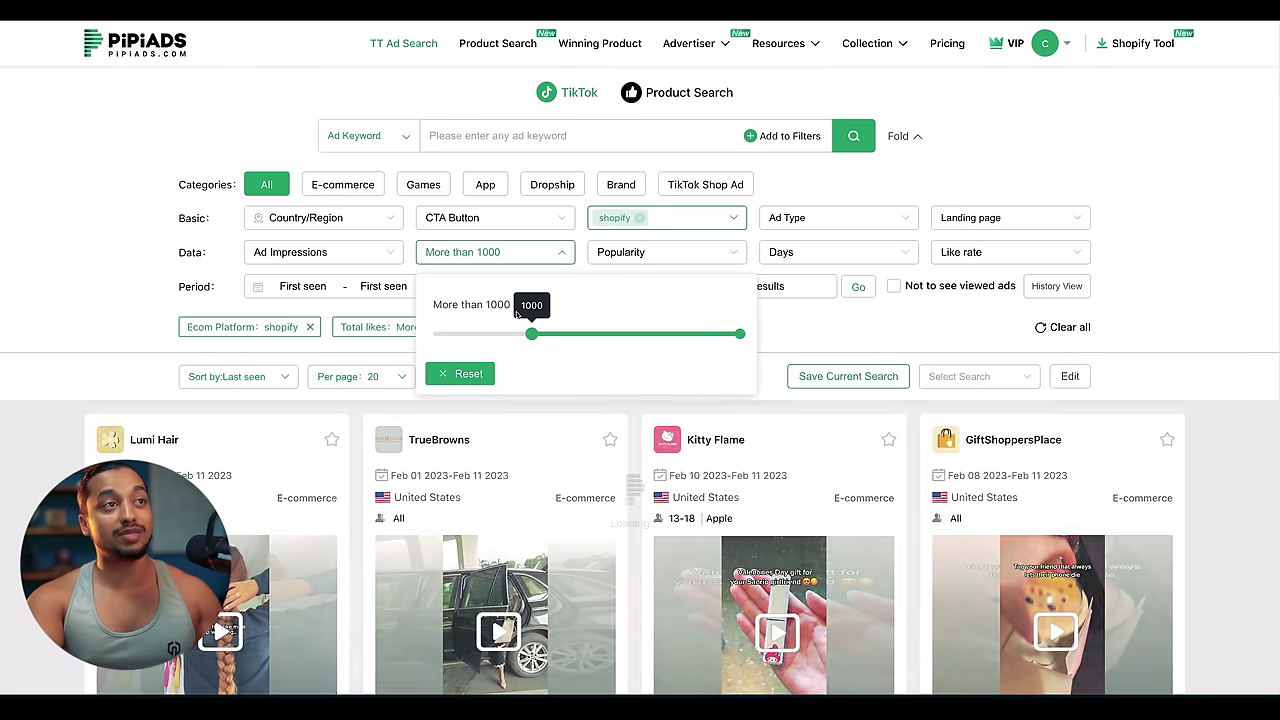
pyautogui.click(802, 306)
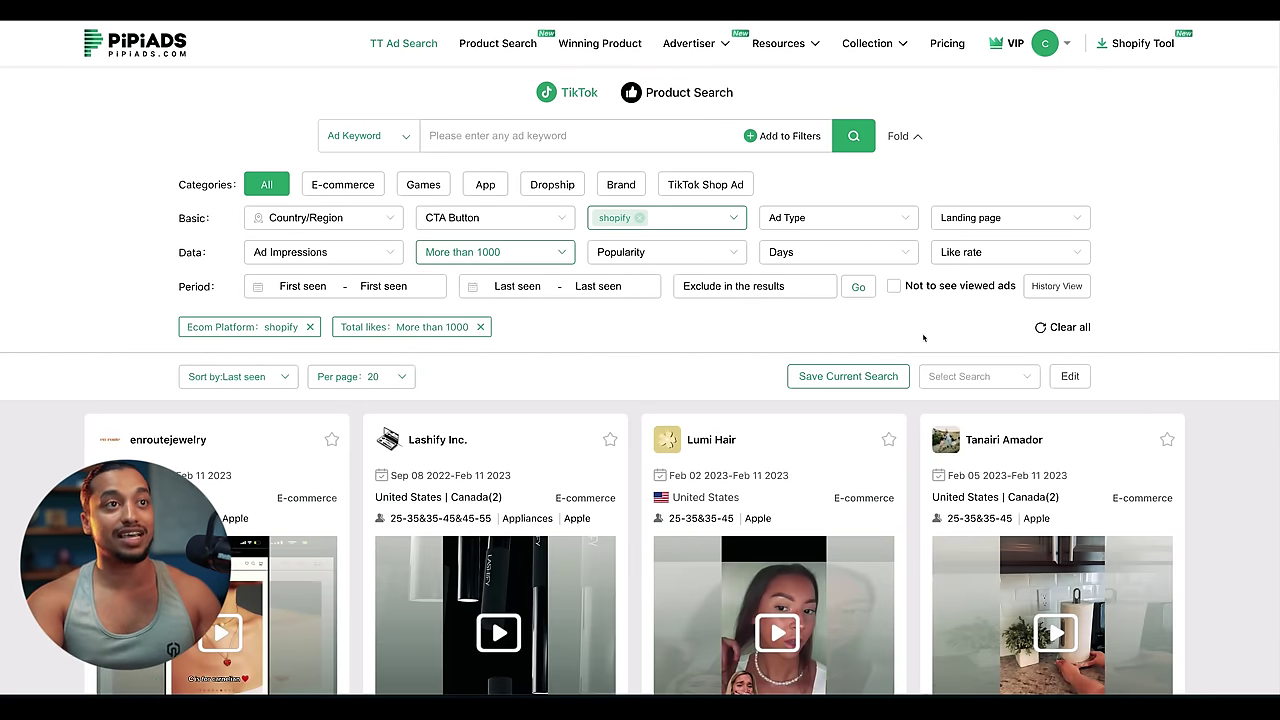
# - Sort the ads by Popularity and limit total likes to the range from 1000 to 25000
pyautogui.click(220, 378)
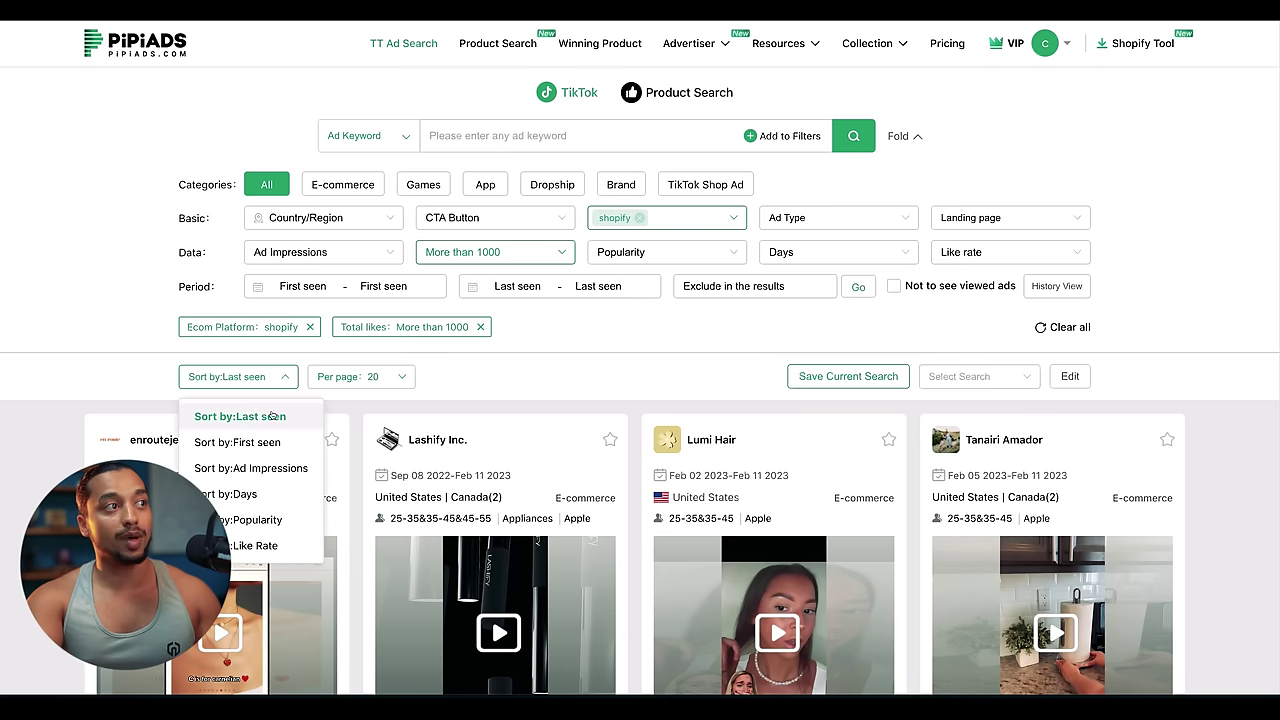
pyautogui.click(233, 520)
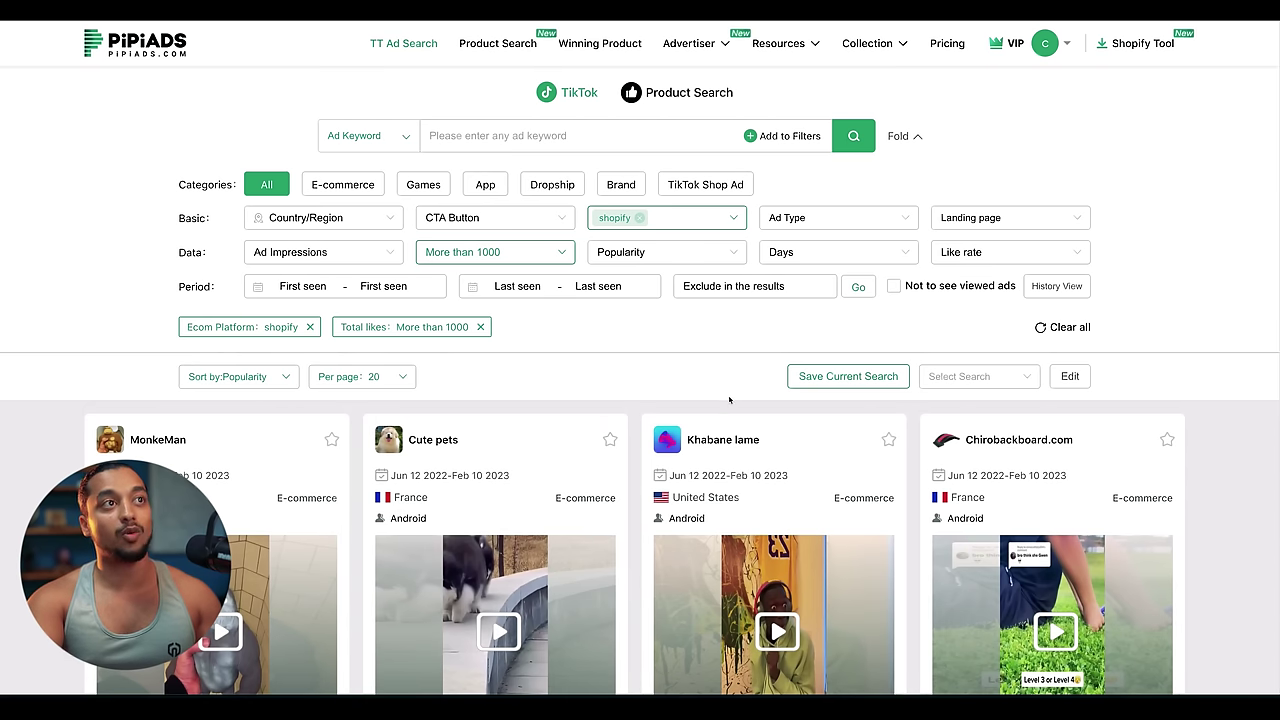
pyautogui.click(546, 253)
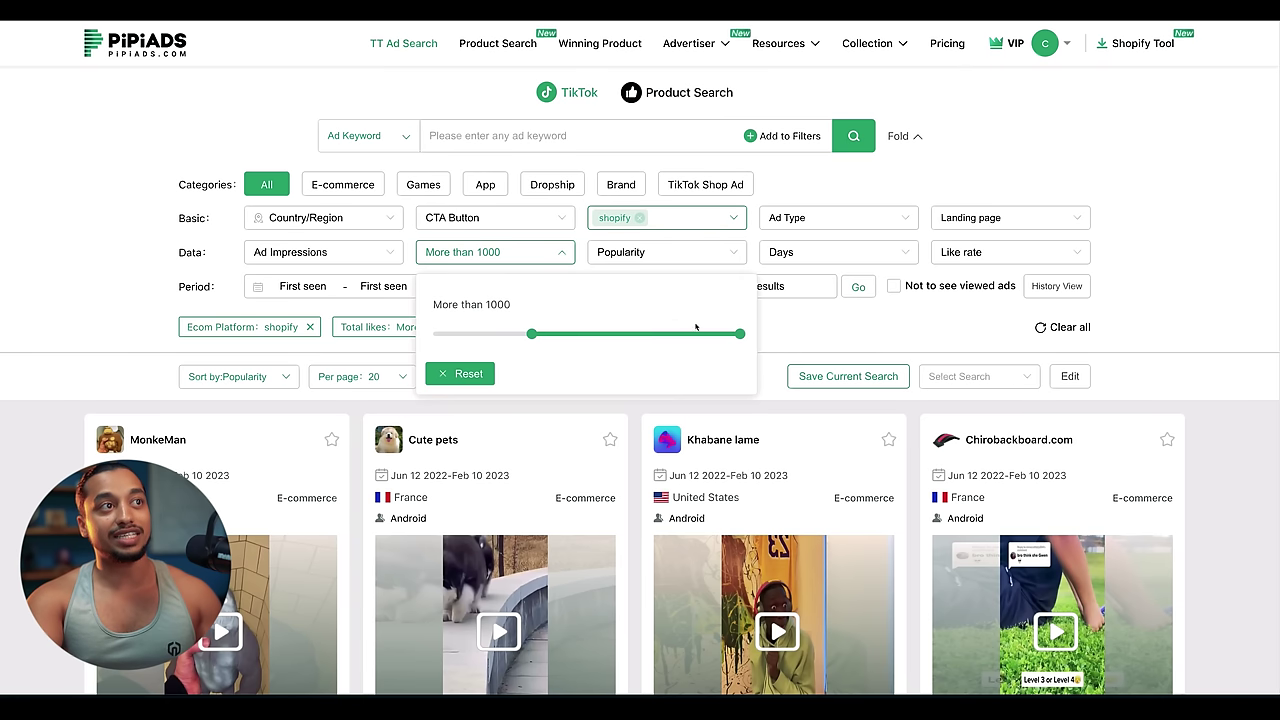
pyautogui.moveTo(944, 450)
pyautogui.moveTo(739, 334)
pyautogui.moveTo(739, 334); pyautogui.dragTo(641, 345)
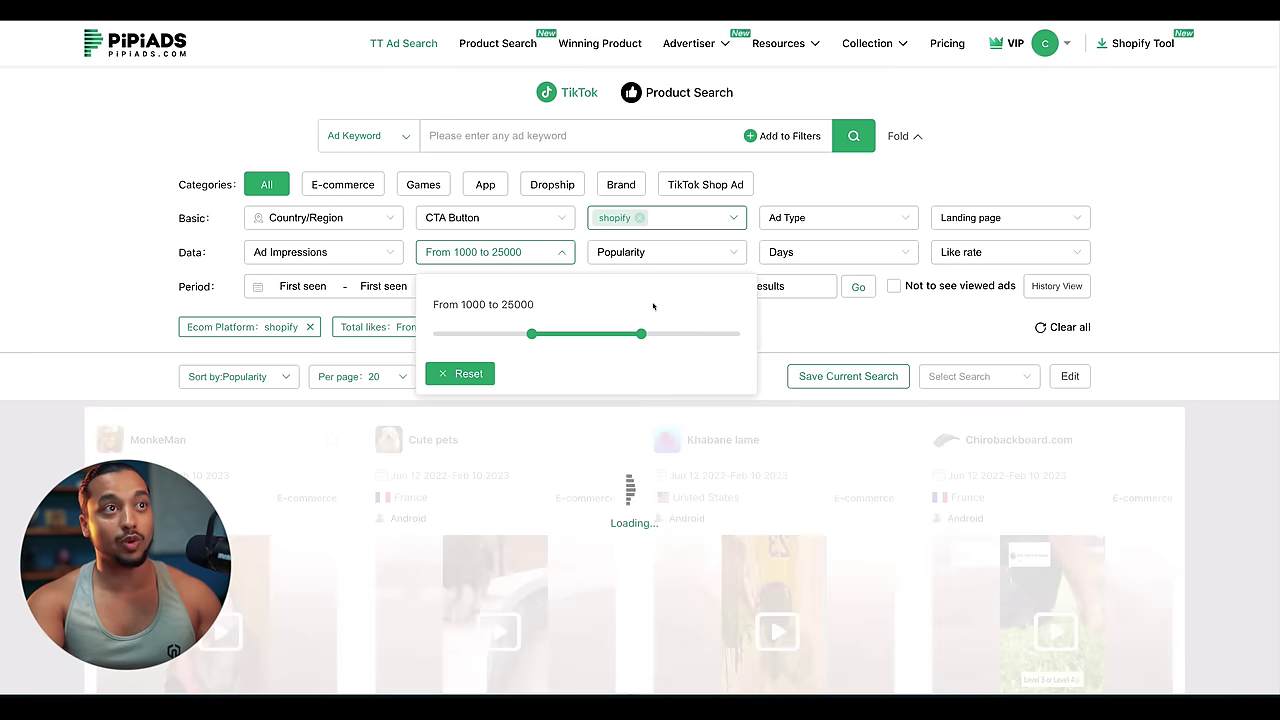
# - Open the Soarb flying ball ad from the results and examine its ad impressions, running days and estimated orders
pyautogui.scroll(-2, 644, 211)
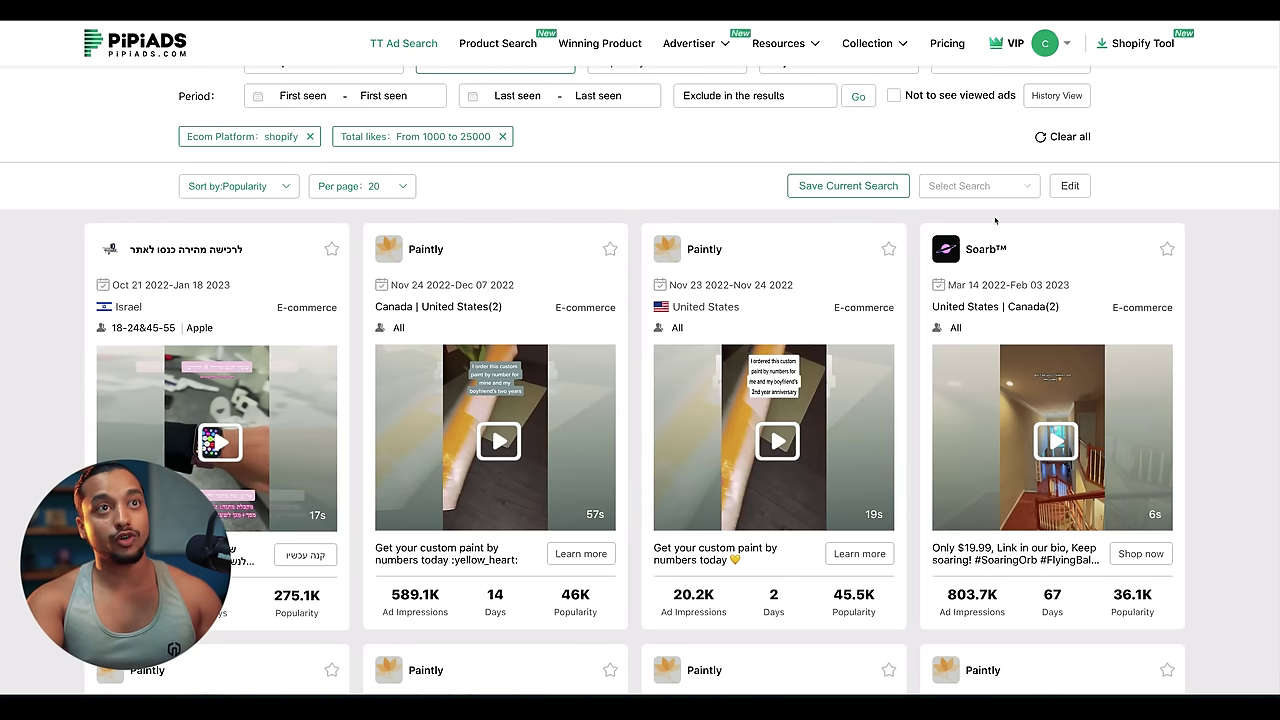
pyautogui.moveTo(1058, 480)
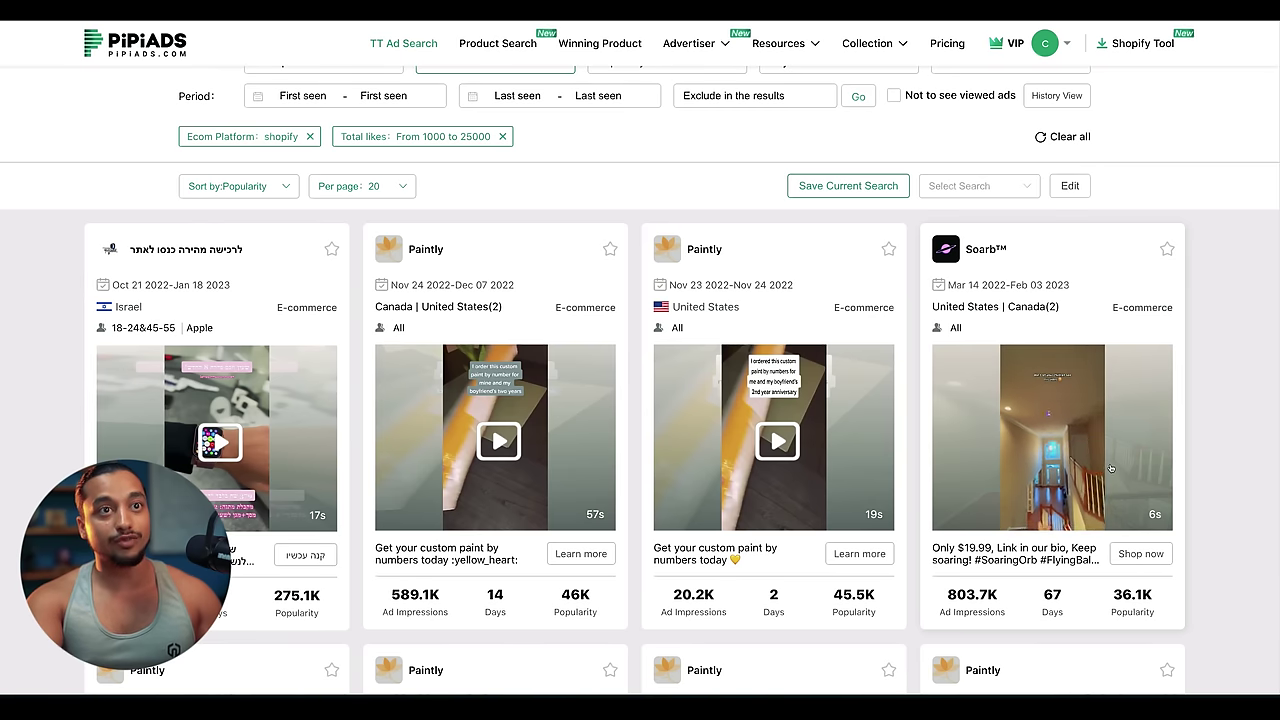
pyautogui.click(1110, 467)
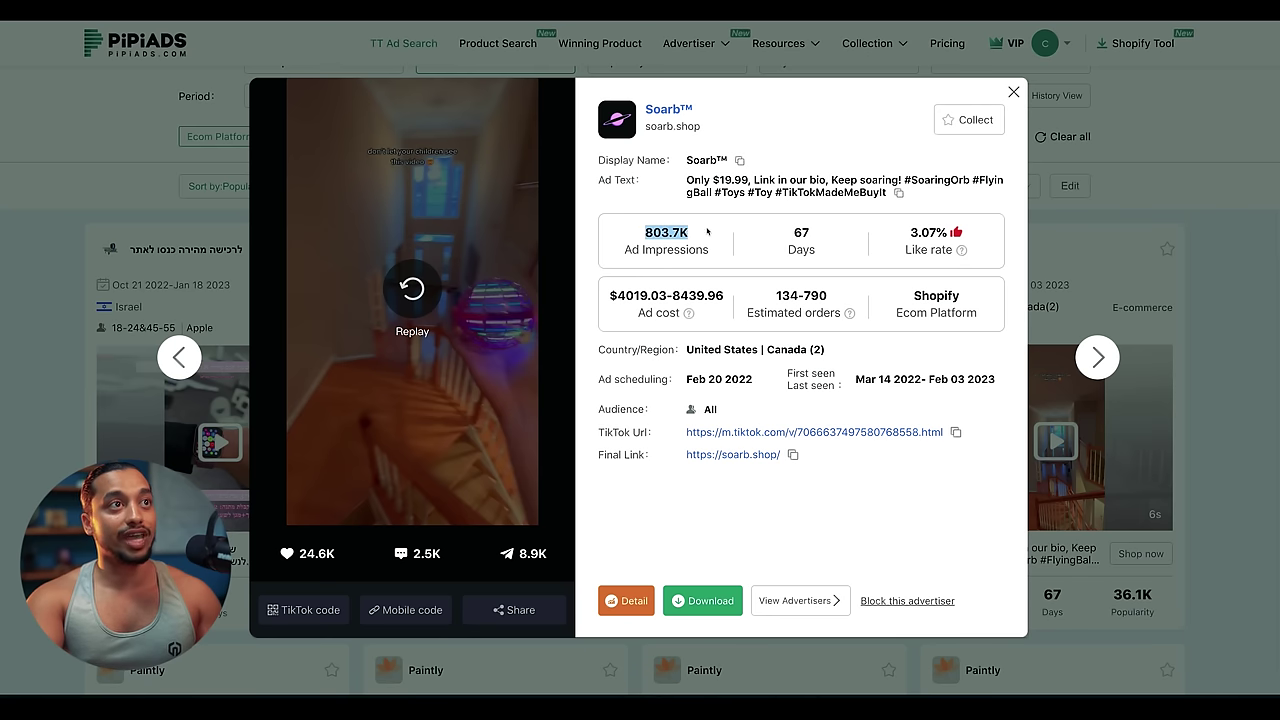
pyautogui.doubleClick(802, 232)
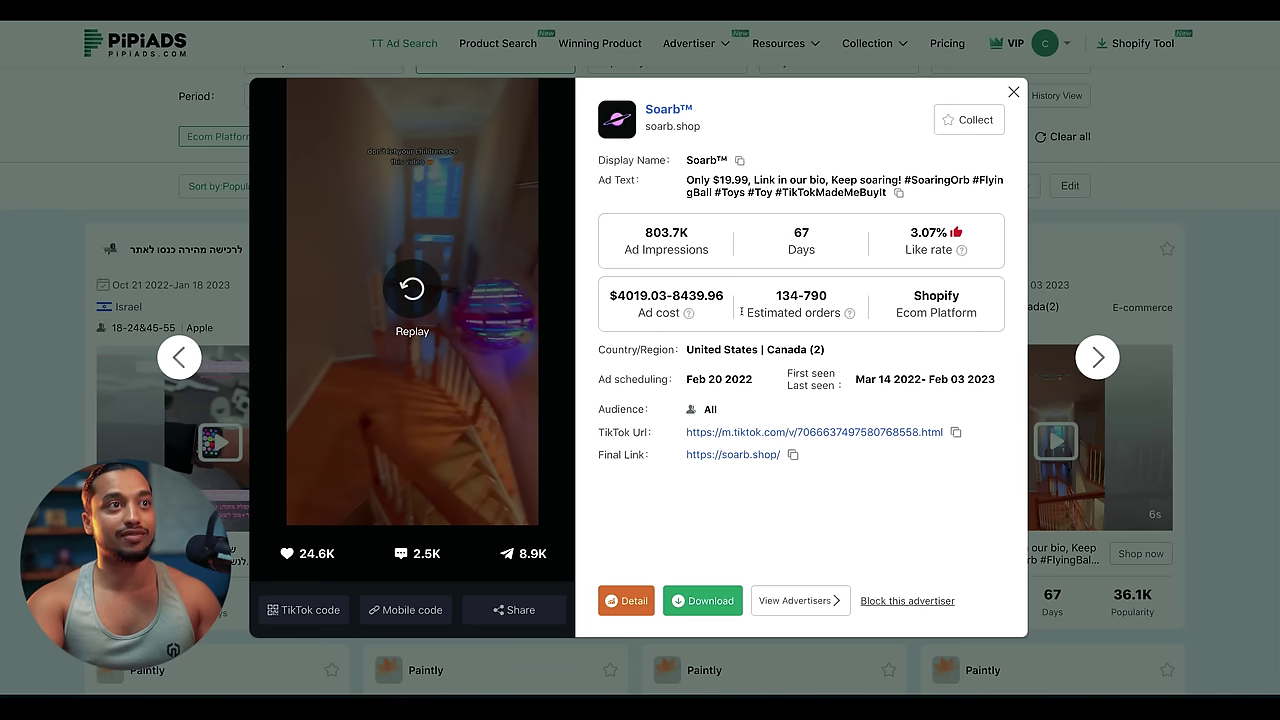
pyautogui.moveTo(777, 295); pyautogui.dragTo(884, 295)
pyautogui.click(834, 303)
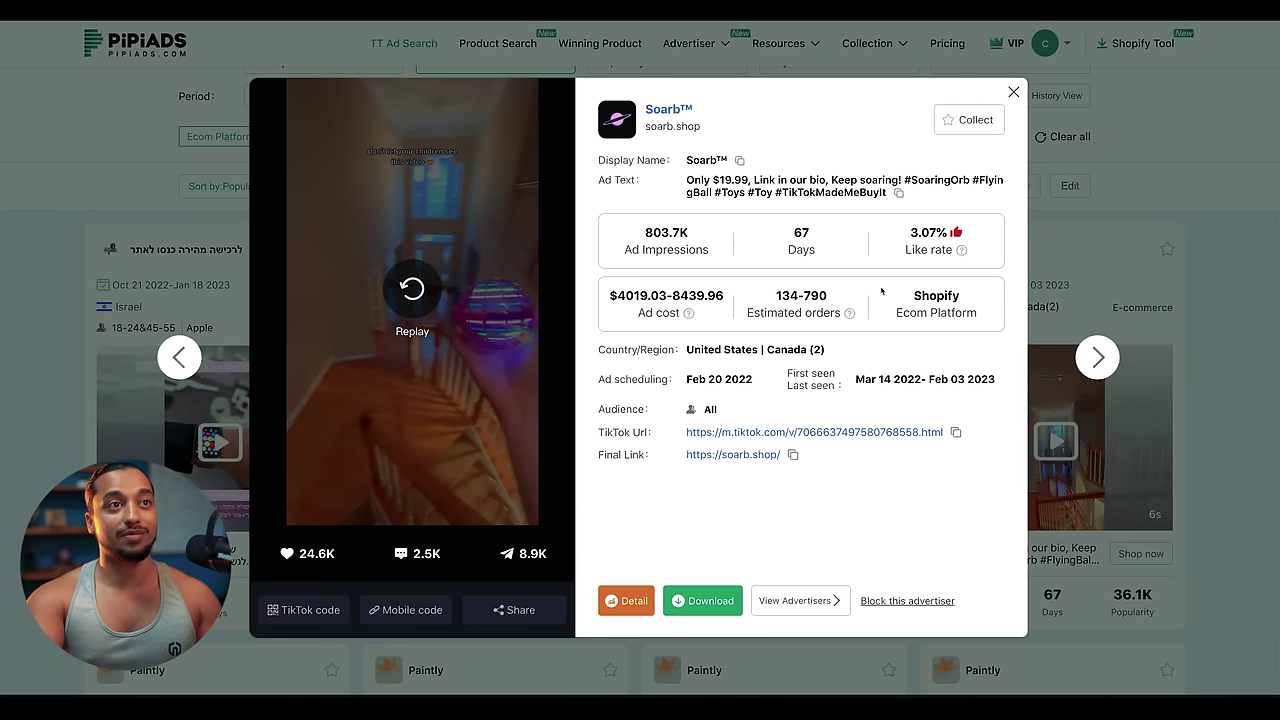
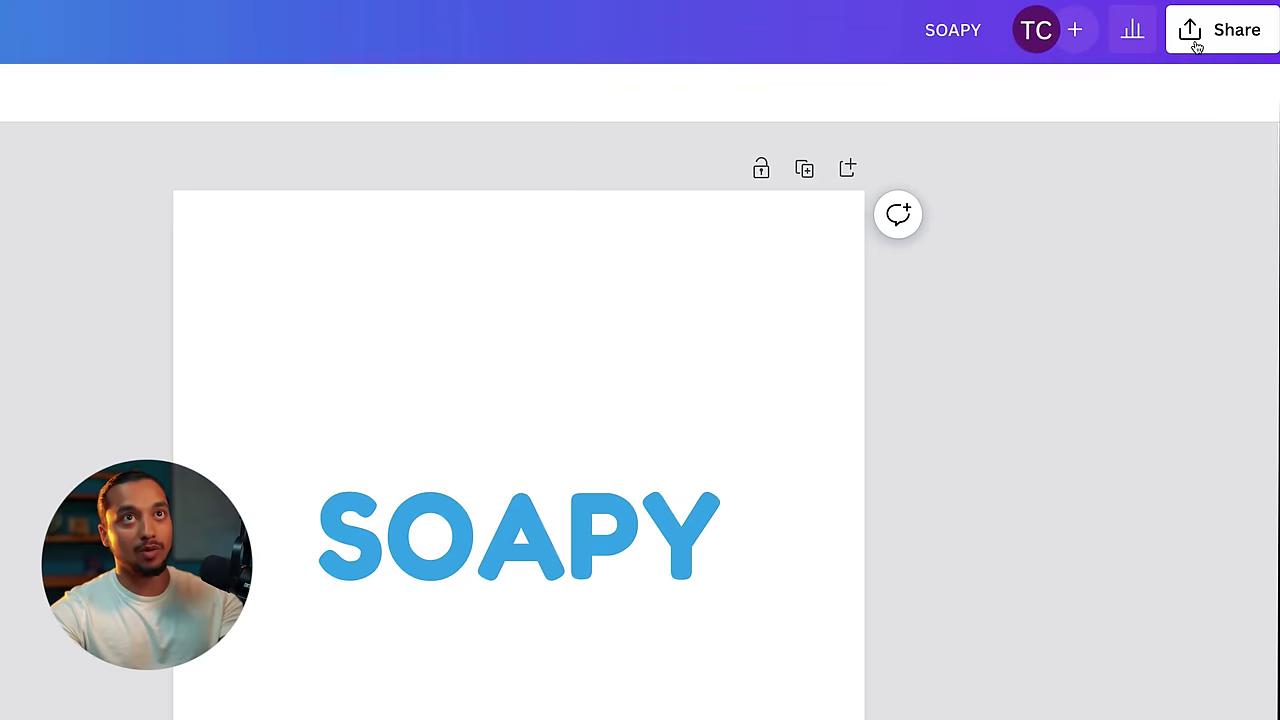
# - Switch to Canva and download the SOAPY logo as a PNG with a transparent background
pyautogui.click(1234, 44)
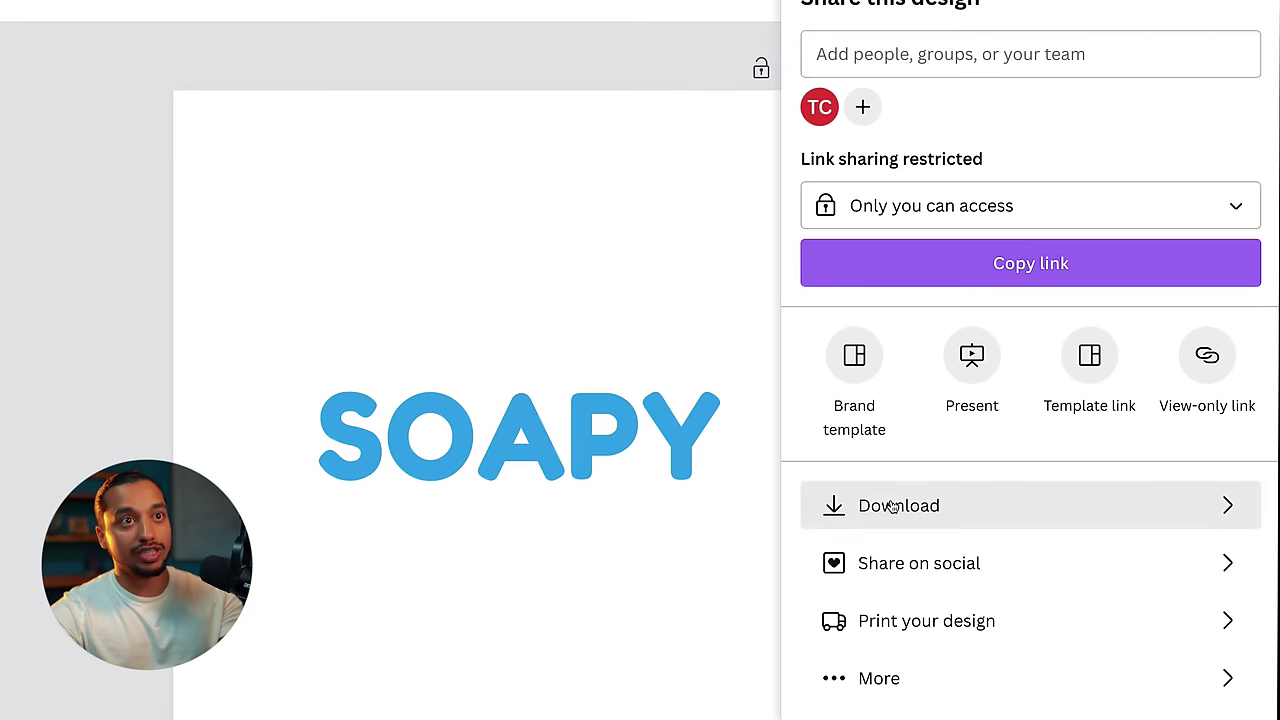
pyautogui.click(892, 605)
pyautogui.click(833, 250)
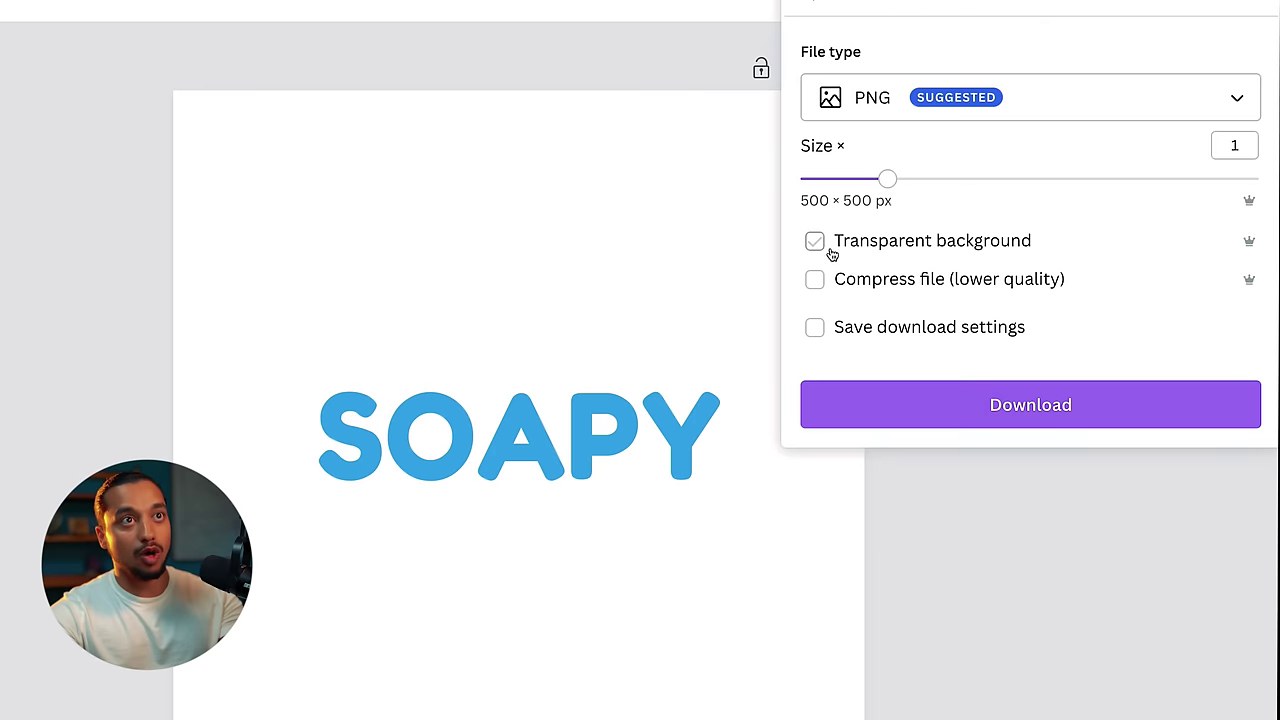
pyautogui.click(816, 244)
pyautogui.click(904, 416)
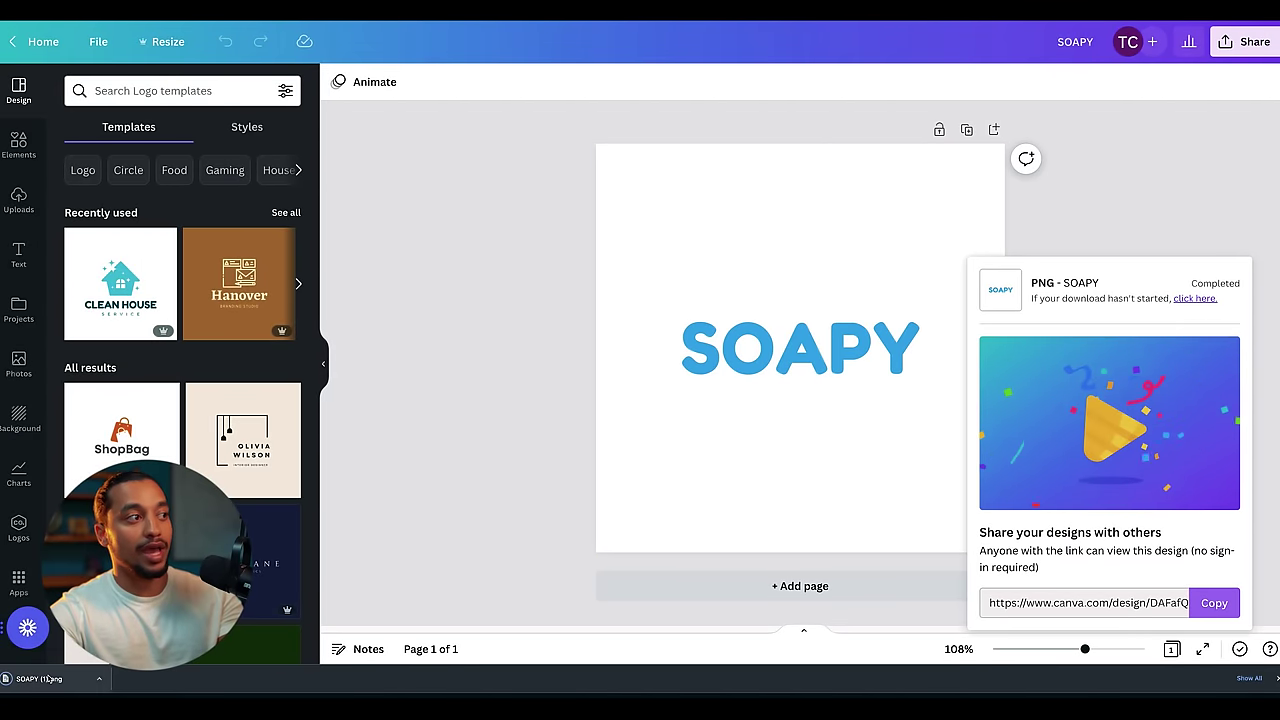
# - Open the downloaded SOAPY logo PNG and frame a crop area tightly around the wordmark
pyautogui.moveTo(47, 679); pyautogui.dragTo(219, 160)
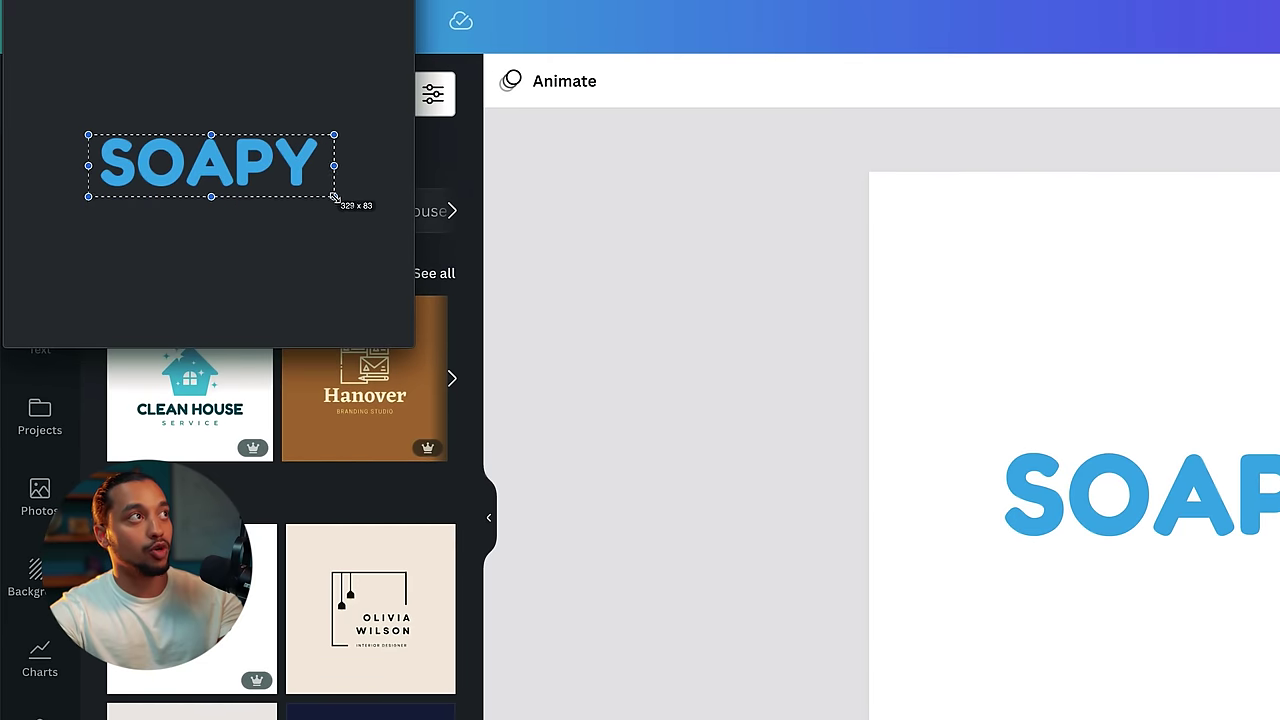
pyautogui.moveTo(334, 197); pyautogui.dragTo(328, 199)
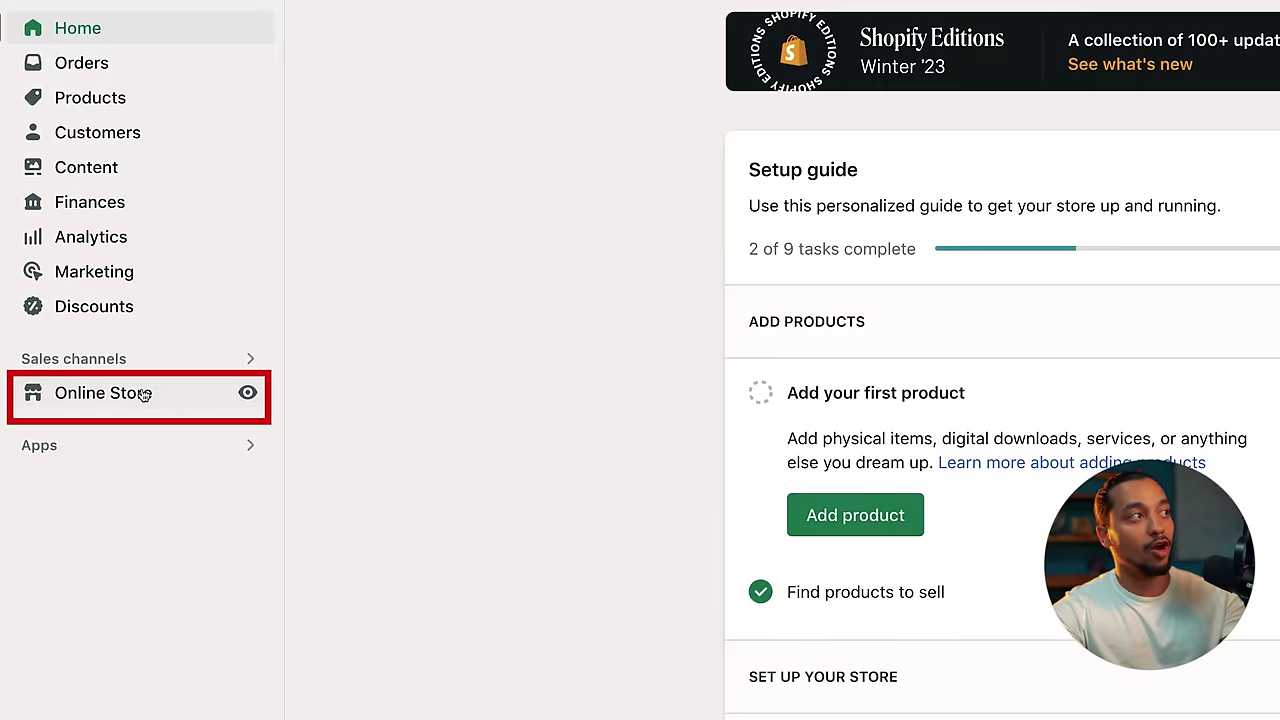
# - Switch to the Shopify admin, open the current Dawn theme for customizing and select the home page's announcement bar
pyautogui.click(80, 320)
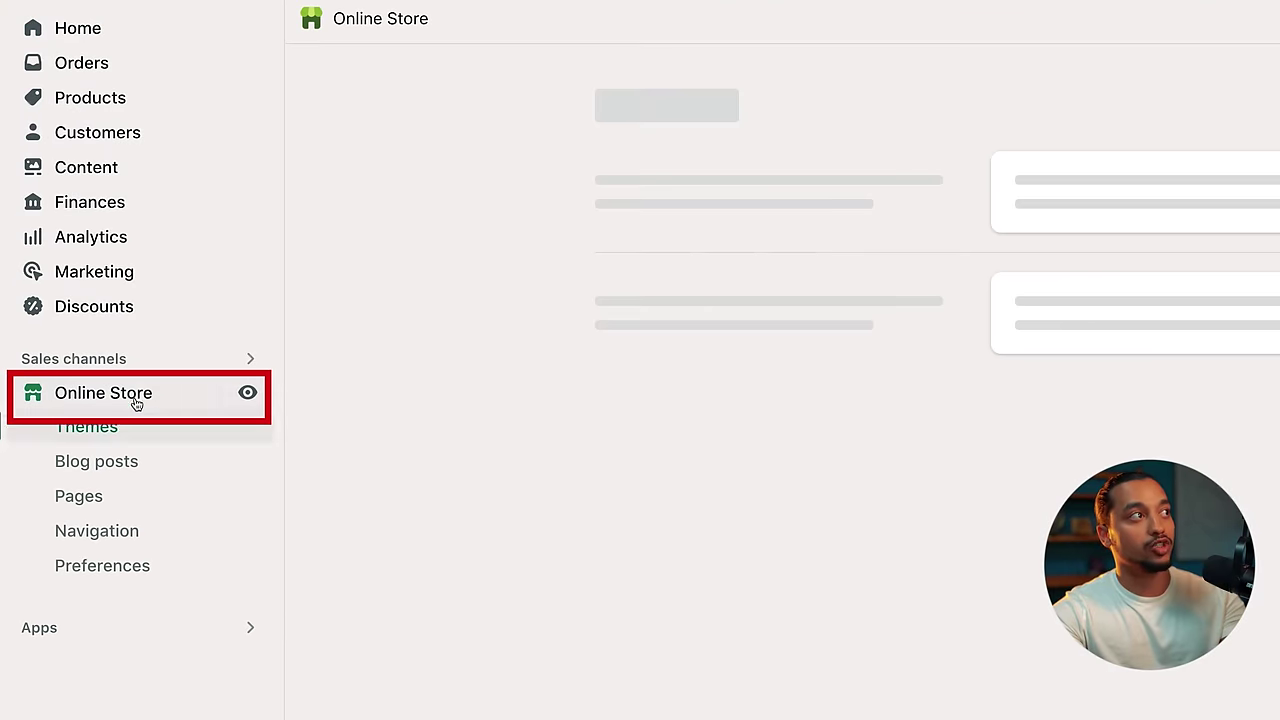
pyautogui.click(107, 440)
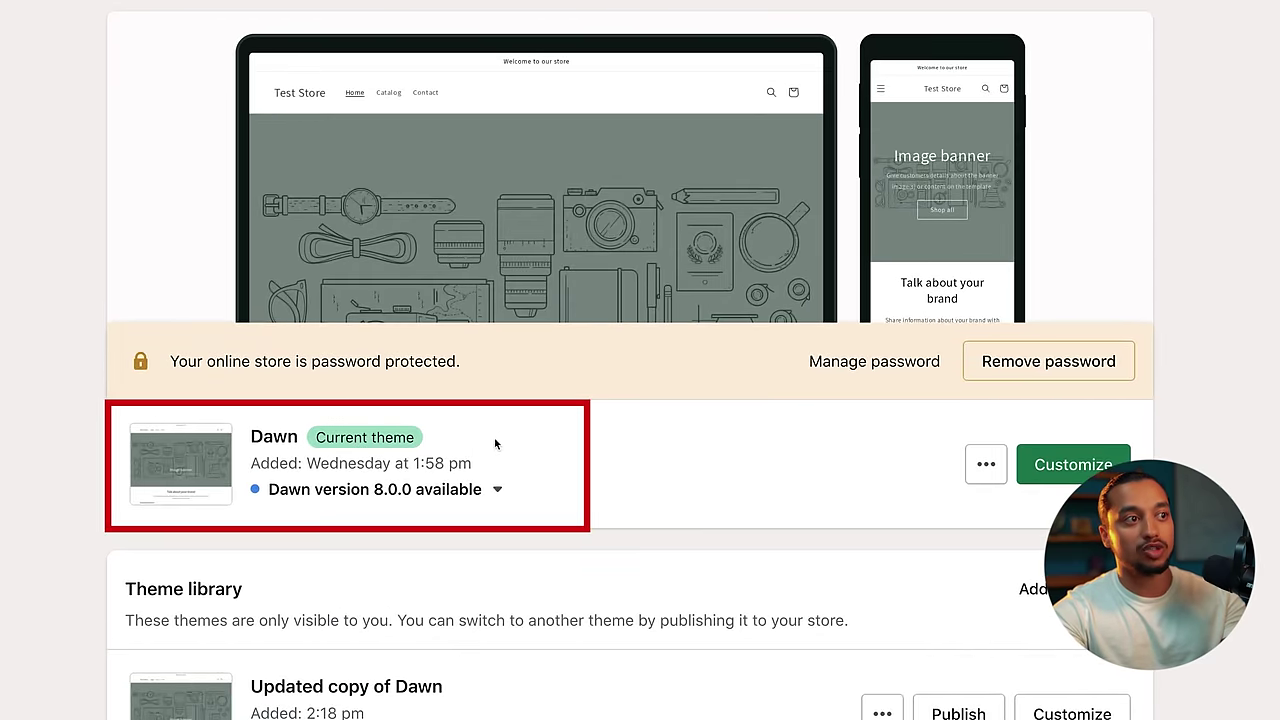
pyautogui.scroll(-7, 490, 438)
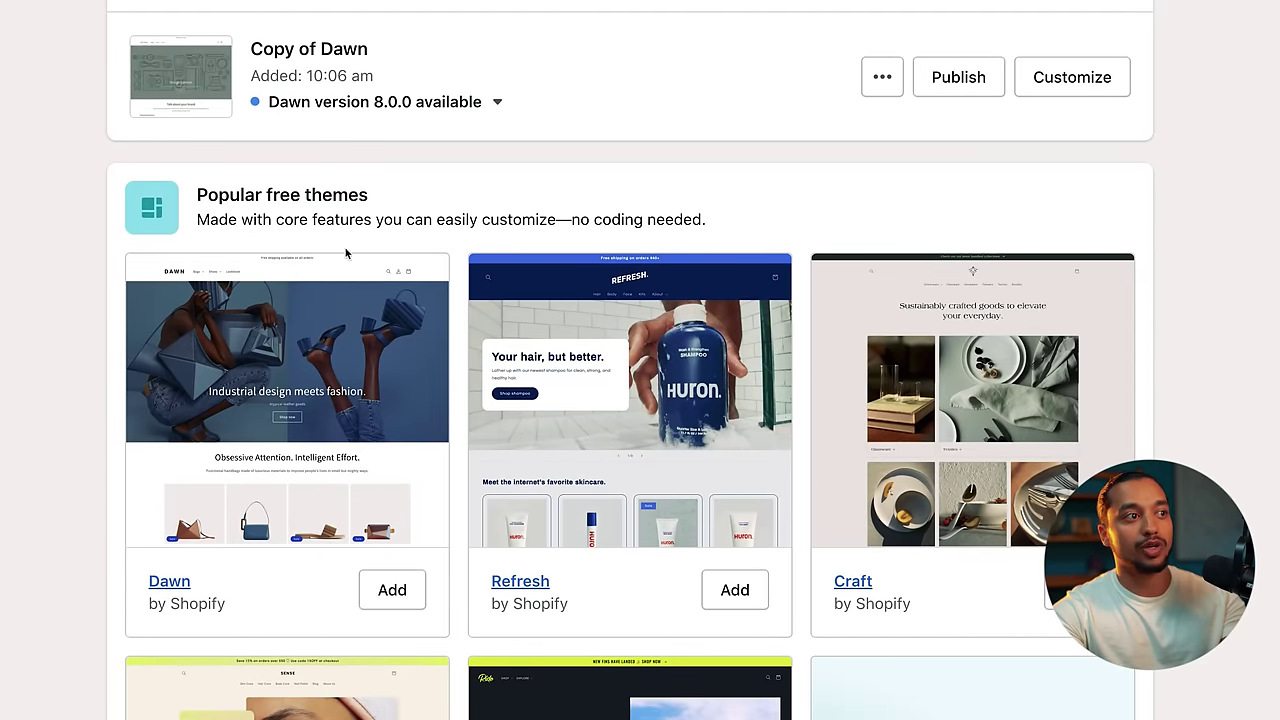
pyautogui.scroll(-1, 390, 400)
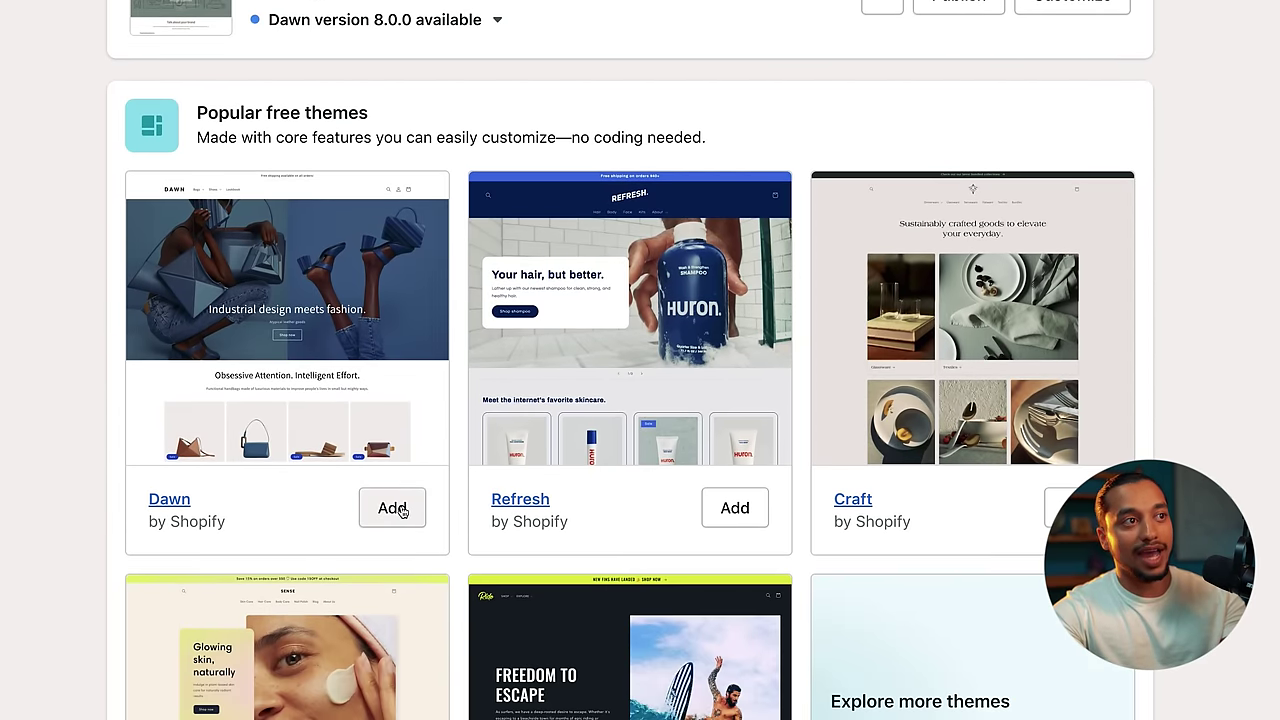
pyautogui.scroll(13, 400, 510)
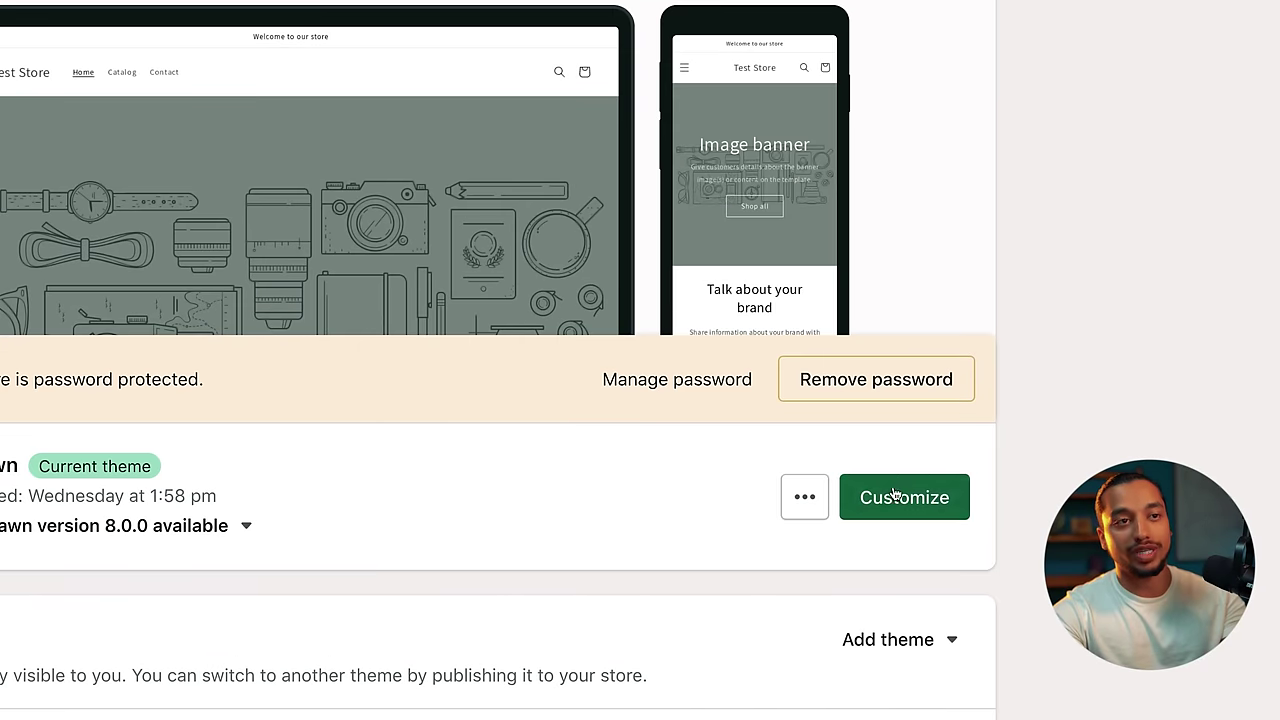
pyautogui.click(904, 499)
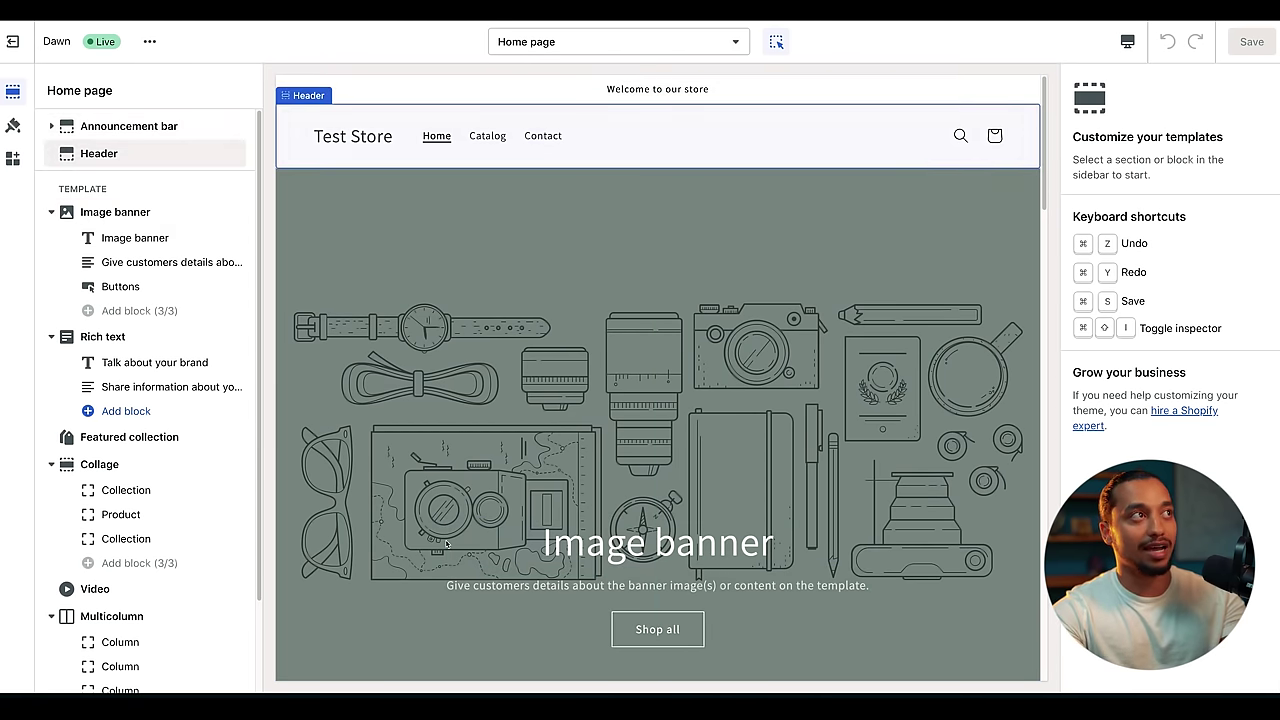
pyautogui.click(130, 126)
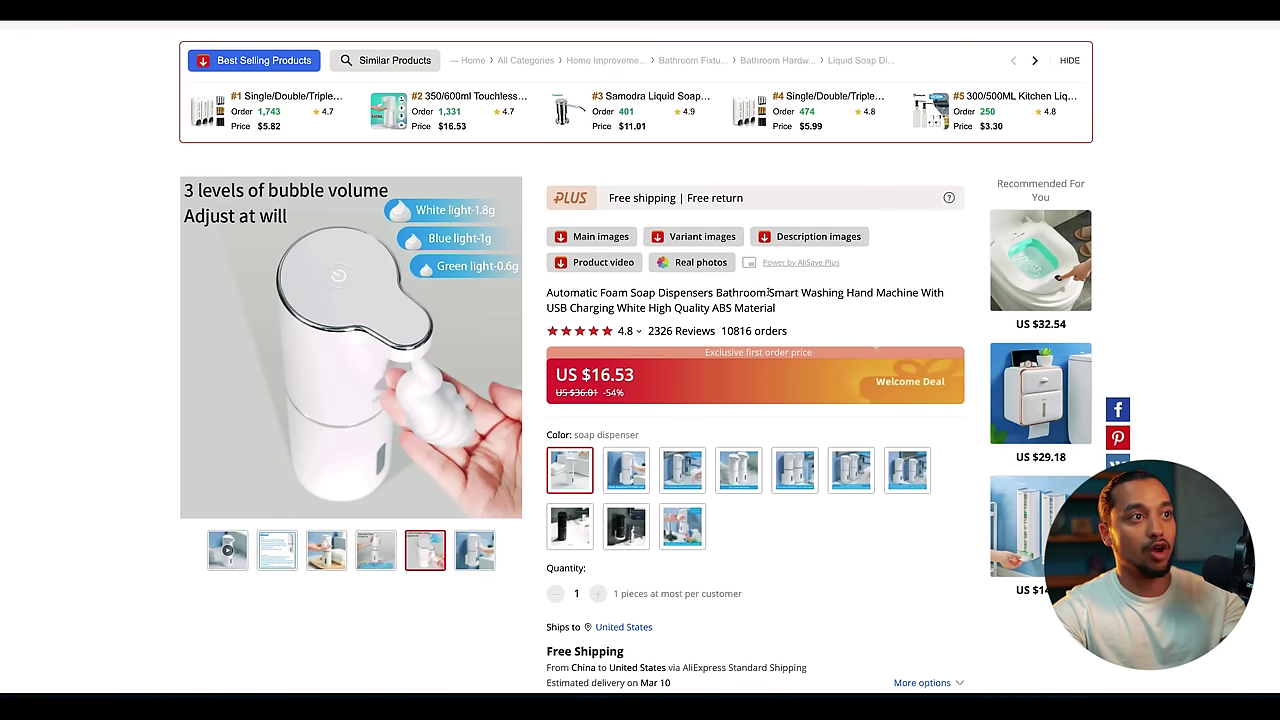
# - Switch to the AliExpress listing for the automatic foam soap dispenser and examine its sale price
pyautogui.scroll(-1, 840, 412)
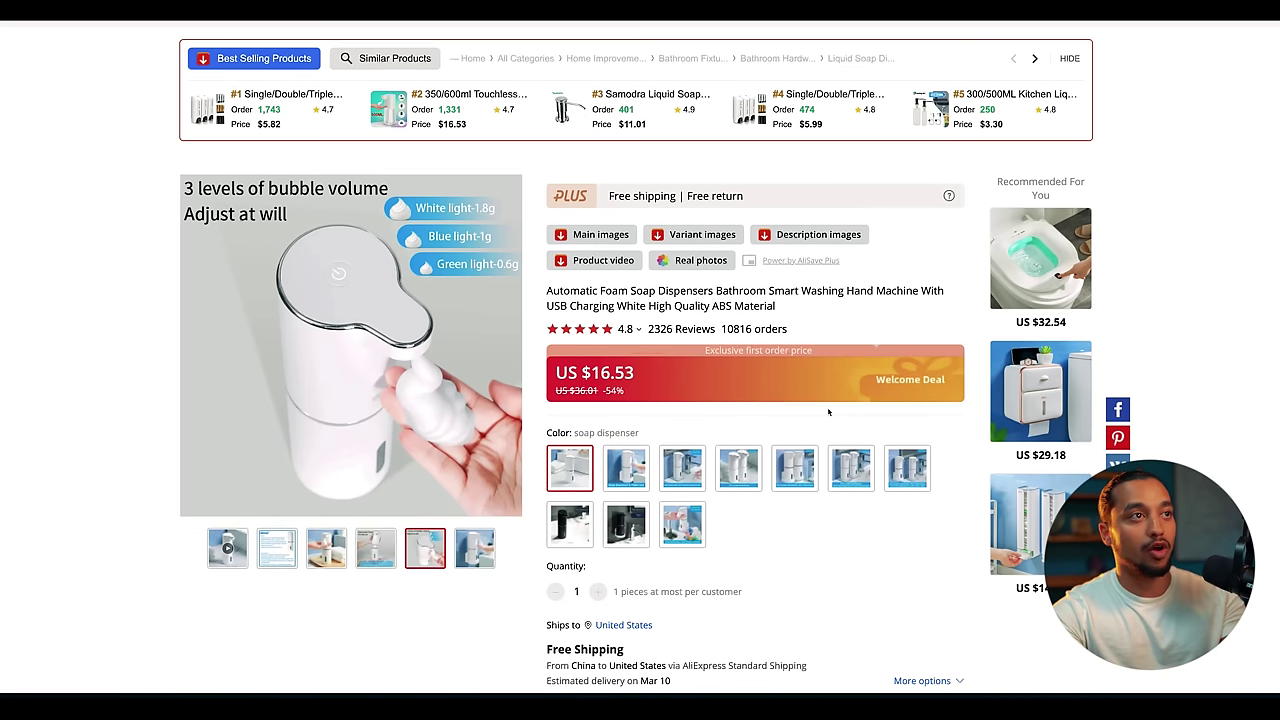
pyautogui.doubleClick(642, 371)
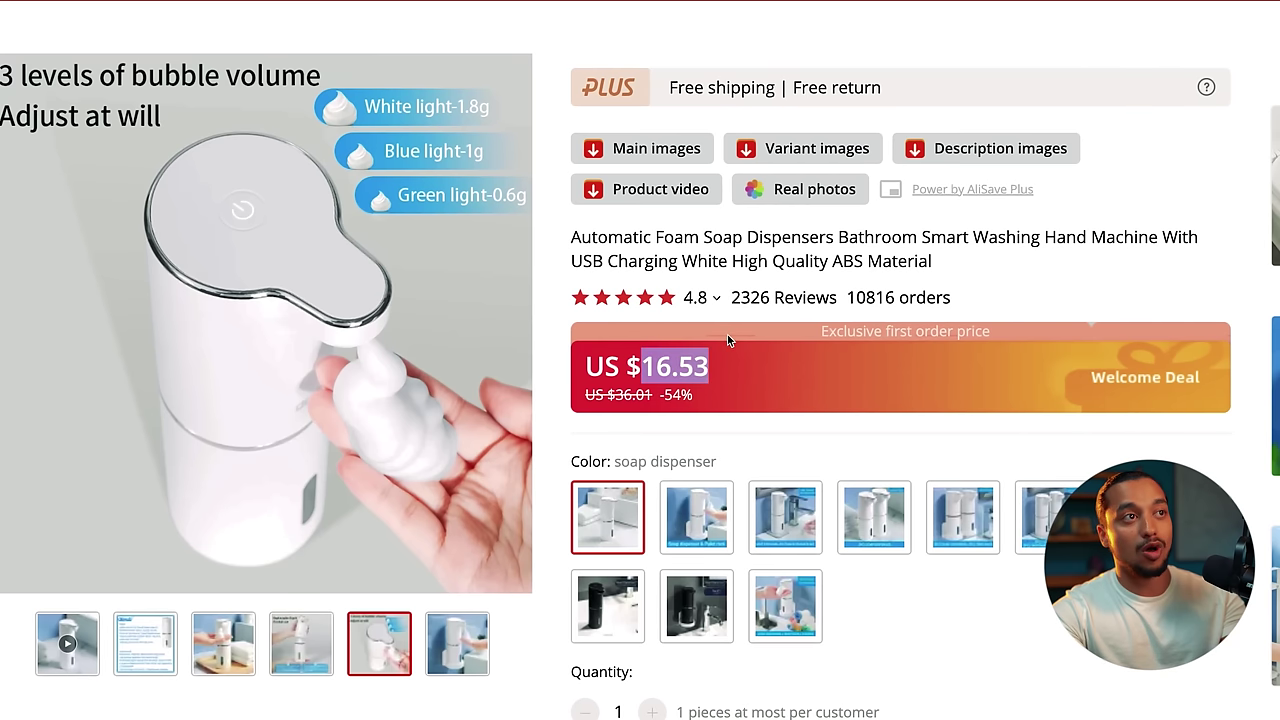
pyautogui.click(794, 368)
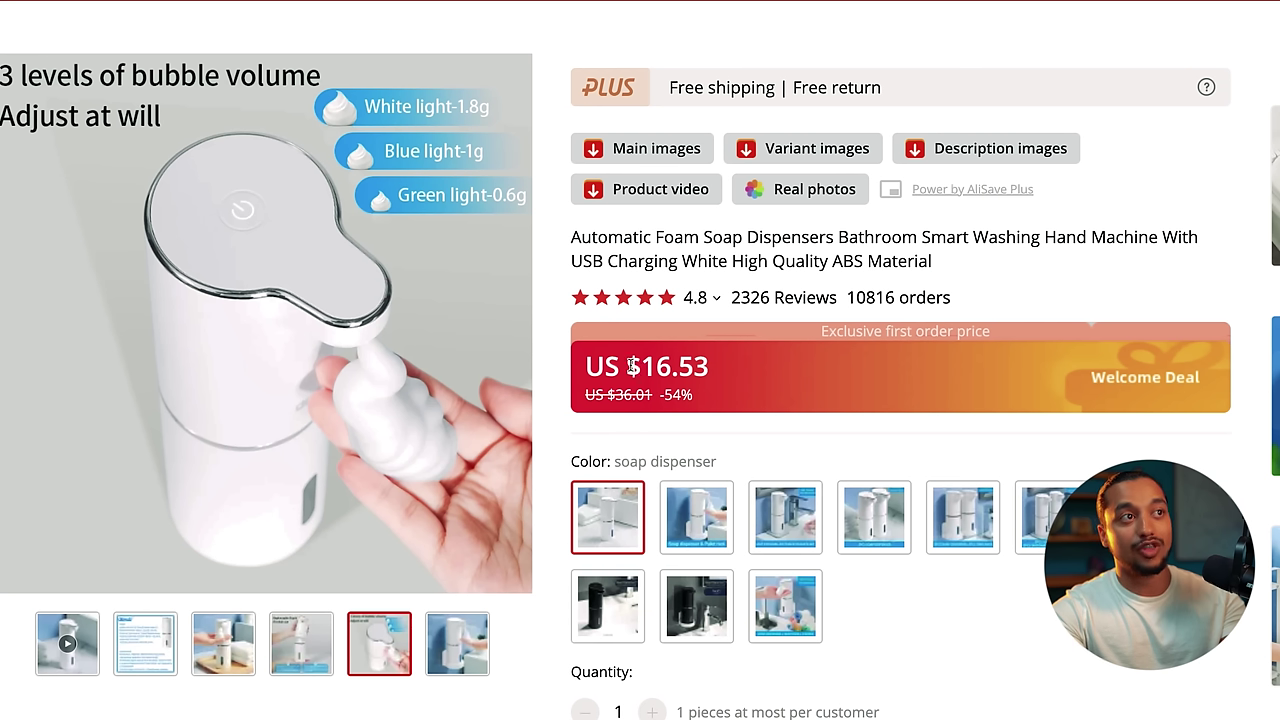
pyautogui.moveTo(632, 366); pyautogui.dragTo(739, 375)
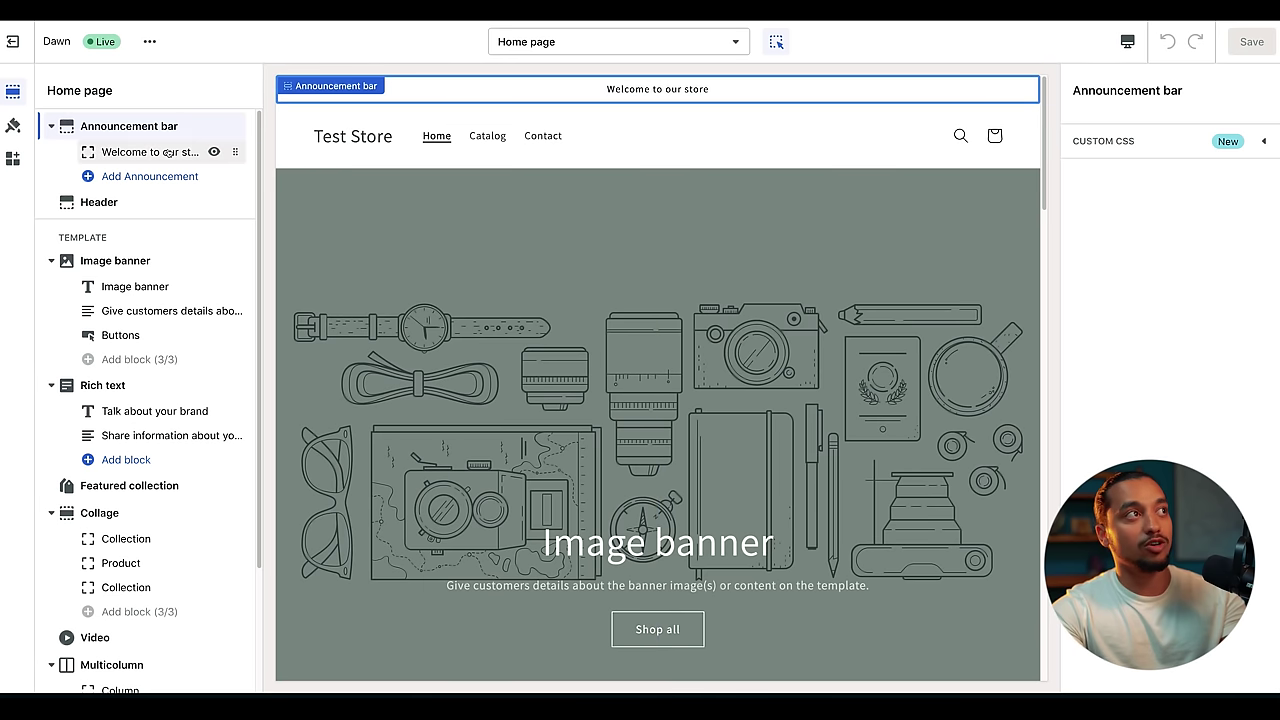
# - Switch to the Shopify theme editor, set the announcement text to "50% Off Our Entire Site + Free Shipping" and save
pyautogui.click(165, 152)
pyautogui.tripleClick(1087, 142)
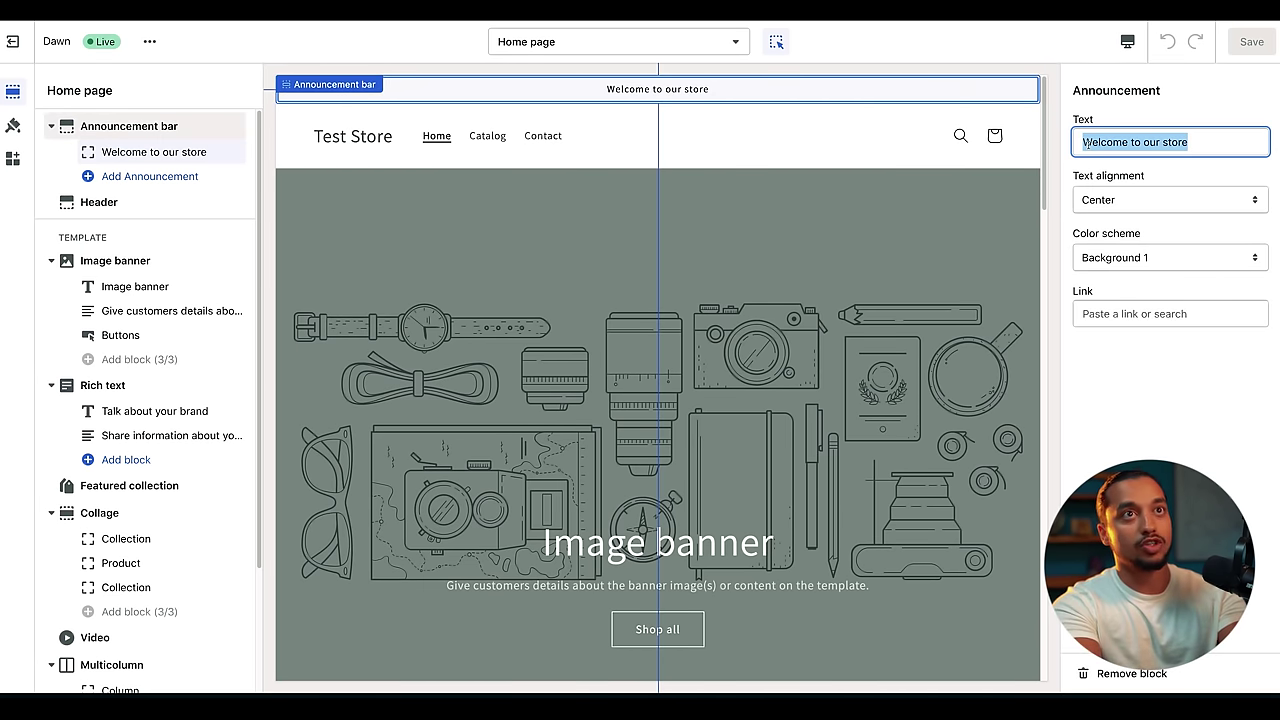
pyautogui.write('50% Off Ou')
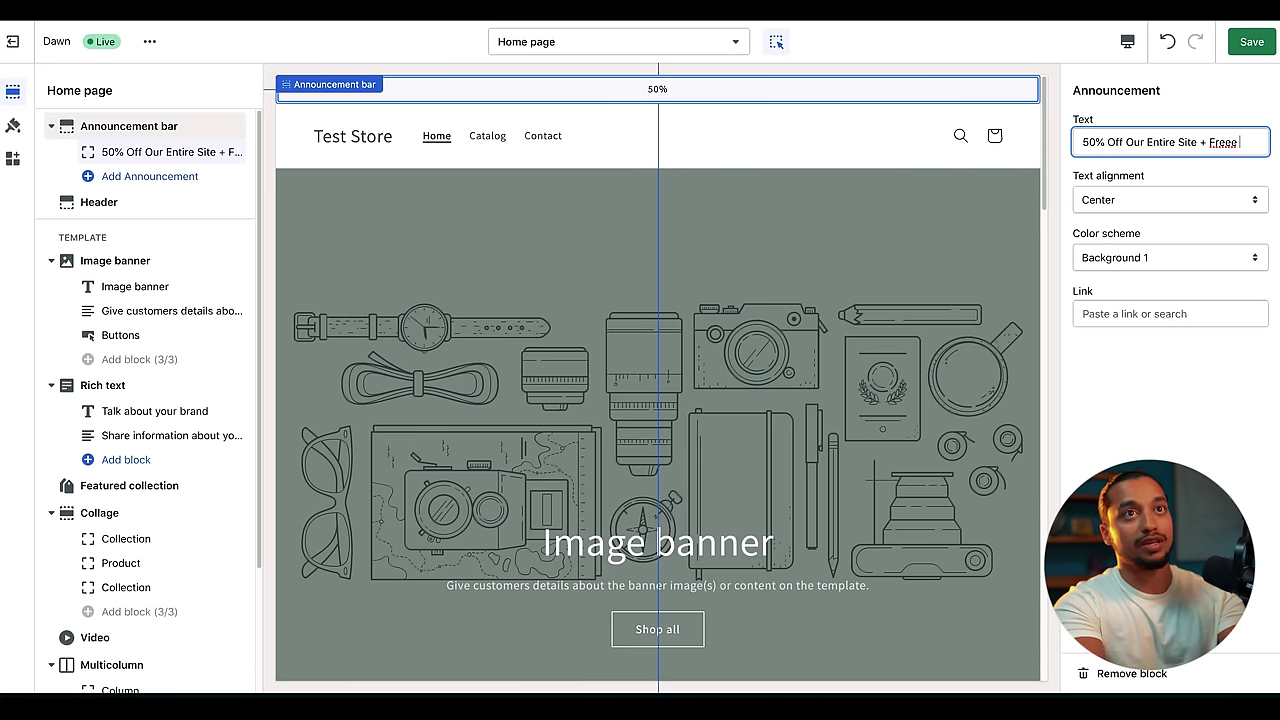
pyautogui.write('r Entire Site + Free Shipping')
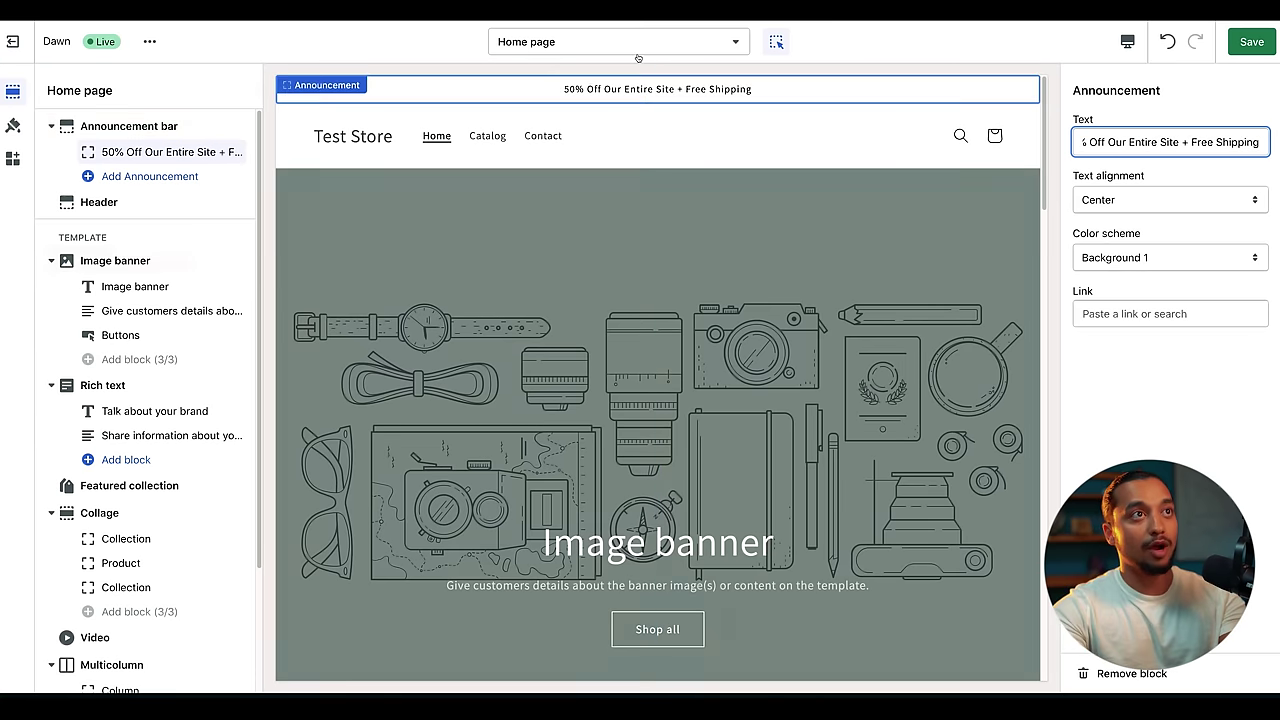
pyautogui.click(1252, 42)
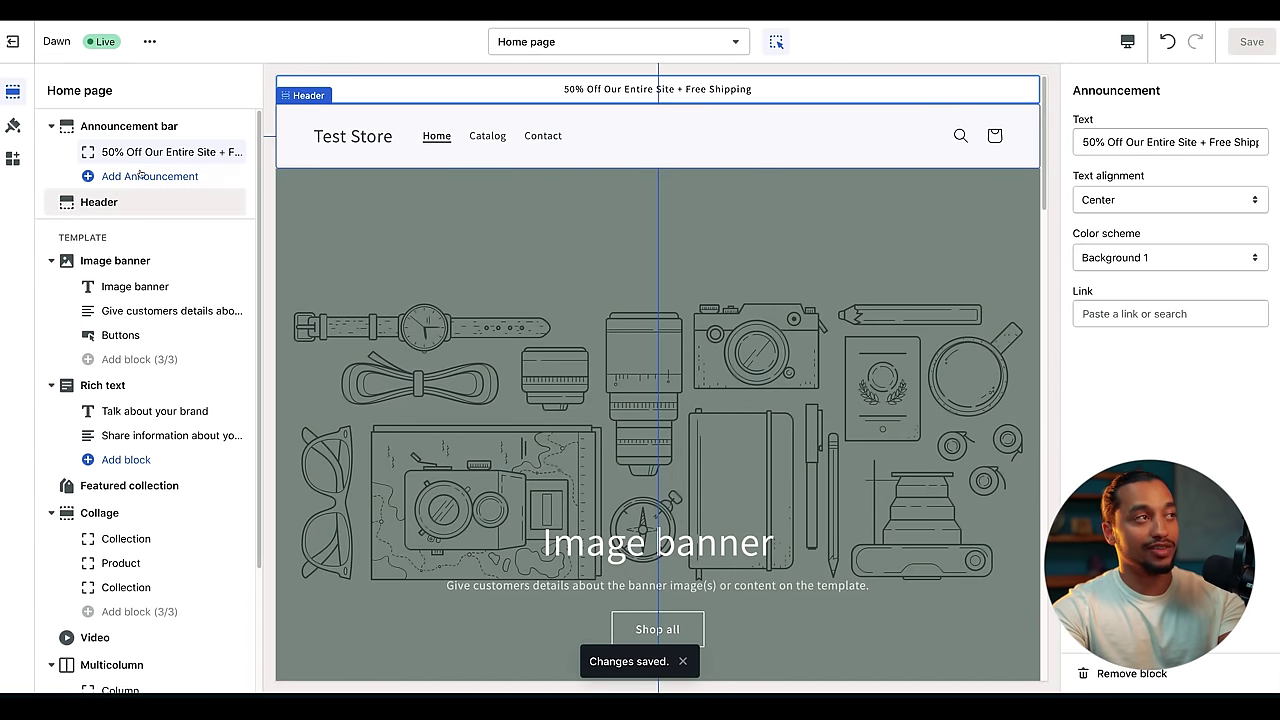
# - Replace the header's default logo with the SOAPY logo from the image library
pyautogui.click(109, 205)
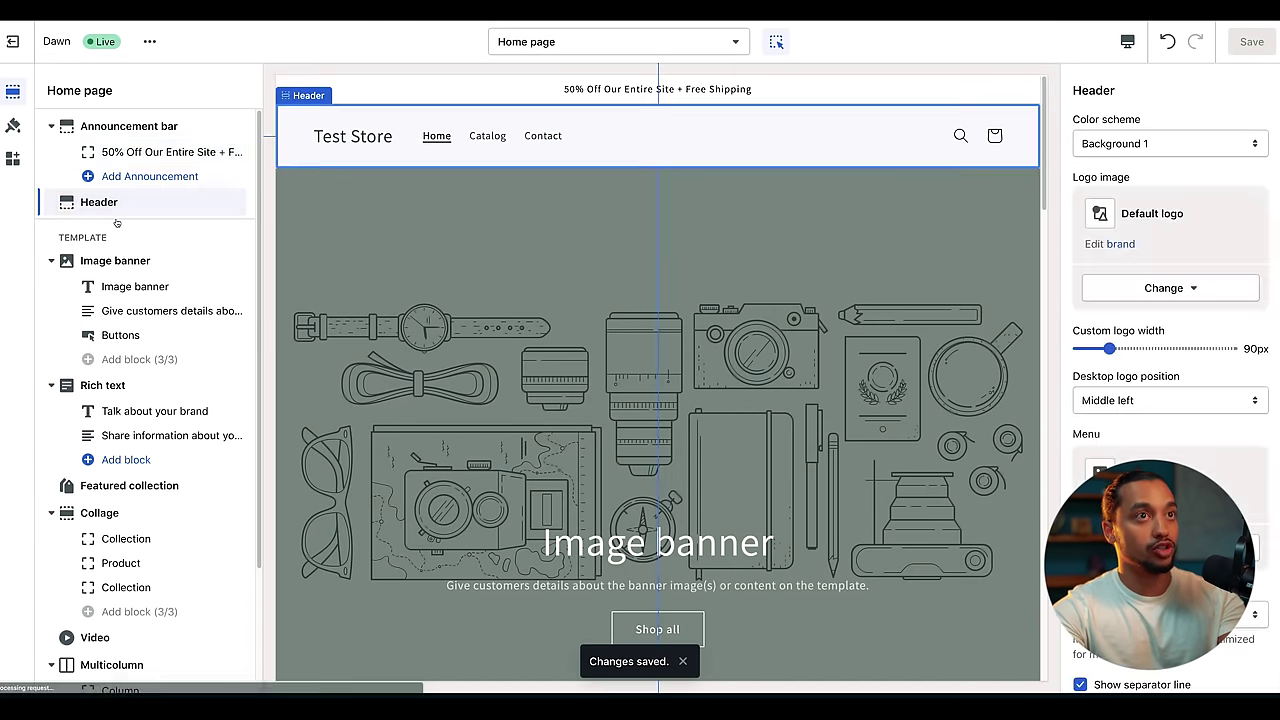
pyautogui.click(1165, 288)
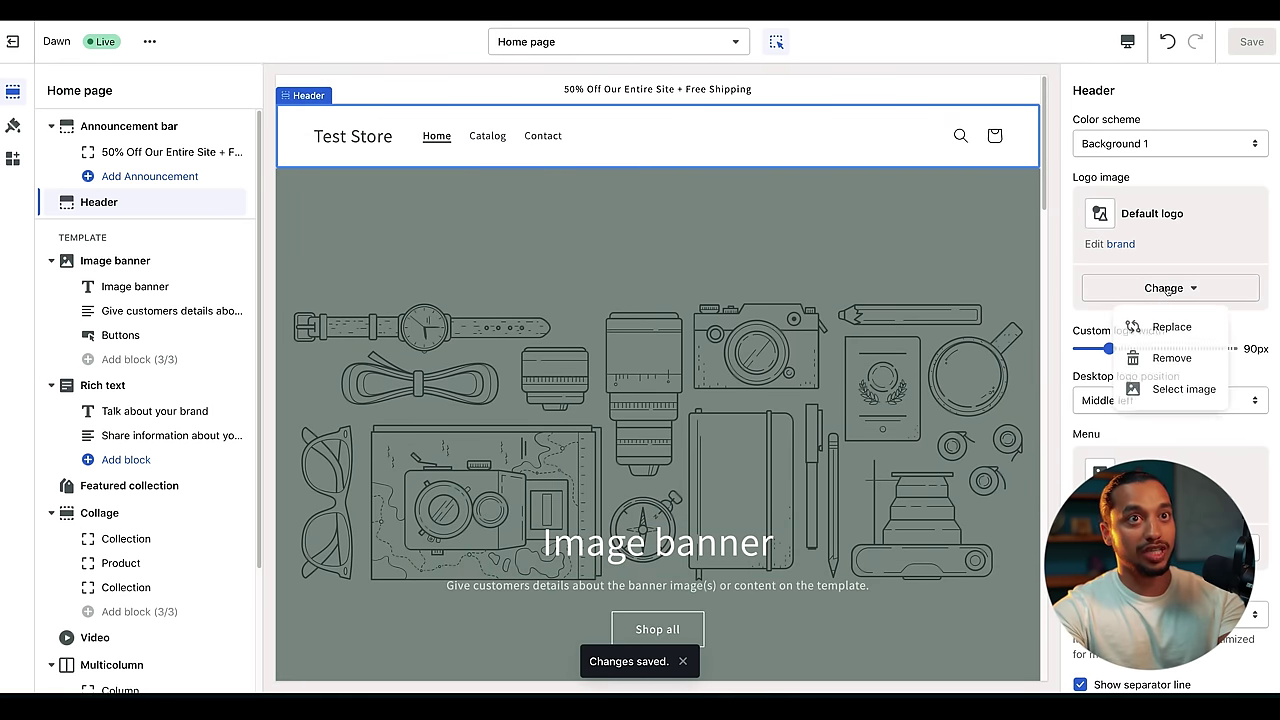
pyautogui.click(1172, 359)
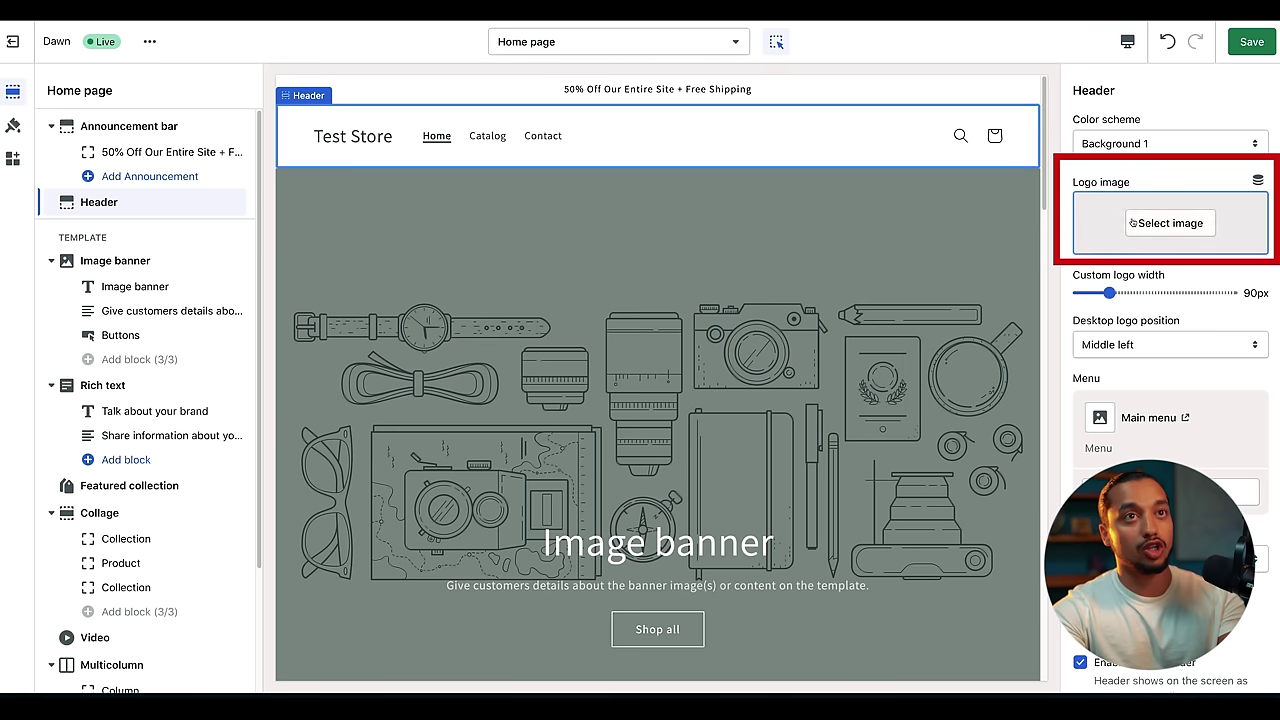
pyautogui.click(1170, 223)
pyautogui.click(1252, 201)
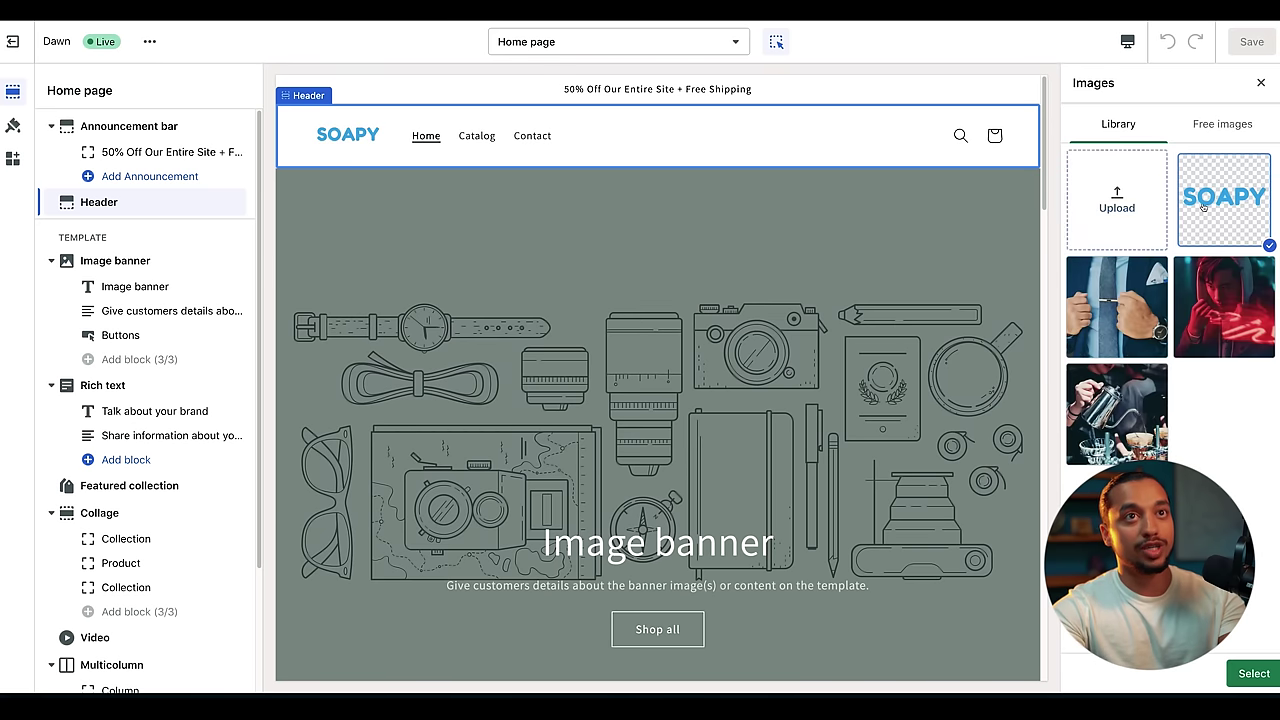
pyautogui.click(1254, 673)
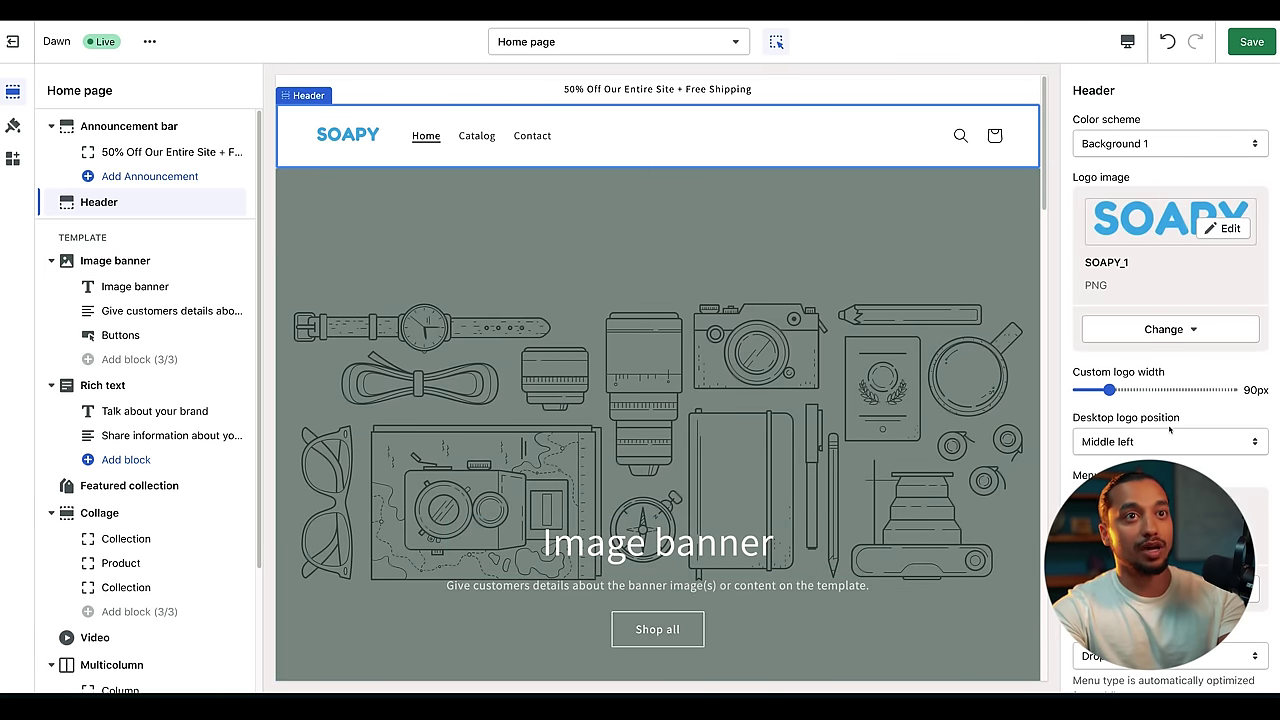
# - Set the image banner's height to Small and preview the home page in the Mobile view
pyautogui.click(133, 261)
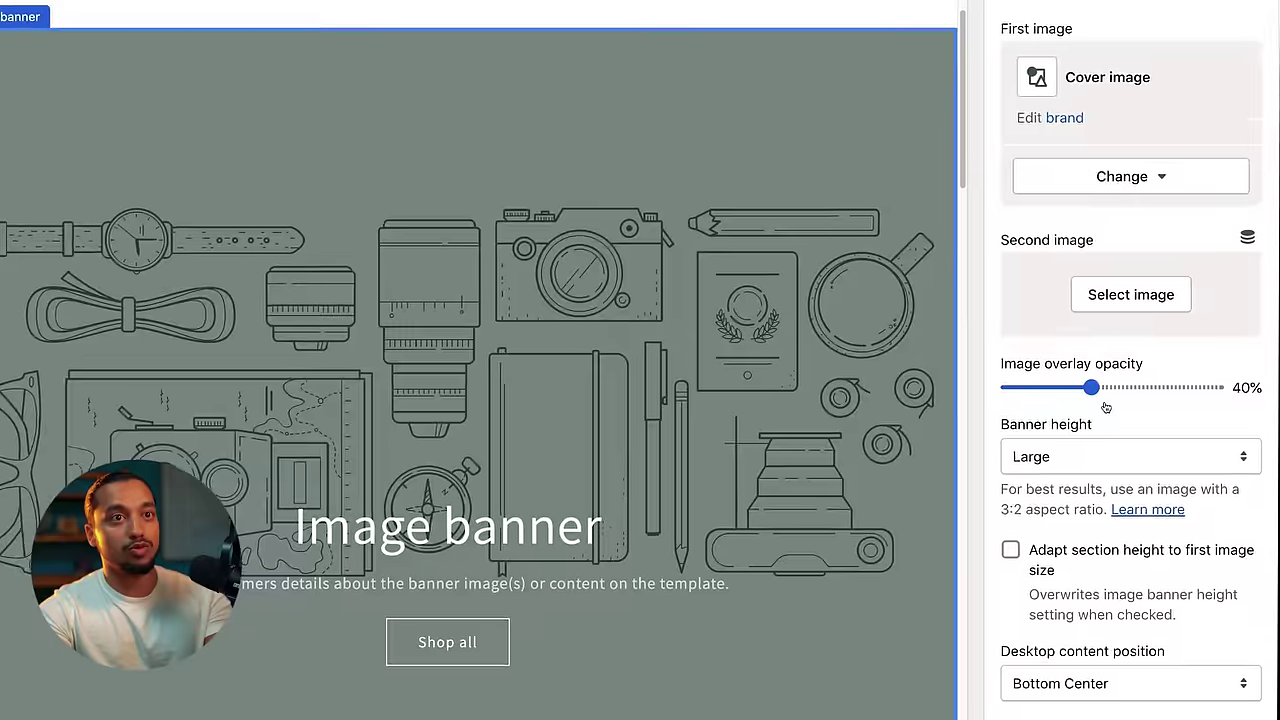
pyautogui.click(1128, 436)
pyautogui.click(1042, 425)
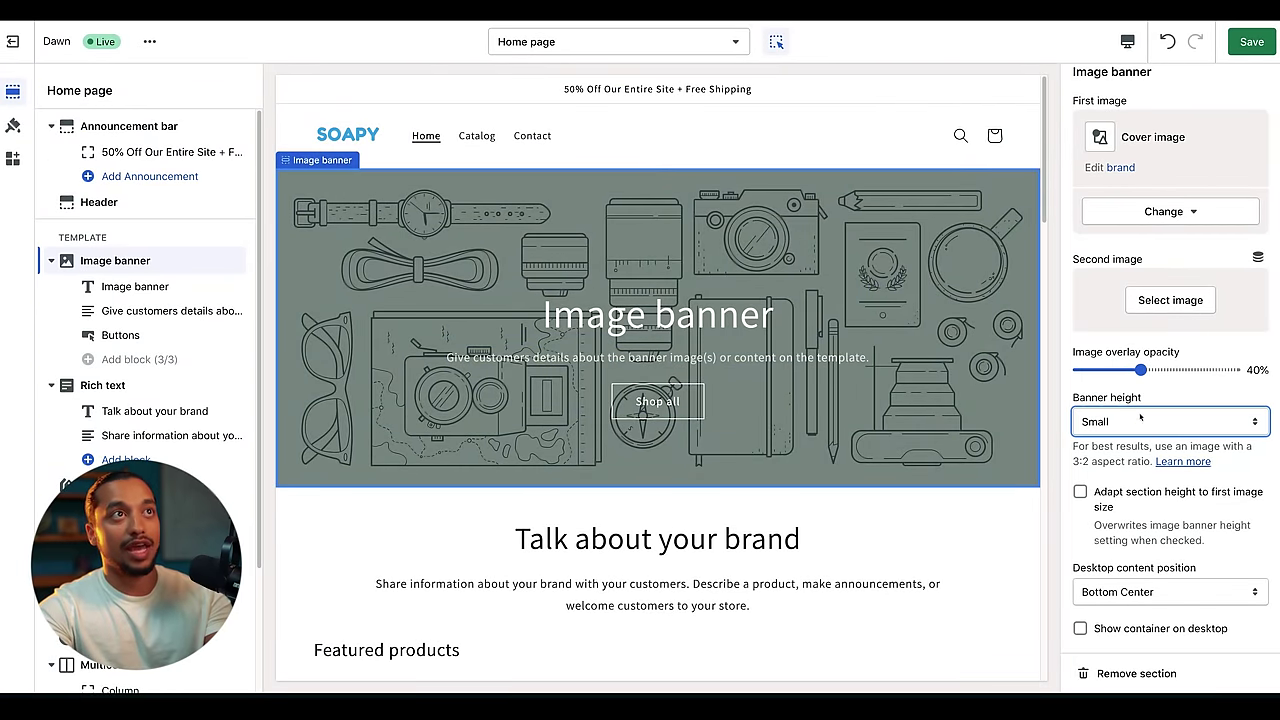
pyautogui.click(1136, 46)
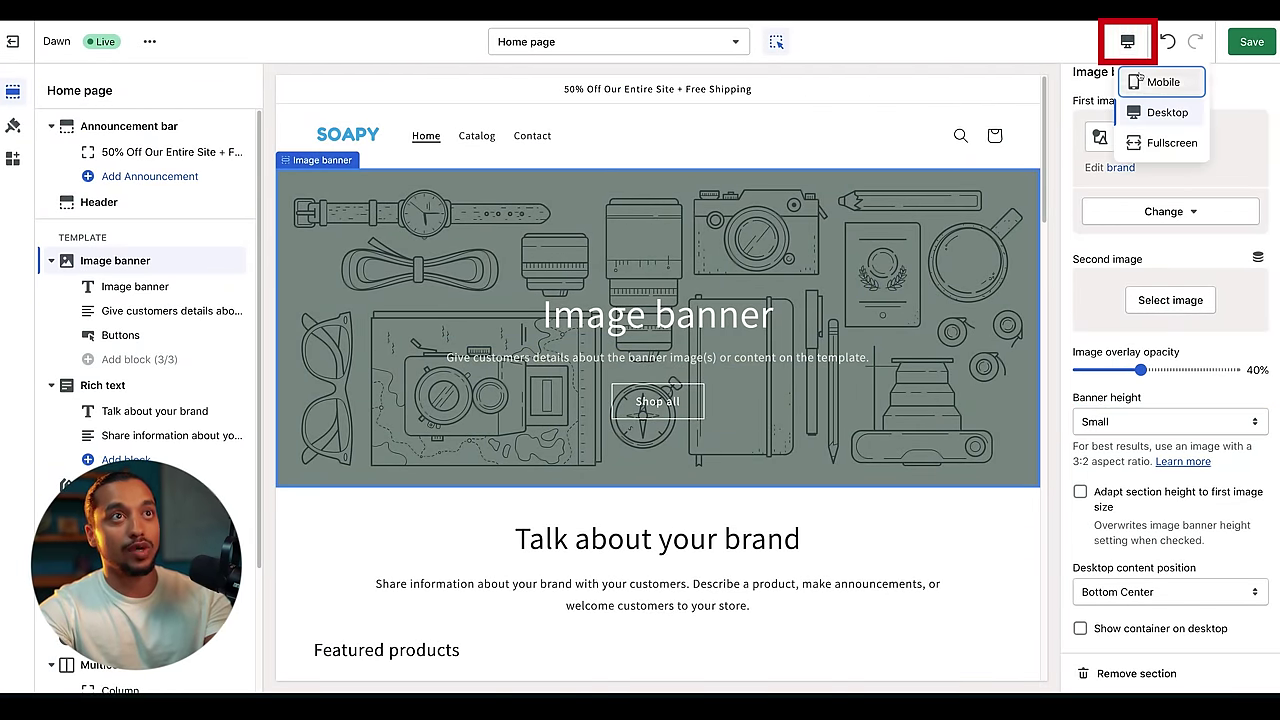
pyautogui.click(1160, 82)
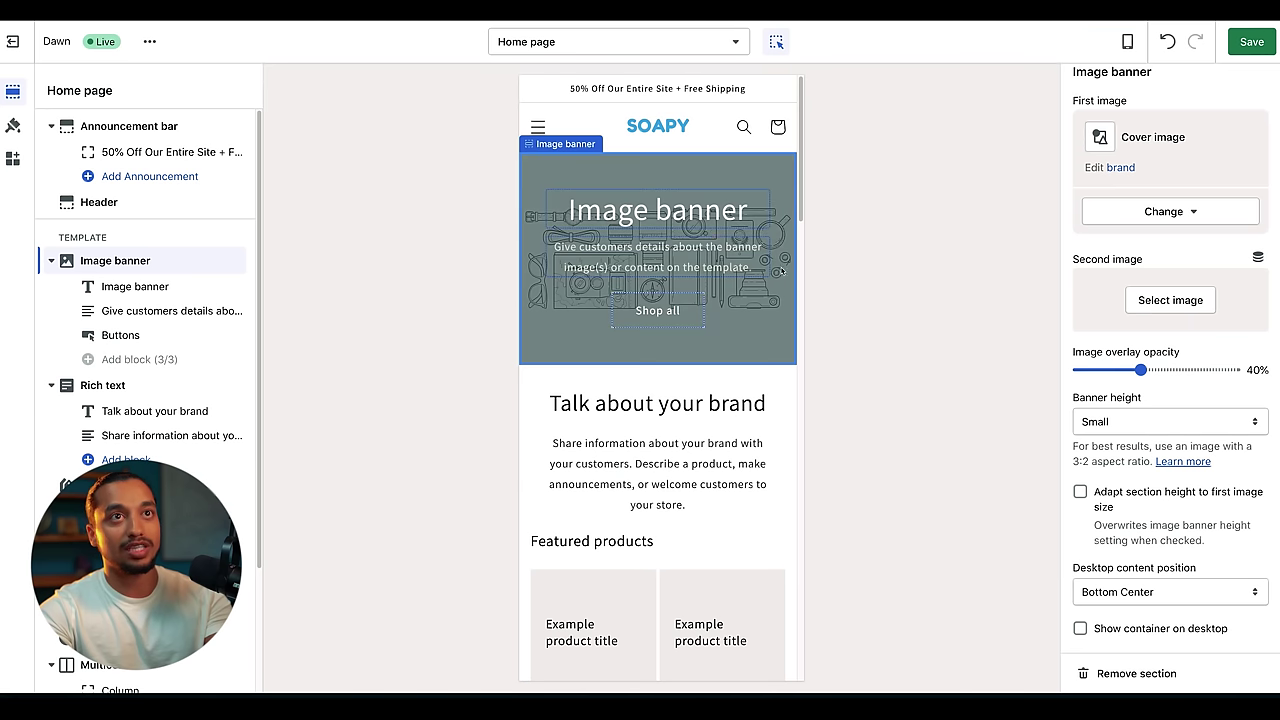
pyautogui.scroll(1, 1163, 343)
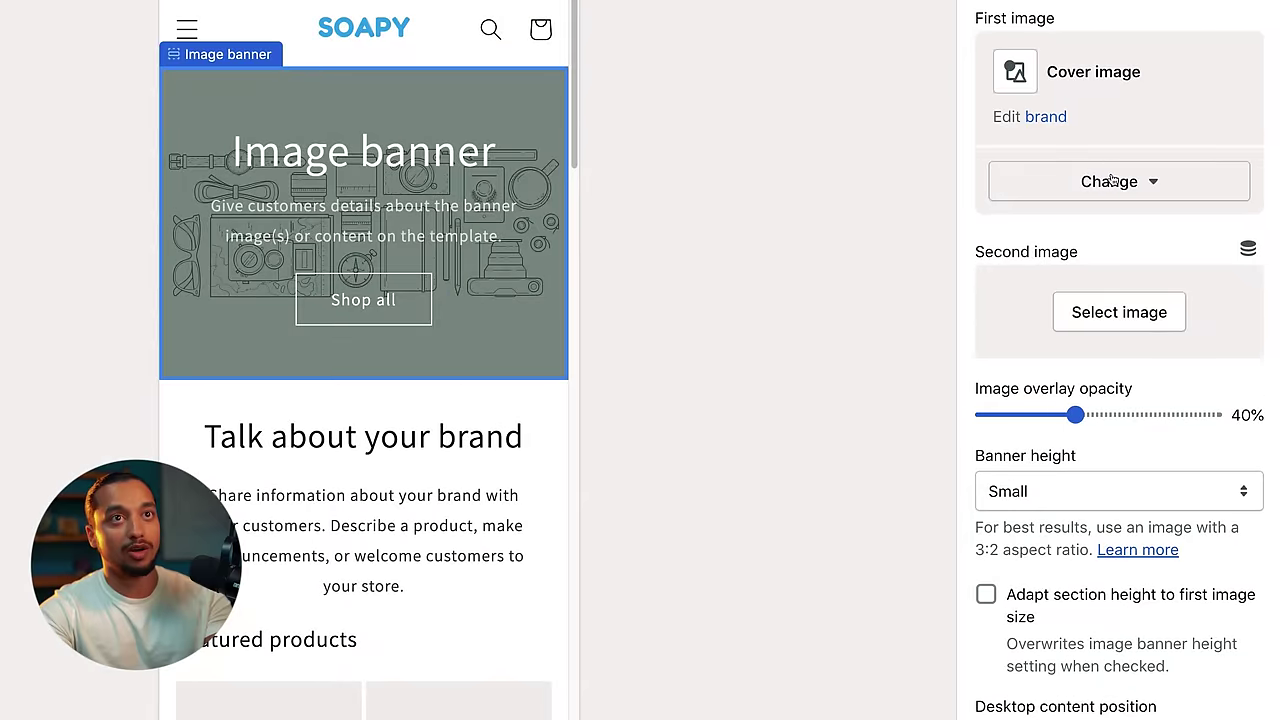
# - Remove the image banner's cover image and browse the free images for "clean" as a replacement
pyautogui.click(1112, 180)
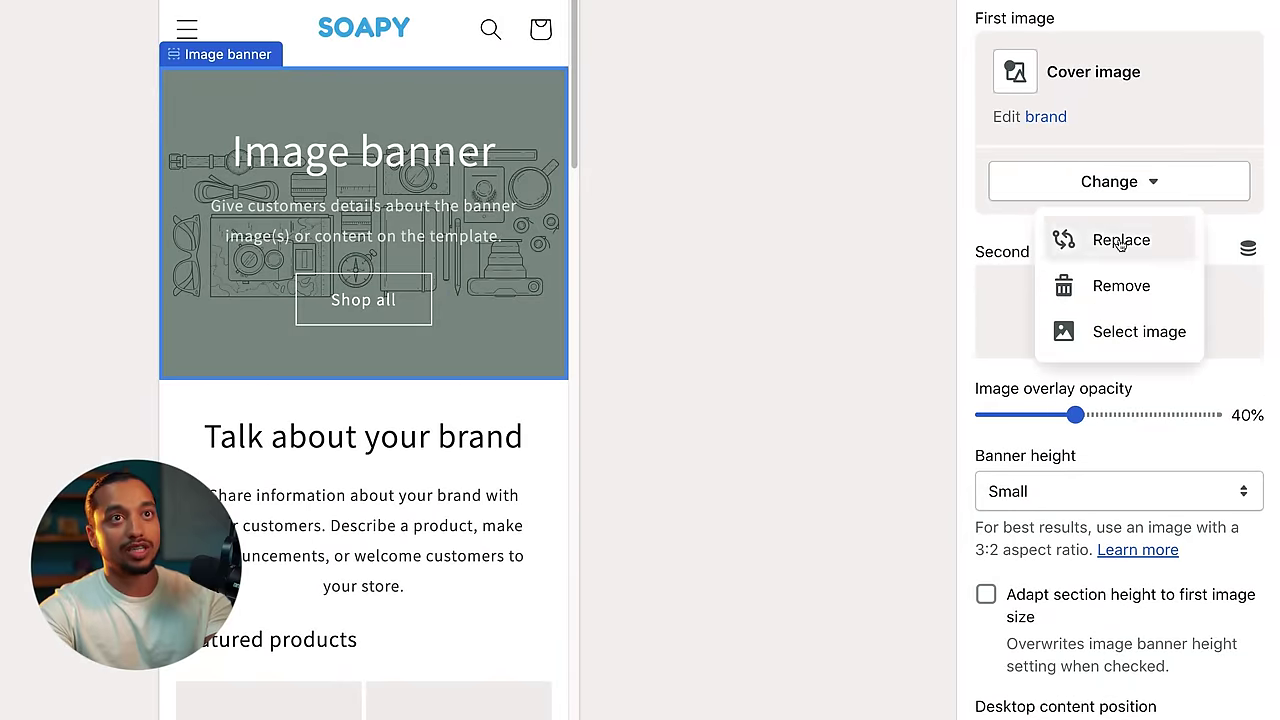
pyautogui.click(1120, 288)
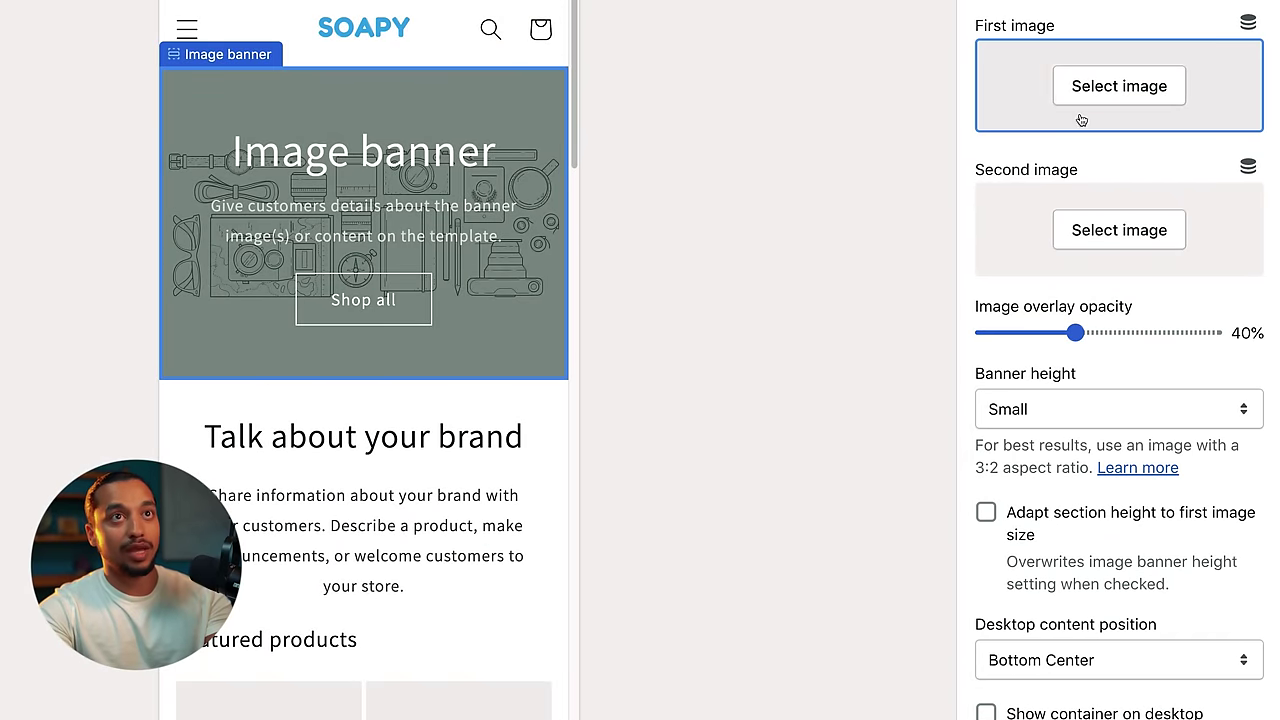
pyautogui.click(1143, 85)
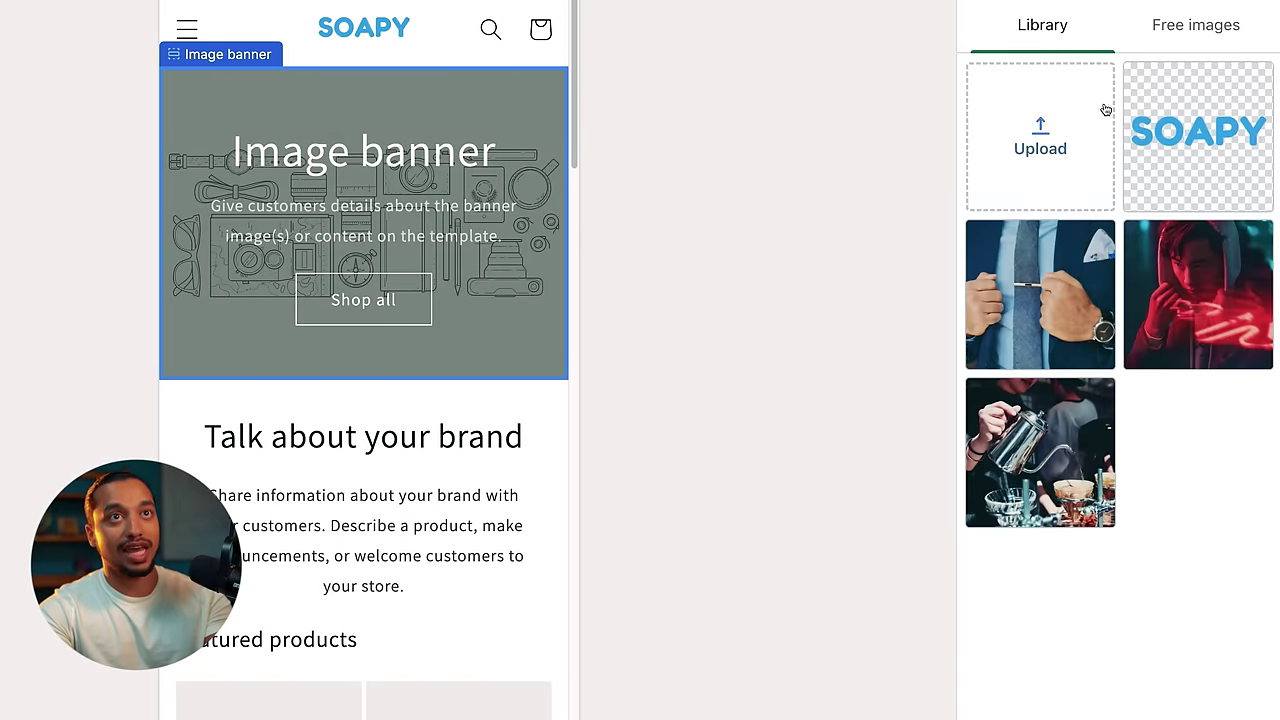
pyautogui.click(1183, 40)
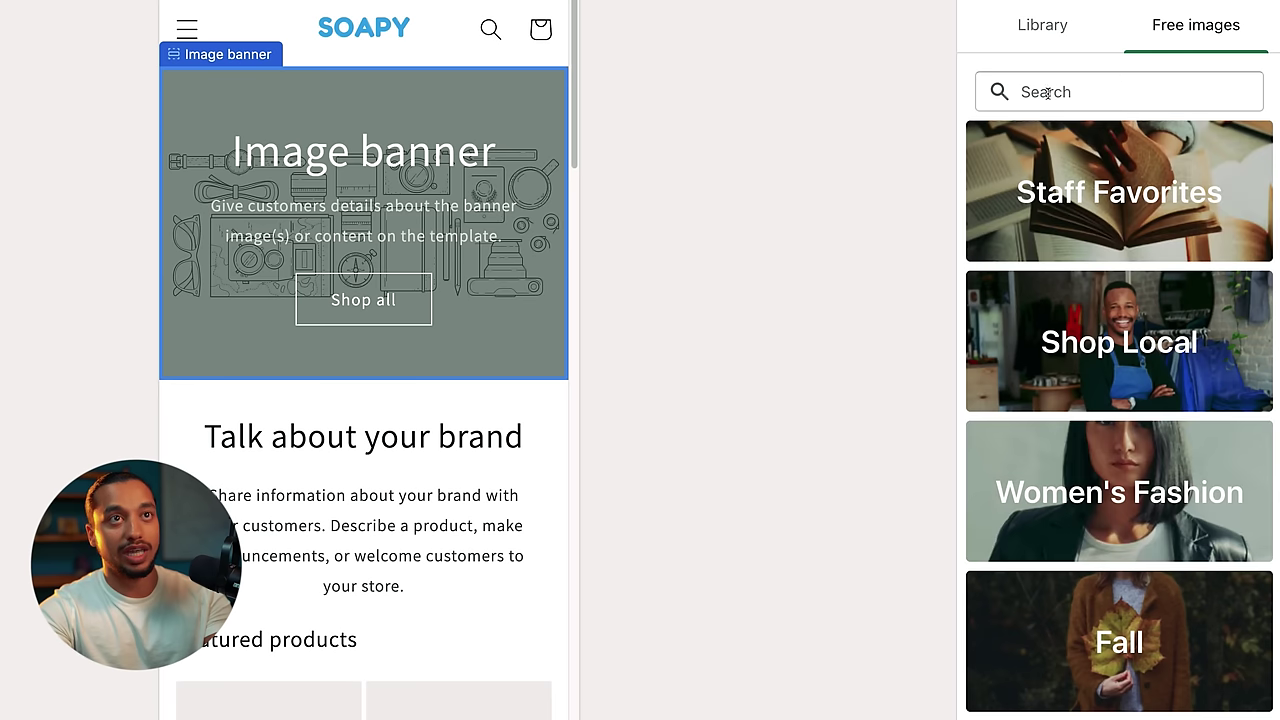
pyautogui.click(1090, 103)
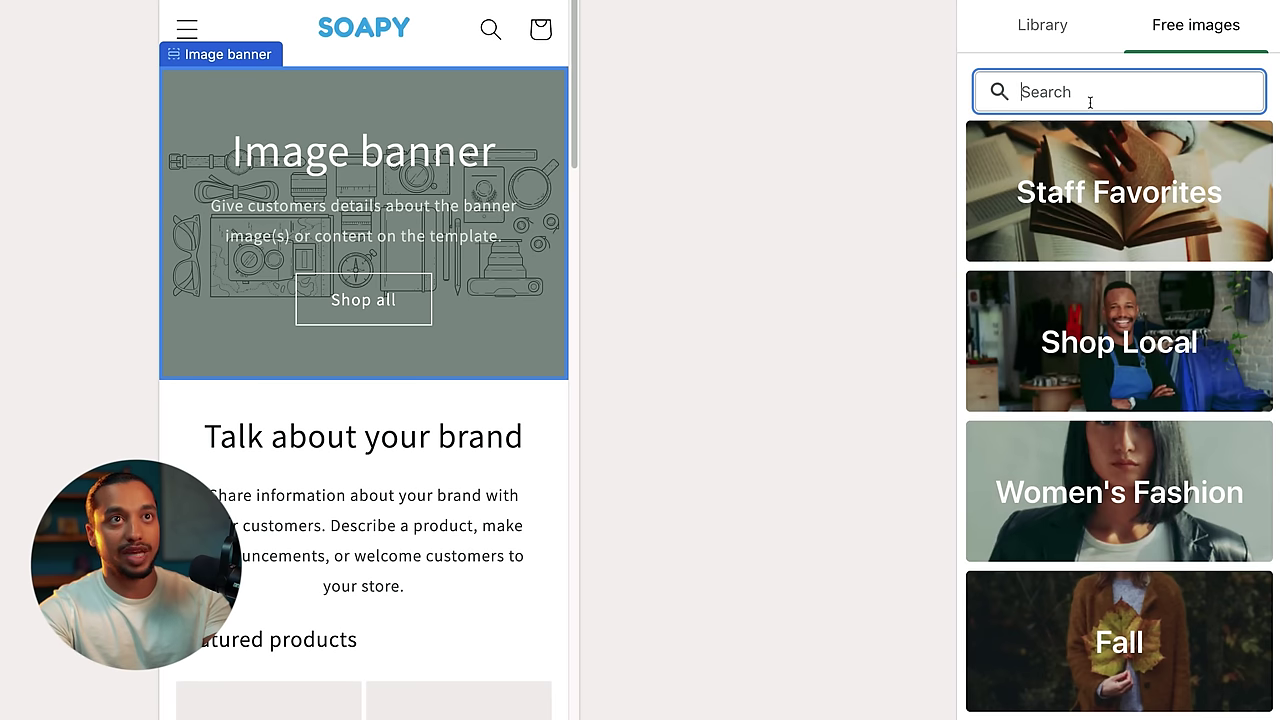
pyautogui.write('clean')
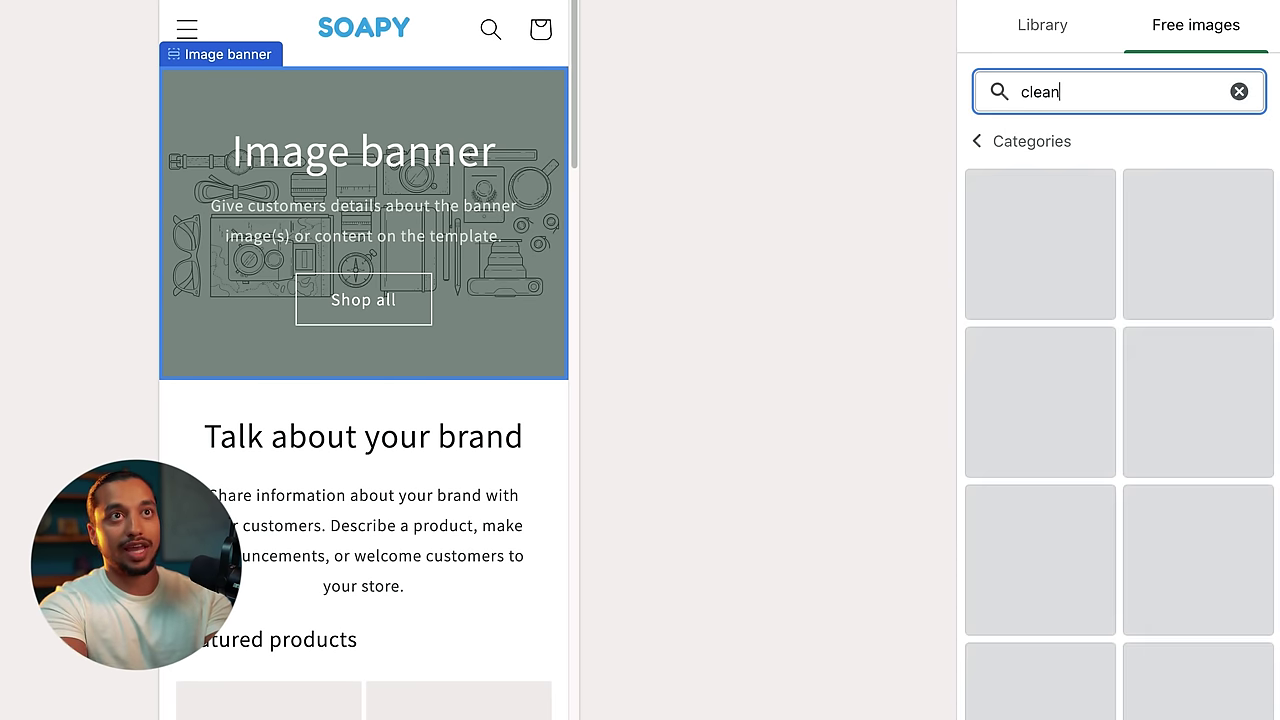
pyautogui.scroll(-8, 1128, 344)
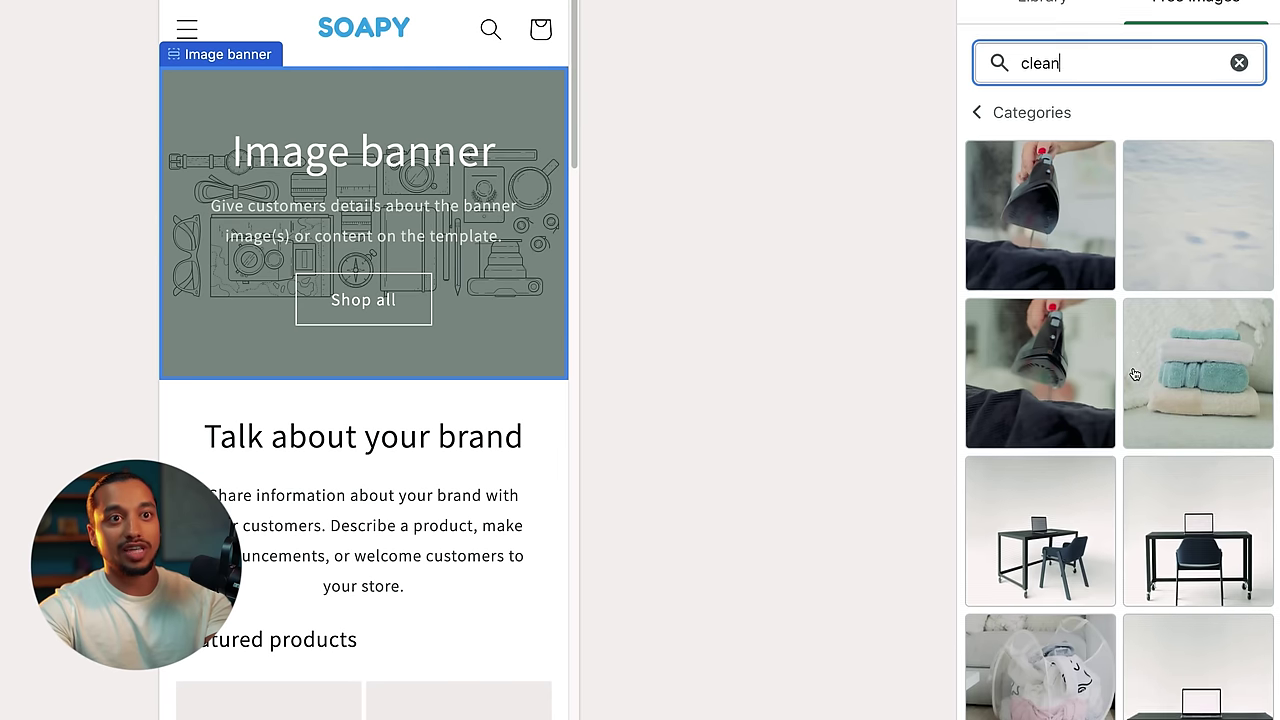
pyautogui.scroll(-4, 1128, 360)
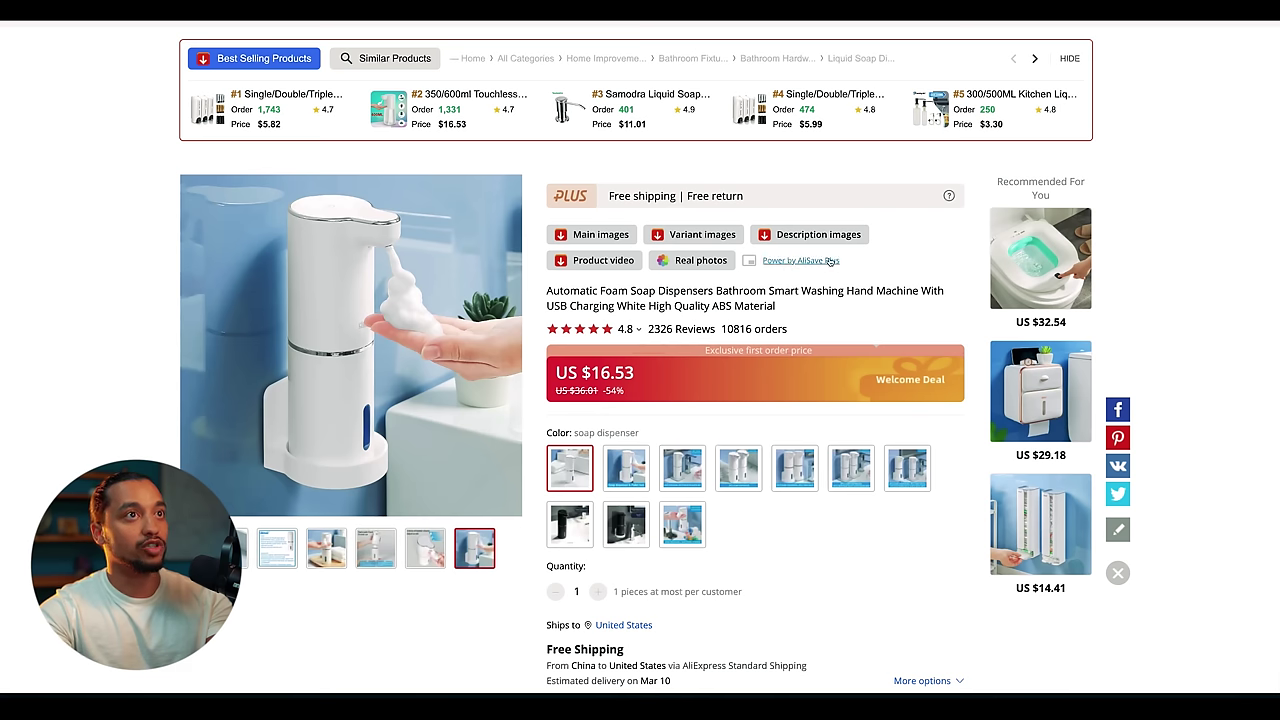
# - Download the soap dispenser's main images from AliExpress to use 1.jpg as the Shopify image banner's first image, and increase its overlay opacity
pyautogui.click(598, 234)
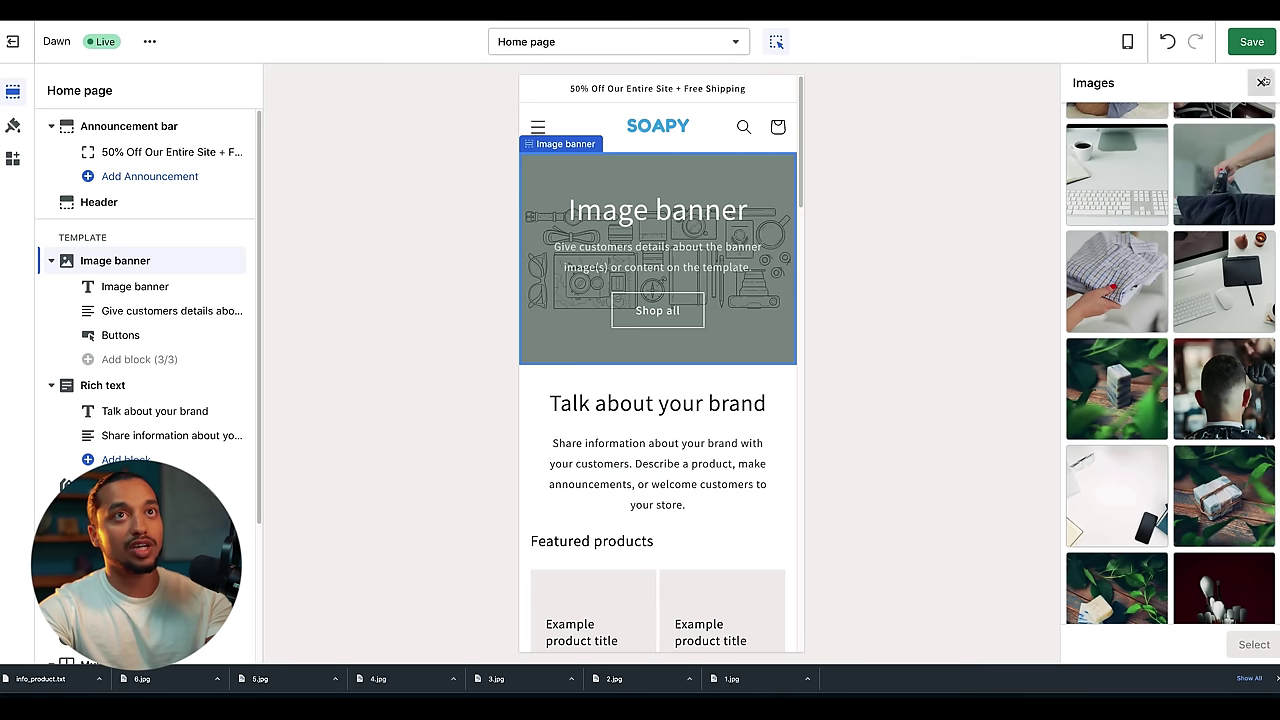
pyautogui.click(1166, 167)
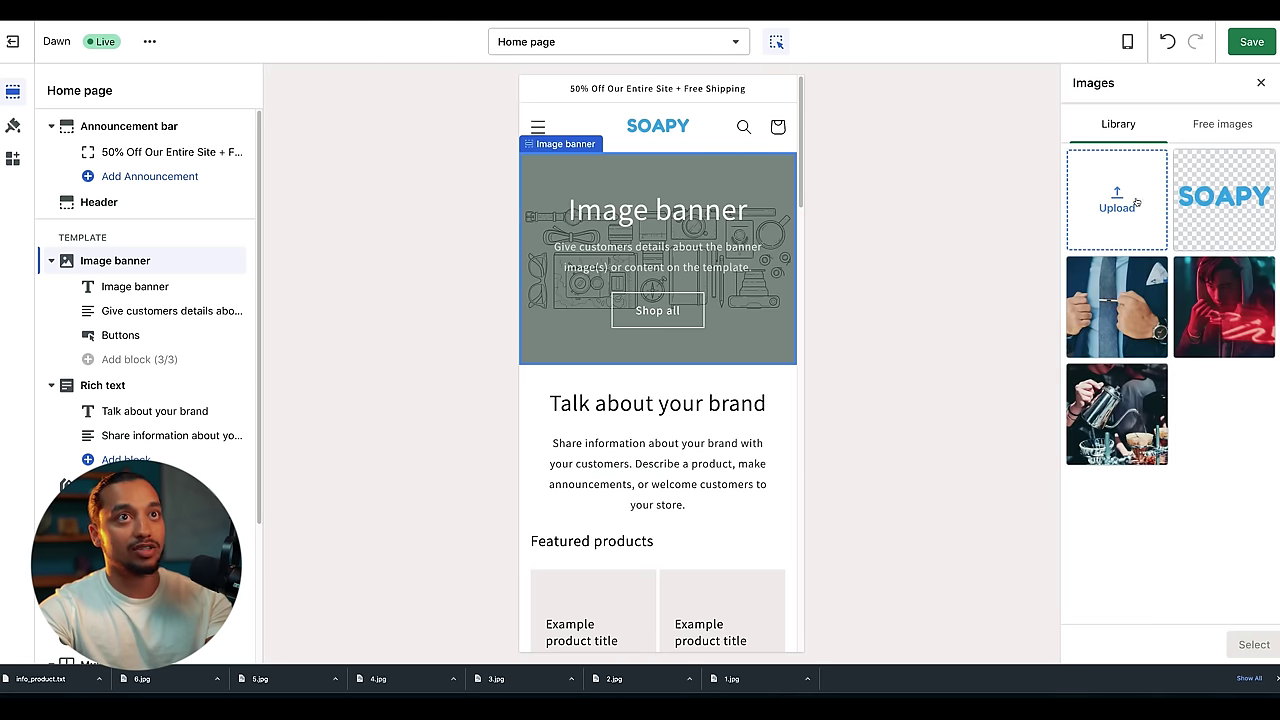
pyautogui.click(1117, 200)
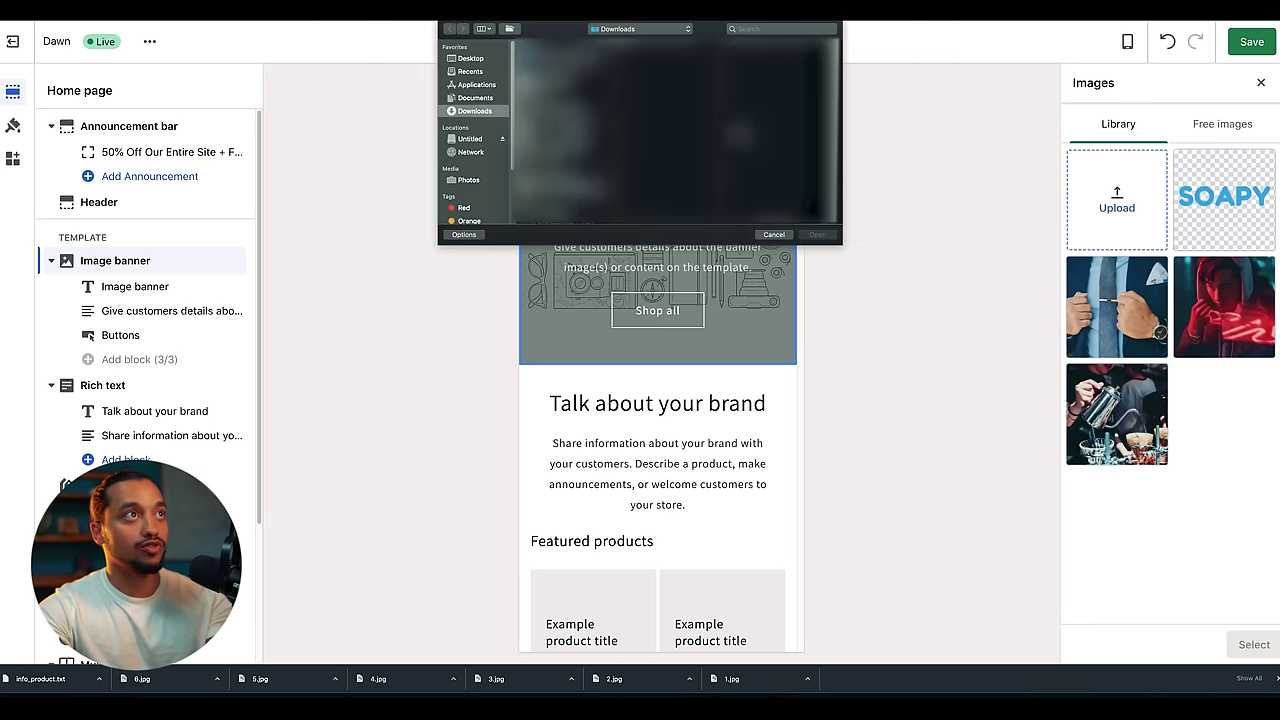
pyautogui.doubleClick(741, 134)
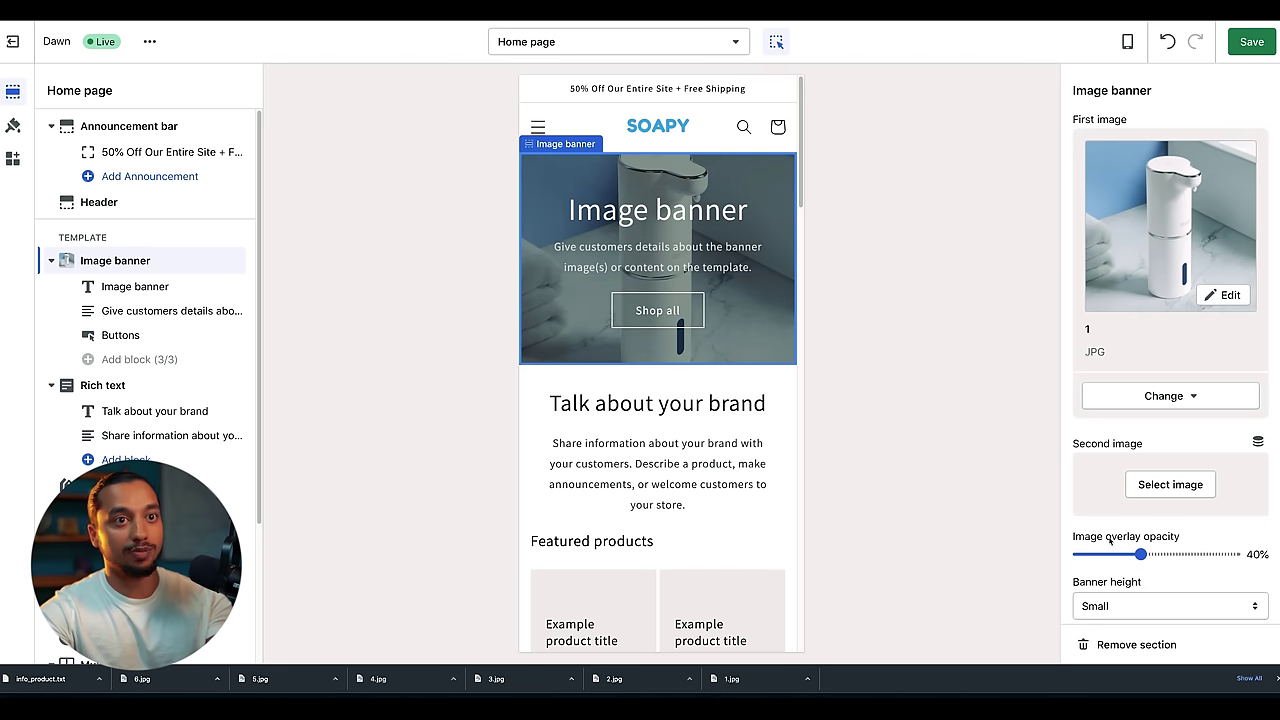
pyautogui.moveTo(1140, 554); pyautogui.dragTo(1203, 555)
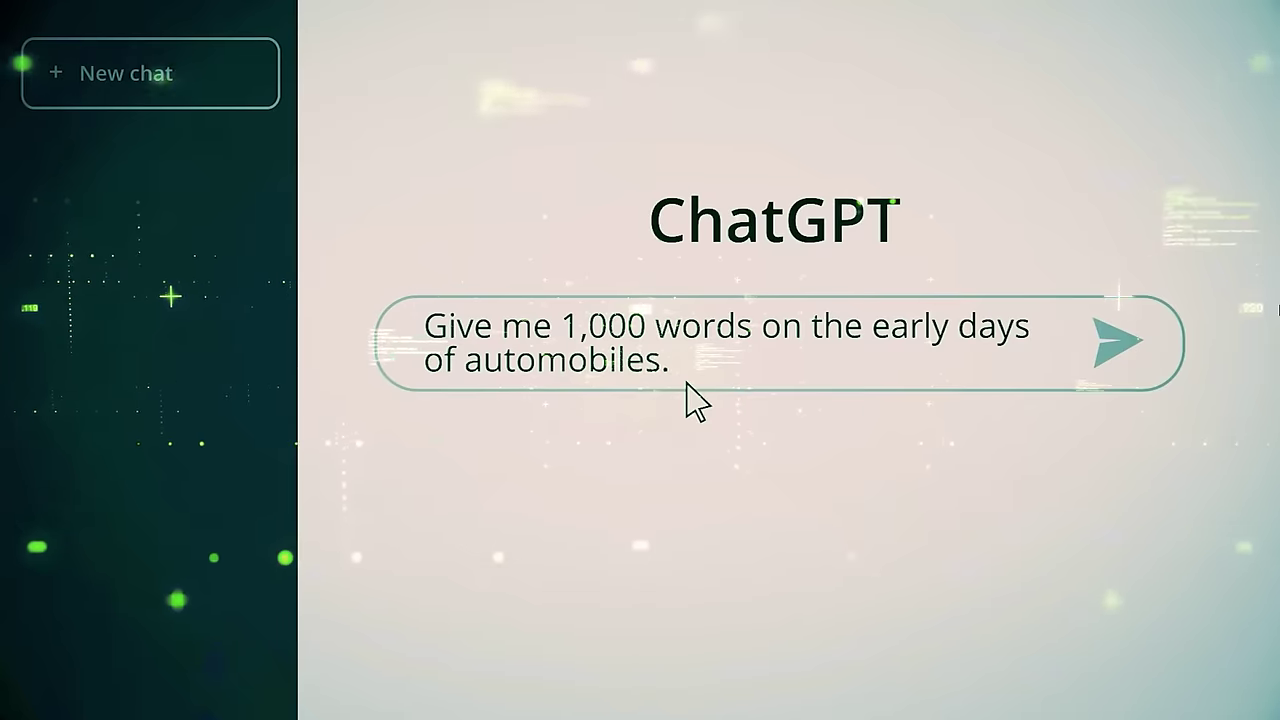
# - Switch to ChatGPT and submit the prompt "Create 5 headlines and subheadlines for an automatic soap dispenser"
pyautogui.click(1110, 347)
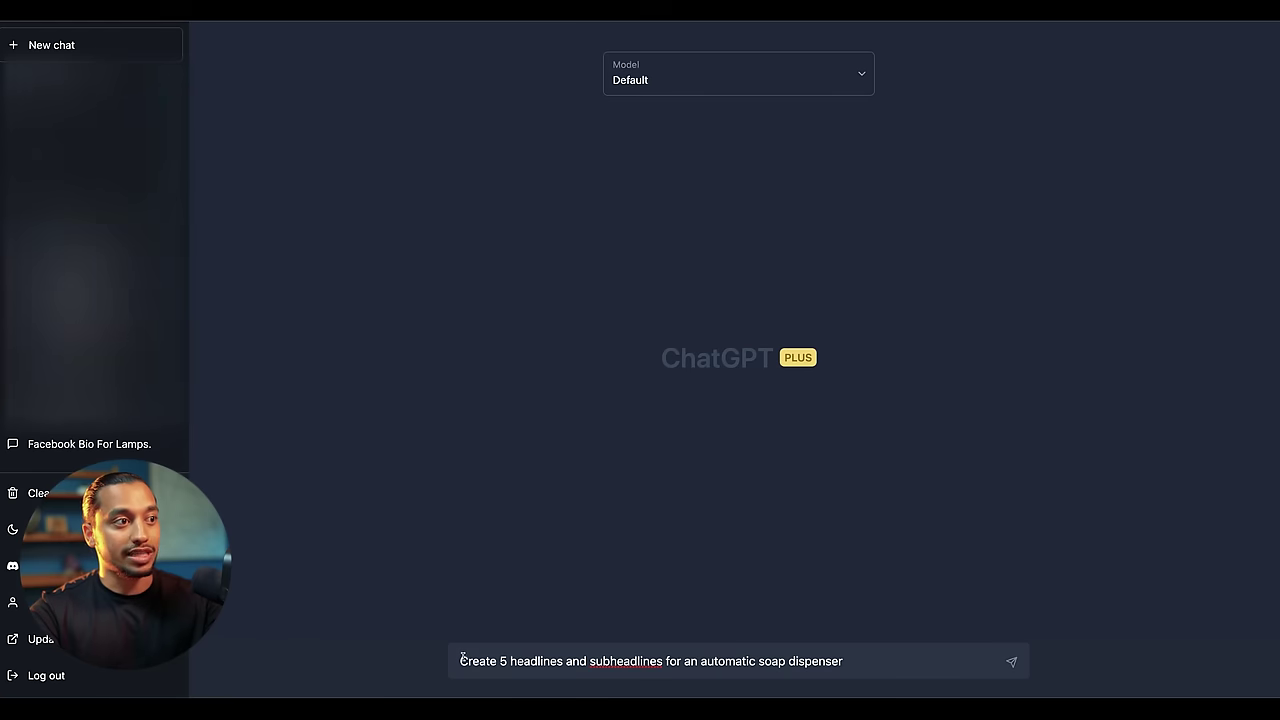
pyautogui.moveTo(461, 660); pyautogui.dragTo(526, 666)
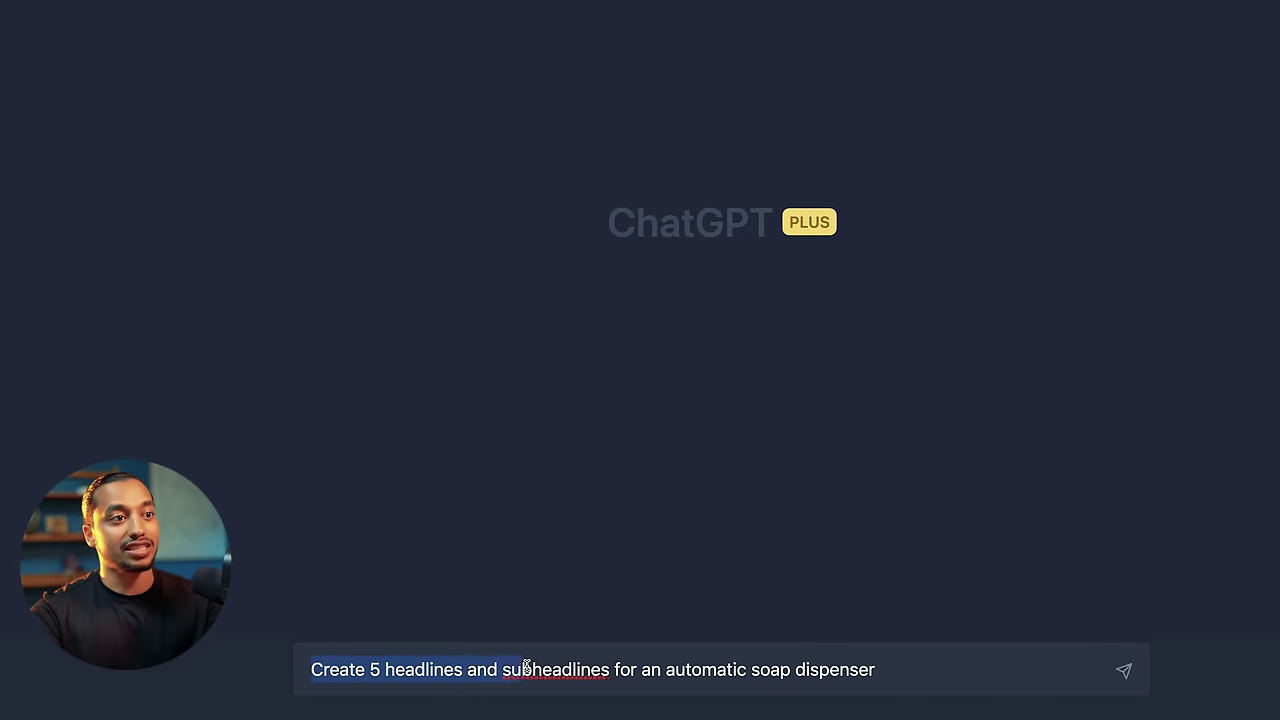
pyautogui.moveTo(628, 660); pyautogui.dragTo(648, 669)
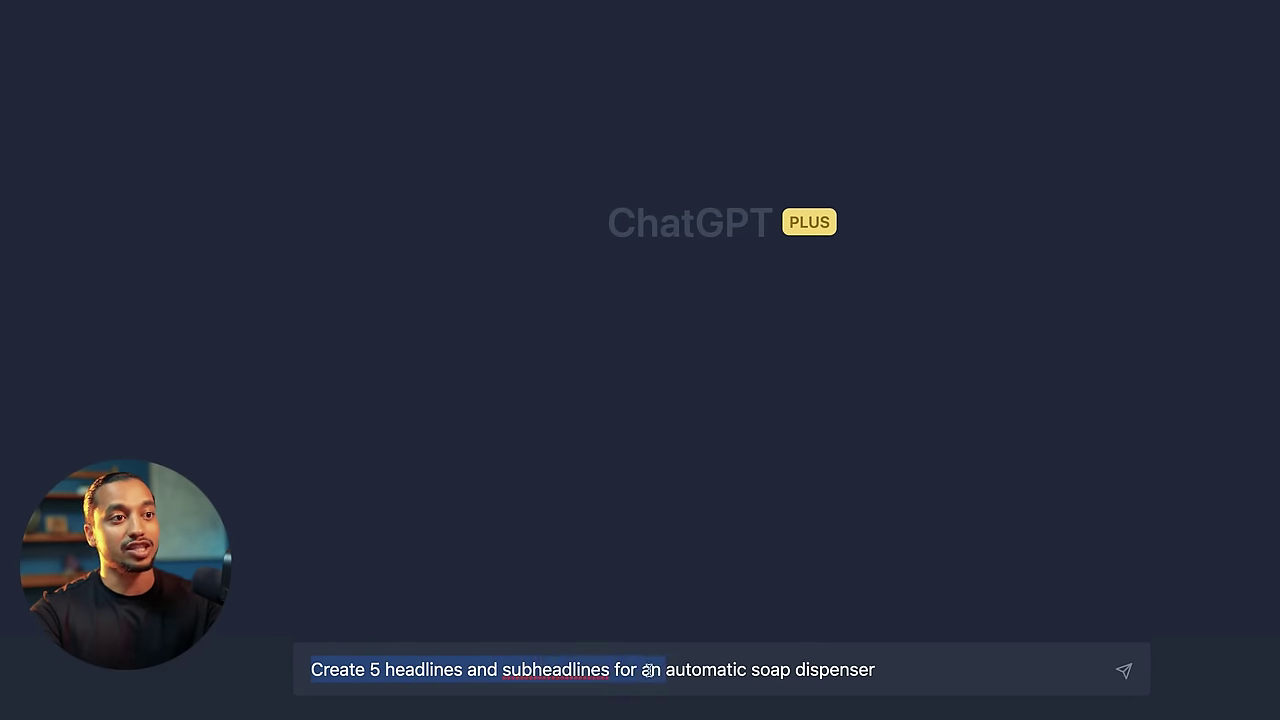
pyautogui.click(1127, 672)
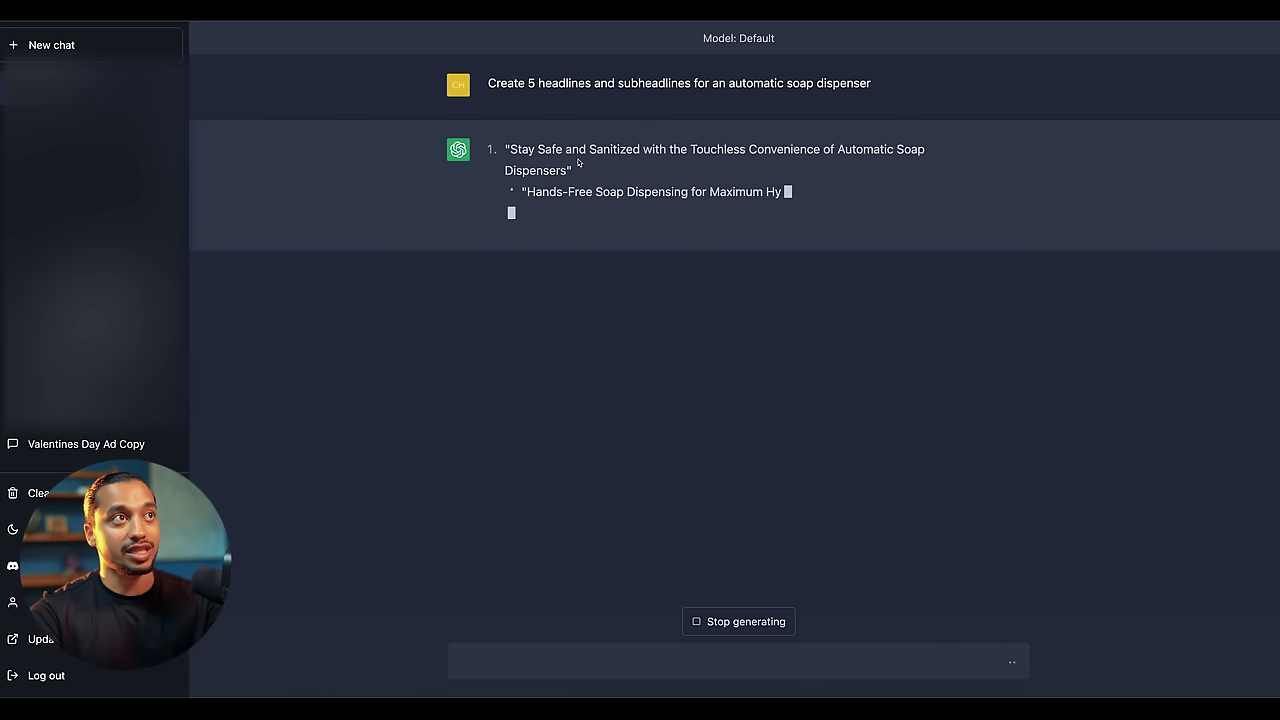
# - Copy ChatGPT's first headline, "Stay Safe and Sanitized with the Touchless Convenience of Automatic Soap Dispensers", into the image banner's heading in the Shopify editor
pyautogui.moveTo(509, 147); pyautogui.dragTo(572, 170)
pyautogui.hotkey('ctrl', 'c')
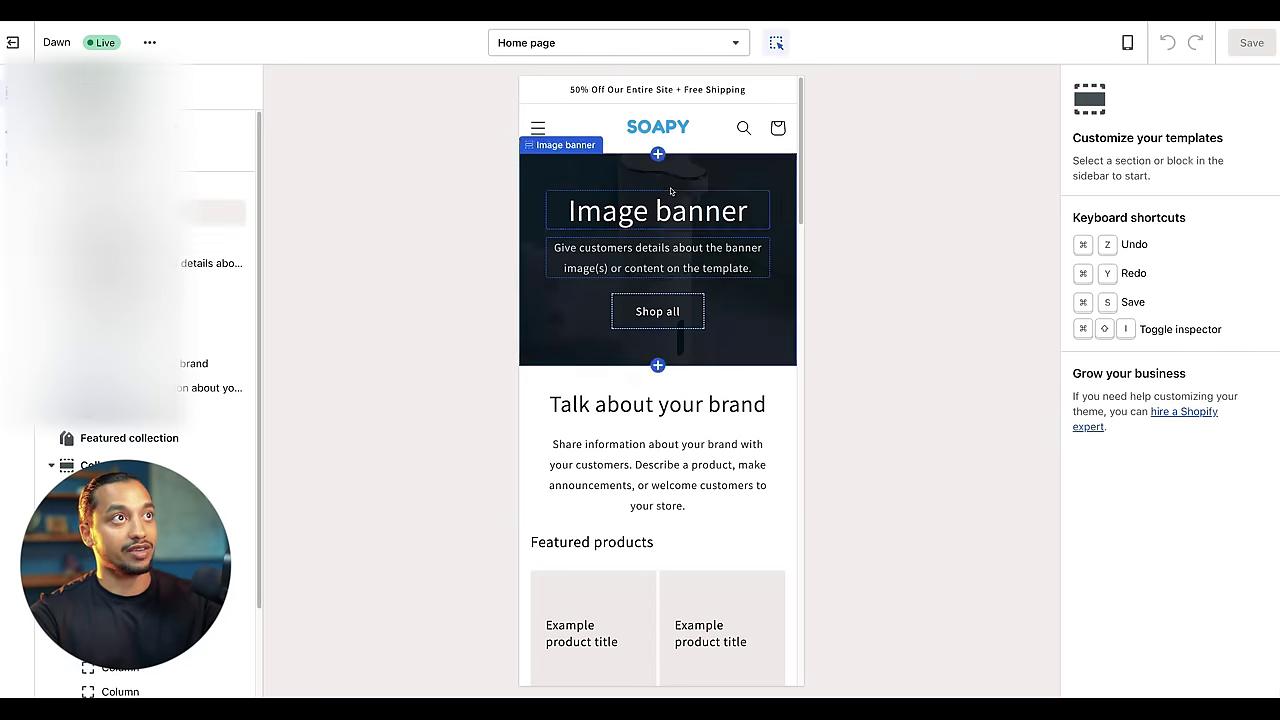
pyautogui.click(671, 193)
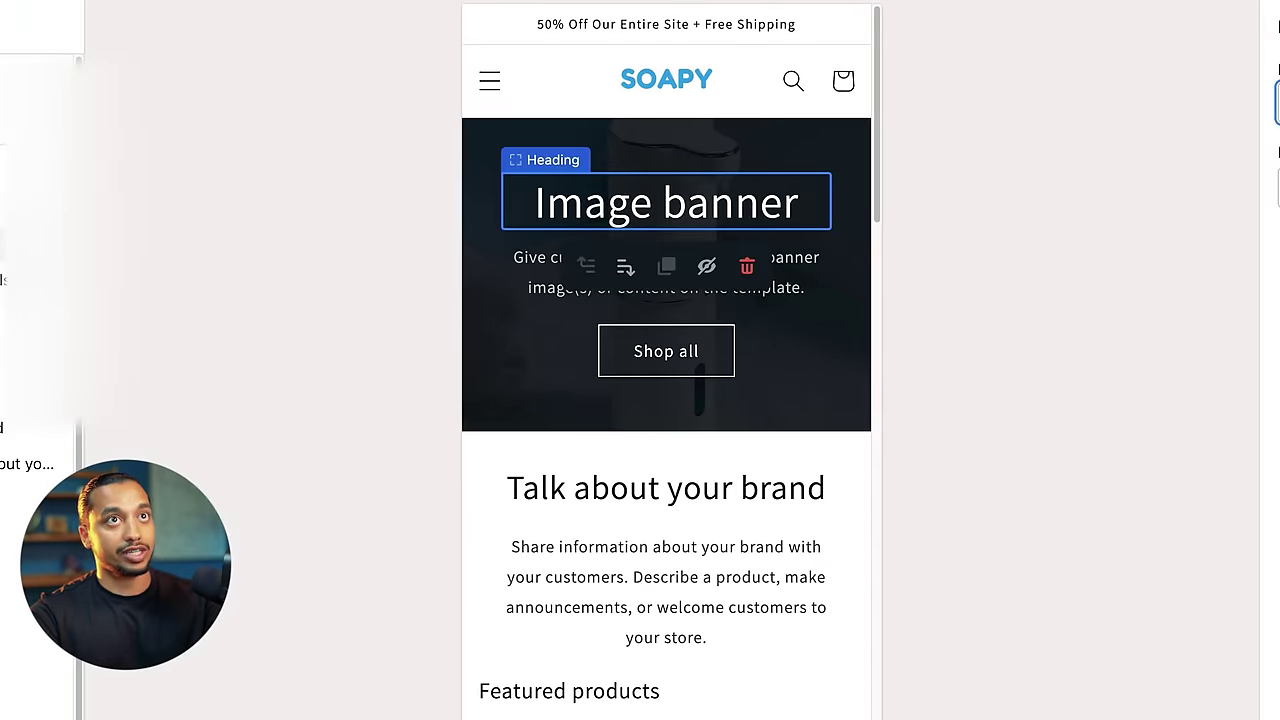
pyautogui.hotkey('ctrl', 'v')
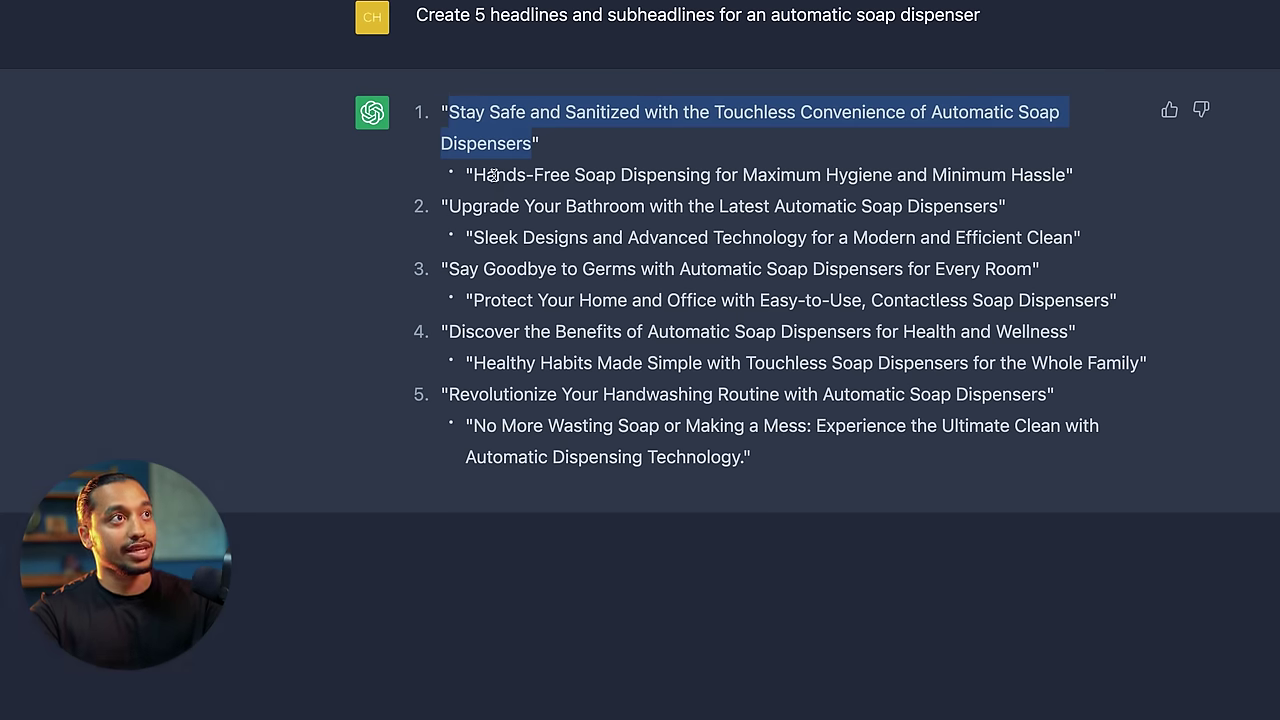
# - Copy the first suggestion's subheadline, "Hands-Free Soap Dispensing for Maximum Hygiene and Minimum Hassle", from ChatGPT
pyautogui.click(474, 174)
pyautogui.moveTo(497, 177); pyautogui.dragTo(1068, 183)
pyautogui.hotkey('ctrl', 'c')
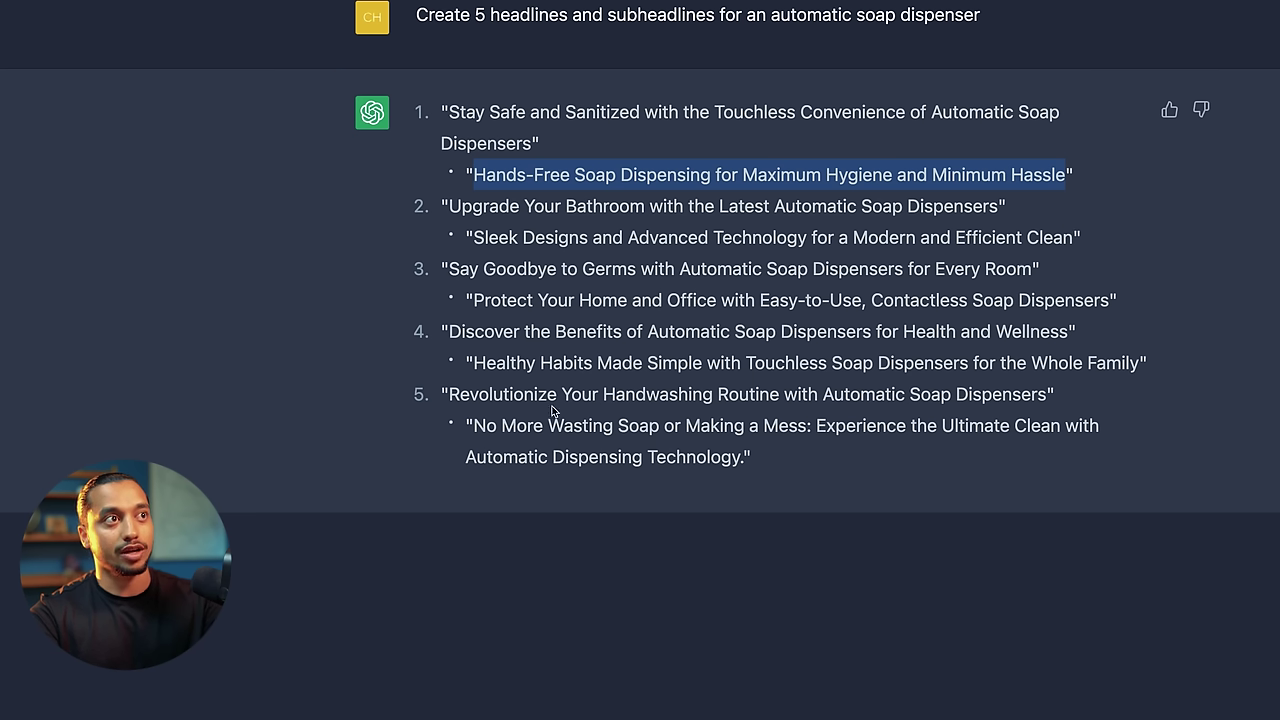
# - Ask ChatGPT "can you make #5 shorter" about the fifth headline suggestion
pyautogui.moveTo(746, 476); pyautogui.dragTo(450, 402)
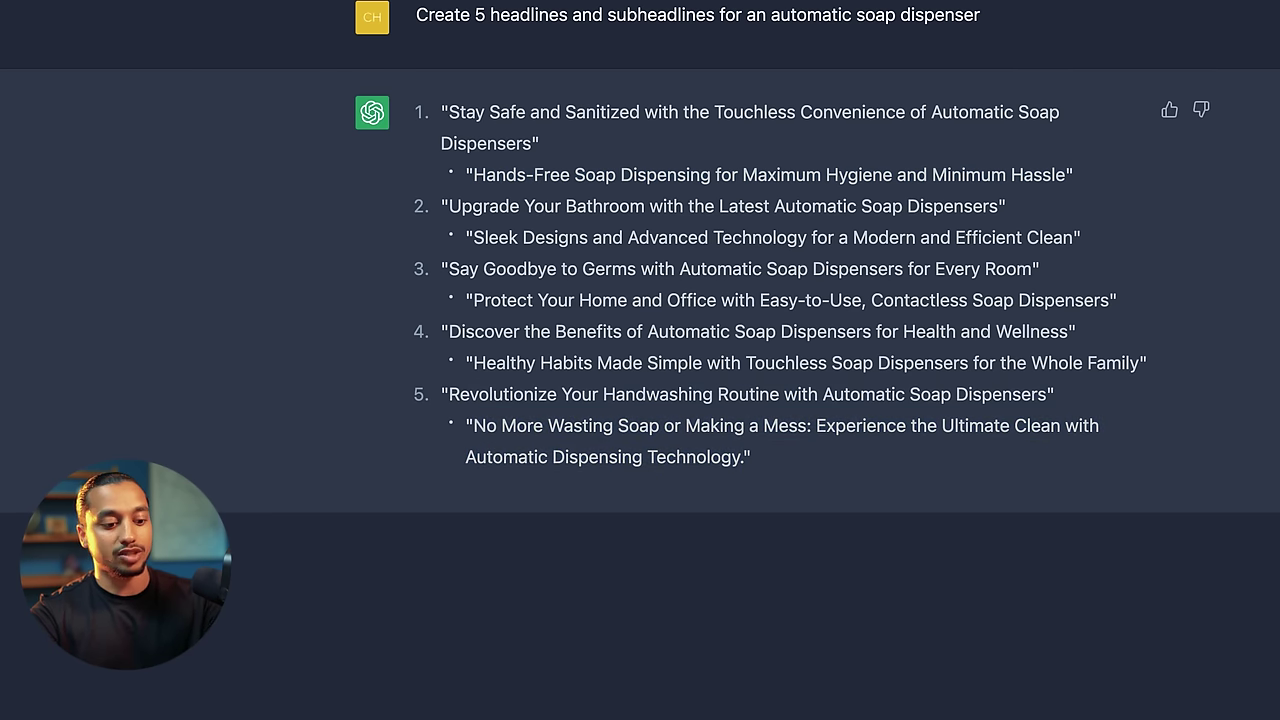
pyautogui.write('can you make #5 shorter')
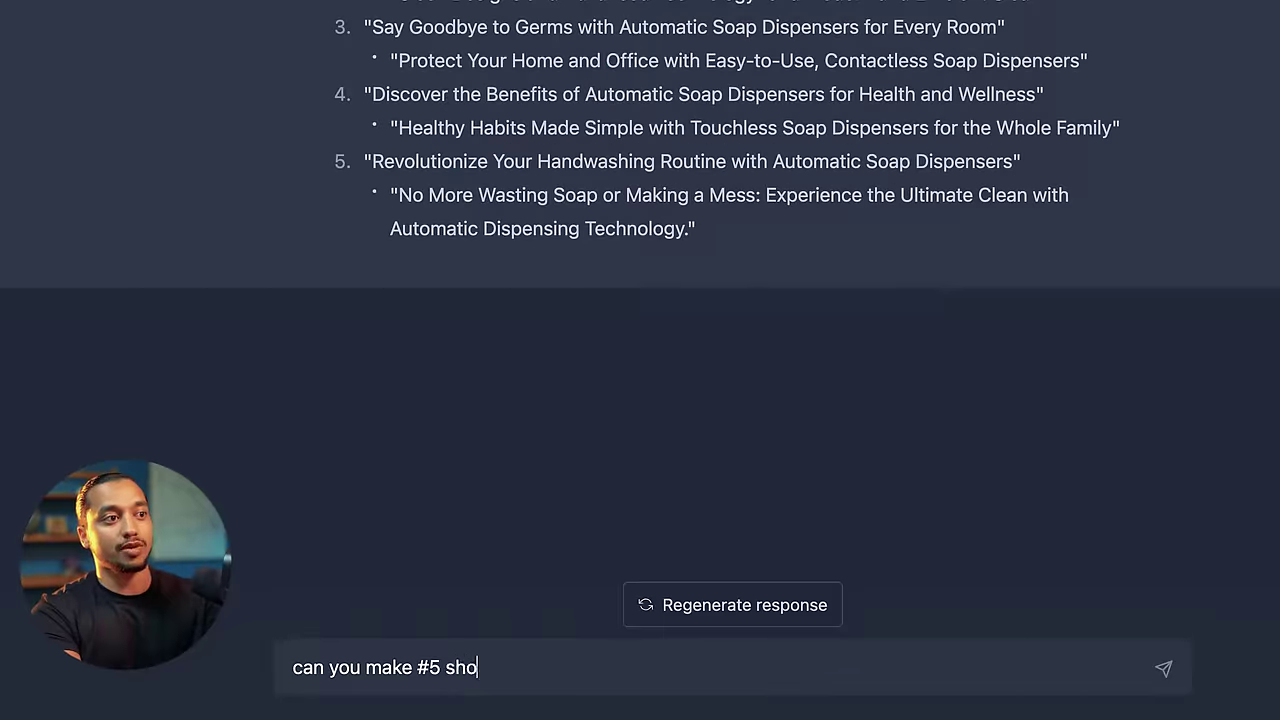
pyautogui.press('Return')
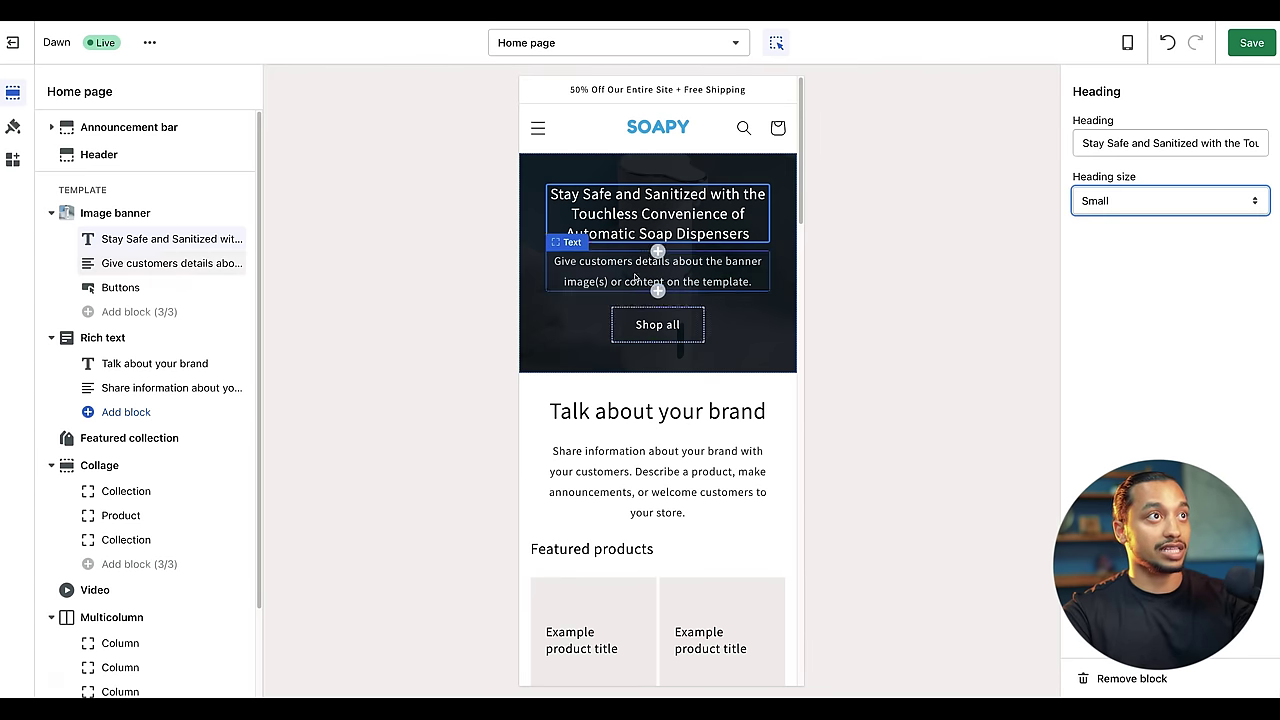
# - In the Shopify editor, replace the image banner's description with "Hands-Free Soap Dispensing for Maximum Hygiene and Minimum Hassle"
pyautogui.click(165, 263)
pyautogui.tripleClick(1105, 143)
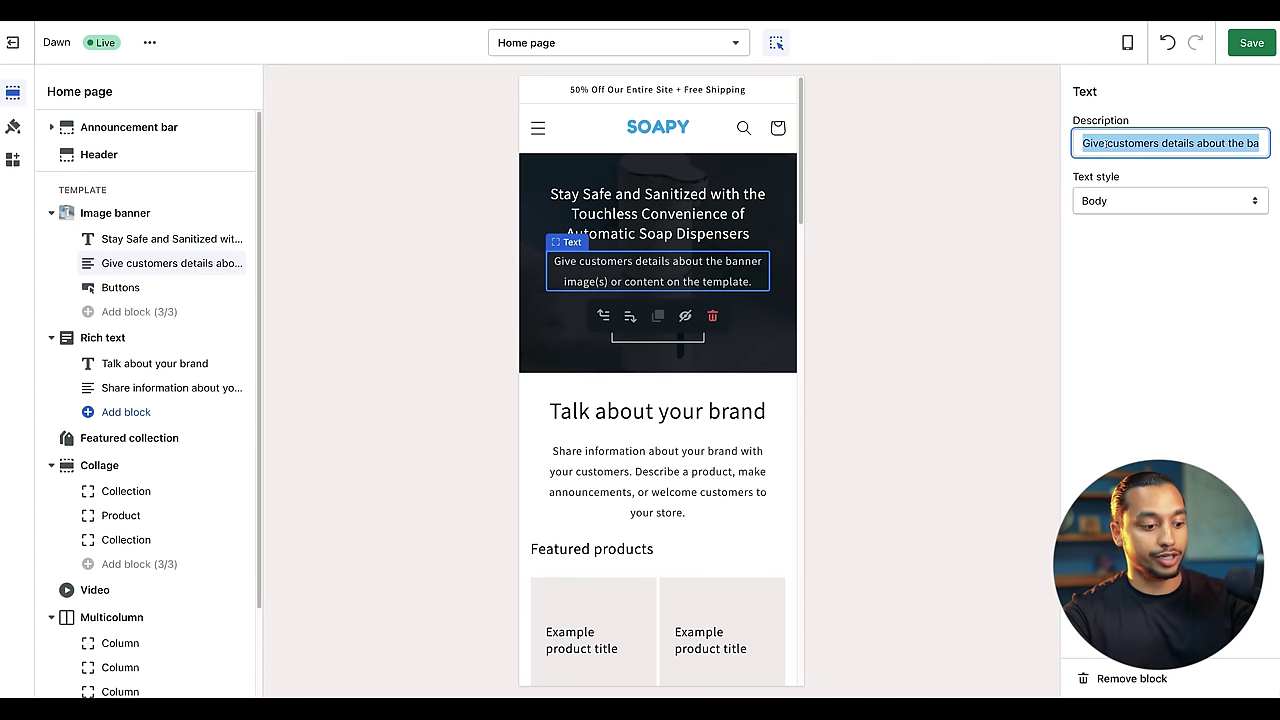
pyautogui.hotkey('ctrl', 'v')
pyautogui.click(922, 356)
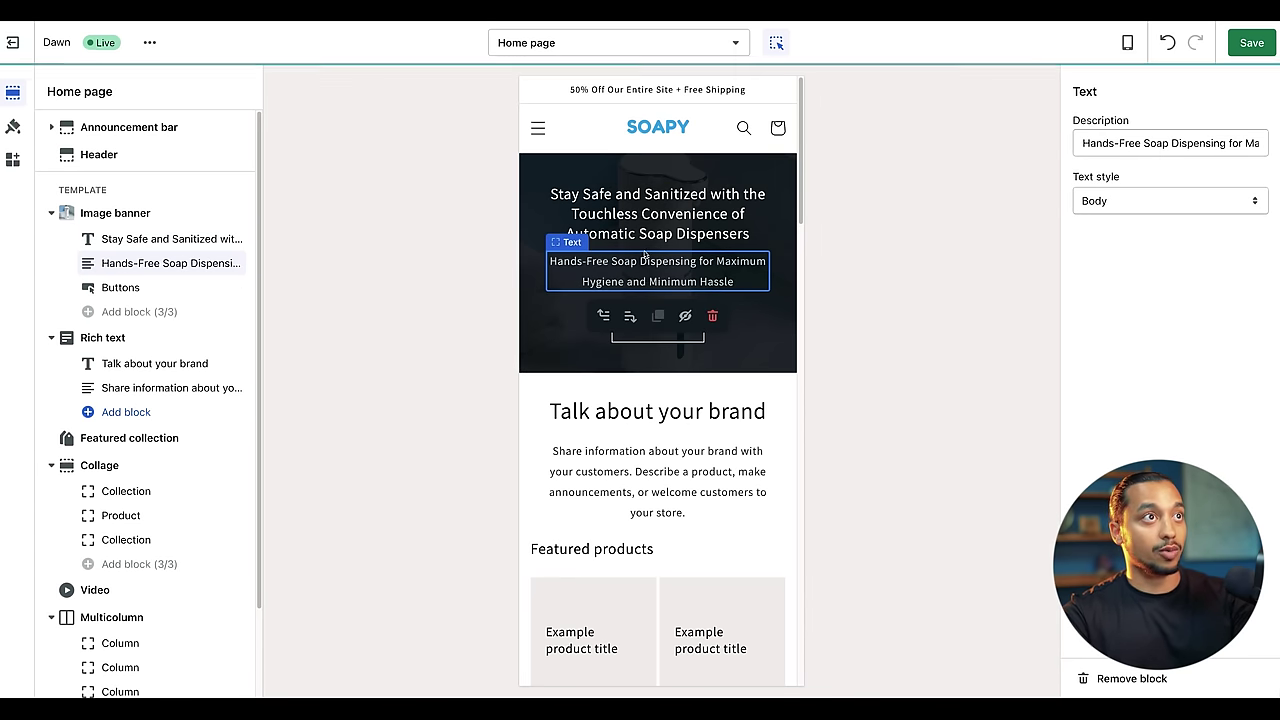
# - Turn off the outline style of the banner's first button and set its label to "Shop Now"
pyautogui.click(126, 290)
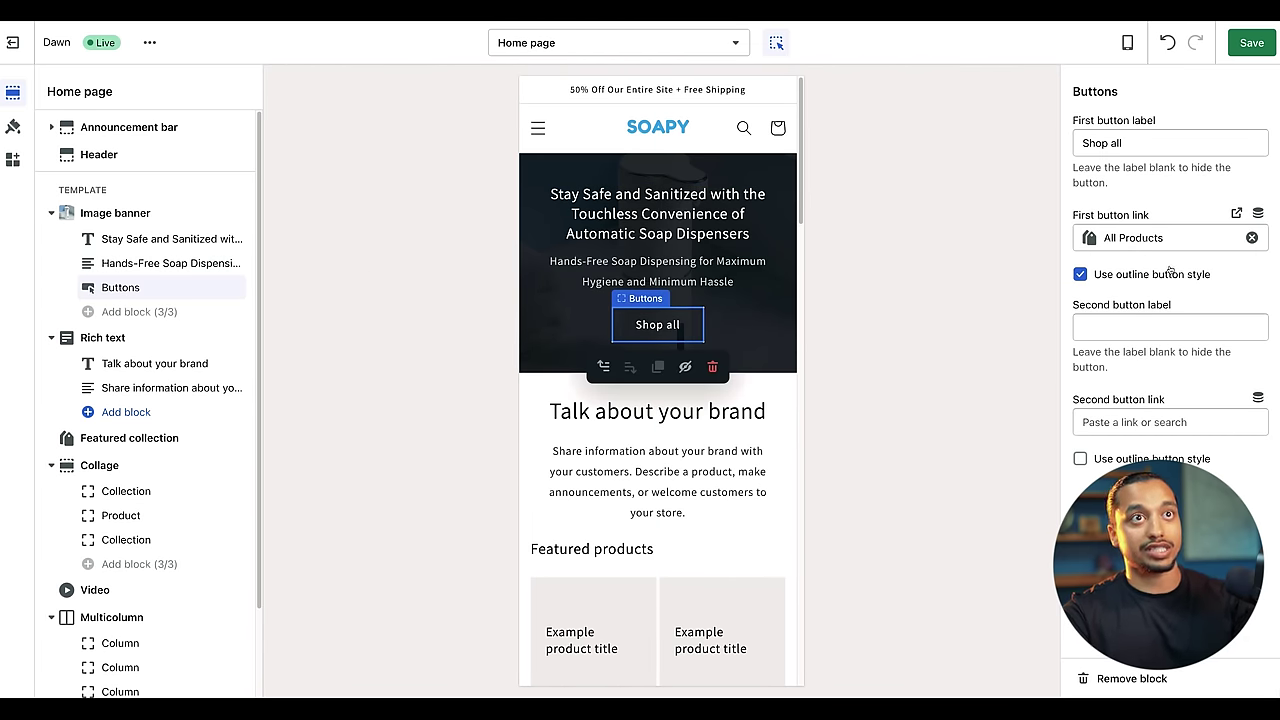
pyautogui.click(1081, 275)
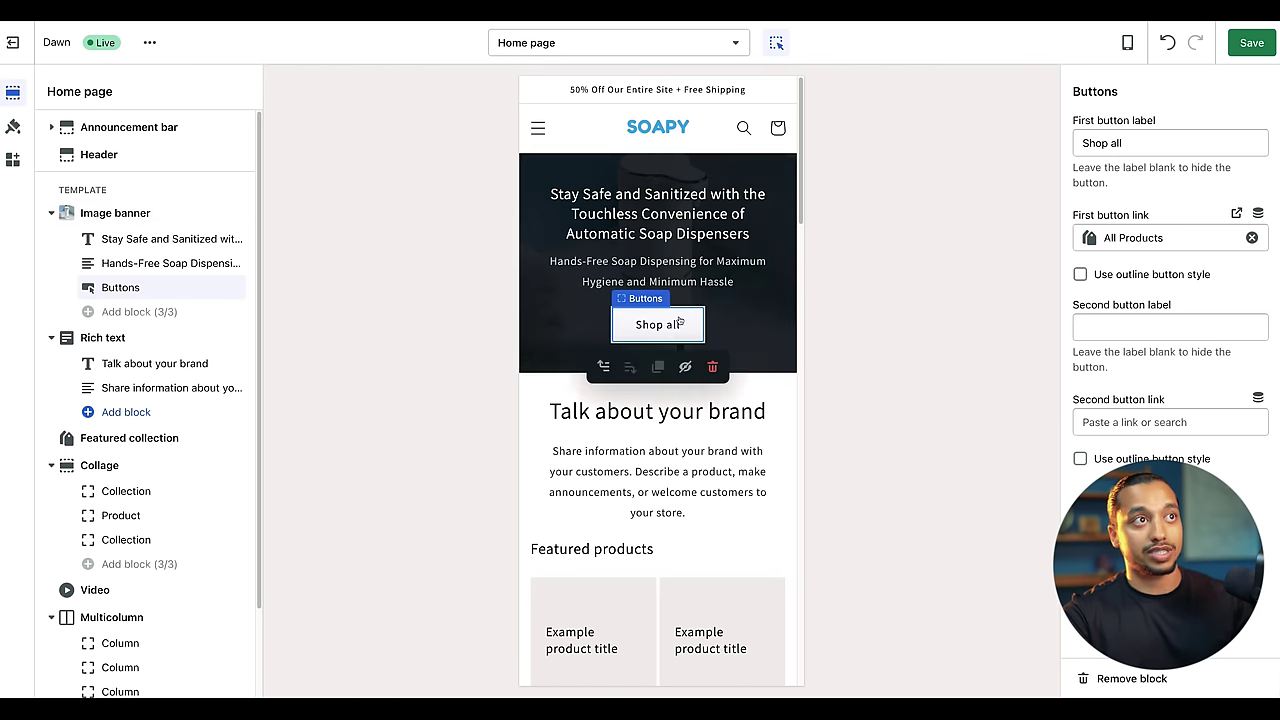
pyautogui.doubleClick(1093, 143)
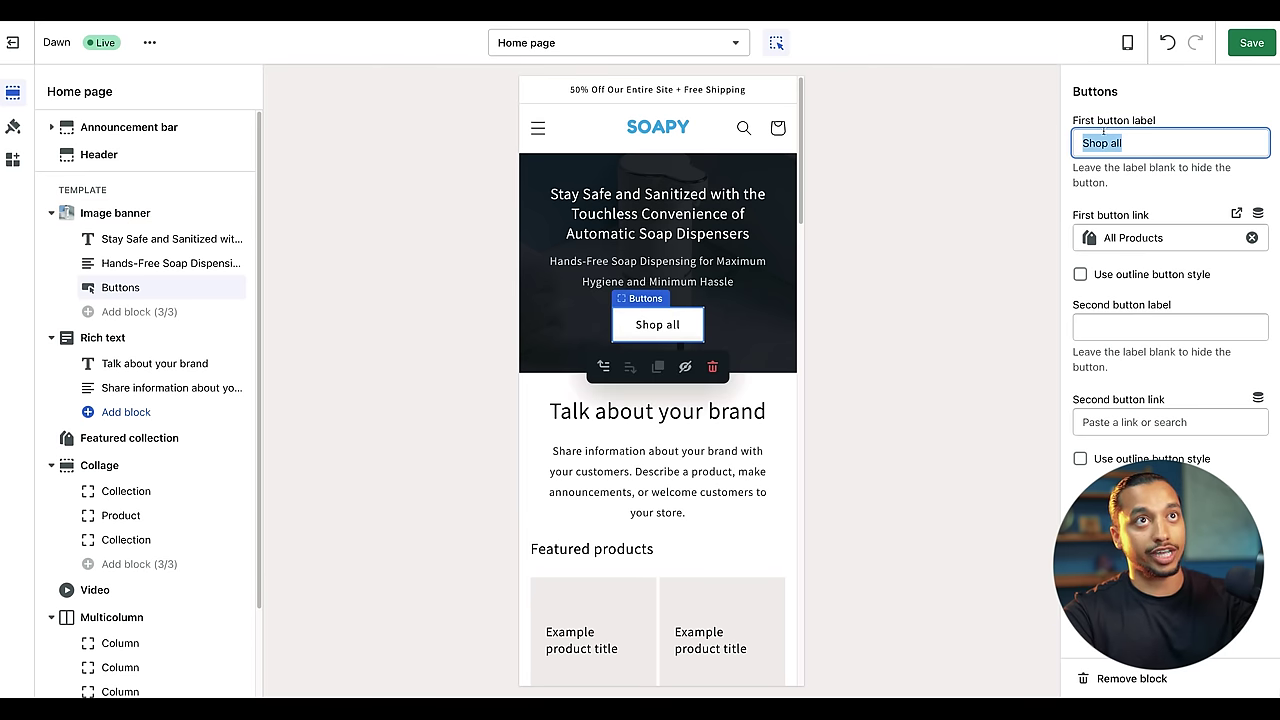
pyautogui.write('Shop Now')
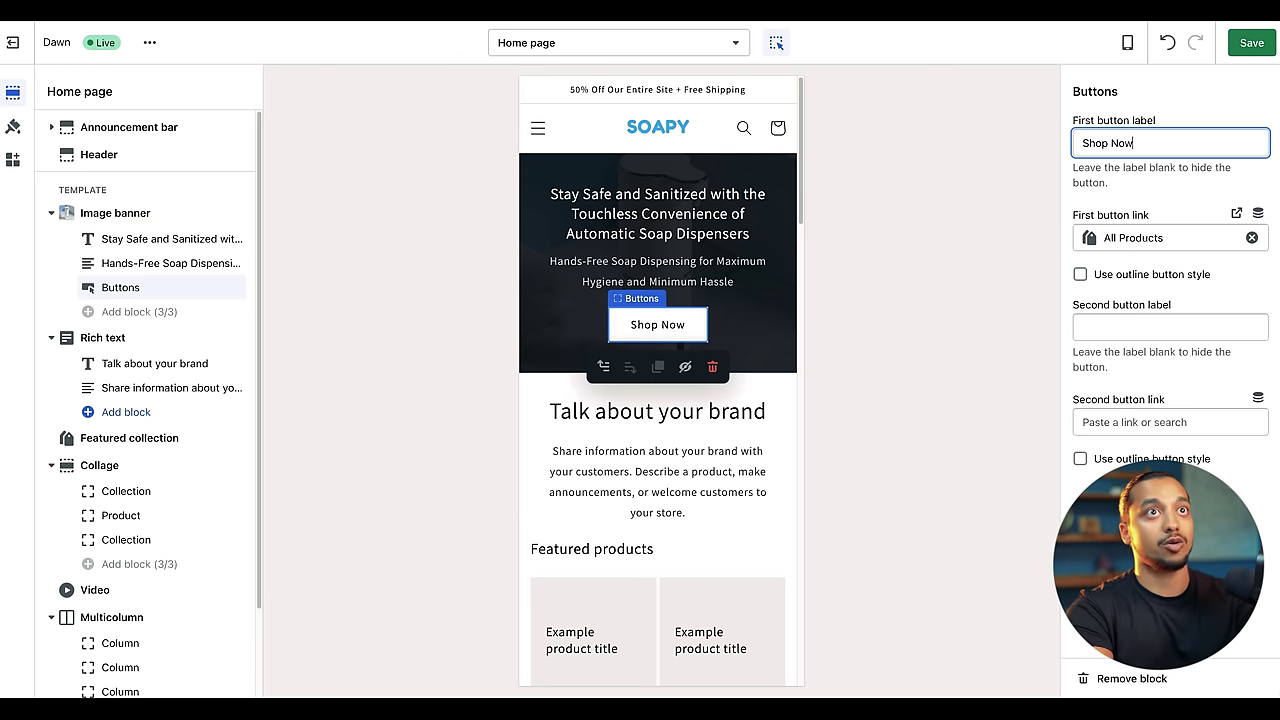
# - Remove the Rich text, Collage and Featured collection sections from the home page
pyautogui.click(170, 239)
pyautogui.click(155, 345)
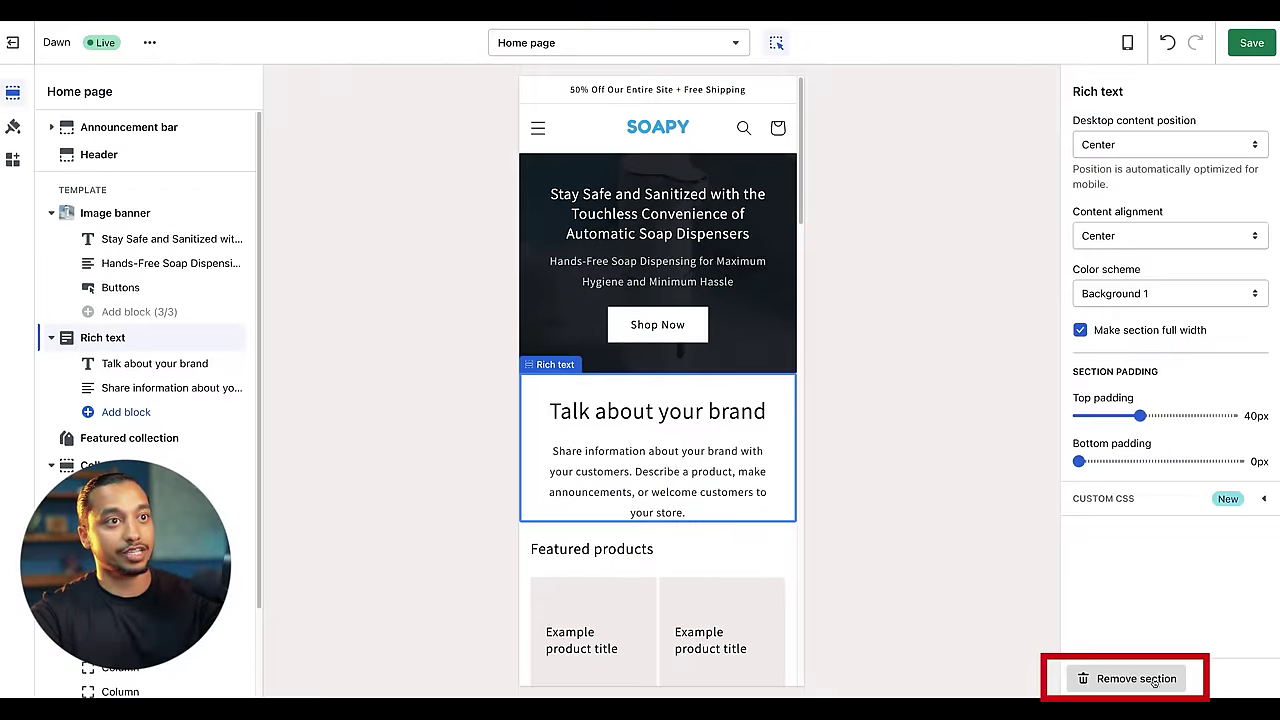
pyautogui.click(1136, 679)
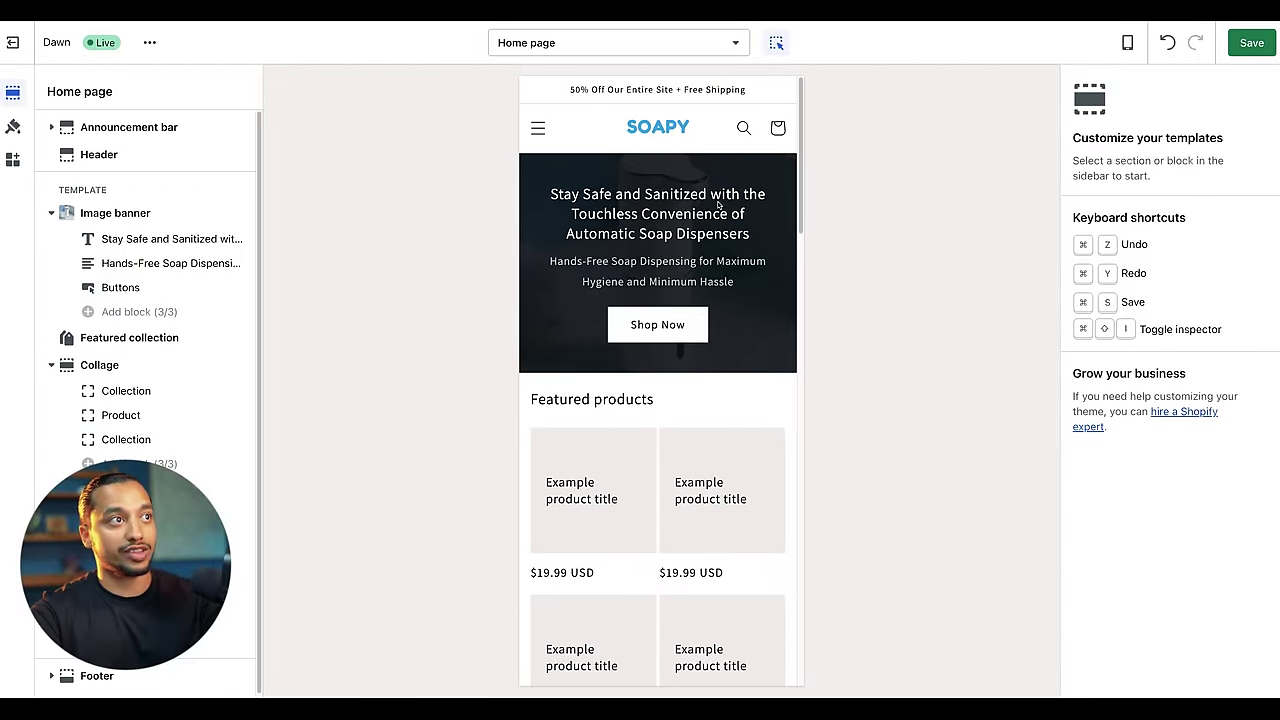
pyautogui.click(126, 366)
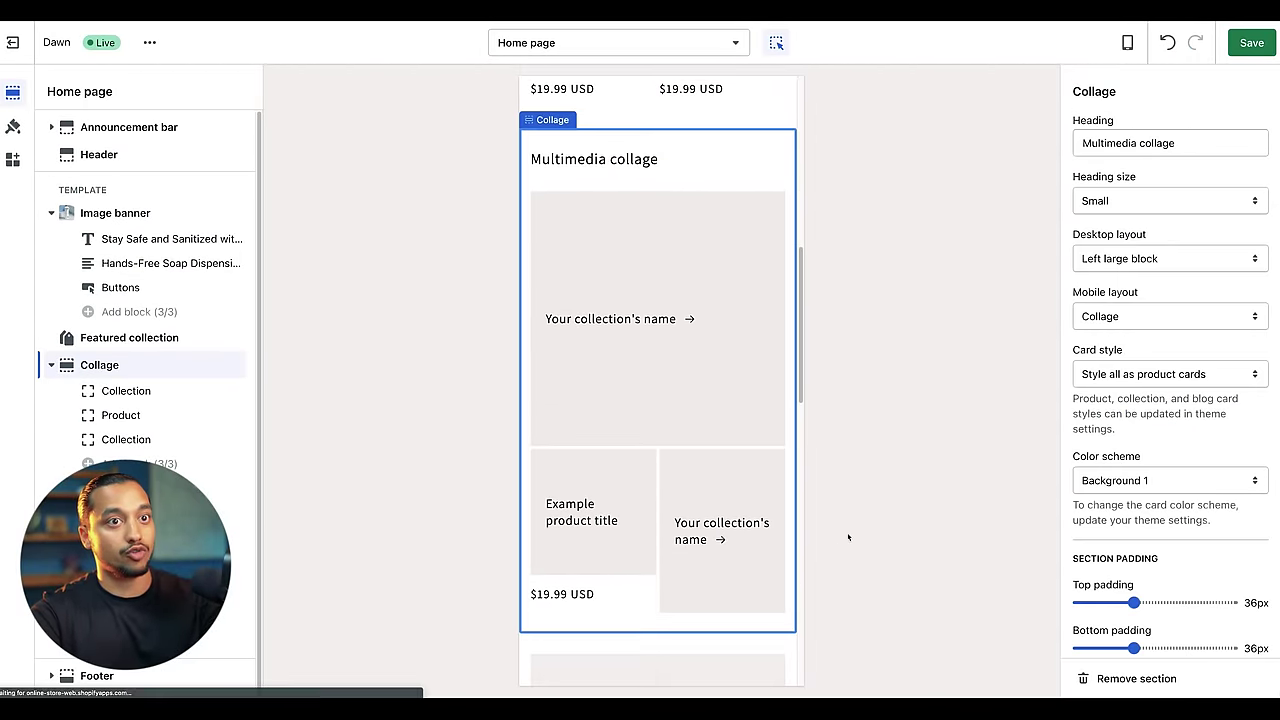
pyautogui.click(1088, 682)
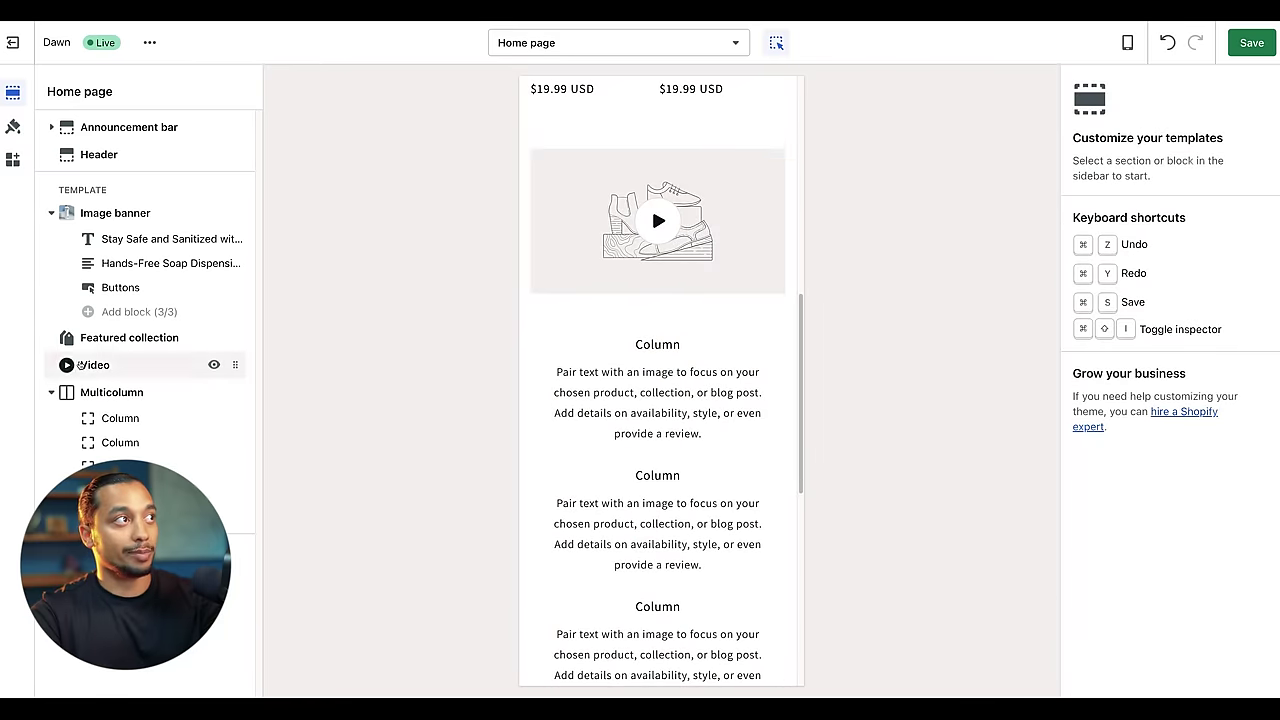
pyautogui.click(120, 337)
pyautogui.click(1088, 680)
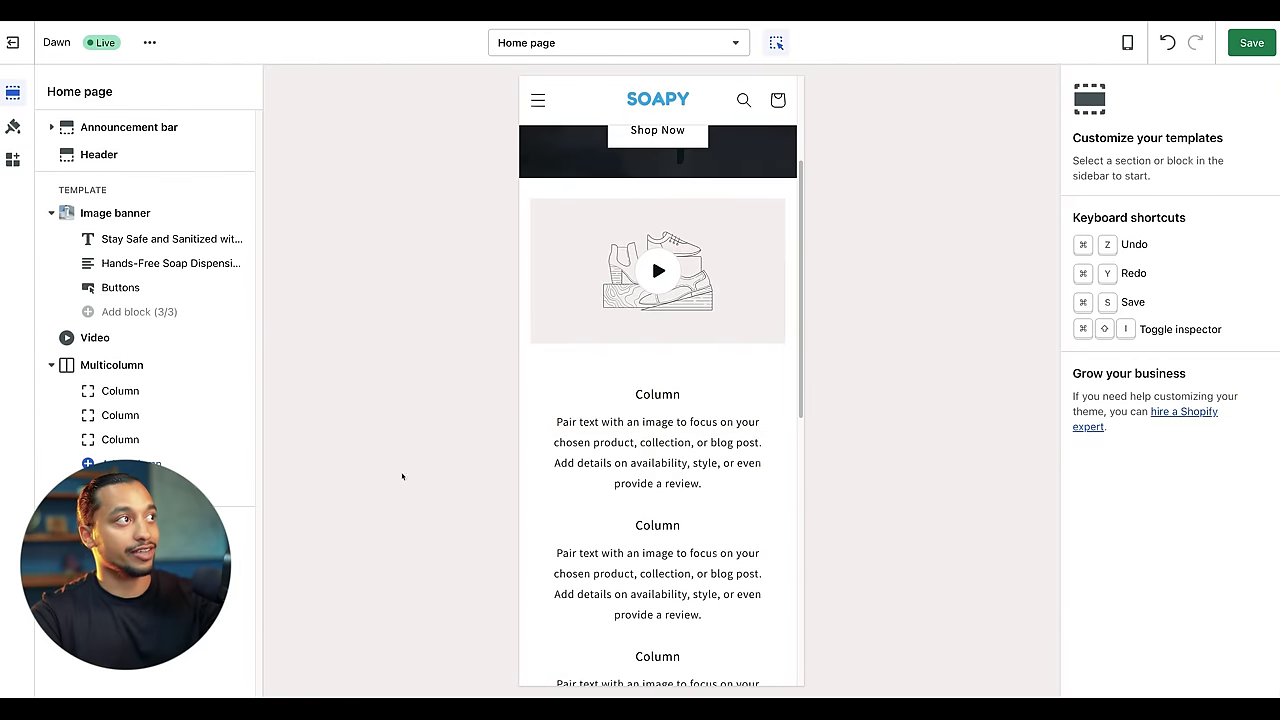
# - Remove the Multicolumn and Video sections, leaving only the image banner in the home page template
pyautogui.click(84, 366)
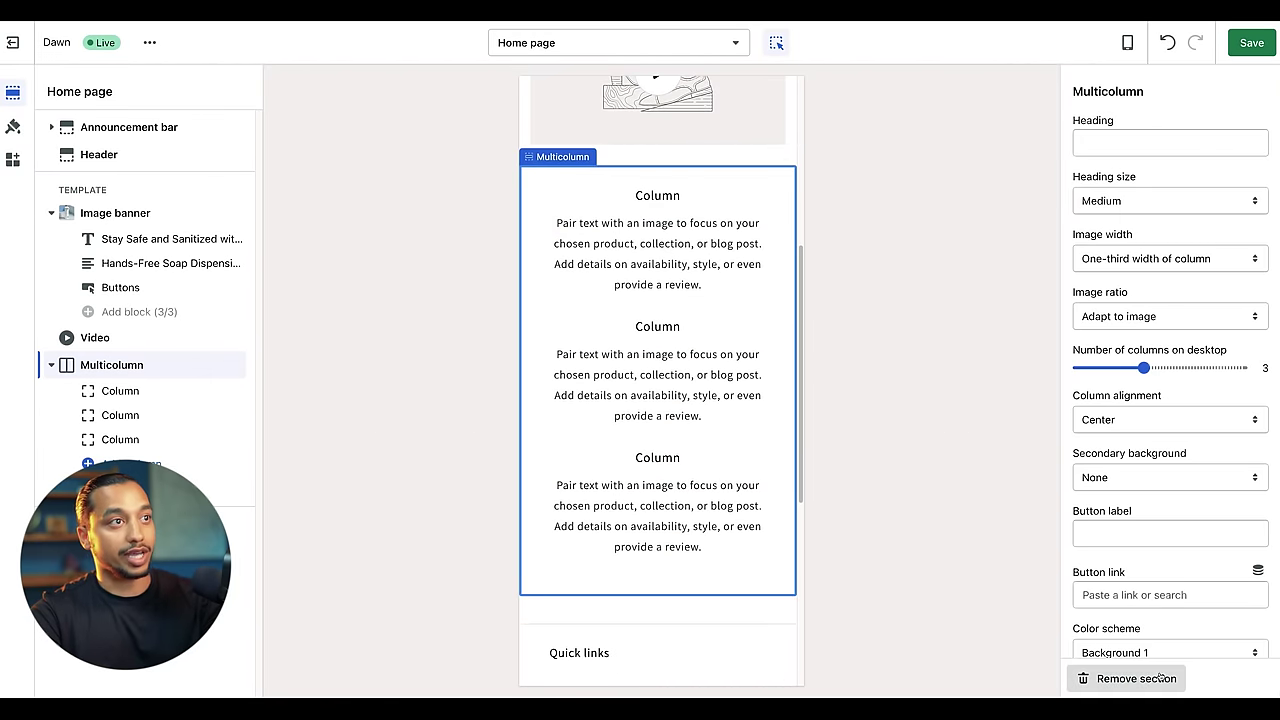
pyautogui.click(1088, 680)
pyautogui.click(95, 337)
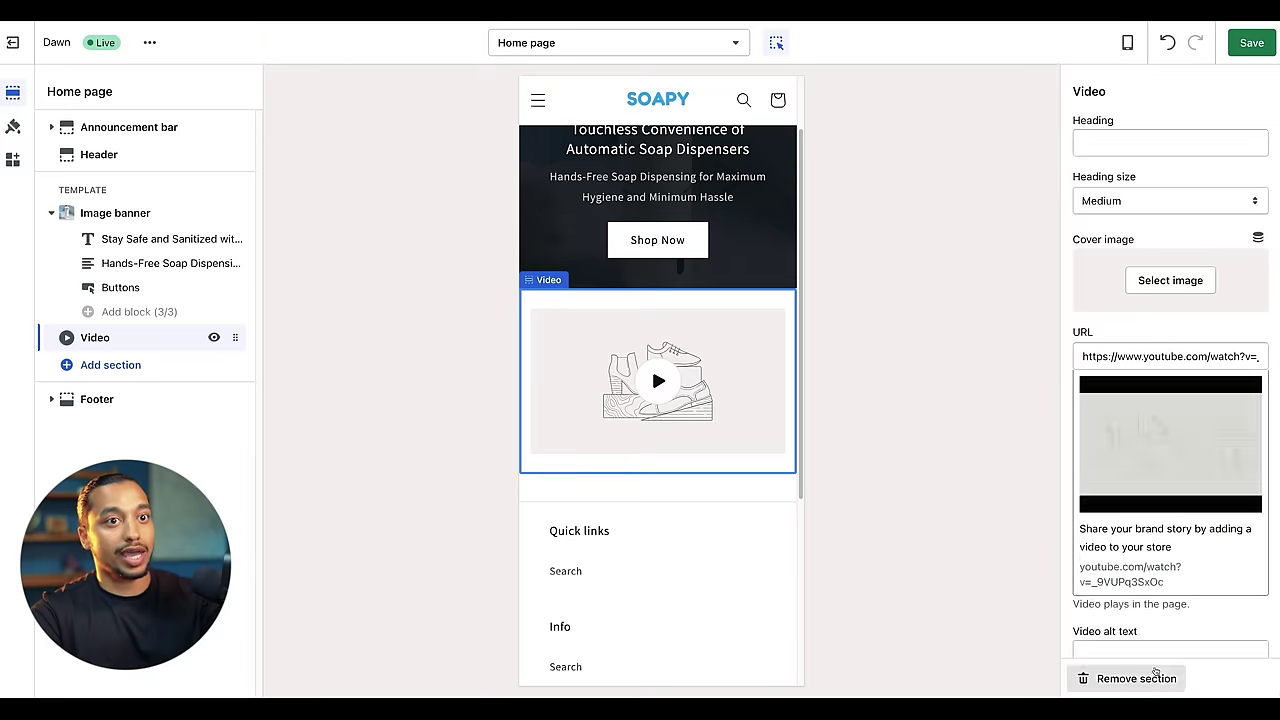
pyautogui.click(1150, 677)
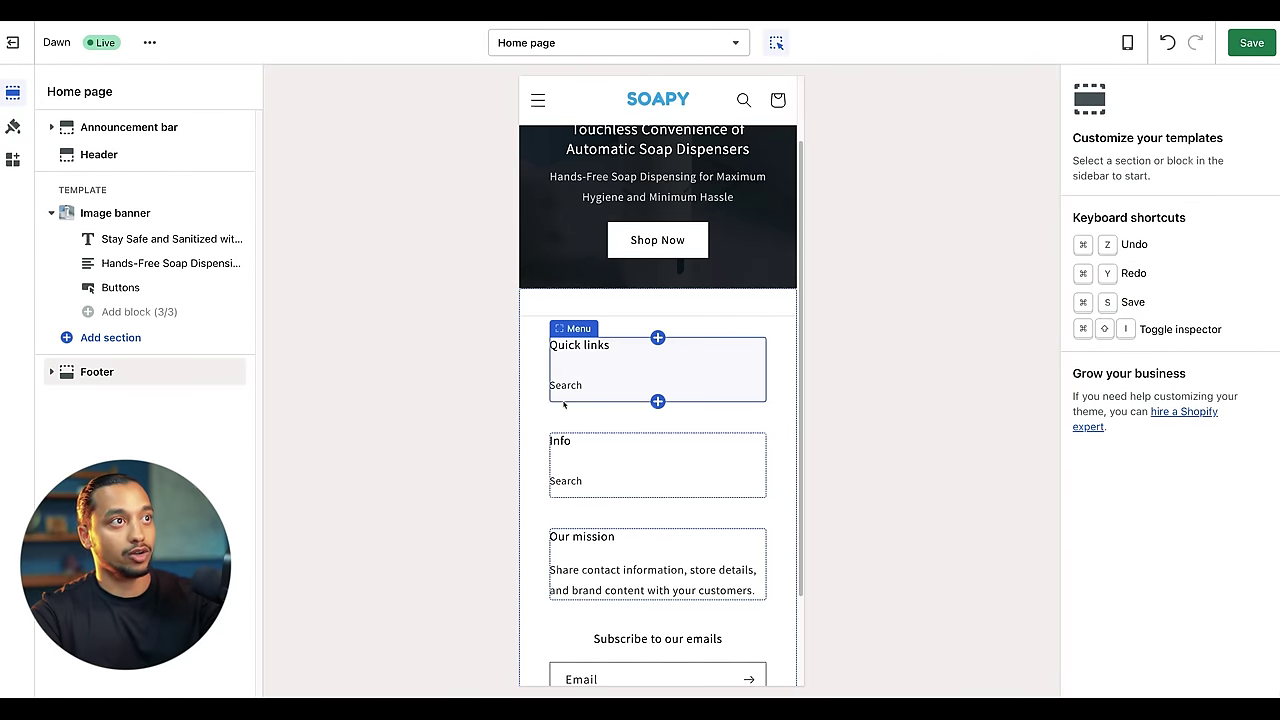
pyautogui.scroll(2, 565, 400)
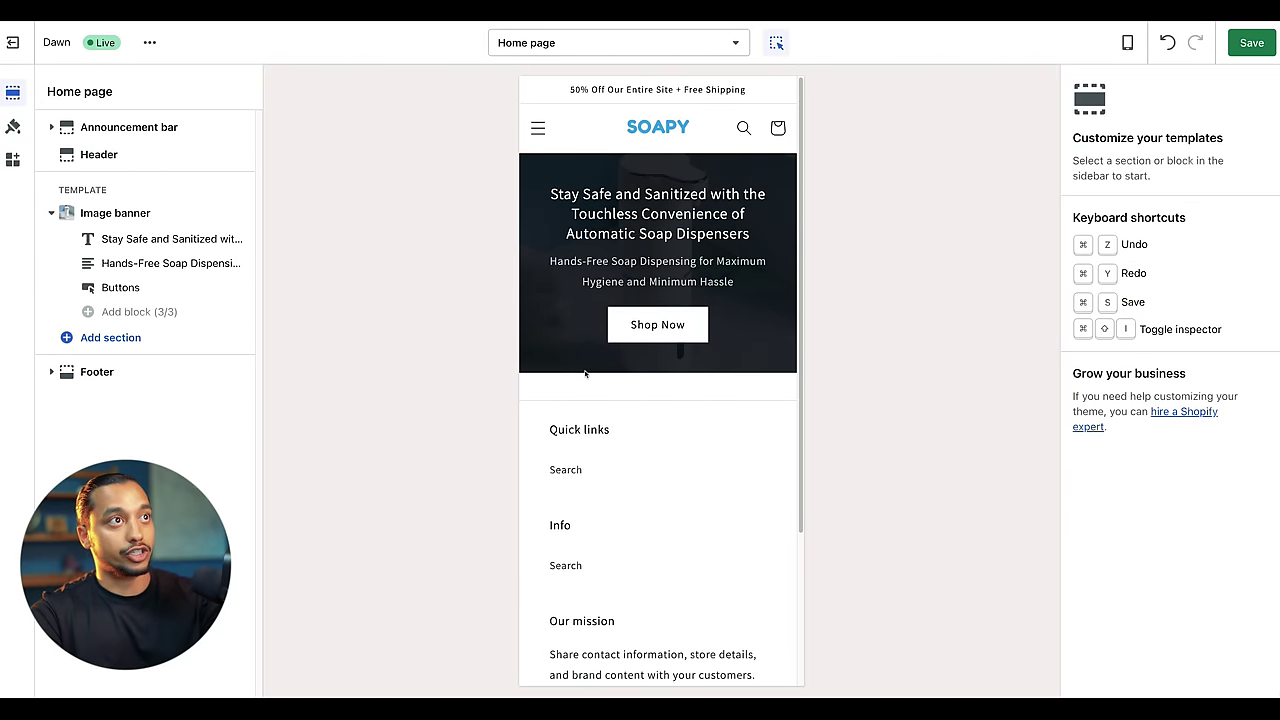
# - Add two "Image with text" sections below the image banner on the home page
pyautogui.click(98, 338)
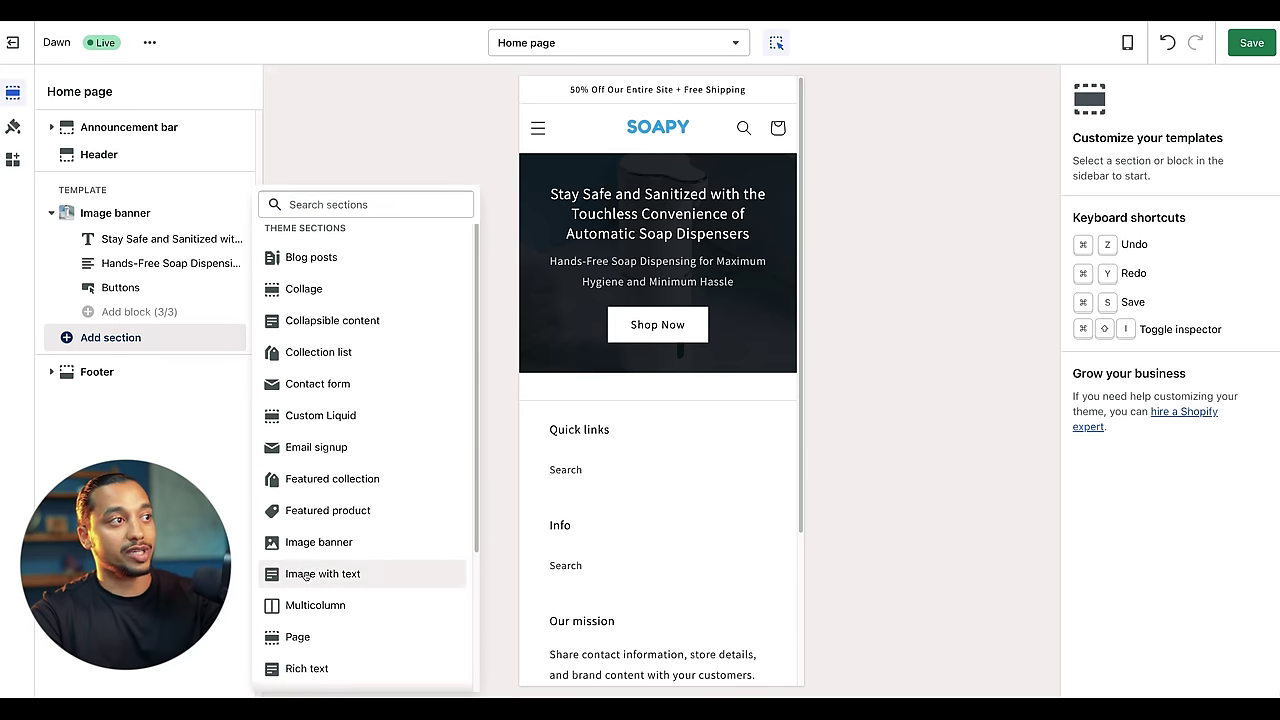
pyautogui.click(306, 576)
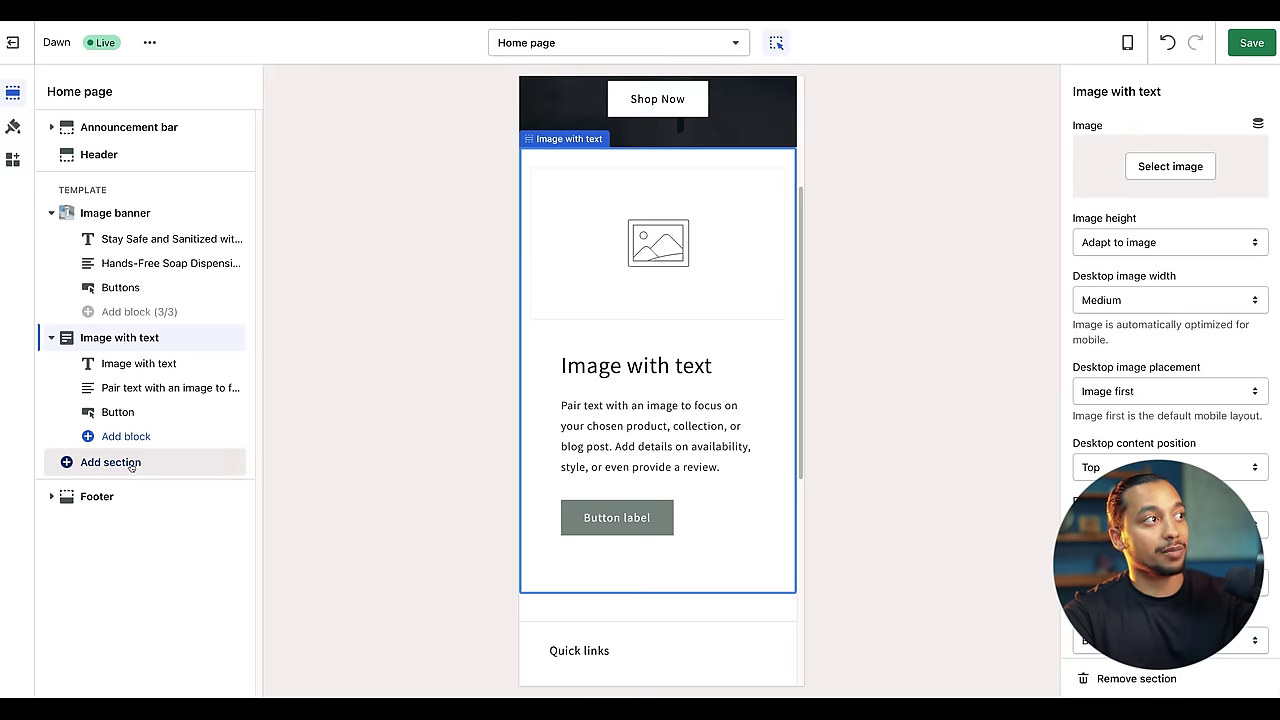
pyautogui.click(128, 461)
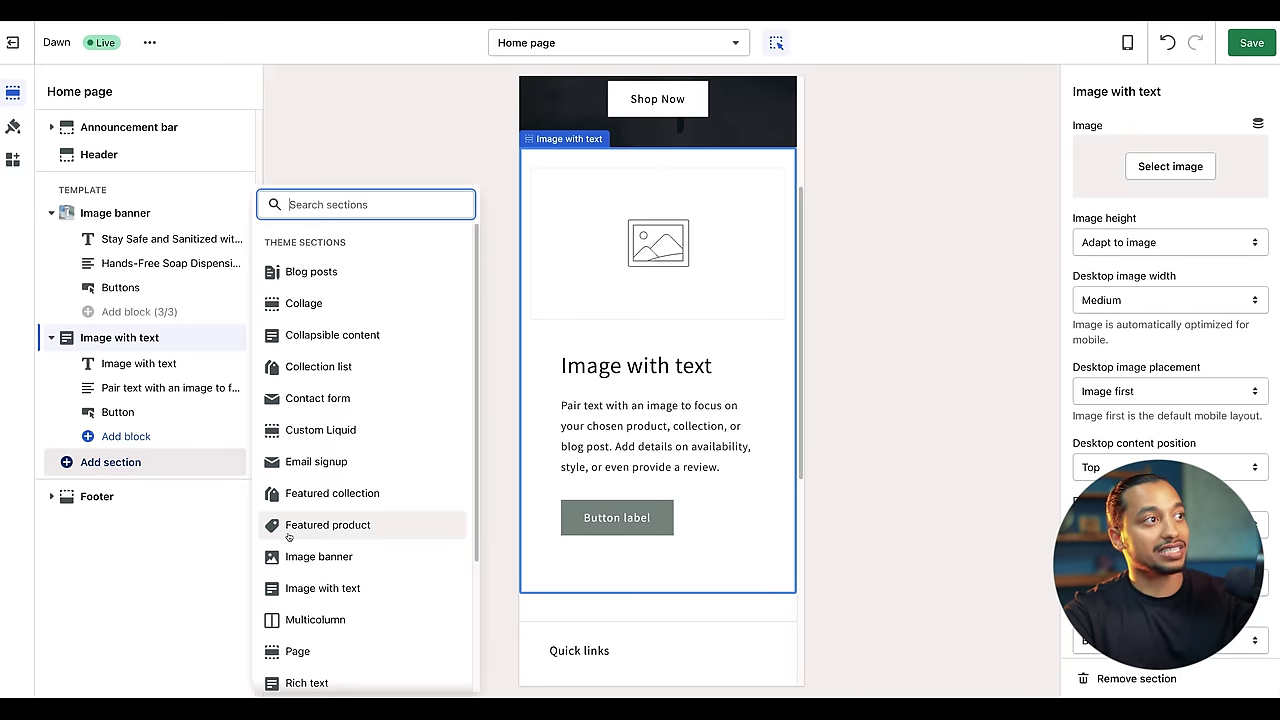
pyautogui.click(298, 587)
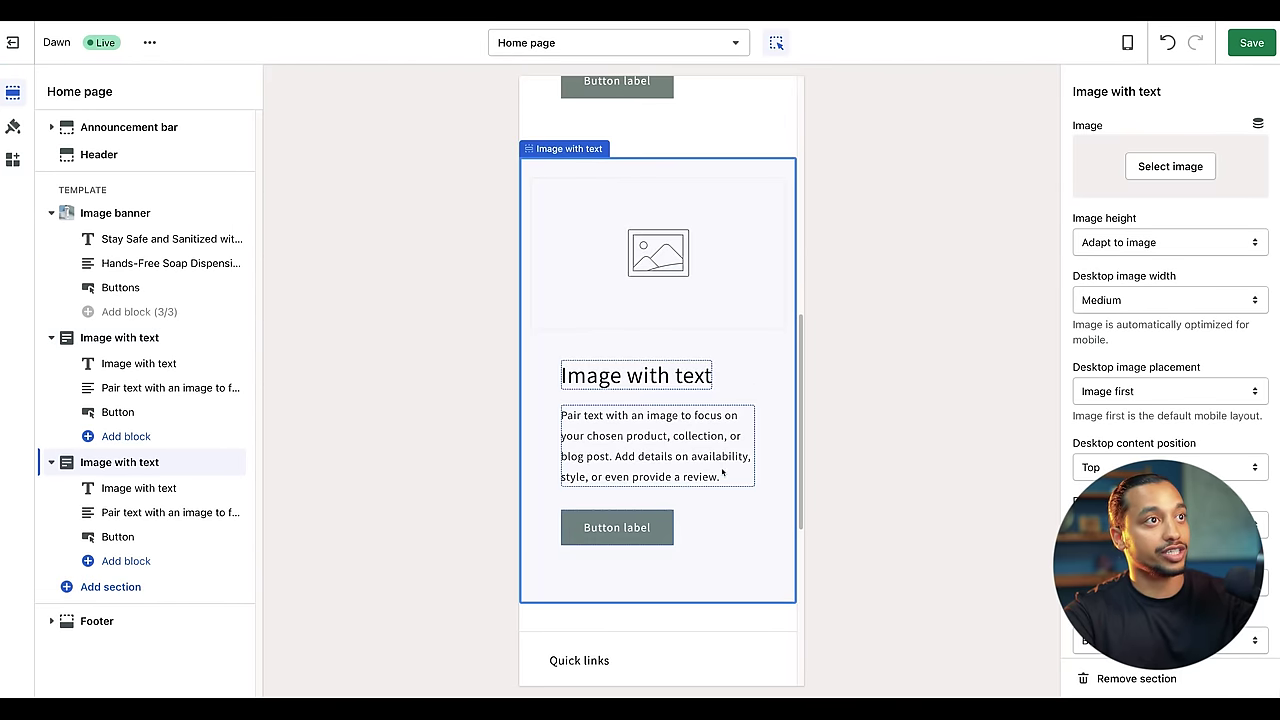
# - Set the white soap dispenser photo on the marble counter as the image of the first "Image with text" section
pyautogui.scroll(3, 710, 484)
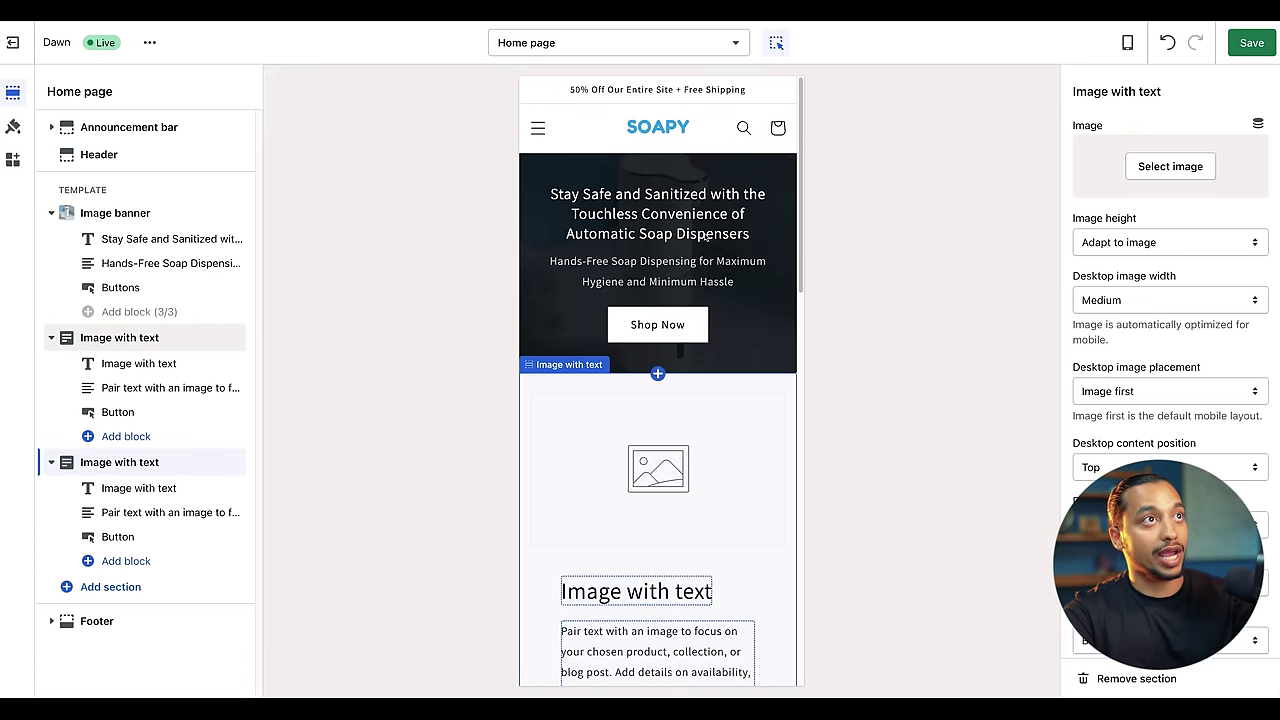
pyautogui.scroll(-5, 740, 519)
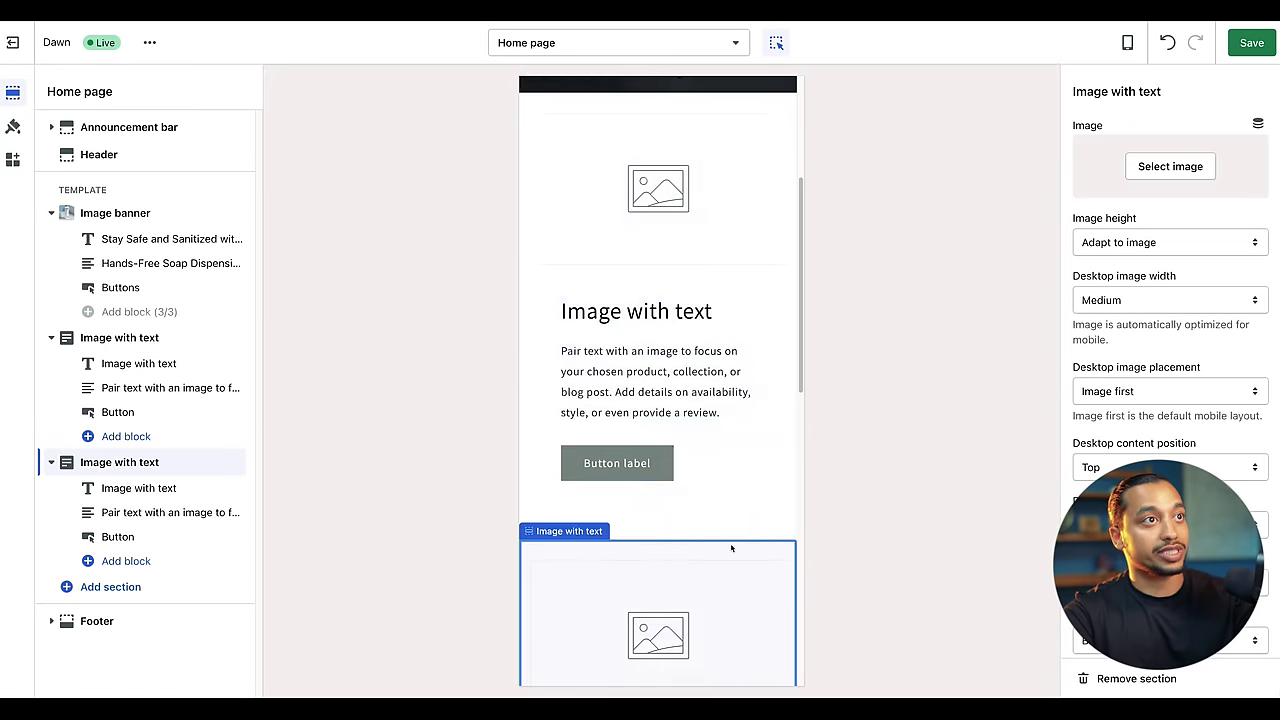
pyautogui.scroll(-1, 589, 517)
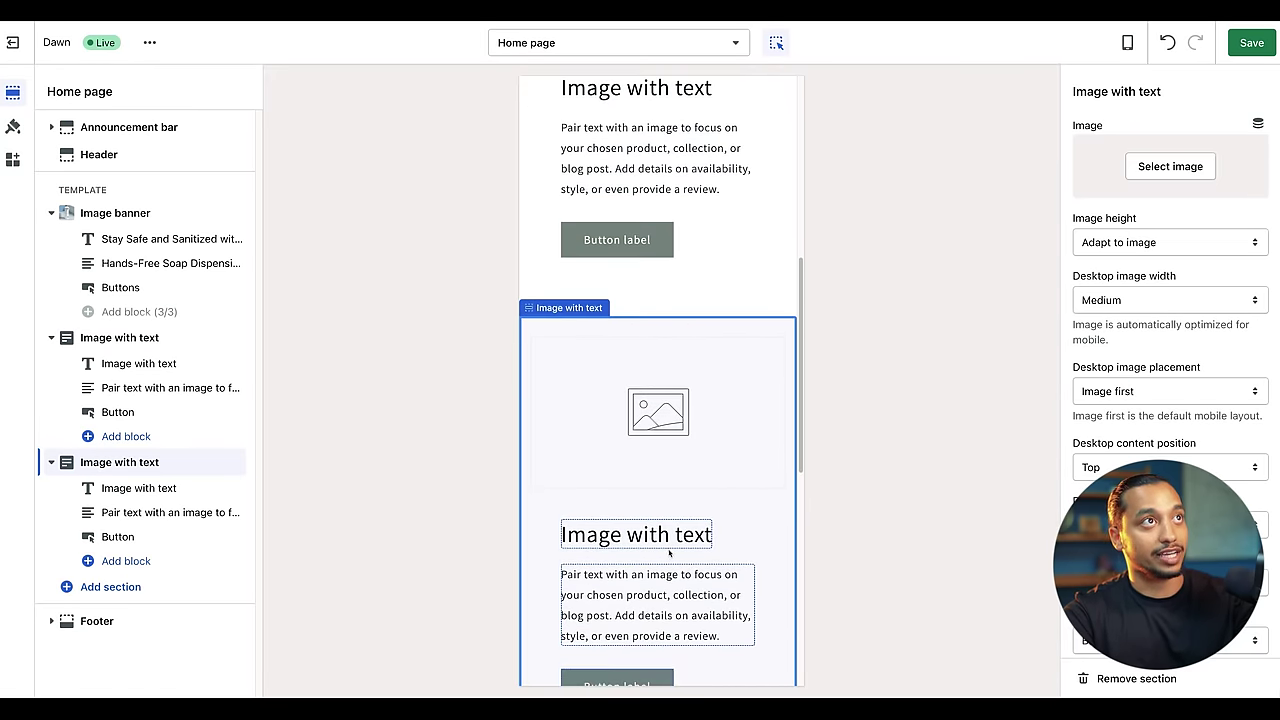
pyautogui.scroll(3, 625, 246)
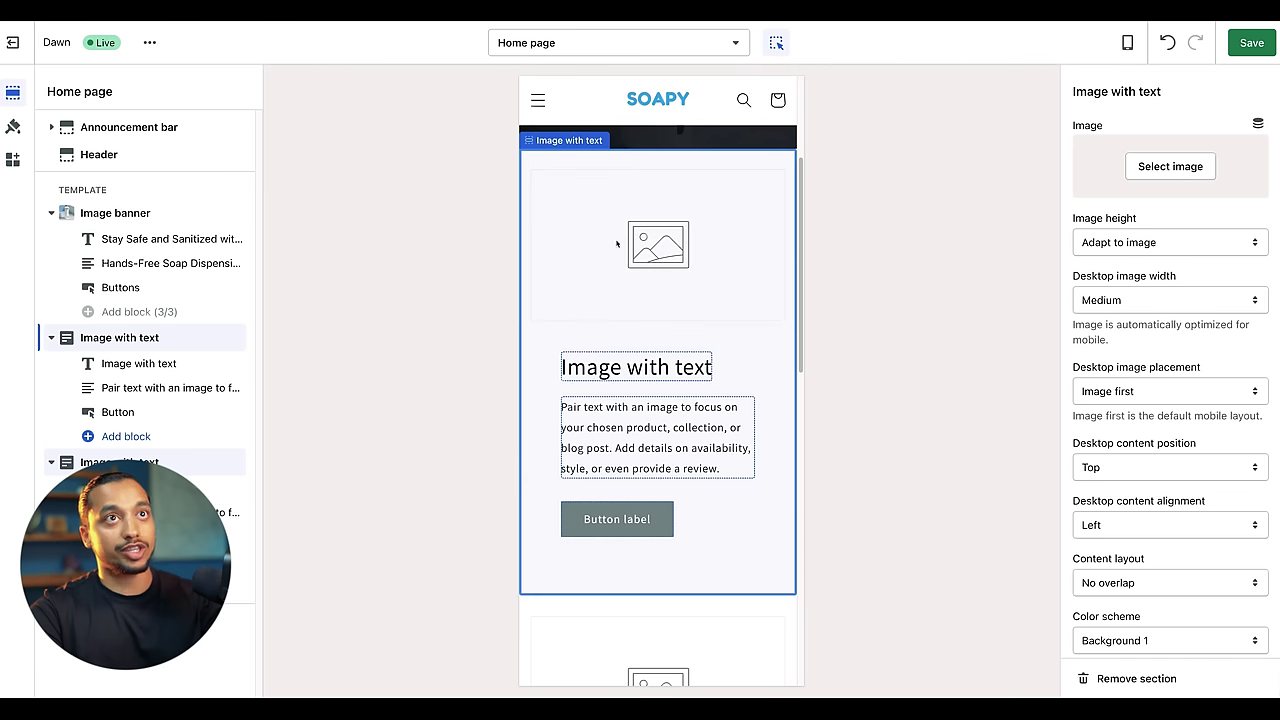
pyautogui.click(1176, 170)
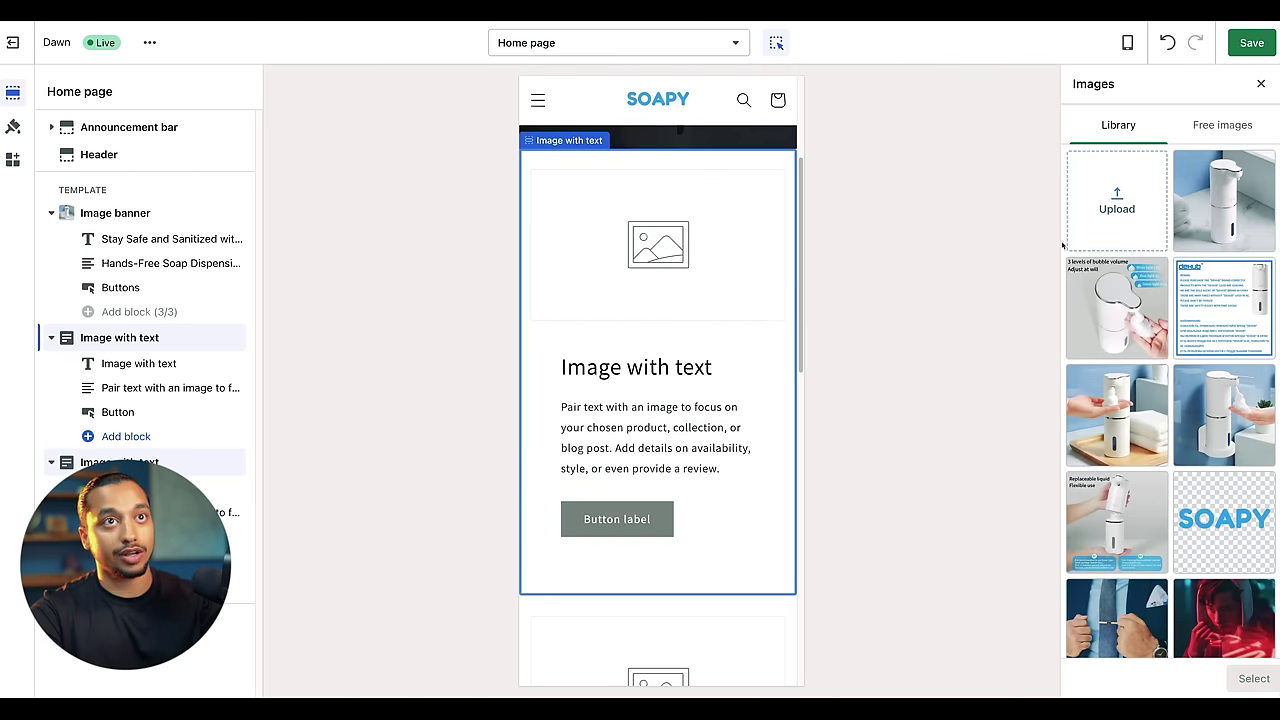
pyautogui.click(1224, 200)
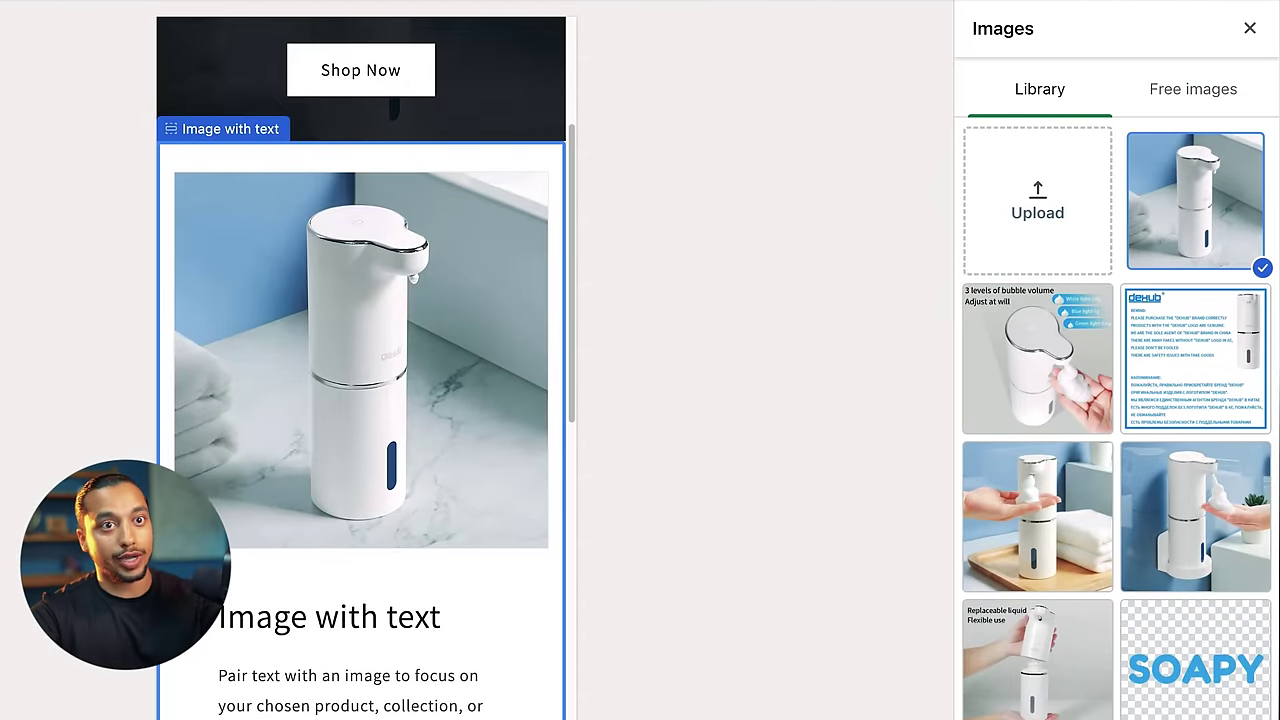
pyautogui.press('Escape')
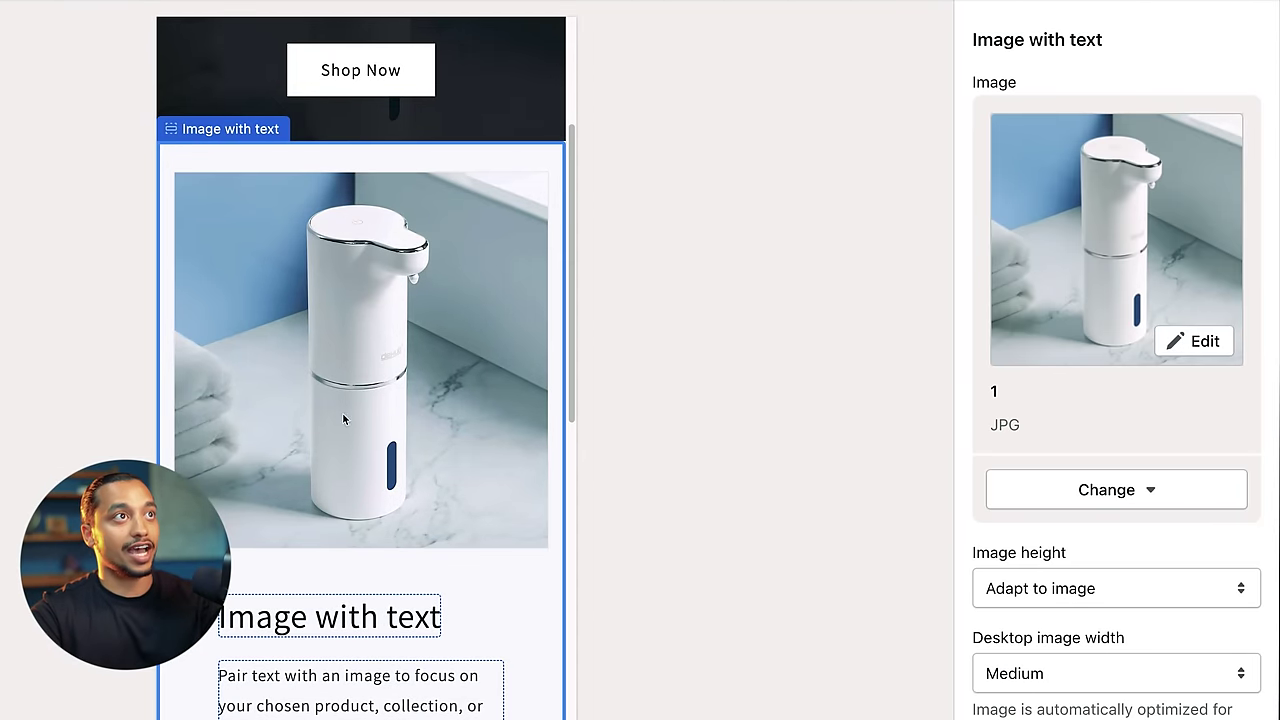
pyautogui.scroll(-2, 346, 418)
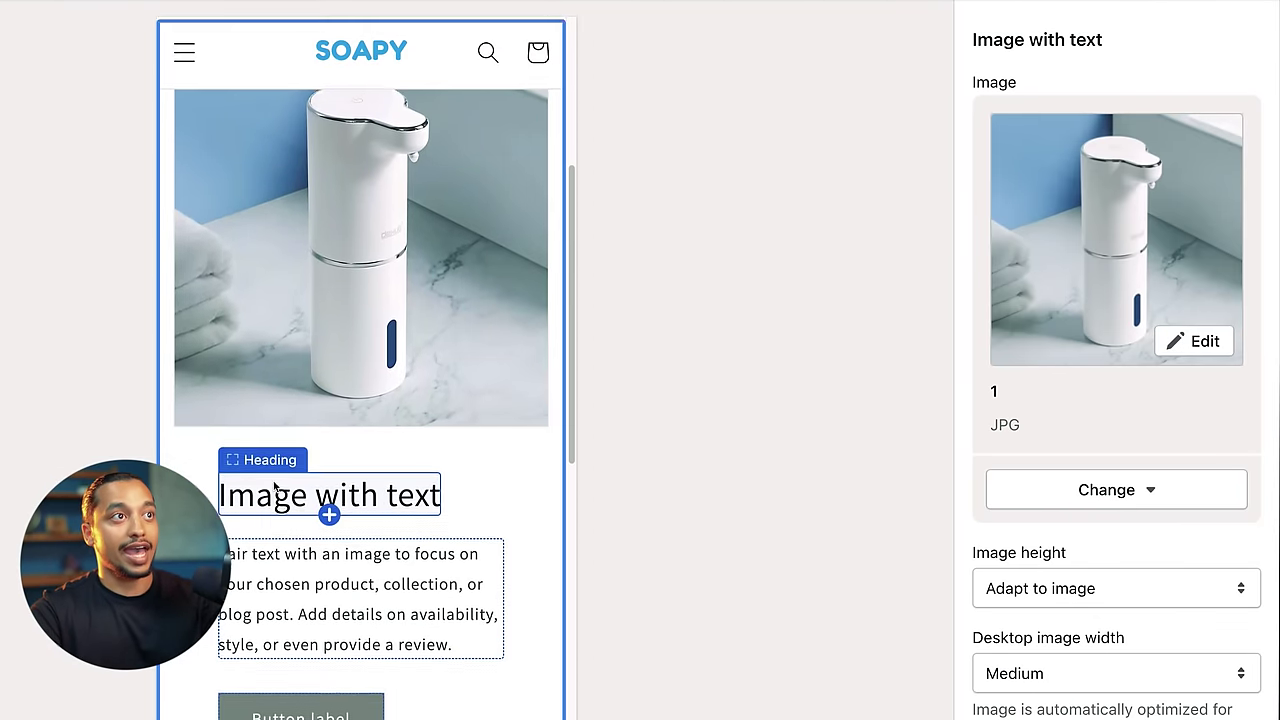
pyautogui.scroll(1, 300, 500)
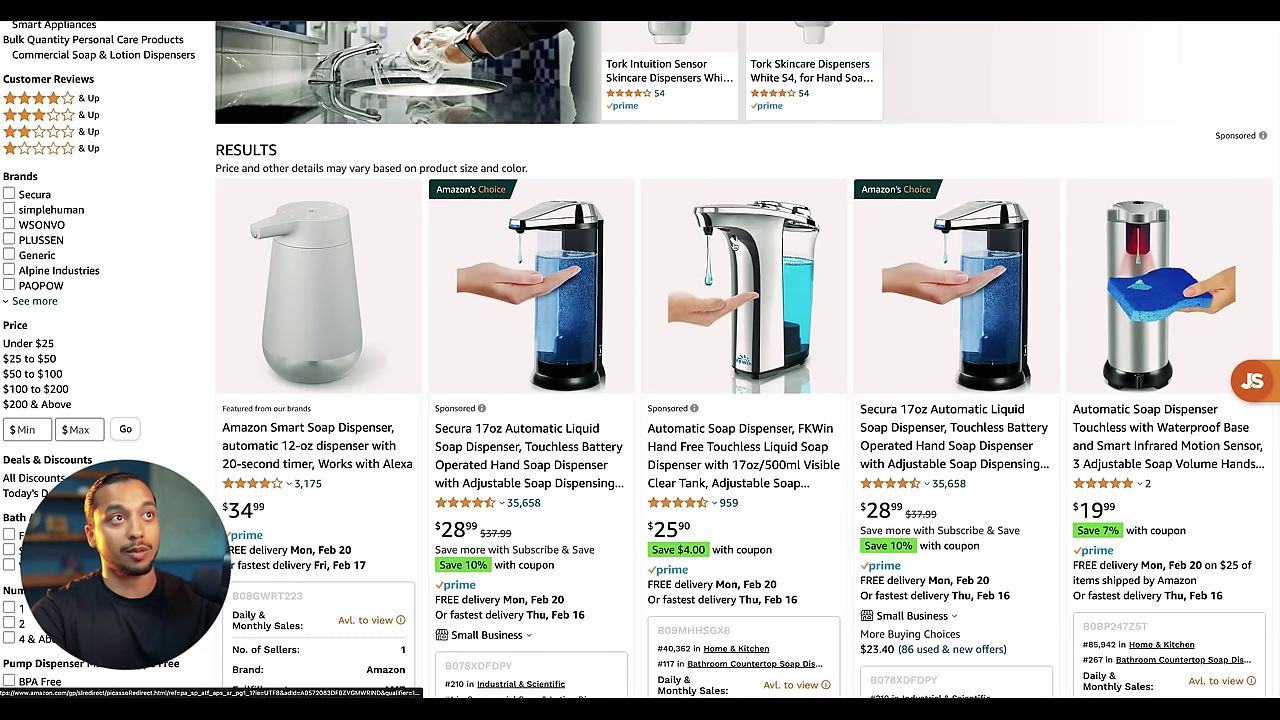
# - On Amazon, open the YIKHOM Automatic Liquid Soap Dispenser from the results and examine its feature descriptions and product graphics
pyautogui.scroll(-4, 713, 345)
pyautogui.scroll(-3, 758, 337)
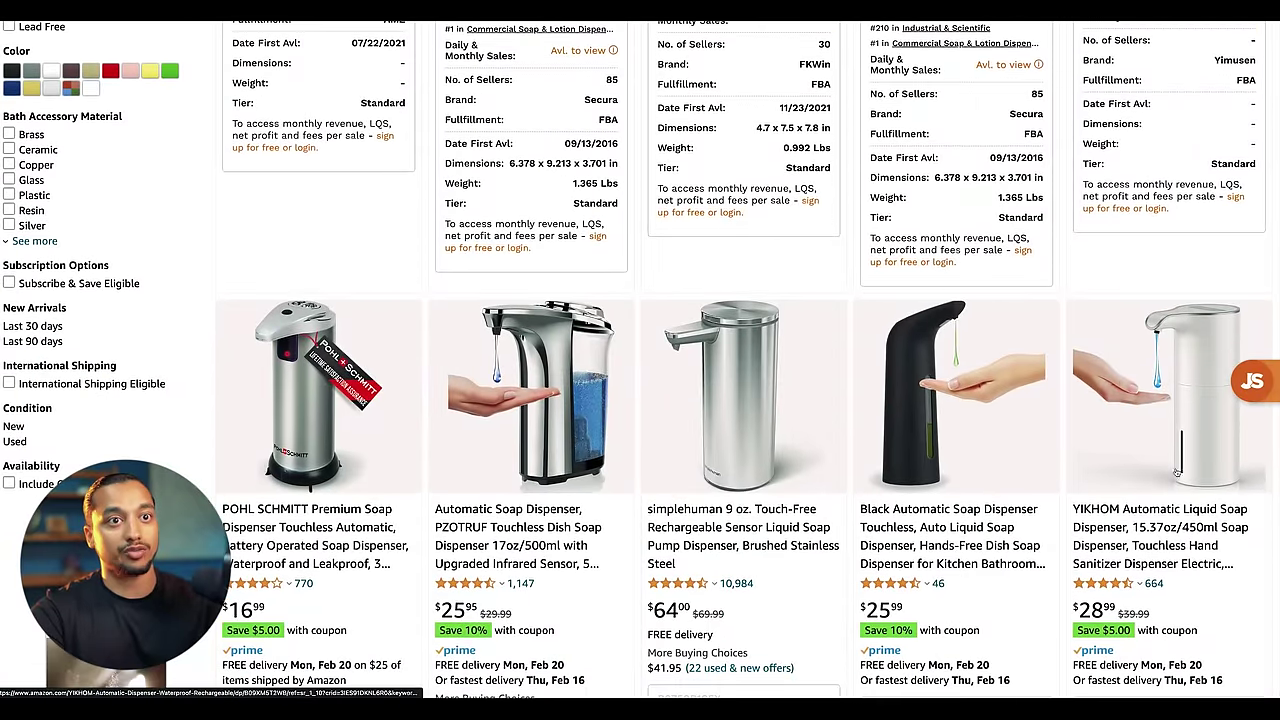
pyautogui.click(1110, 530)
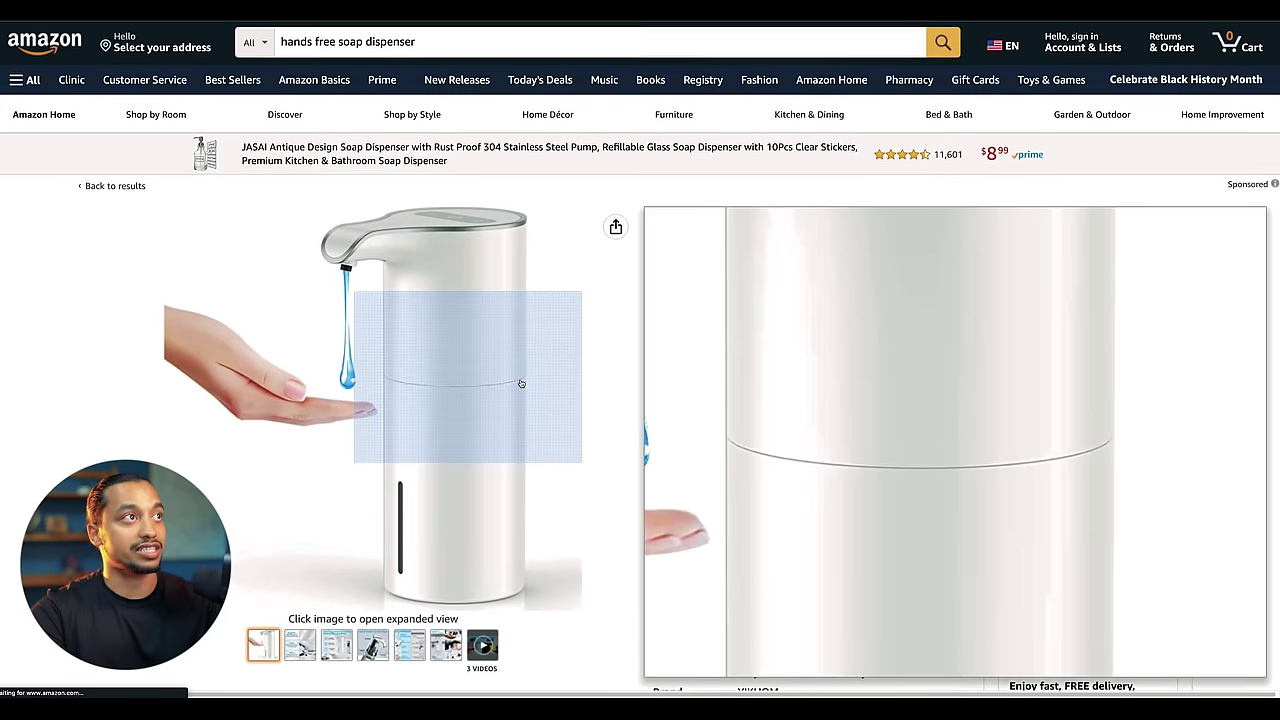
pyautogui.scroll(-3, 529, 363)
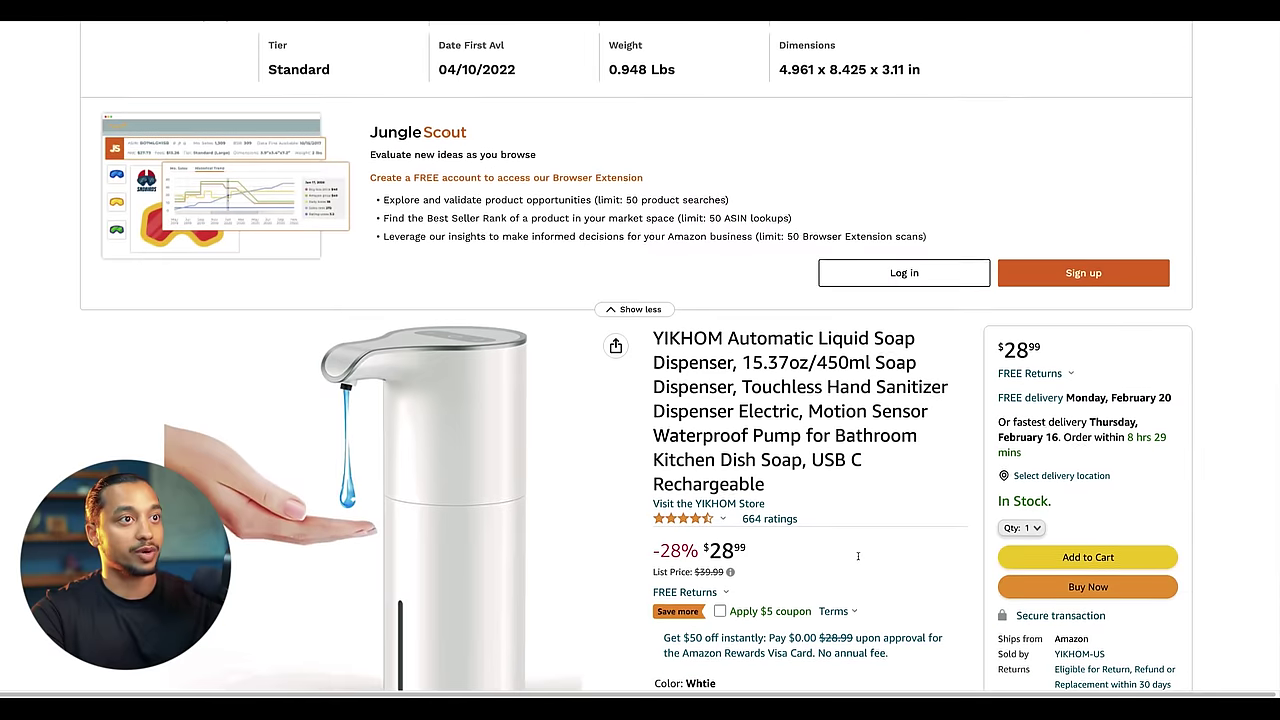
pyautogui.scroll(-5, 845, 550)
pyautogui.scroll(-2, 837, 506)
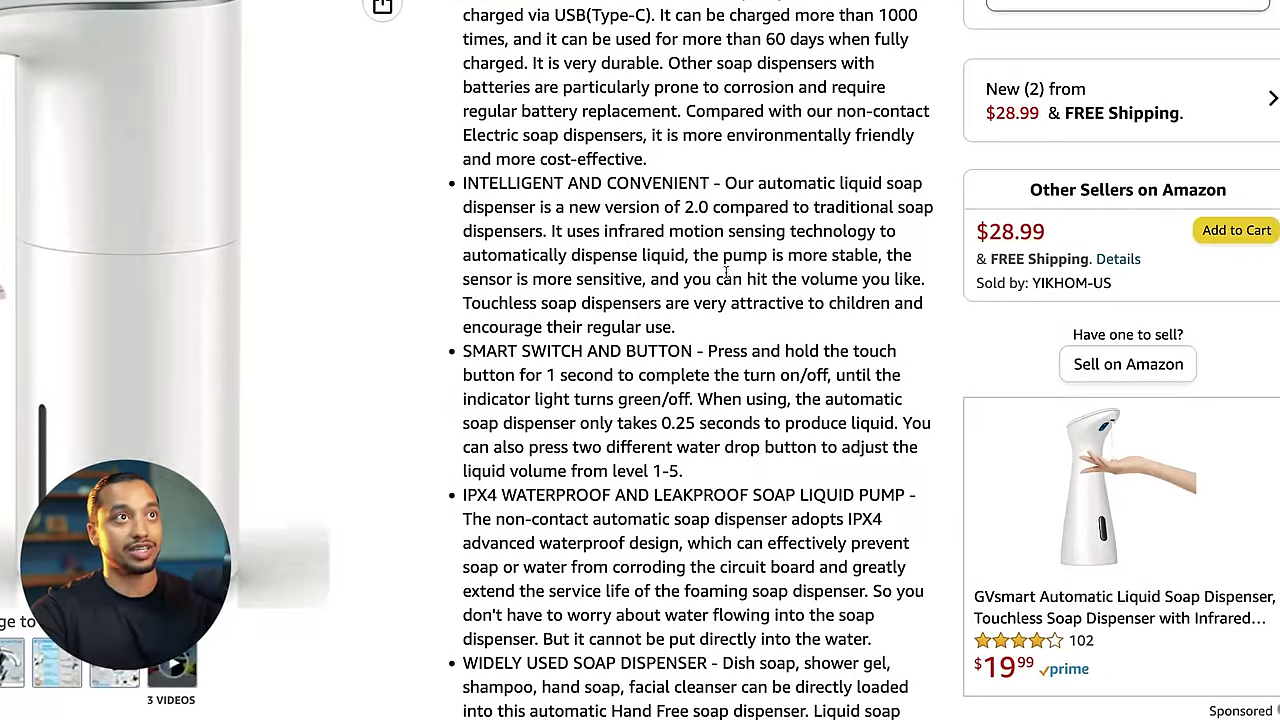
pyautogui.scroll(-10, 824, 448)
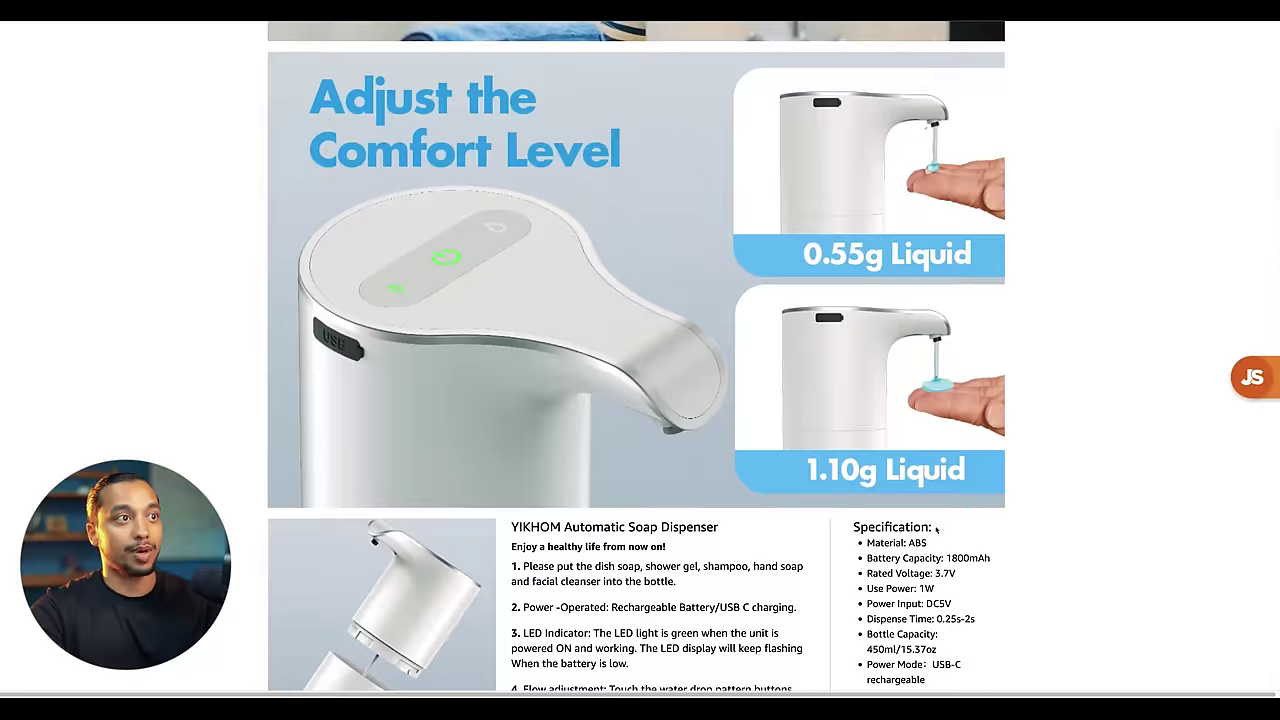
# - Examine the dispenser's customer reviews from the United States and other countries for reasons buyers like it and where they use it
pyautogui.scroll(-20, 963, 540)
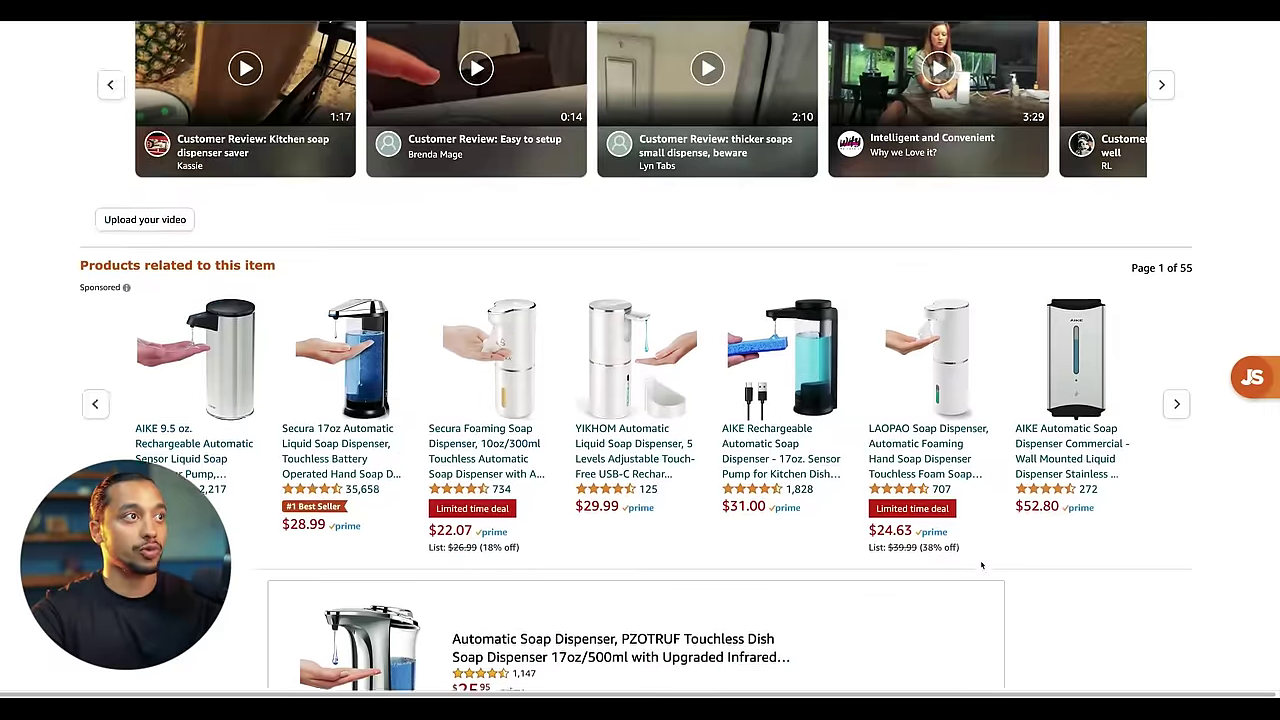
pyautogui.scroll(-15, 980, 565)
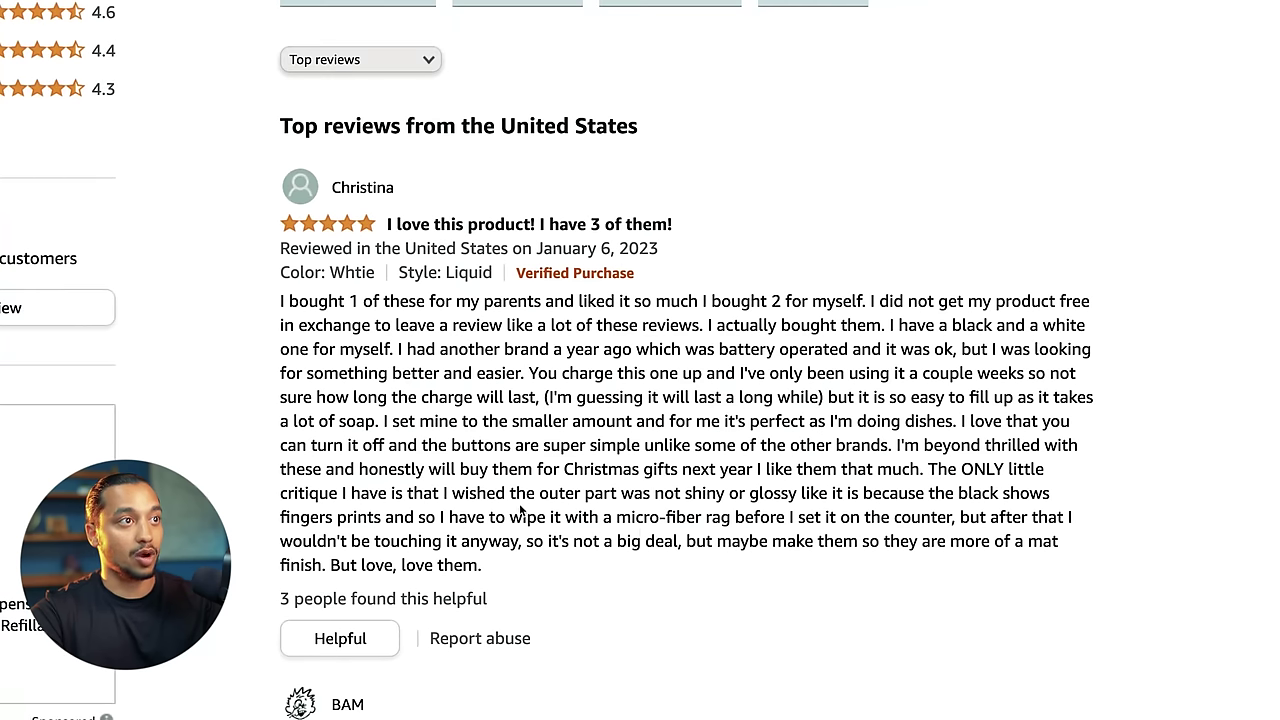
pyautogui.scroll(-10, 958, 532)
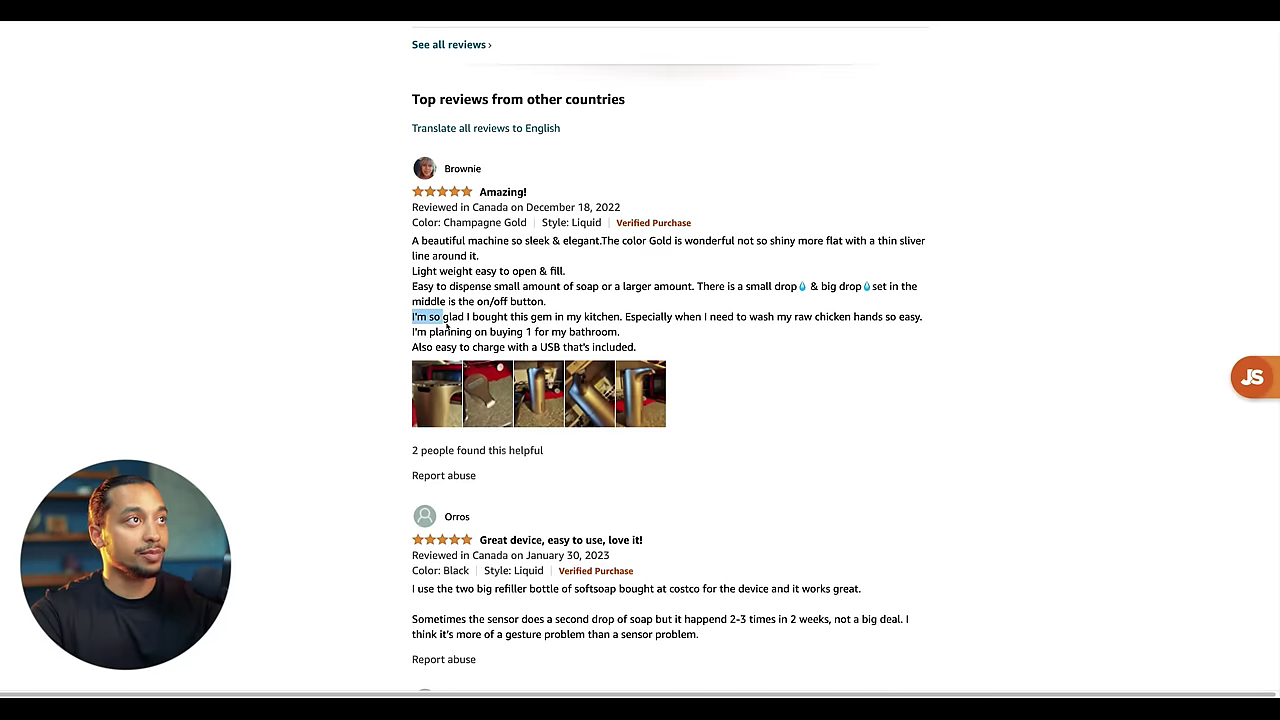
pyautogui.moveTo(445, 320); pyautogui.dragTo(467, 325)
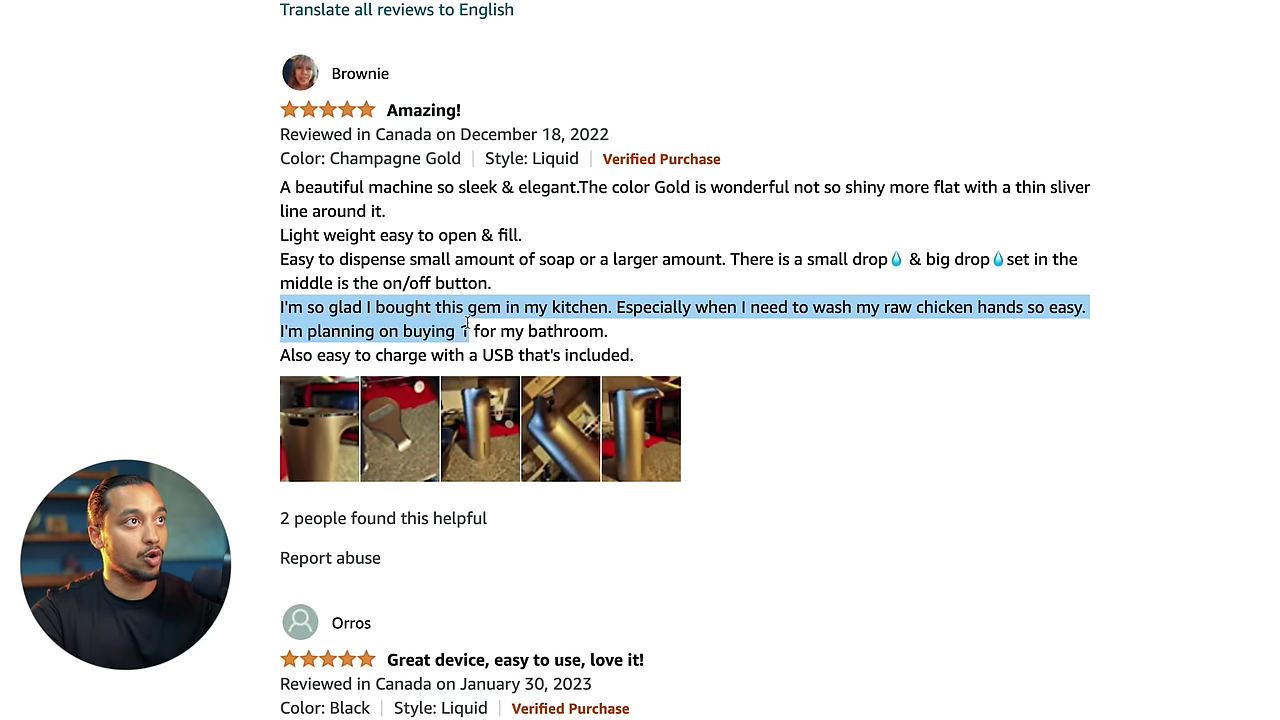
pyautogui.click(473, 322)
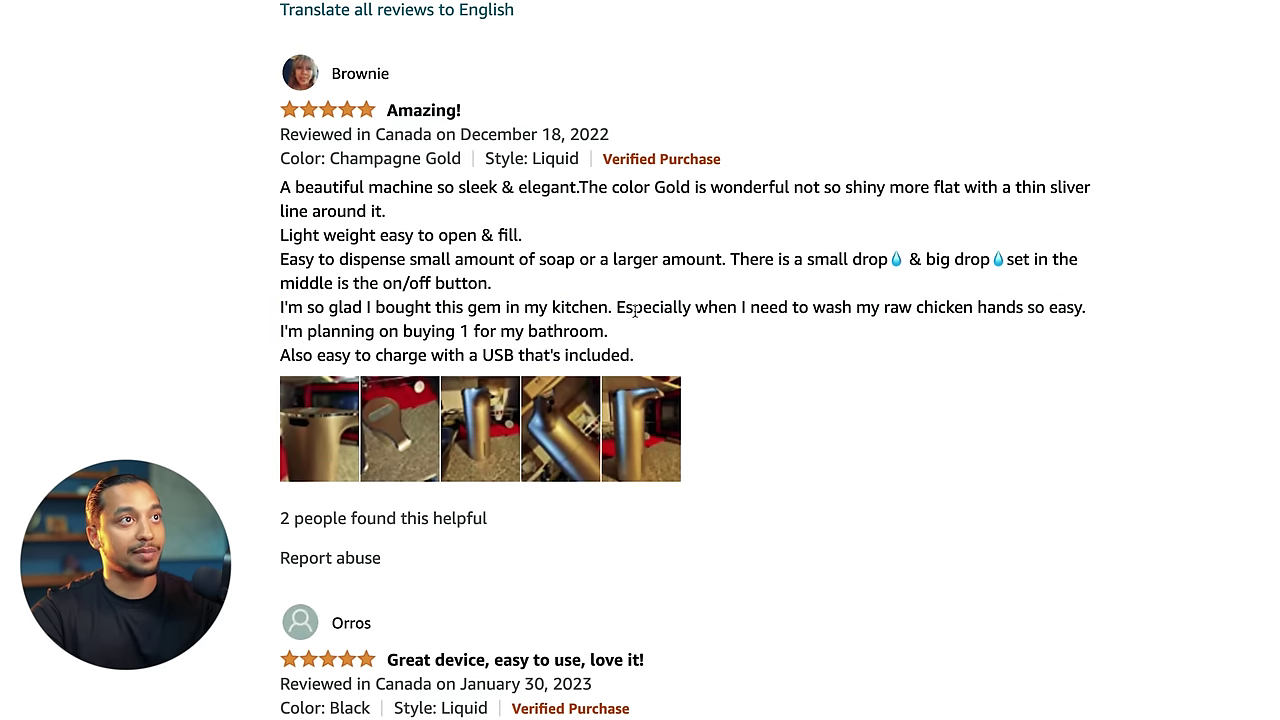
pyautogui.moveTo(787, 305); pyautogui.dragTo(1080, 320)
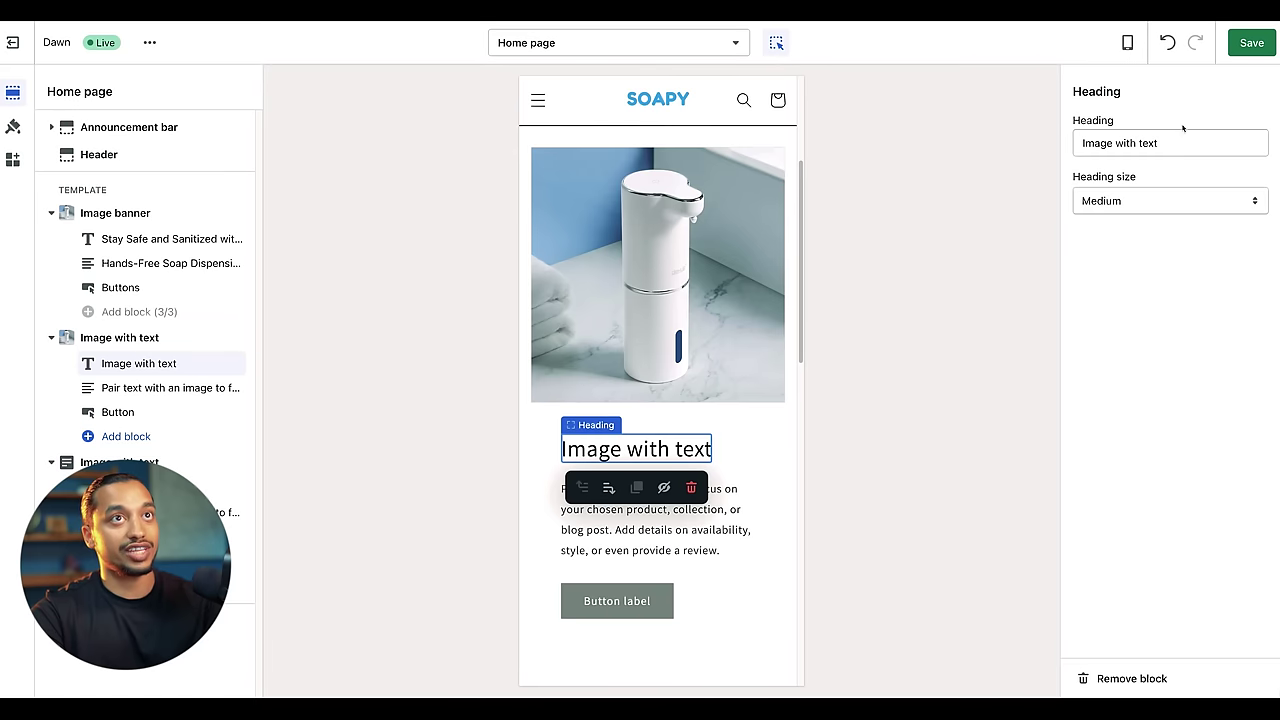
# - Change the heading of the first "Image with text" section to "Clean Hands Free" in the Shopify theme editor
pyautogui.click(1142, 143)
pyautogui.hotkey('ctrl', 'a')
pyautogui.write('Clean ')
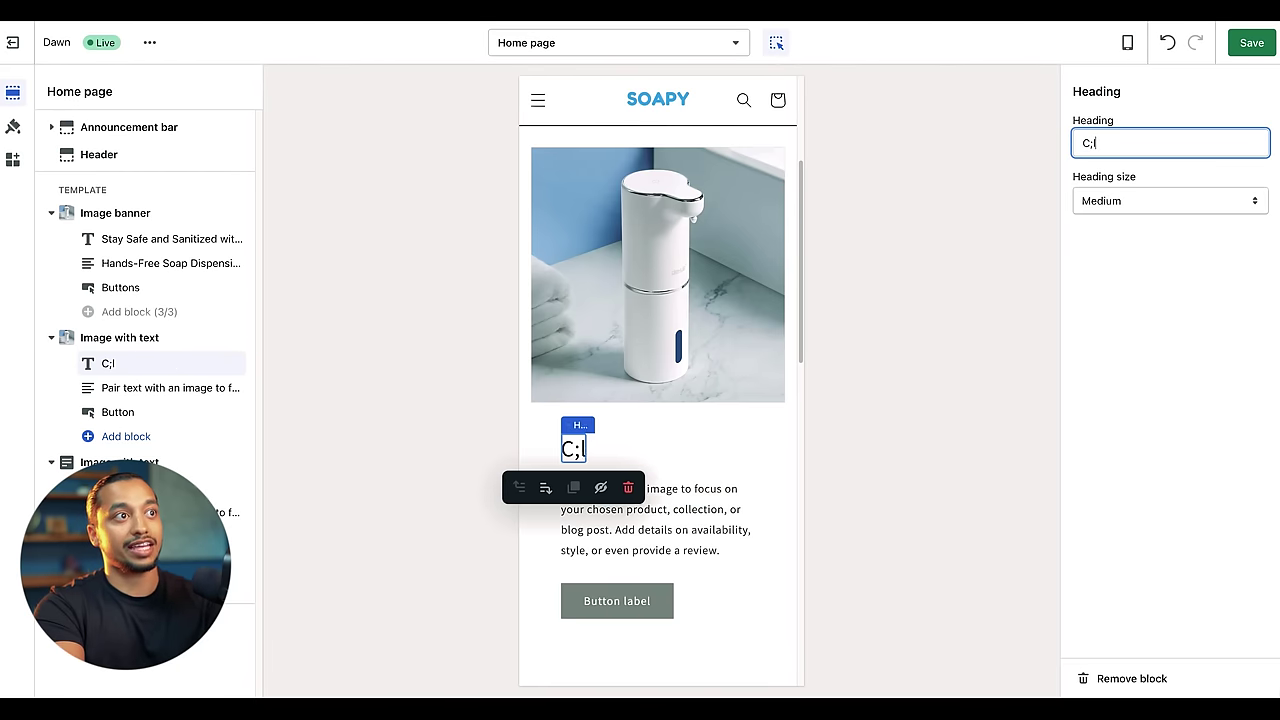
pyautogui.write('Hand')
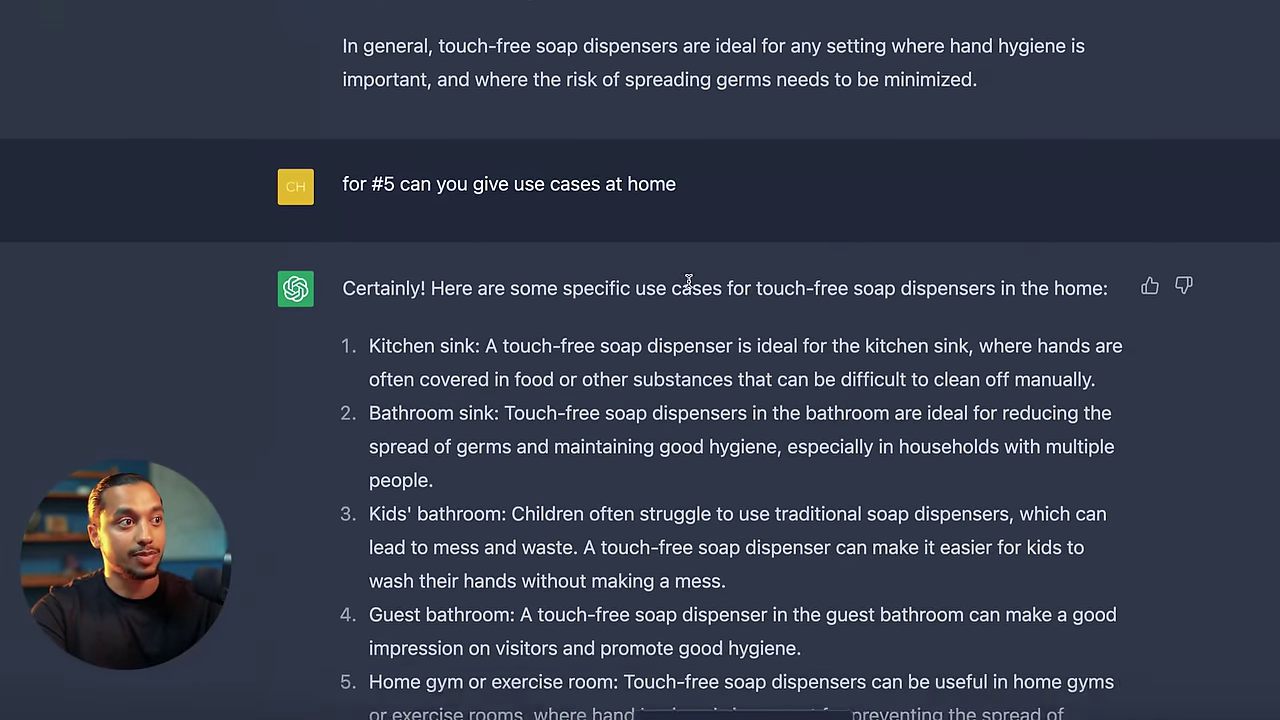
# - Copy the first four home use cases from ChatGPT, Kitchen sink to Guest bathroom, into the first section's text block
pyautogui.scroll(-3, 709, 366)
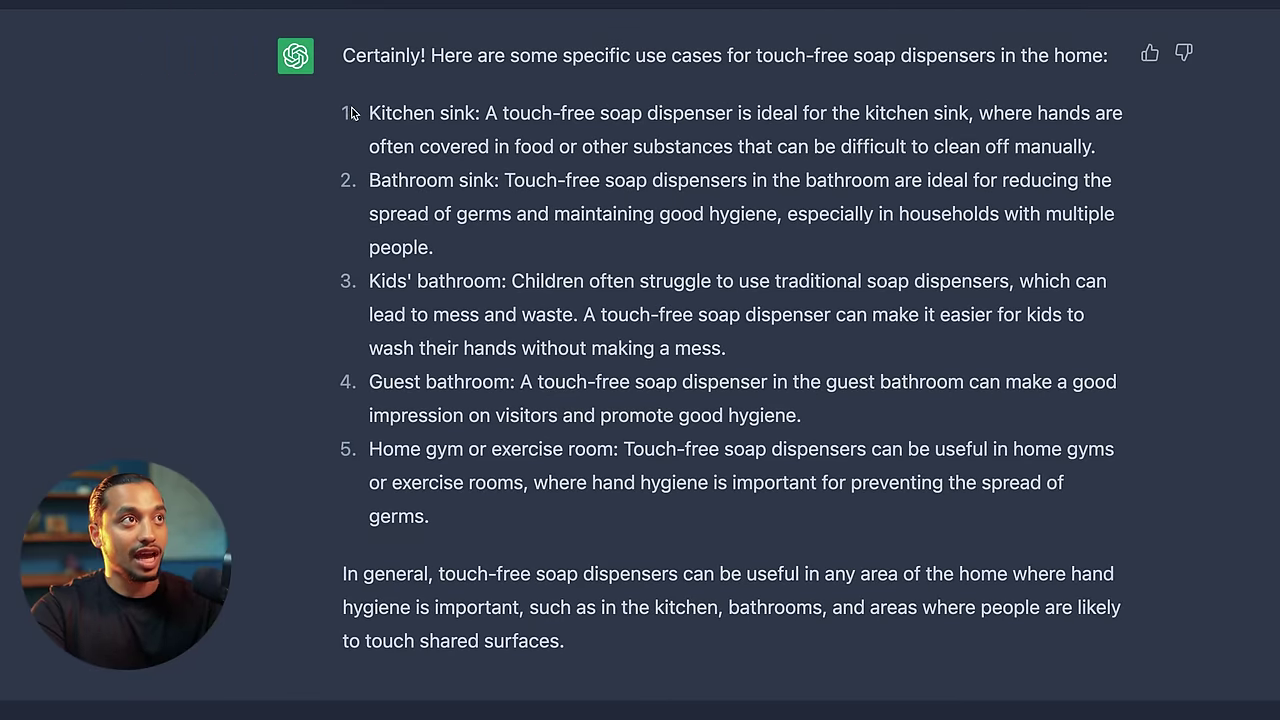
pyautogui.moveTo(371, 113); pyautogui.dragTo(826, 432)
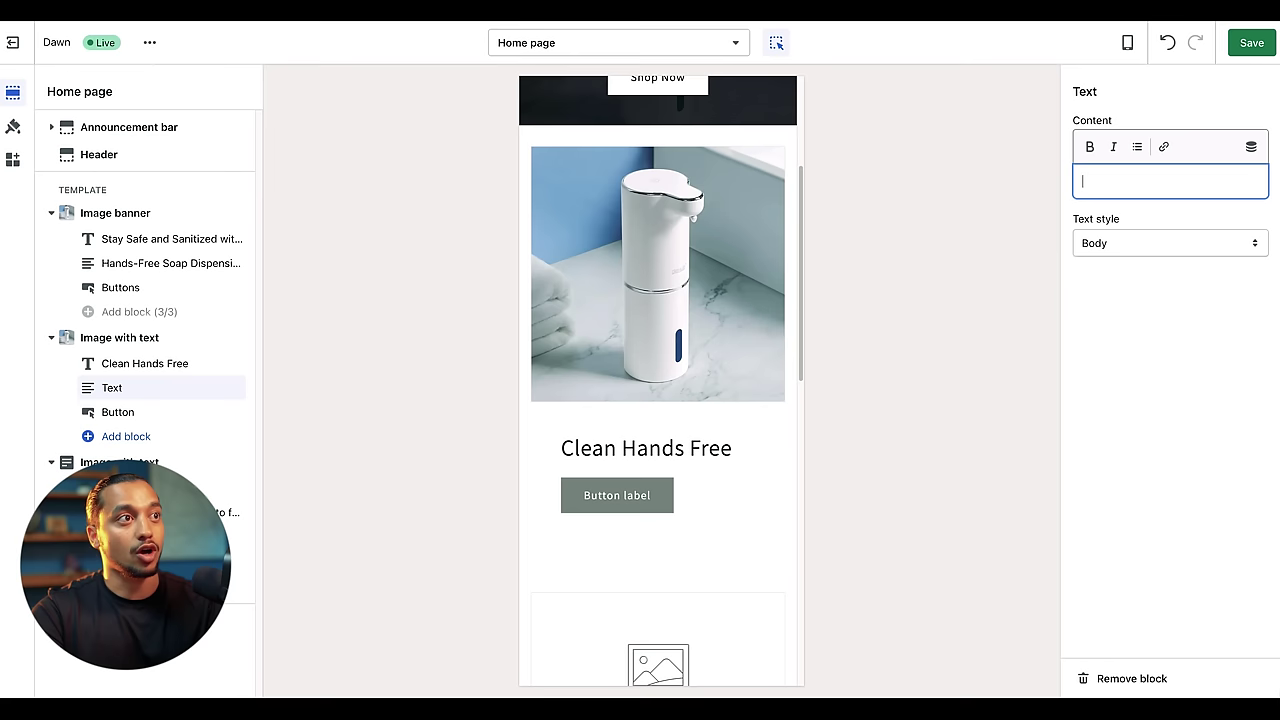
pyautogui.hotkey('ctrl', 'v')
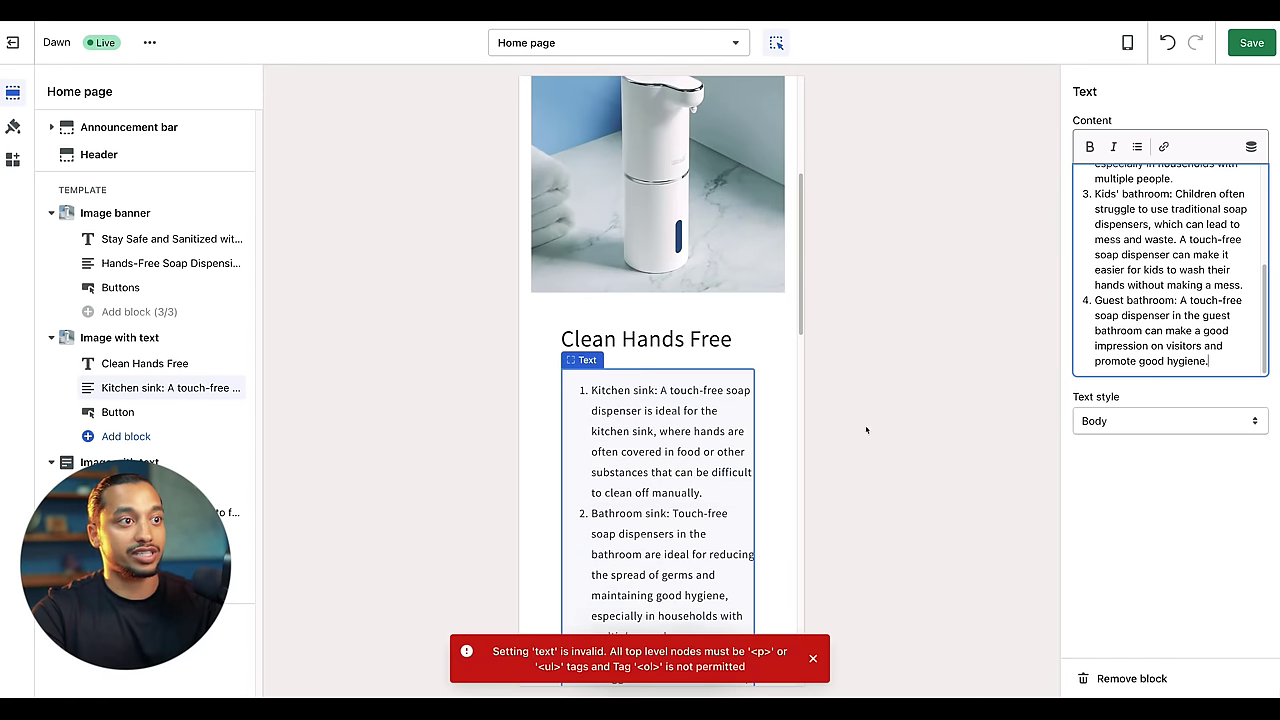
pyautogui.scroll(5, 1204, 315)
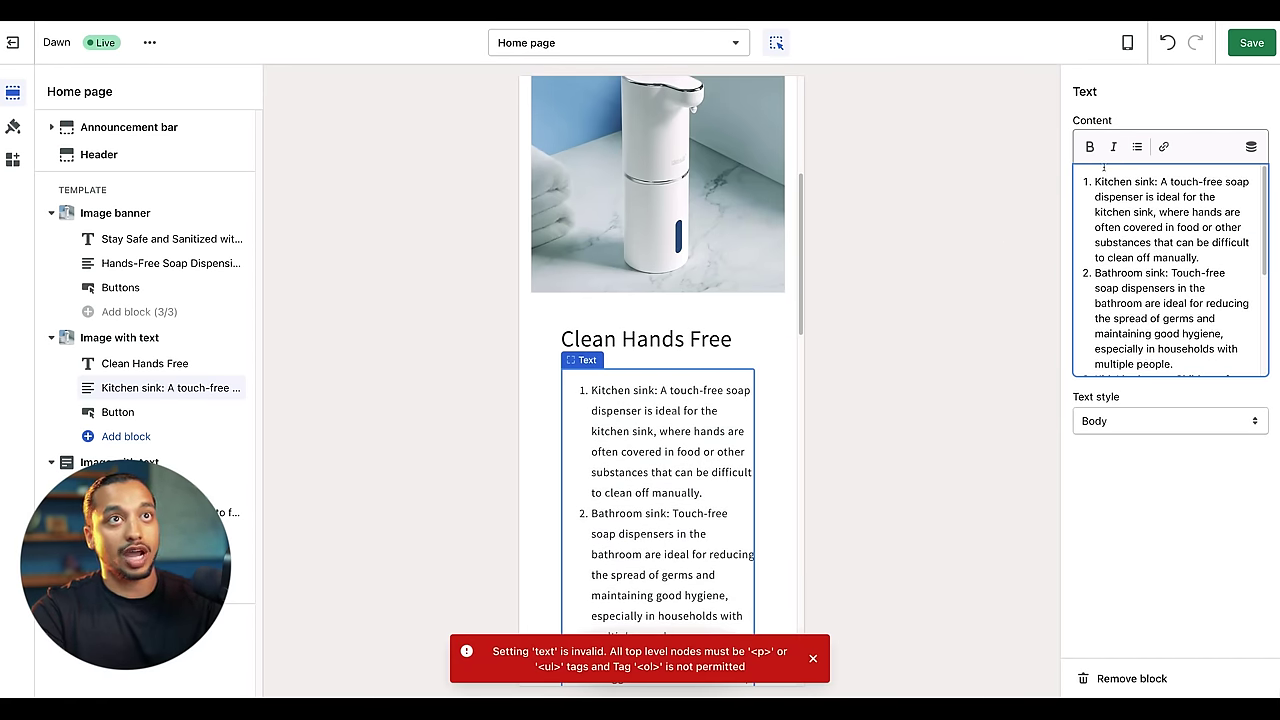
# - Replace the use cases' numbering with ✅ emojis copied from Emojipedia and shorten each item to one brief sentence
pyautogui.press('BackSpace')
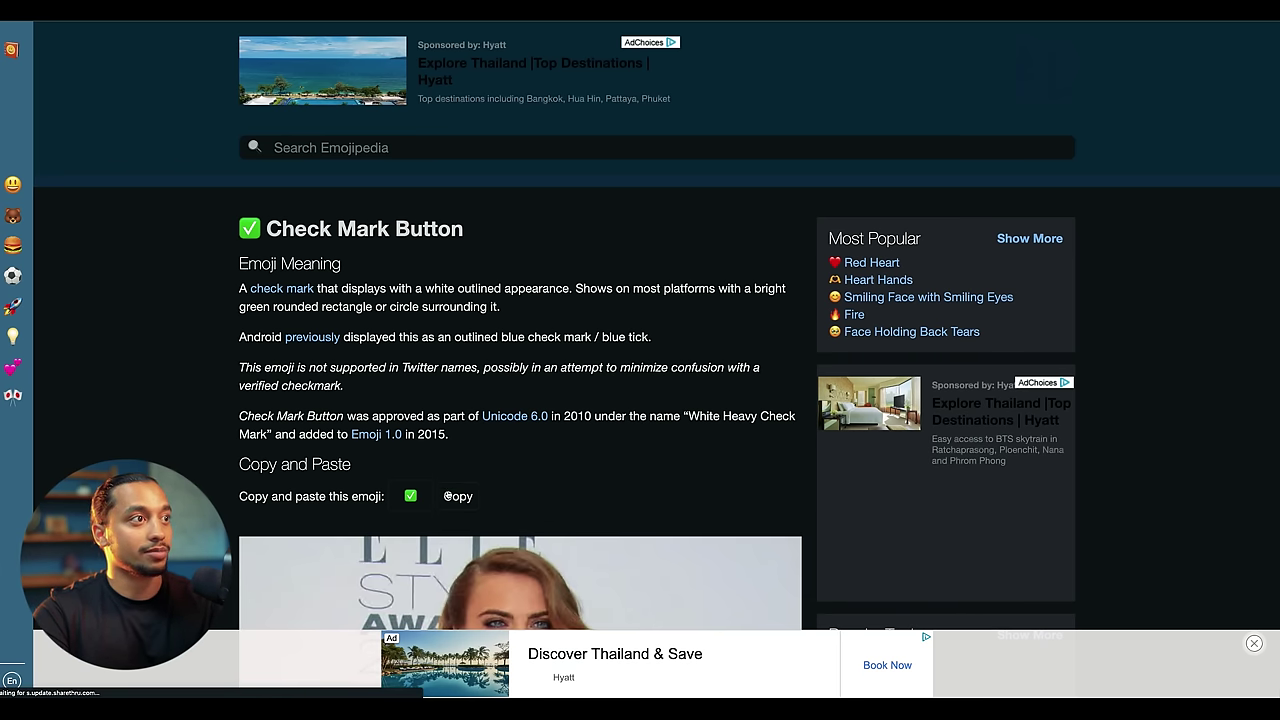
pyautogui.click(447, 496)
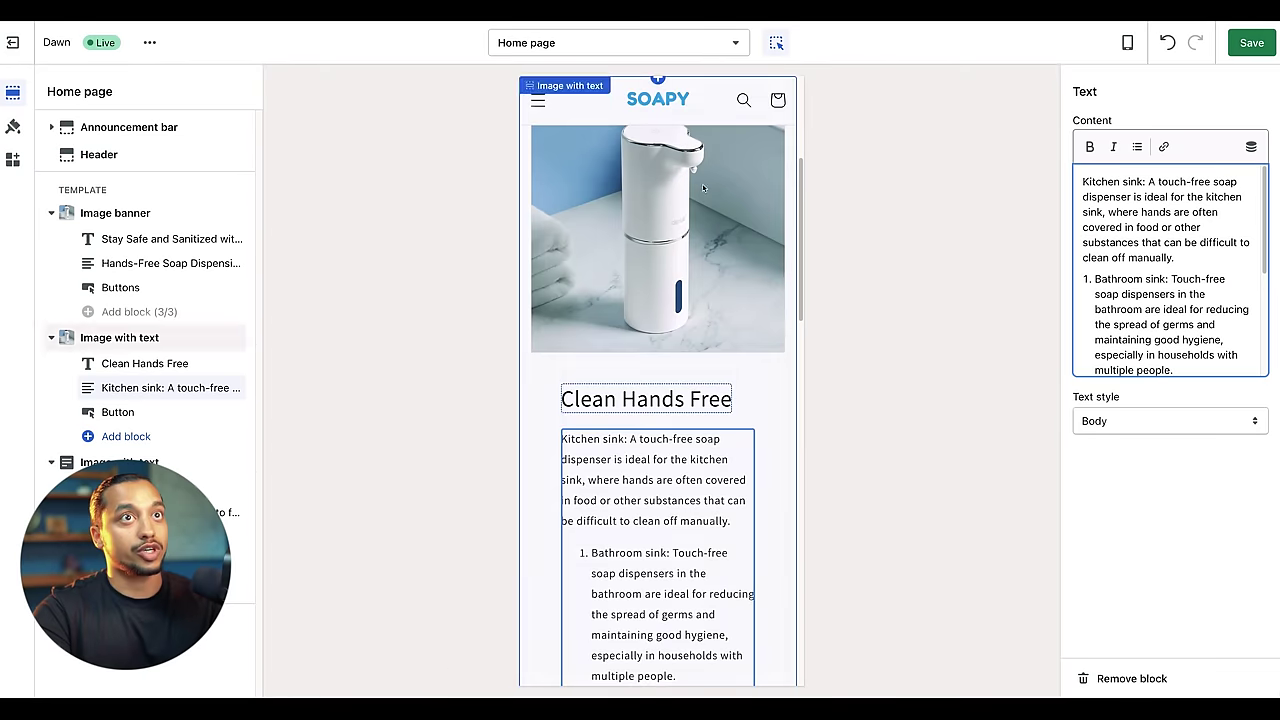
pyautogui.hotkey('ctrl', 'v')
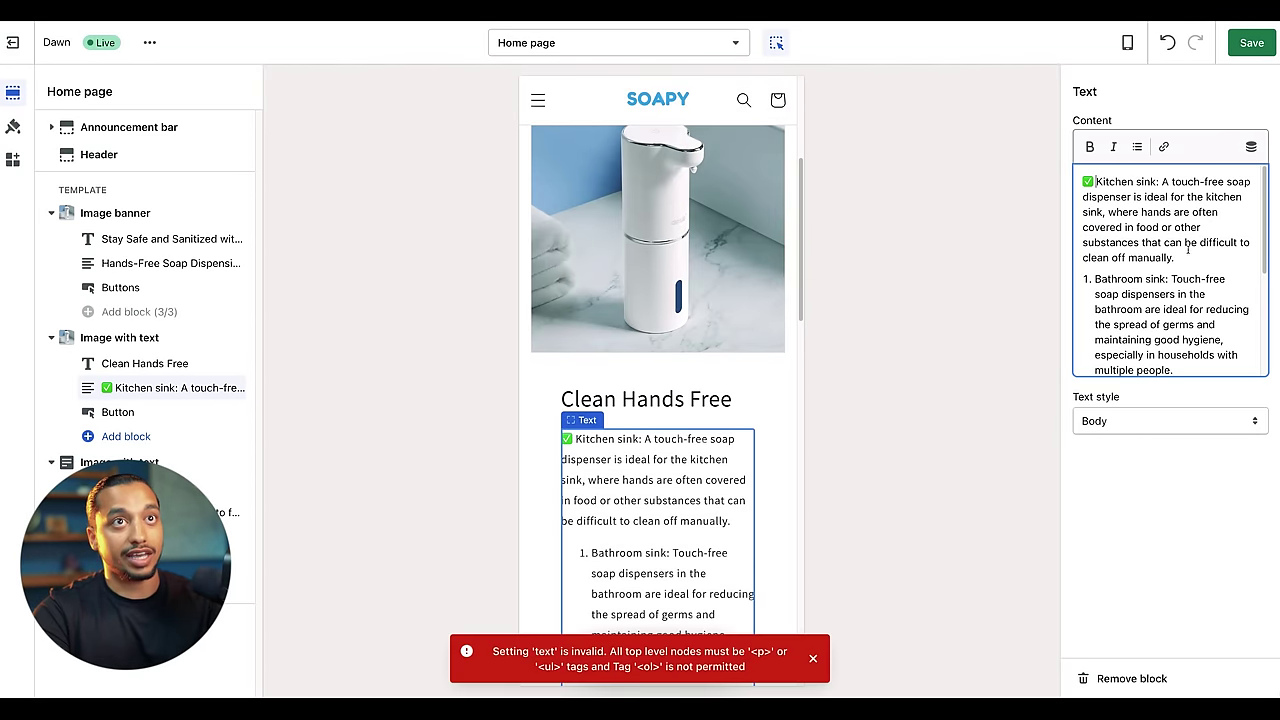
pyautogui.moveTo(1179, 257); pyautogui.dragTo(1108, 212)
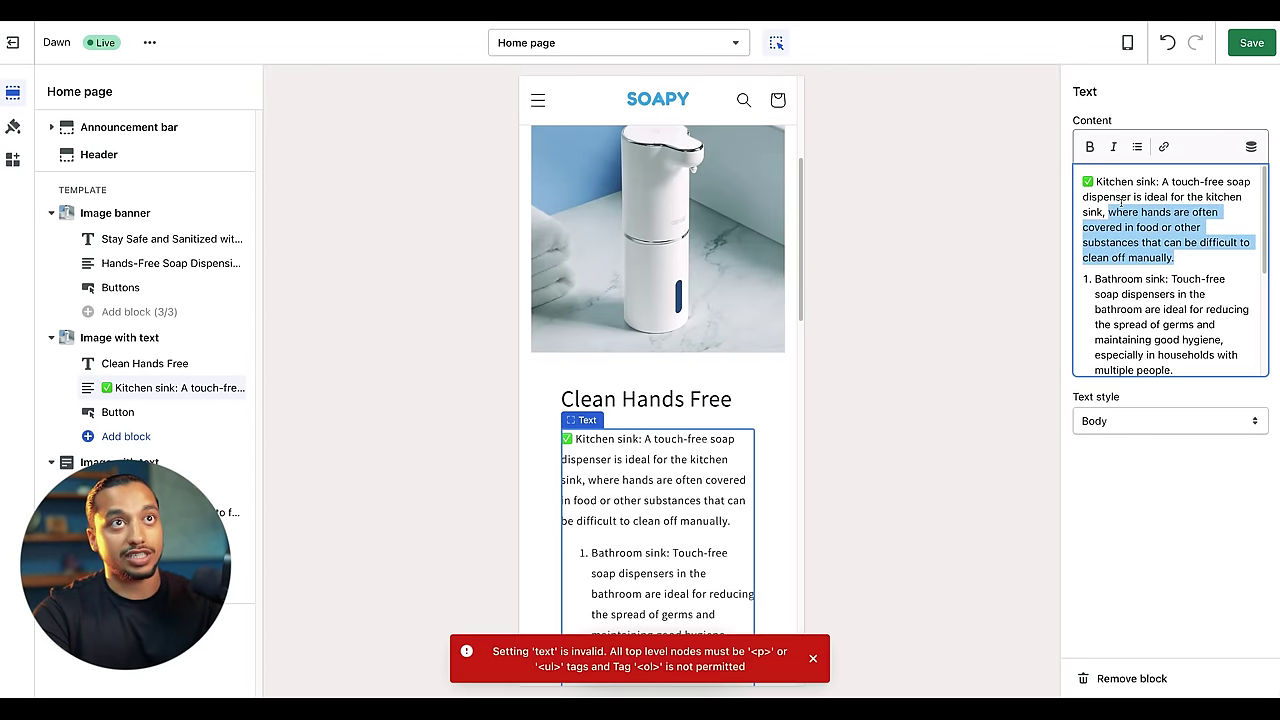
pyautogui.press('BackSpace')
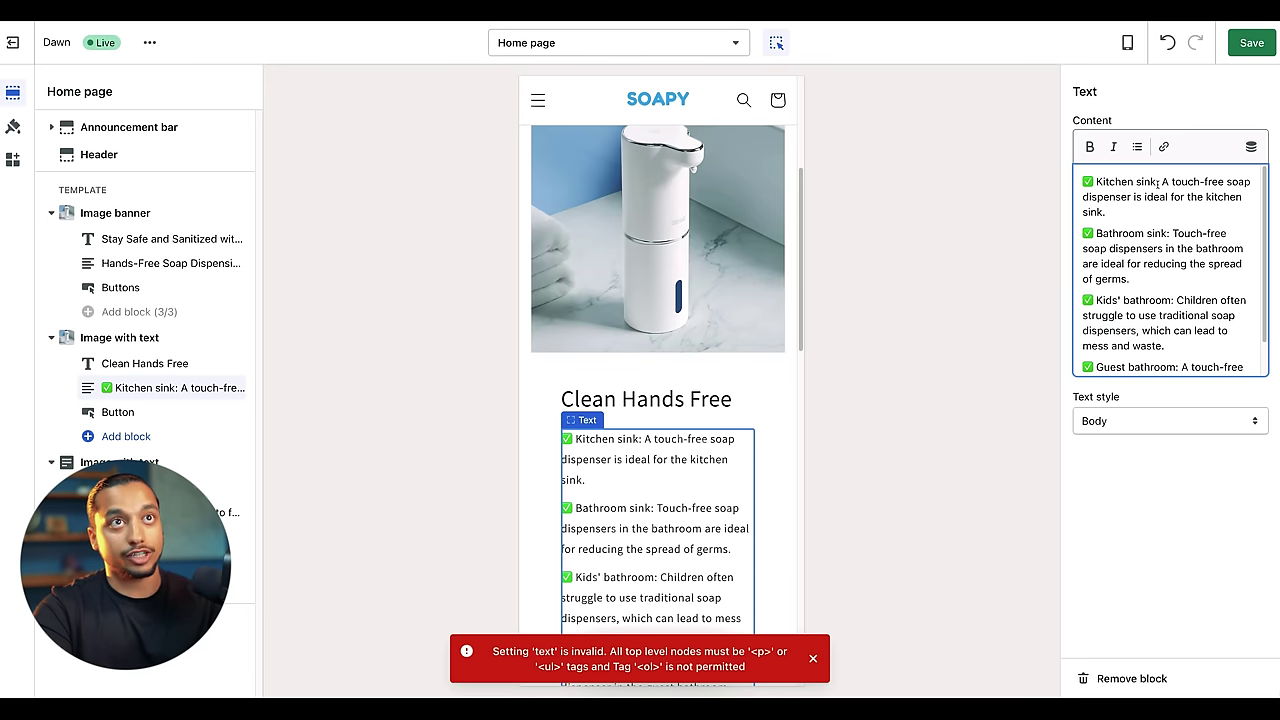
# - Make the lead-in names of the use cases bold: Kitchen sink, Bathroom sink, Kids' bathroom and Guest bathroom
pyautogui.moveTo(1157, 183); pyautogui.dragTo(1097, 183)
pyautogui.click(1089, 147)
pyautogui.moveTo(1098, 233)
pyautogui.mouseDown()
pyautogui.moveTo(1172, 233)
pyautogui.moveTo(1103, 236)
pyautogui.mouseUp()
pyautogui.click(1089, 146)
pyautogui.click(144, 363)
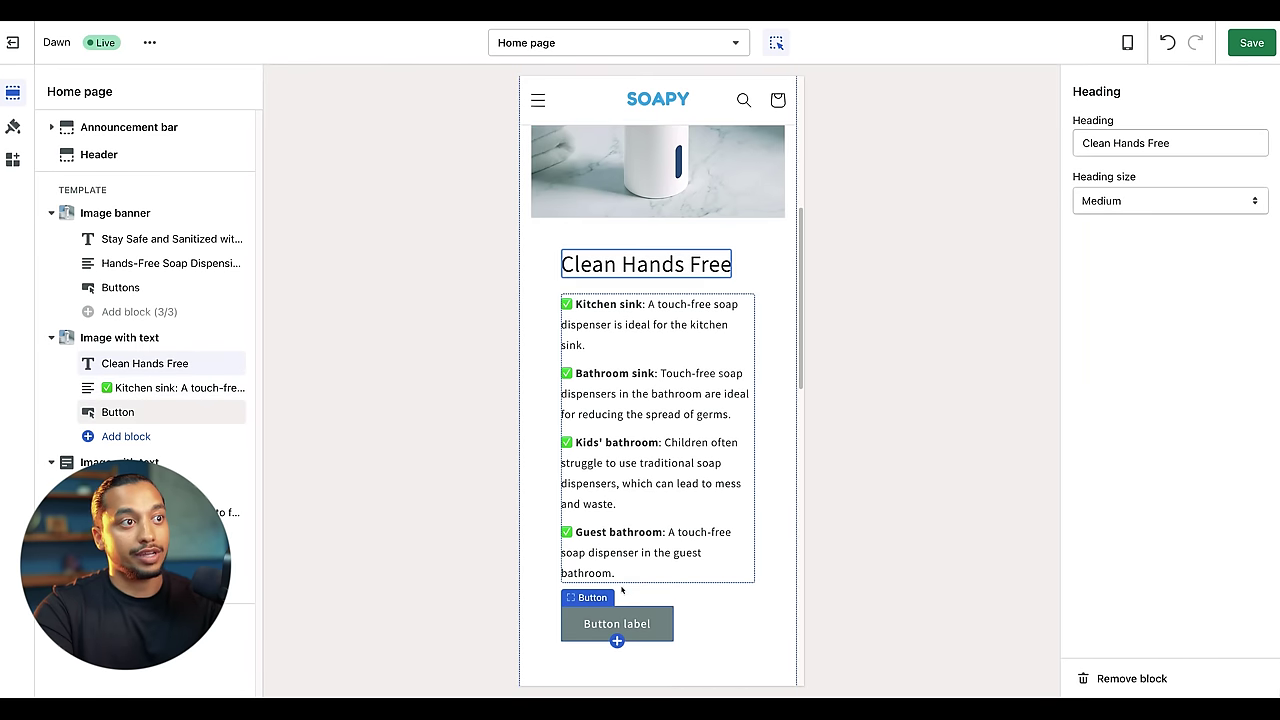
# - Set the button label of the first "Image with text" section to "Shop Now"
pyautogui.click(117, 412)
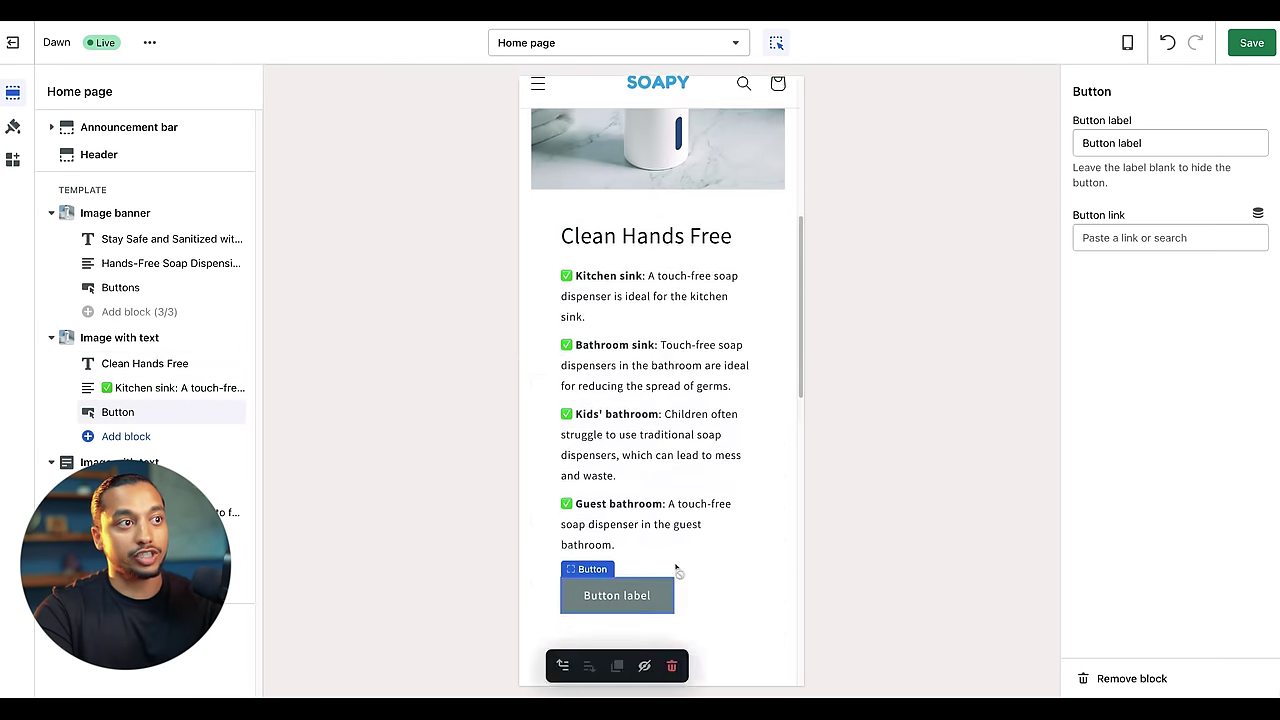
pyautogui.tripleClick(1100, 146)
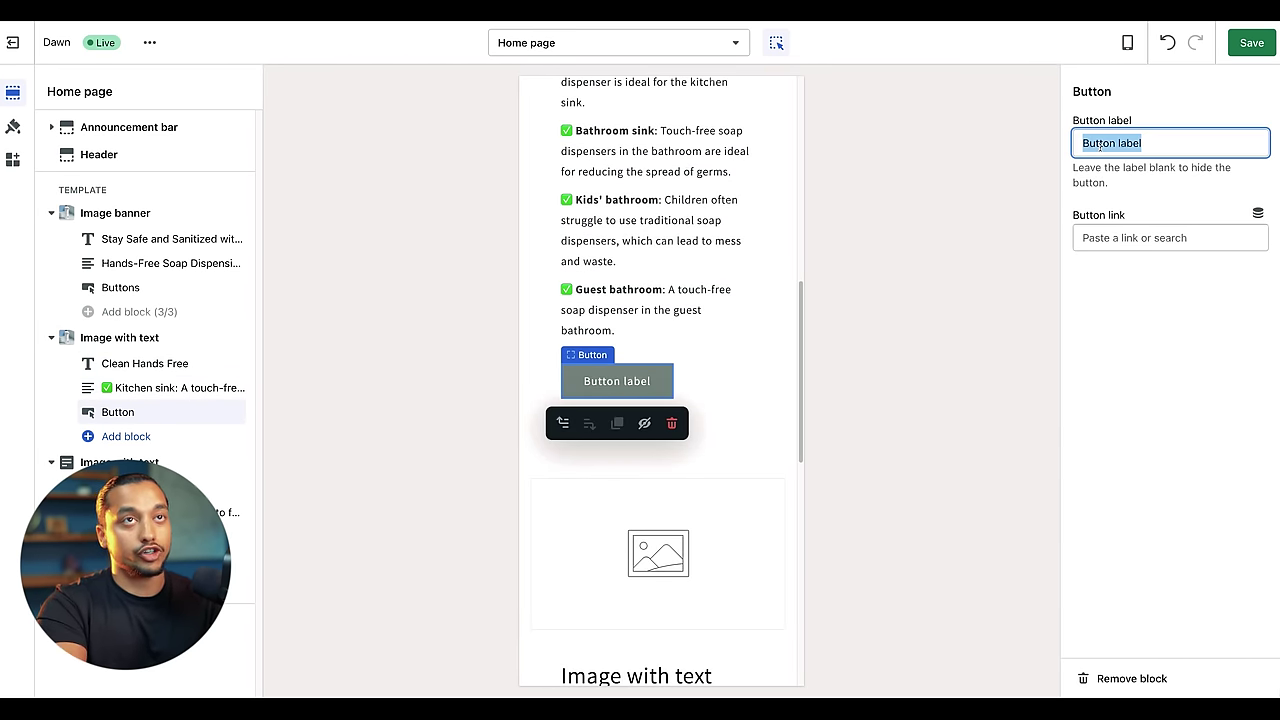
pyautogui.write('Shop Now')
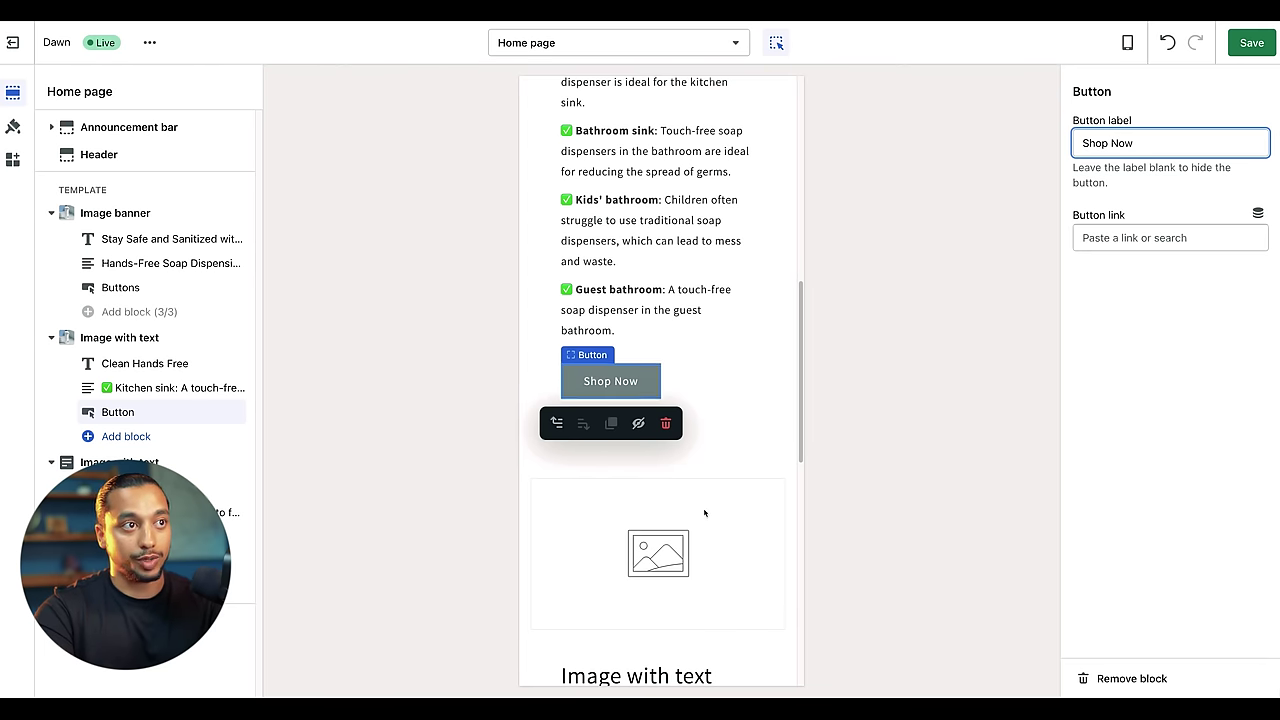
# - Set the second "Image with text" section's image to the library photo captioned "Replaceable liquid Flexible use"
pyautogui.scroll(-1, 729, 524)
pyautogui.scroll(-3, 729, 524)
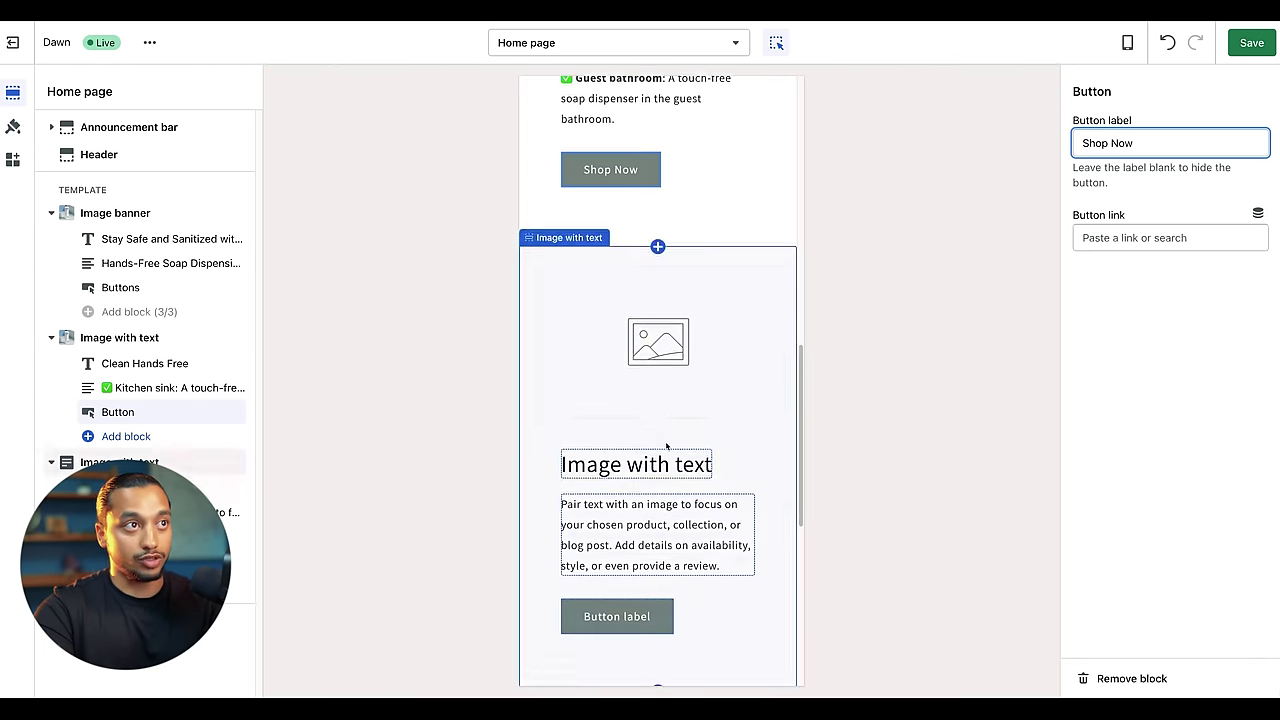
pyautogui.click(612, 228)
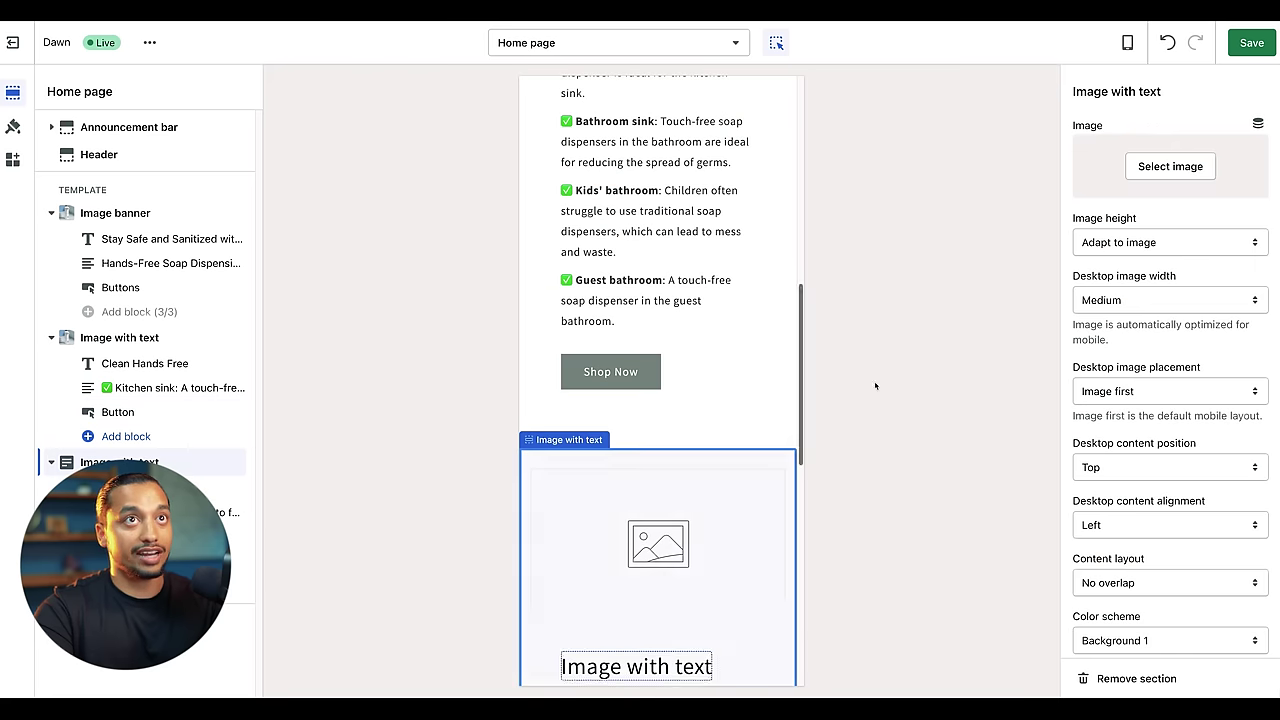
pyautogui.click(1171, 166)
pyautogui.click(1125, 290)
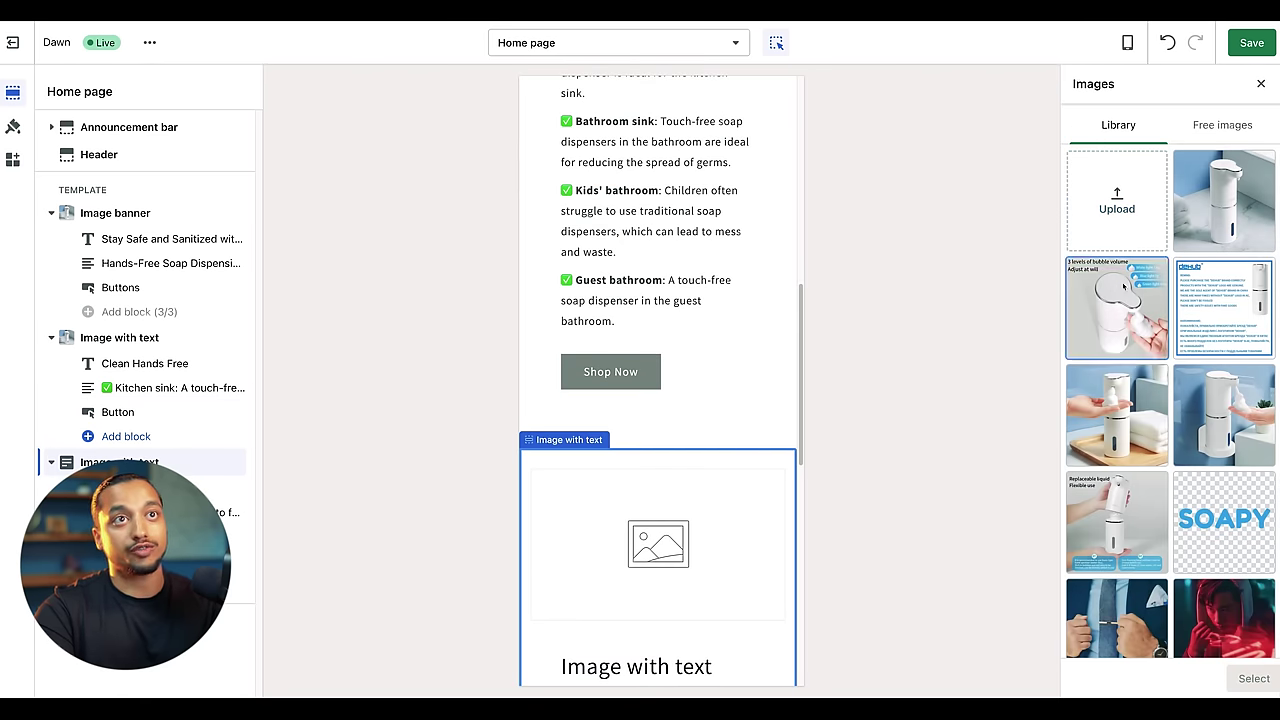
pyautogui.scroll(-1, 765, 458)
pyautogui.click(1117, 520)
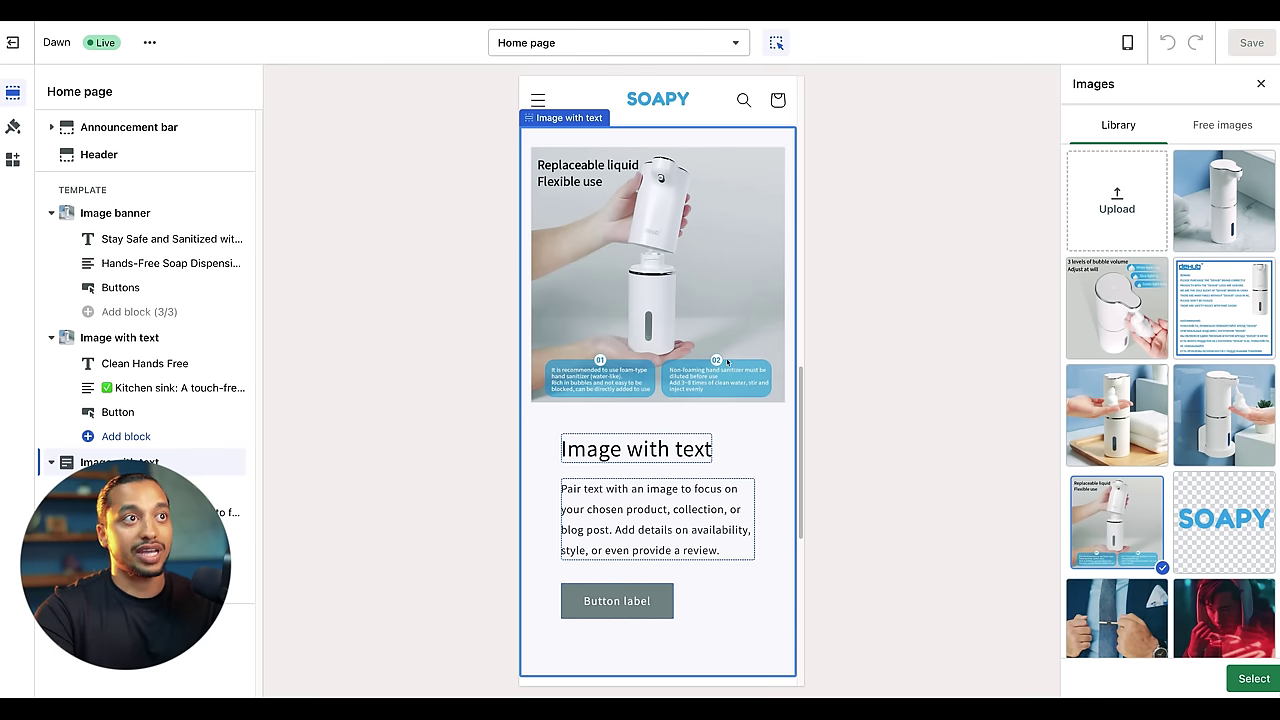
pyautogui.click(1260, 679)
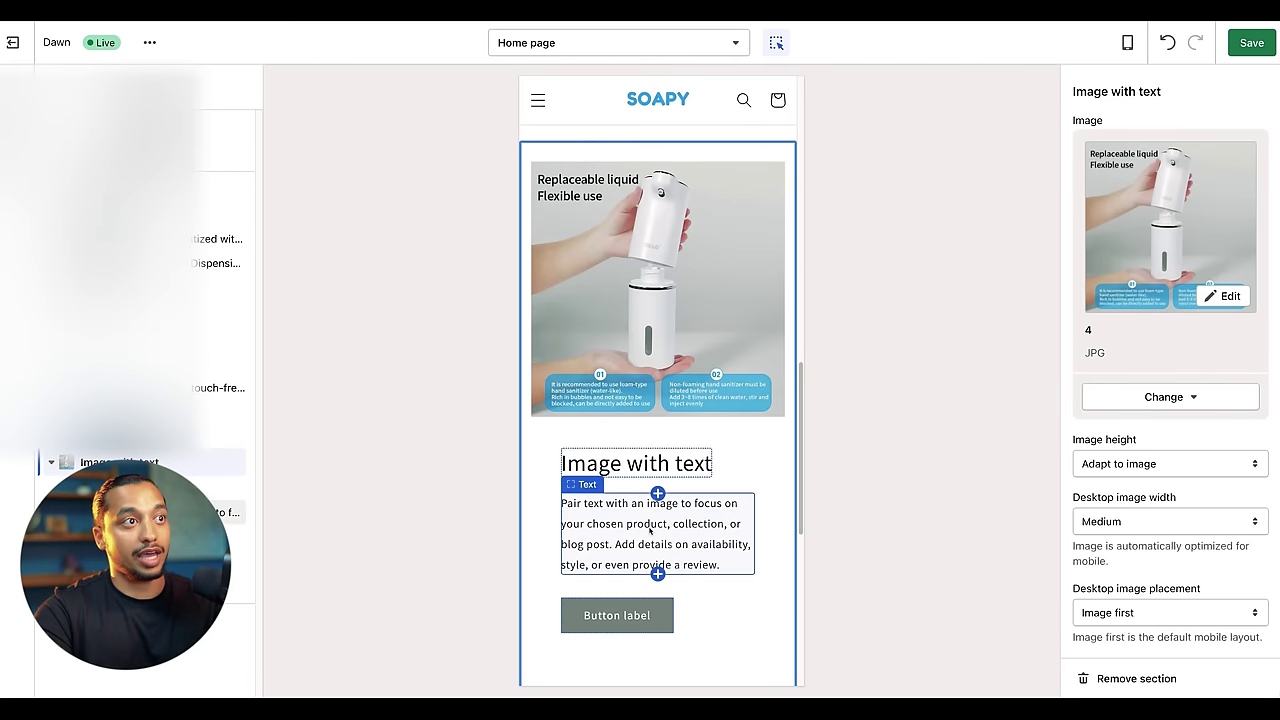
# - Replace the second section's placeholder text with the copied paragraph about the touchless design minimizing germs and bacteria
pyautogui.click(656, 531)
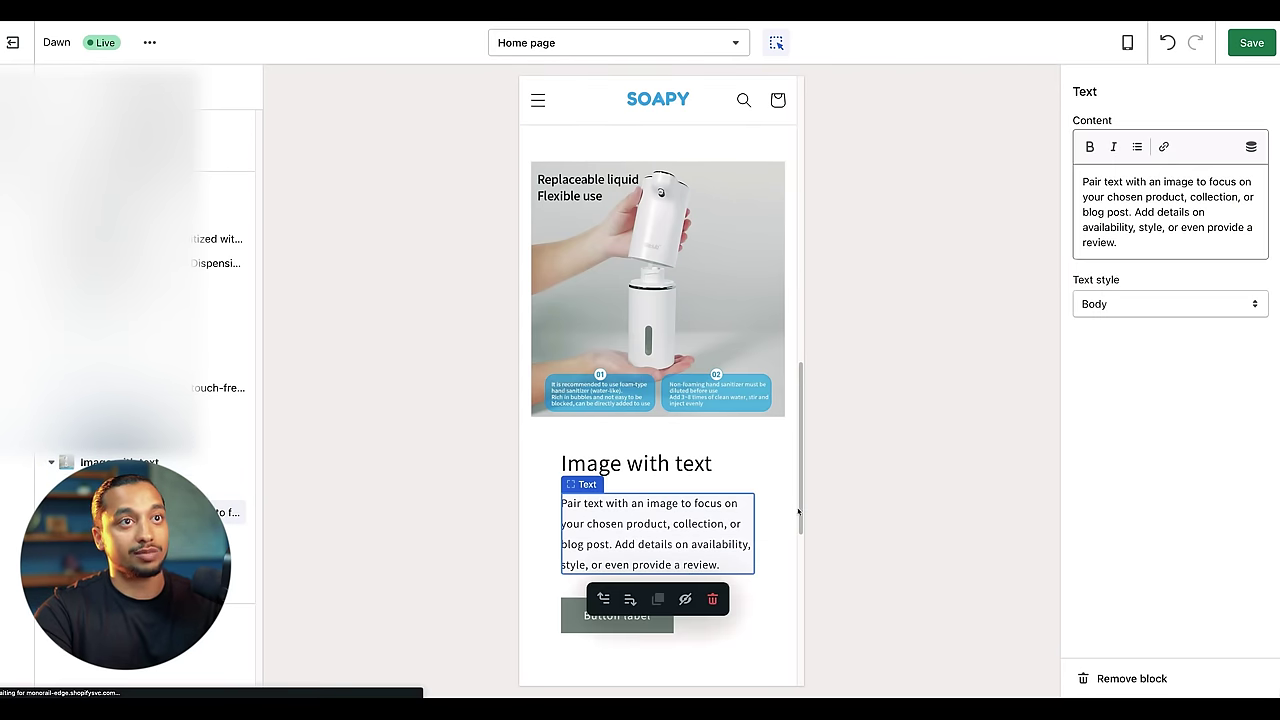
pyautogui.click(1130, 195)
pyautogui.hotkey('ctrl', 'a')
pyautogui.hotkey('ctrl', 'v')
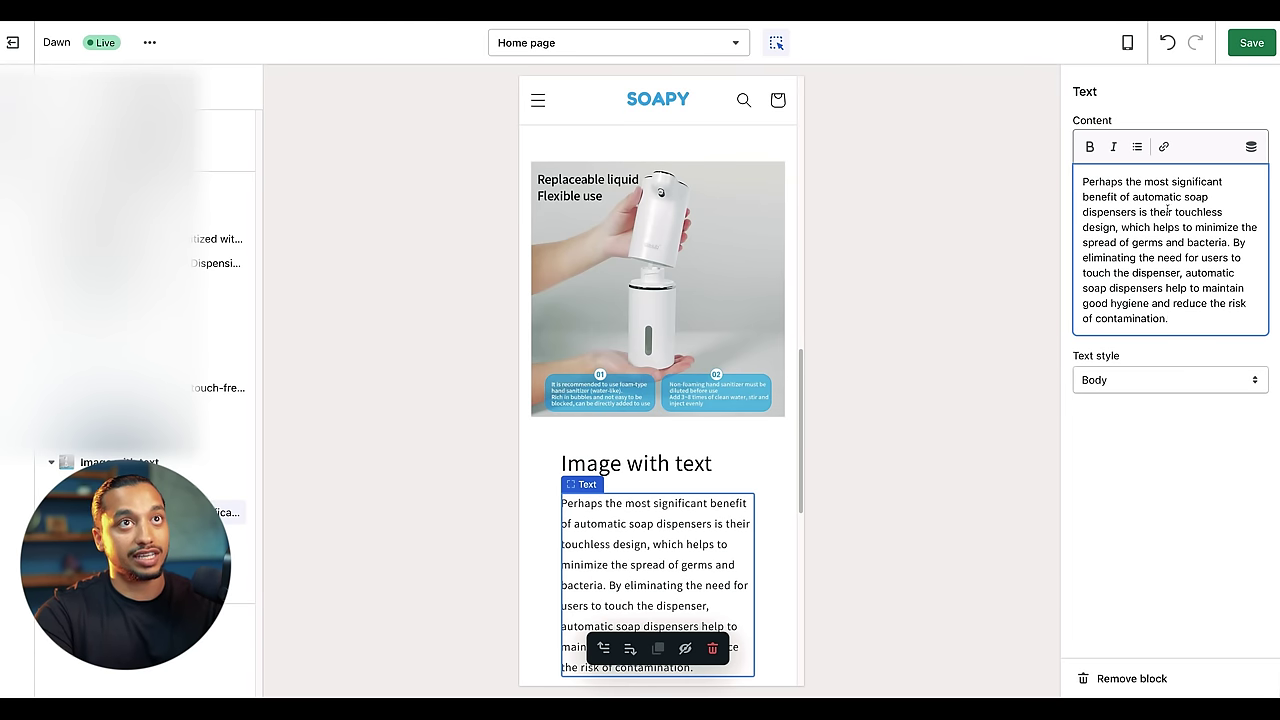
# - Set the heading of the second "Image with text" section to "Say Goodbye To Germs!"
pyautogui.click(636, 463)
pyautogui.click(1140, 143)
pyautogui.hotkey('ctrl', 'a')
pyautogui.write('Say Goodbye To Germs!')
# - Set the button label of the second "Image with text" section to "Shop Now"
pyautogui.click(140, 537)
pyautogui.click(1176, 139)
pyautogui.hotkey('ctrl', 'a')
pyautogui.write('Shopw')
pyautogui.press('BackSpace')
pyautogui.write('Now')
# - Hide the Info menu block in the footer and view the settings of the Our mission and Quick links blocks
pyautogui.scroll(-3, 705, 417)
pyautogui.scroll(-7, 705, 417)
pyautogui.scroll(-3, 702, 411)
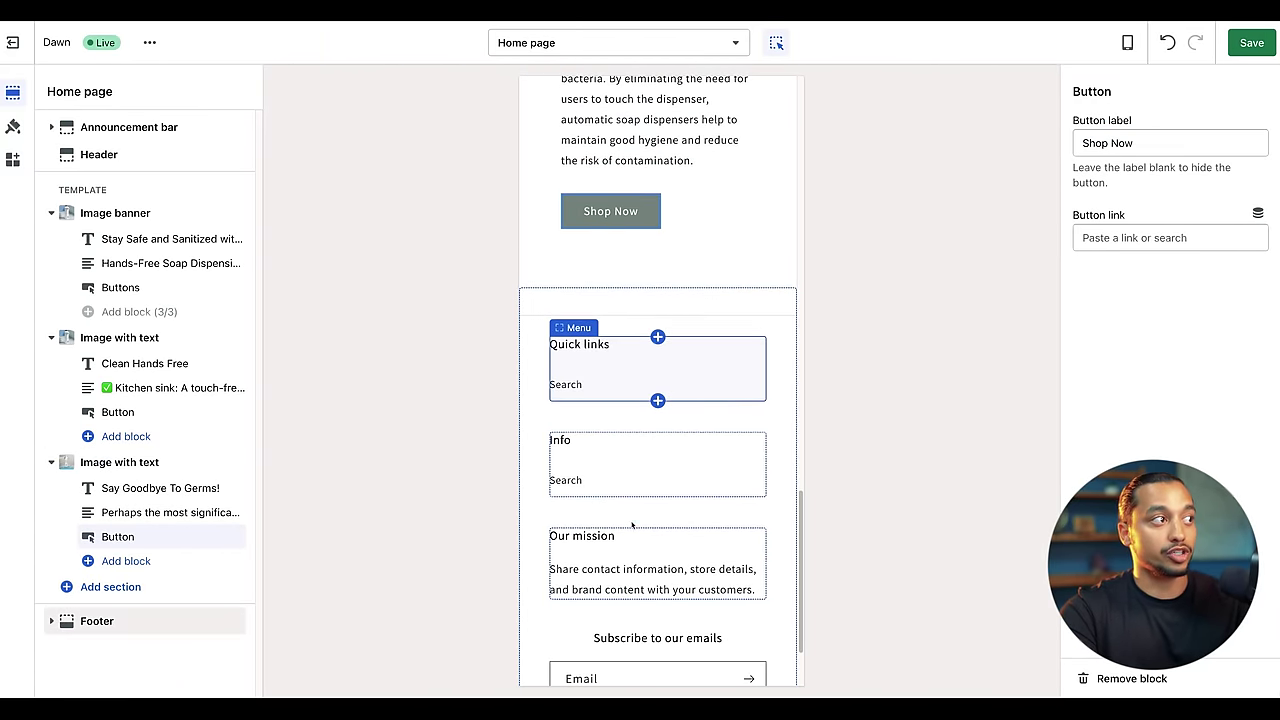
pyautogui.scroll(-2, 640, 590)
pyautogui.click(123, 619)
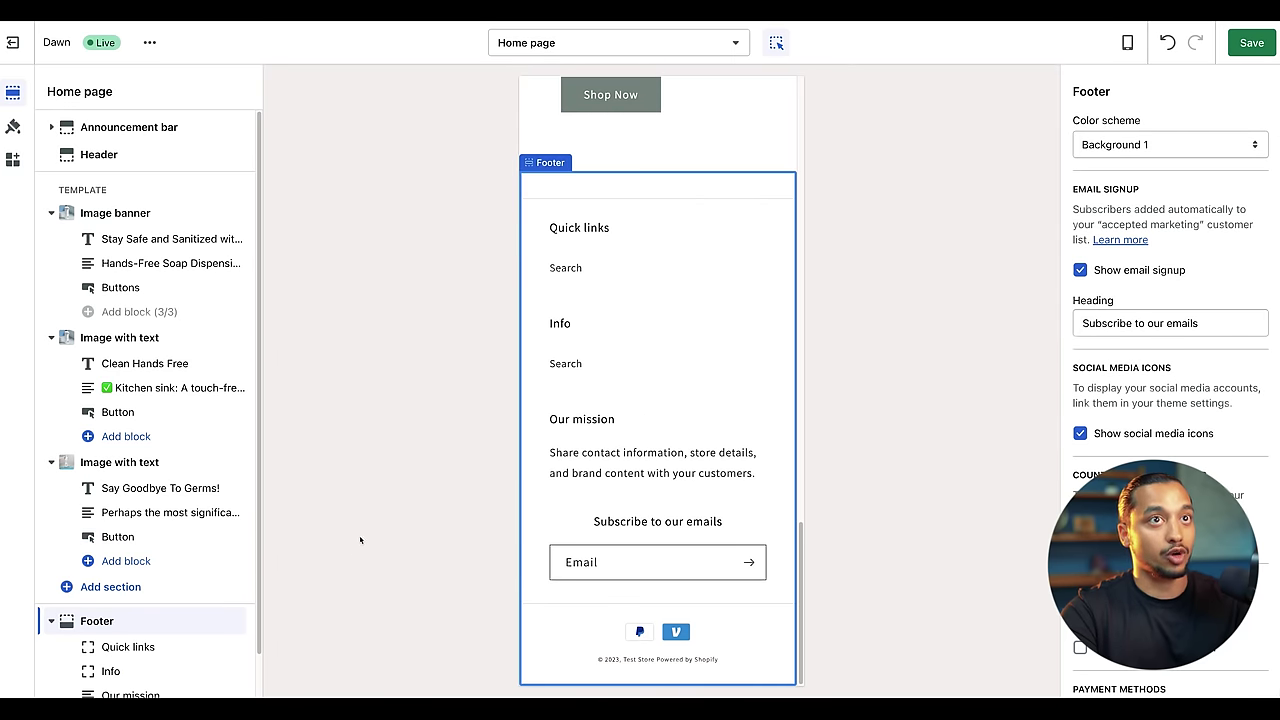
pyautogui.click(130, 671)
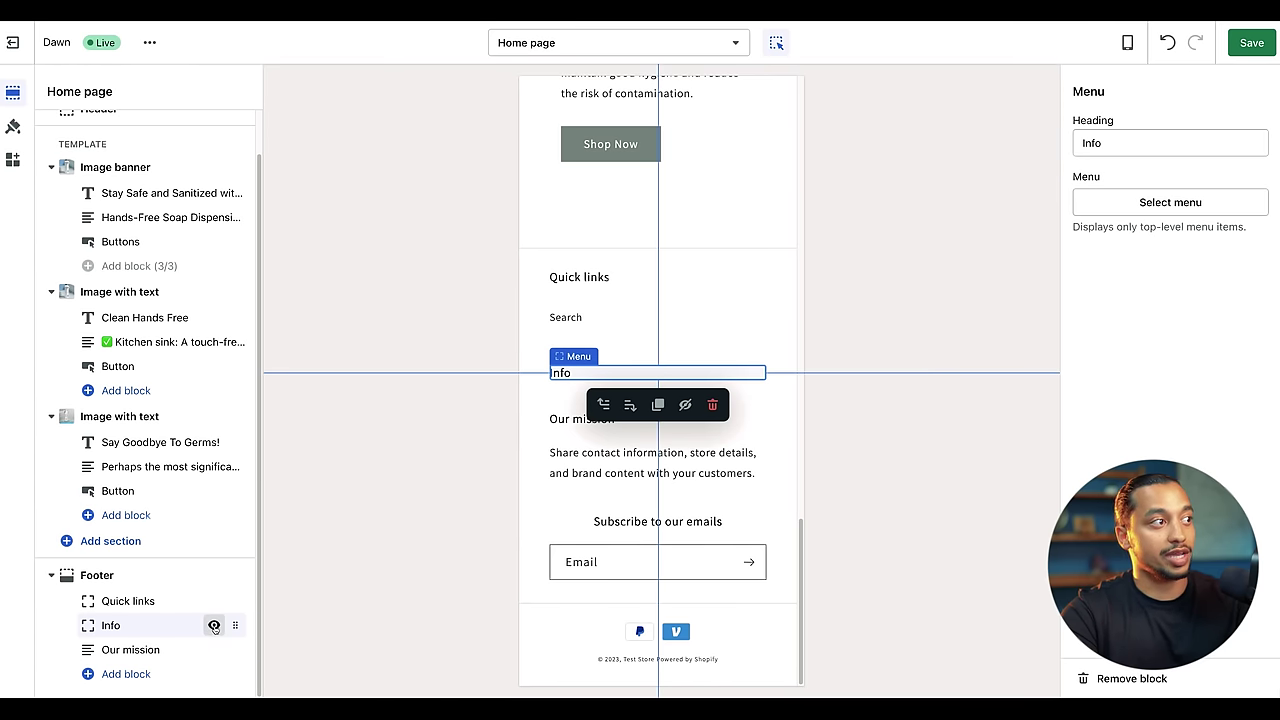
pyautogui.click(213, 626)
pyautogui.click(144, 651)
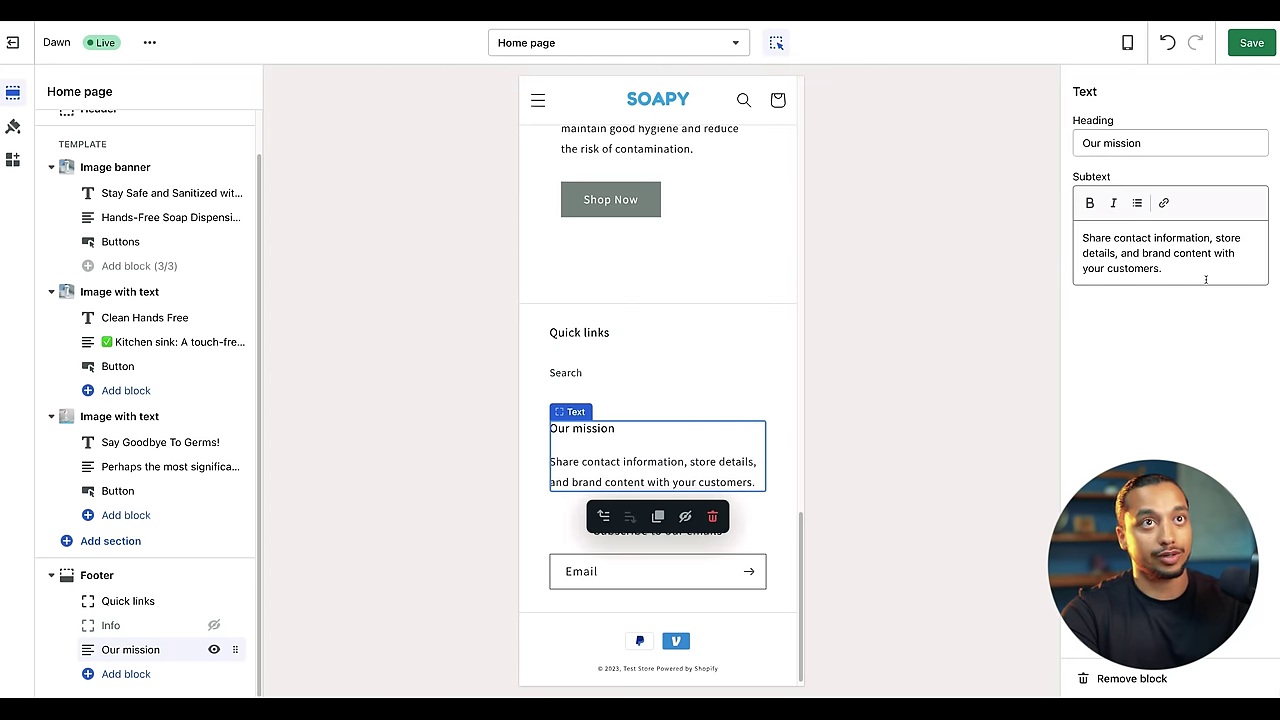
pyautogui.click(566, 357)
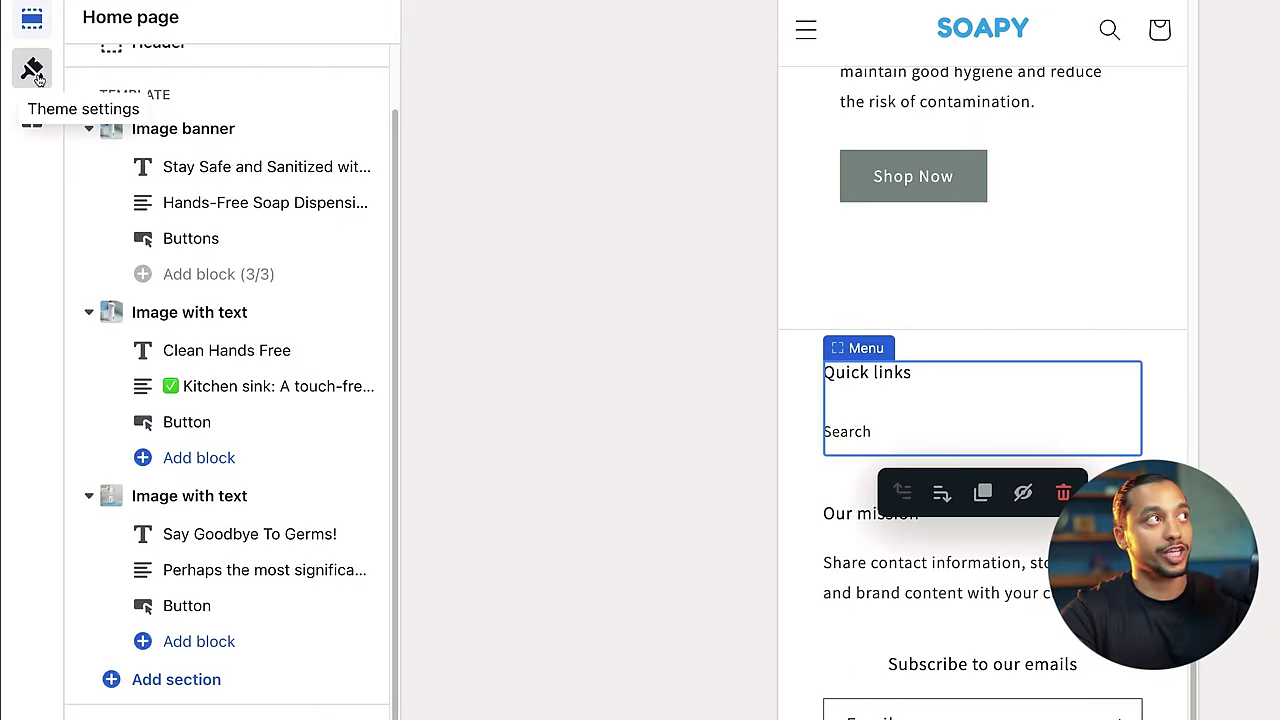
# - Set the theme's Accent 1 color, used for solid button backgrounds, to #25A9E7 and check the home page preview
pyautogui.click(35, 76)
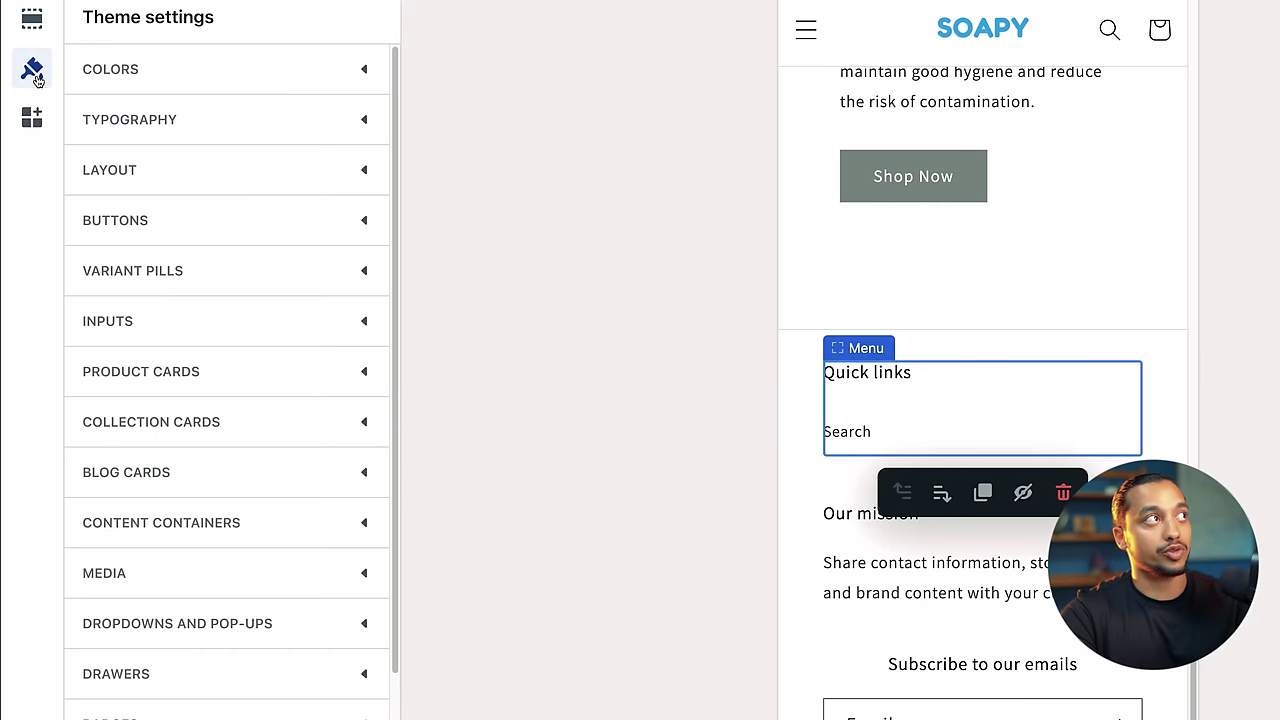
pyautogui.click(117, 72)
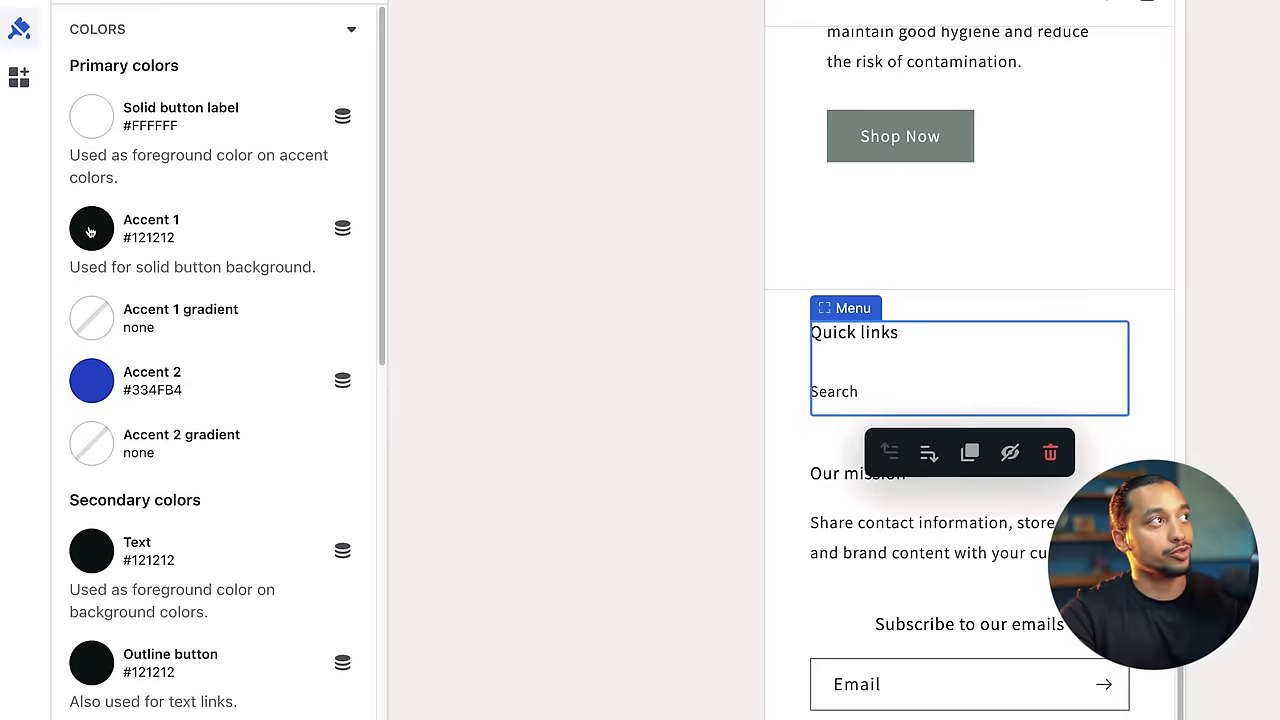
pyautogui.click(62, 261)
pyautogui.doubleClick(185, 476)
pyautogui.write('25A9E7')
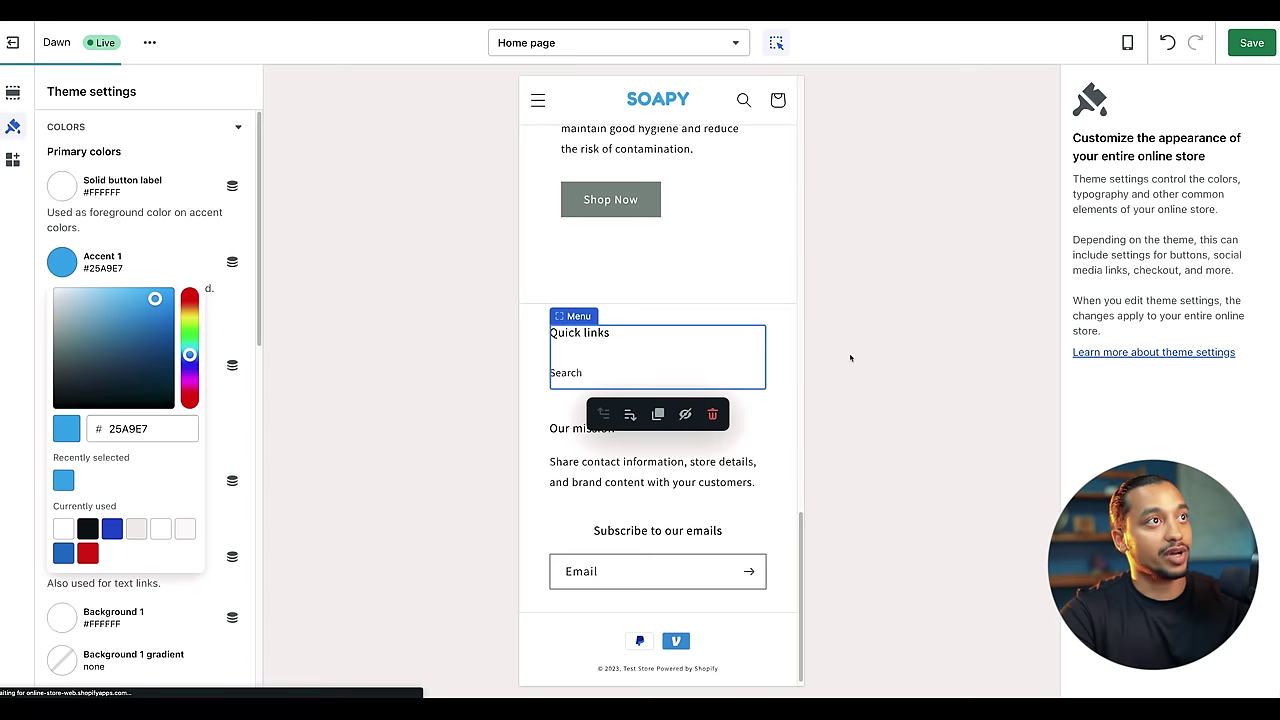
pyautogui.click(1252, 367)
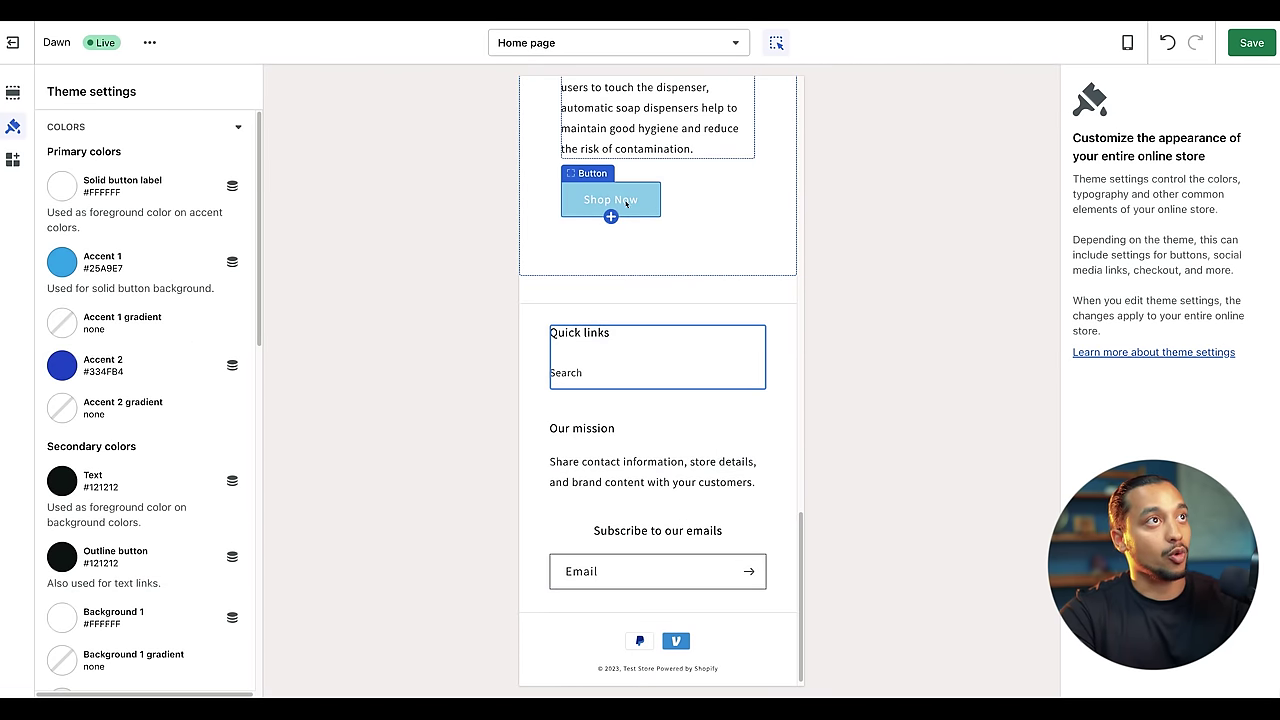
pyautogui.scroll(5, 634, 200)
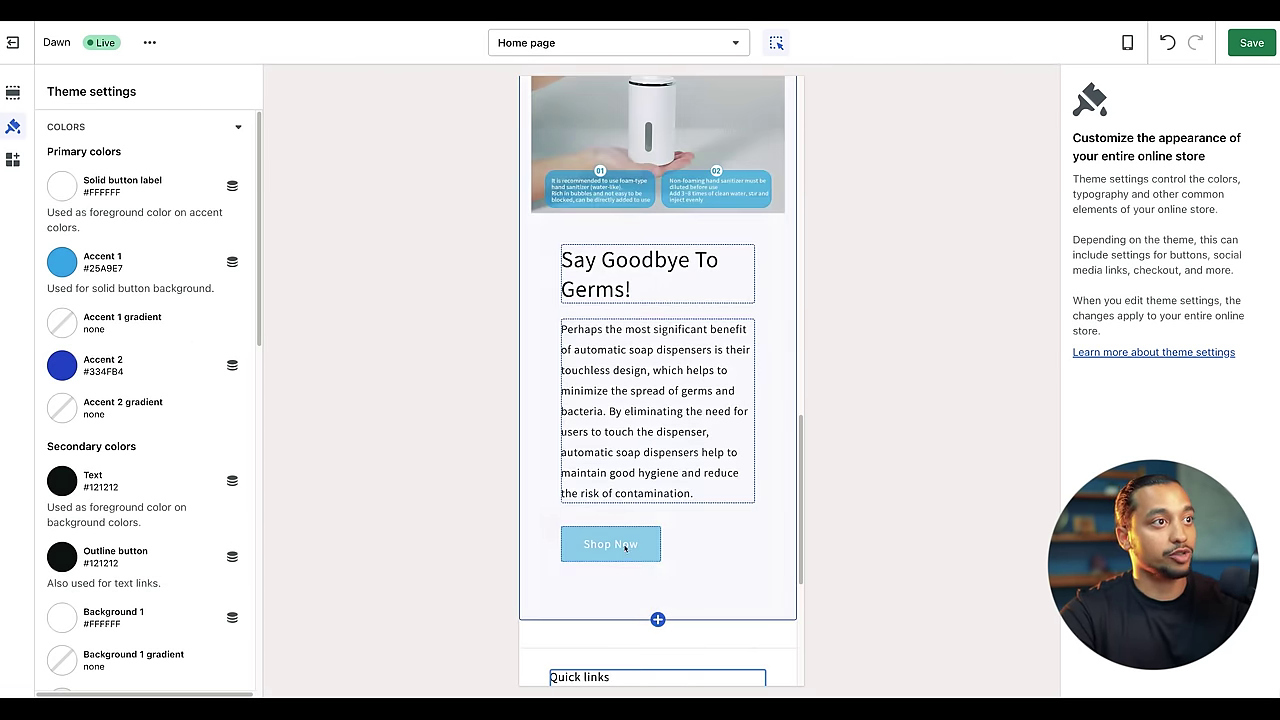
pyautogui.scroll(10, 630, 523)
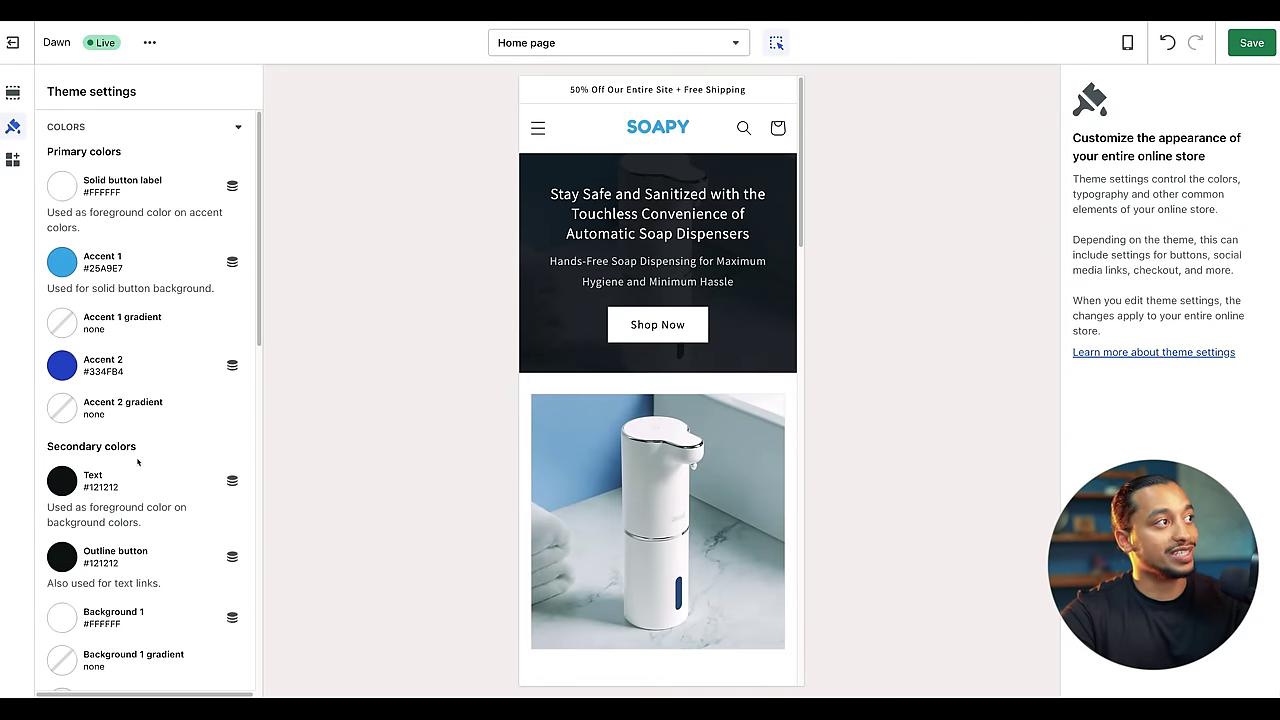
pyautogui.scroll(-1, 138, 461)
pyautogui.click(59, 457)
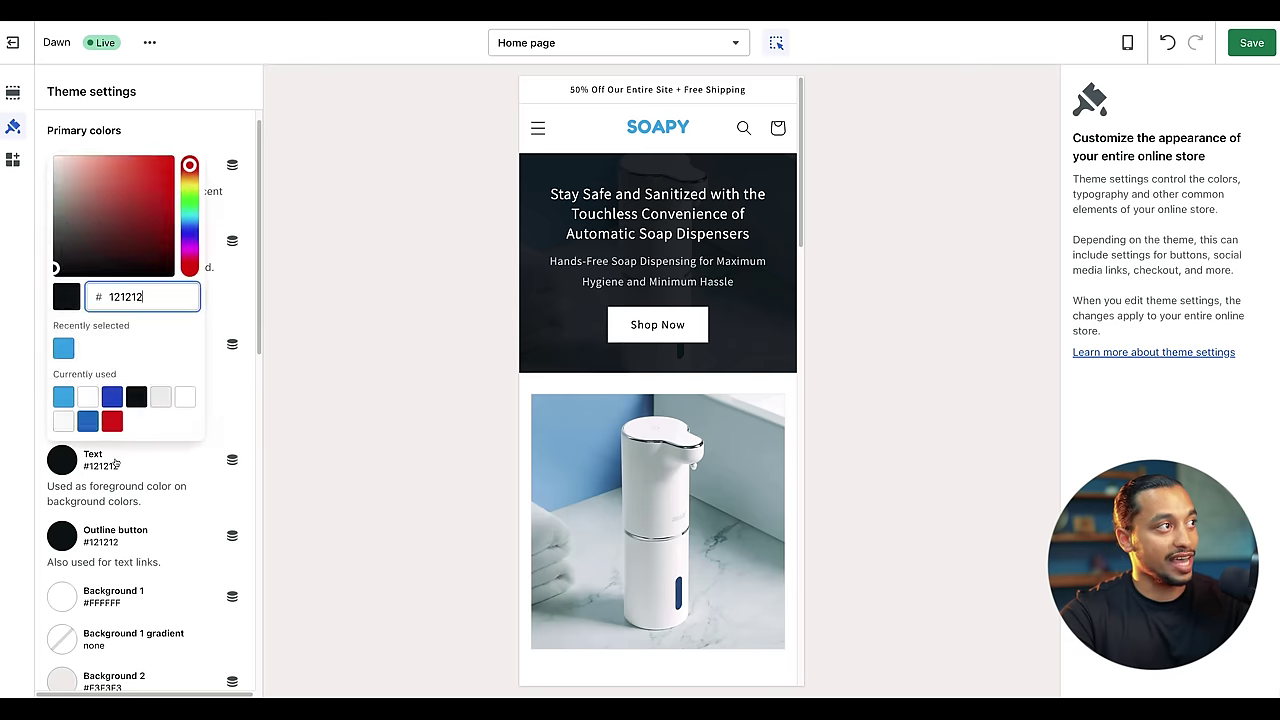
pyautogui.click(145, 484)
pyautogui.scroll(1, 53, 135)
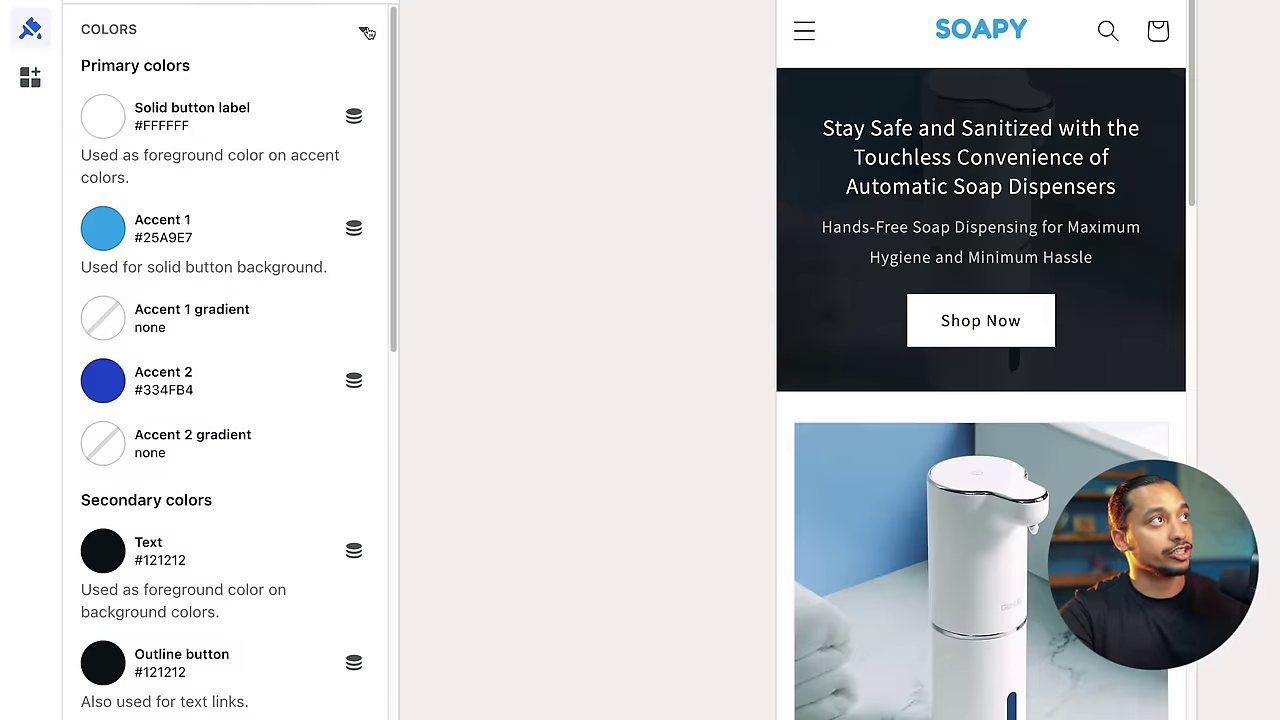
# - Change the theme's heading font to Dosis Regular in the typography settings
pyautogui.click(185, 131)
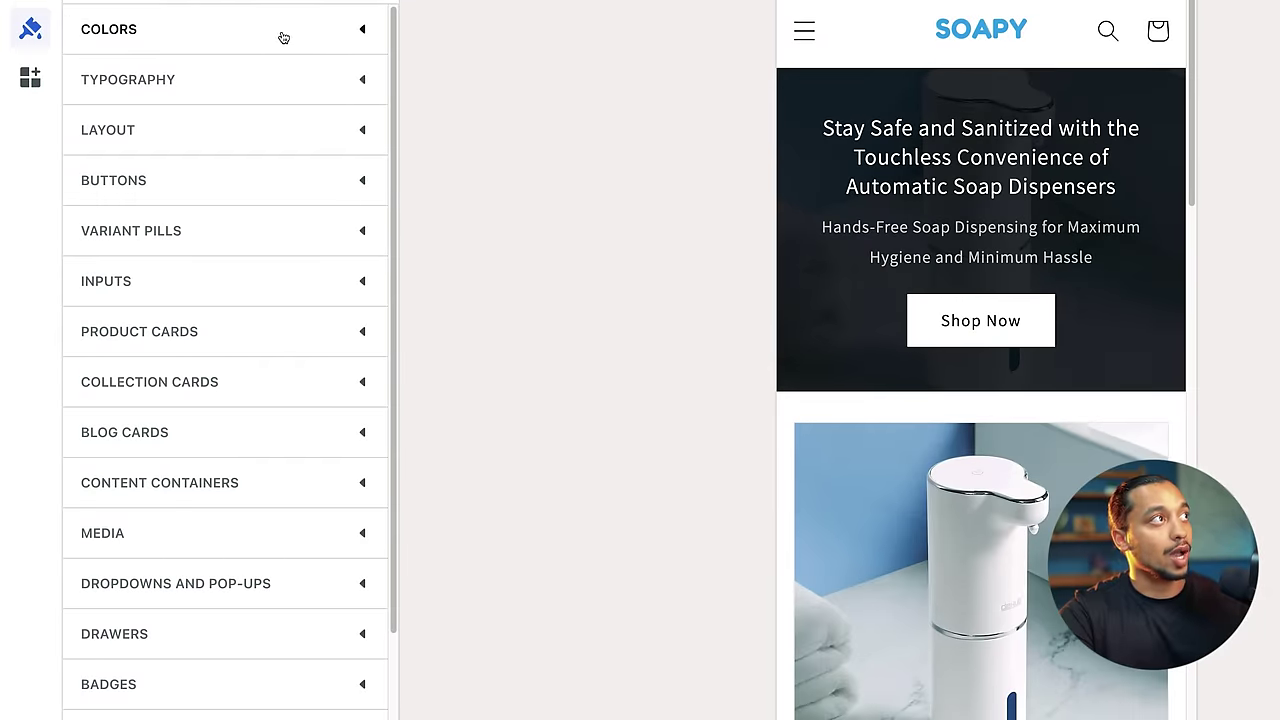
pyautogui.click(178, 79)
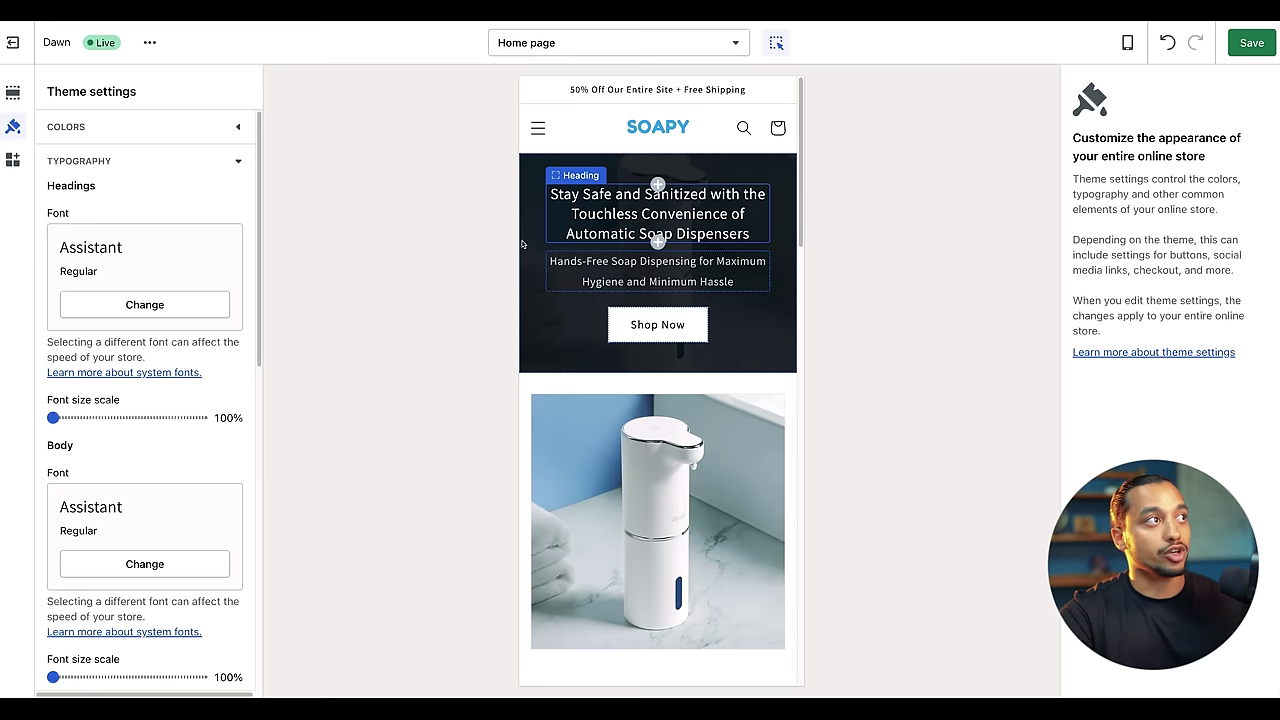
pyautogui.click(128, 315)
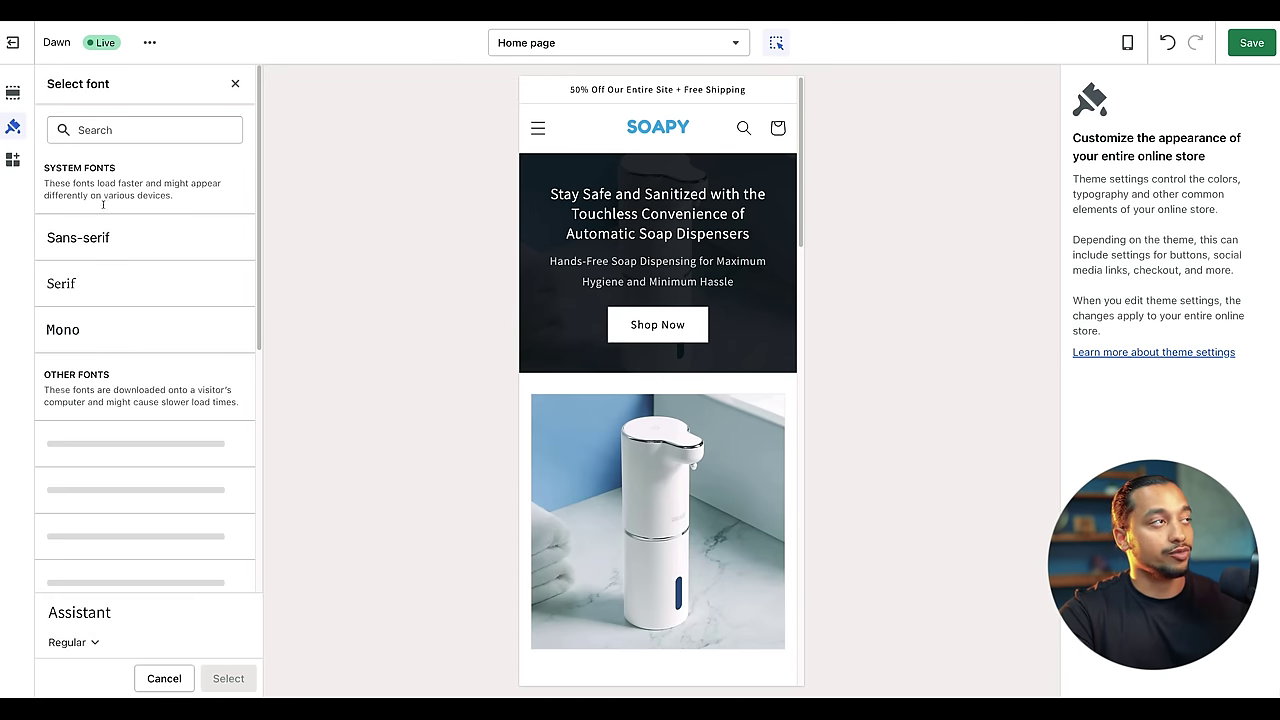
pyautogui.scroll(-2, 150, 440)
pyautogui.scroll(-6, 165, 470)
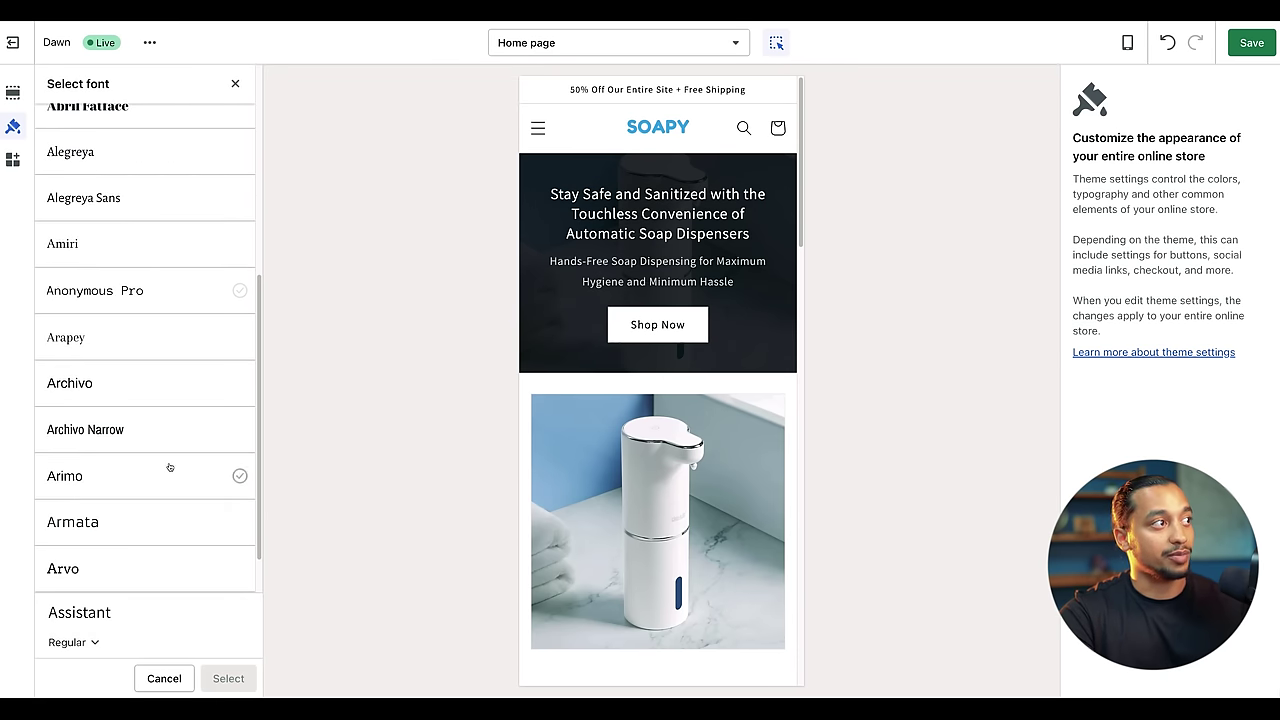
pyautogui.scroll(-4, 165, 430)
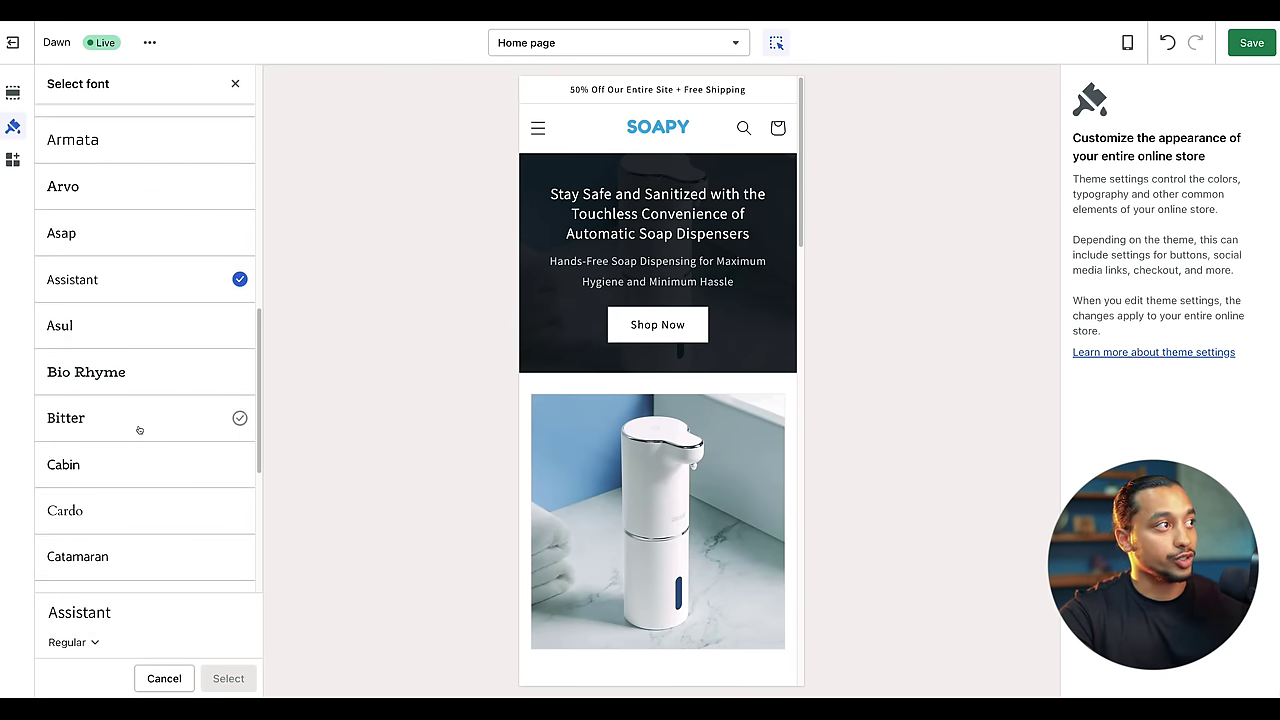
pyautogui.scroll(-2, 141, 438)
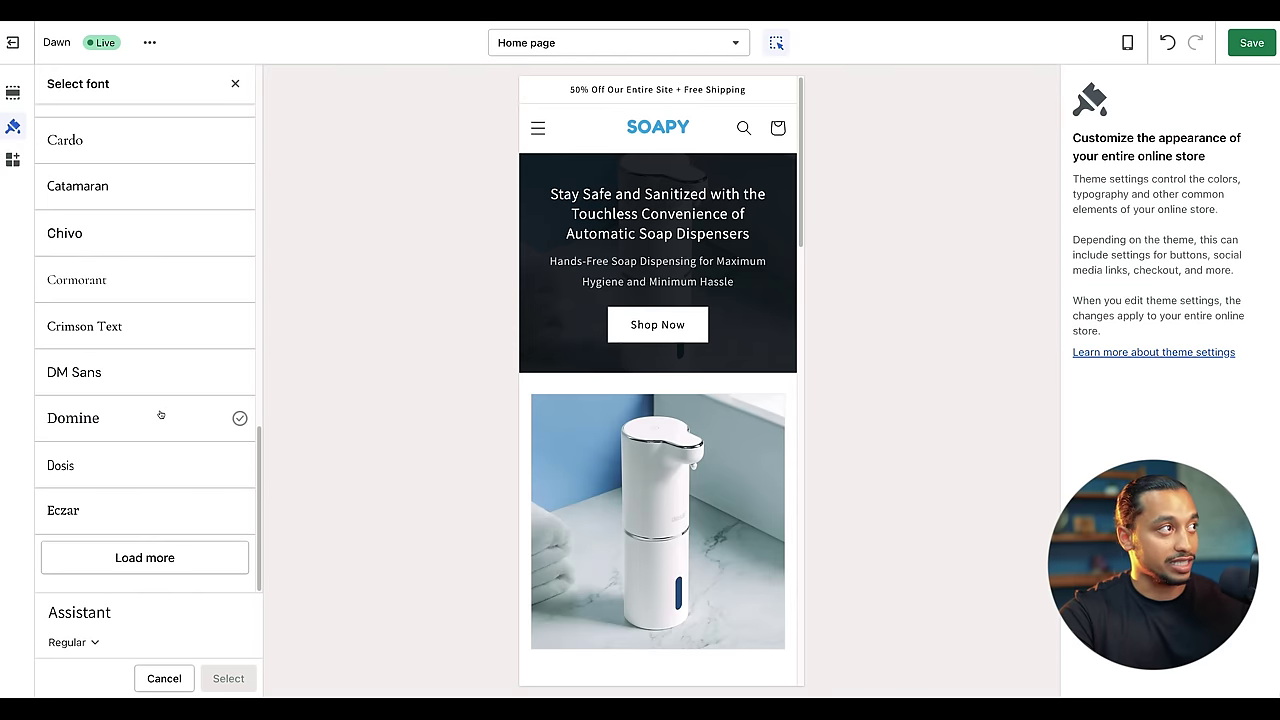
pyautogui.click(103, 465)
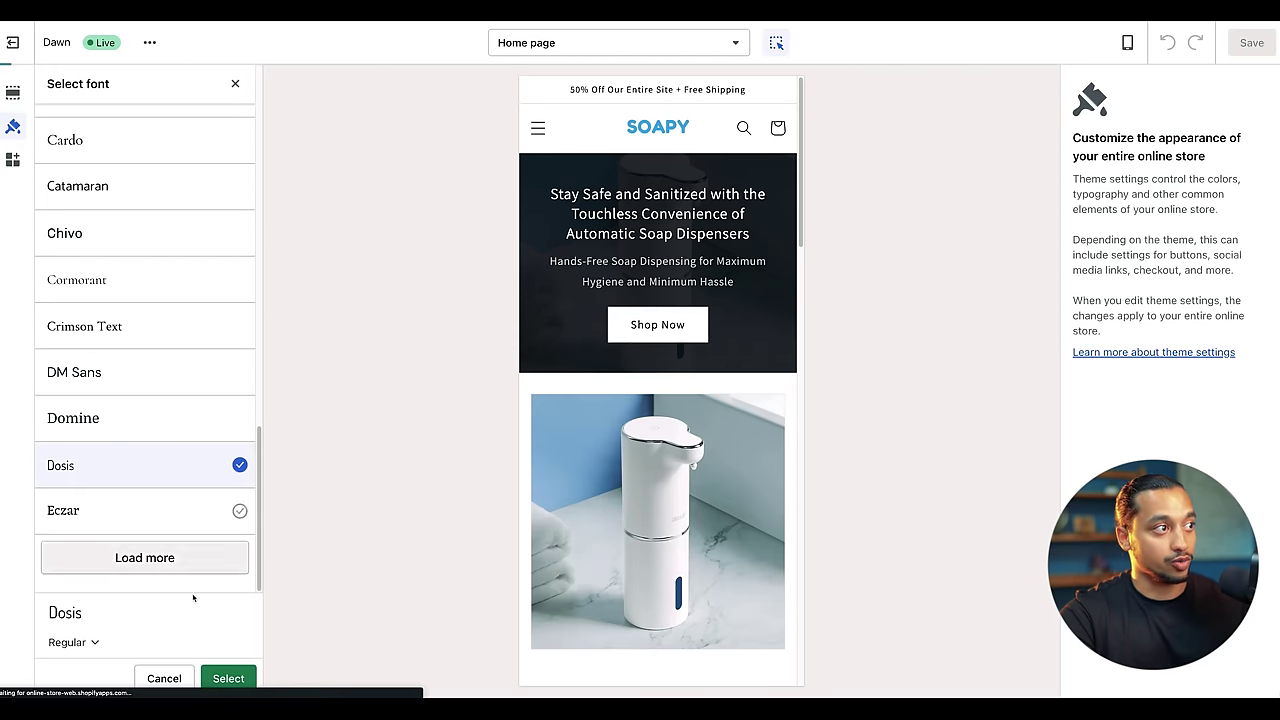
pyautogui.click(240, 677)
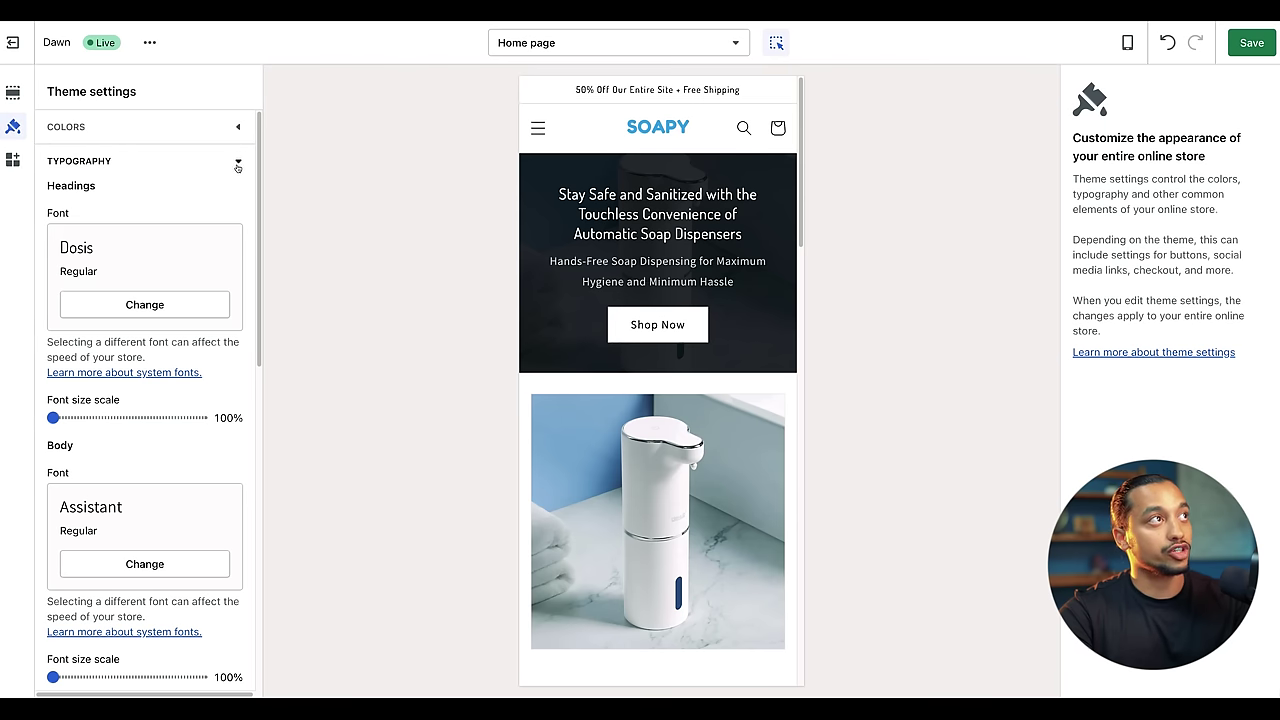
pyautogui.click(237, 161)
# - Set the checkout's custom logo image to the SOAPY logo from the image library
pyautogui.scroll(-3, 157, 451)
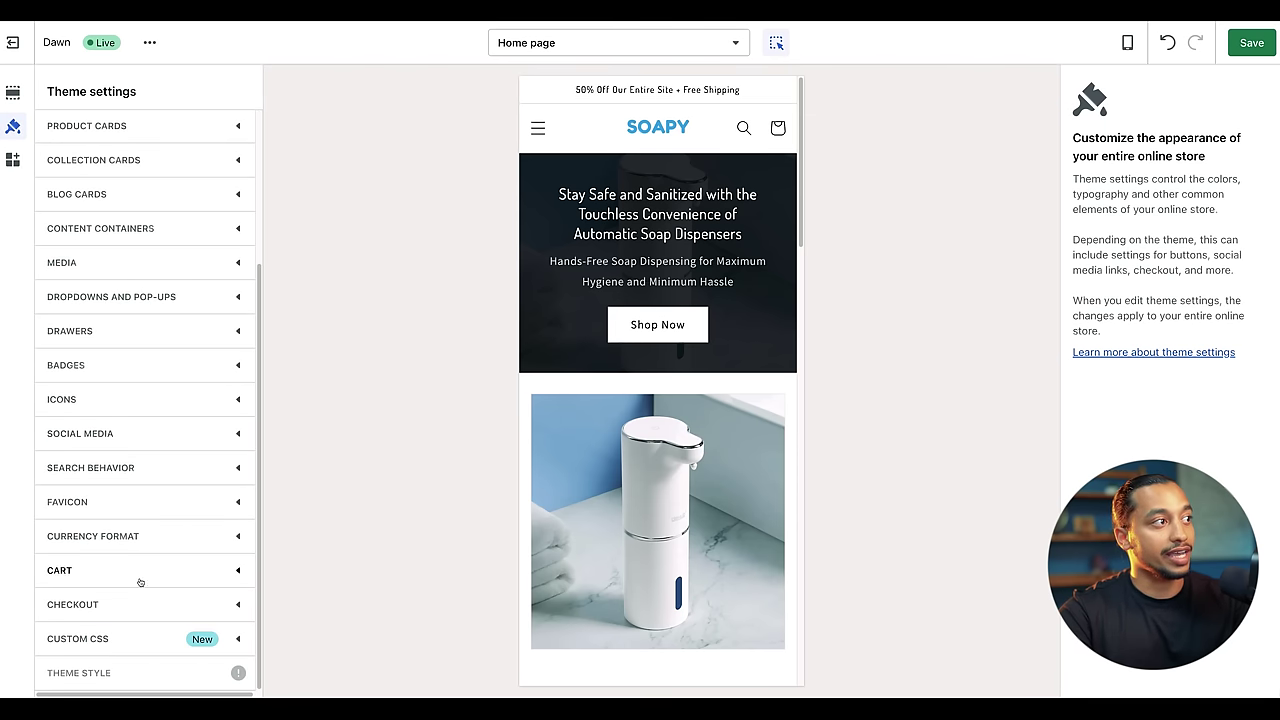
pyautogui.click(83, 605)
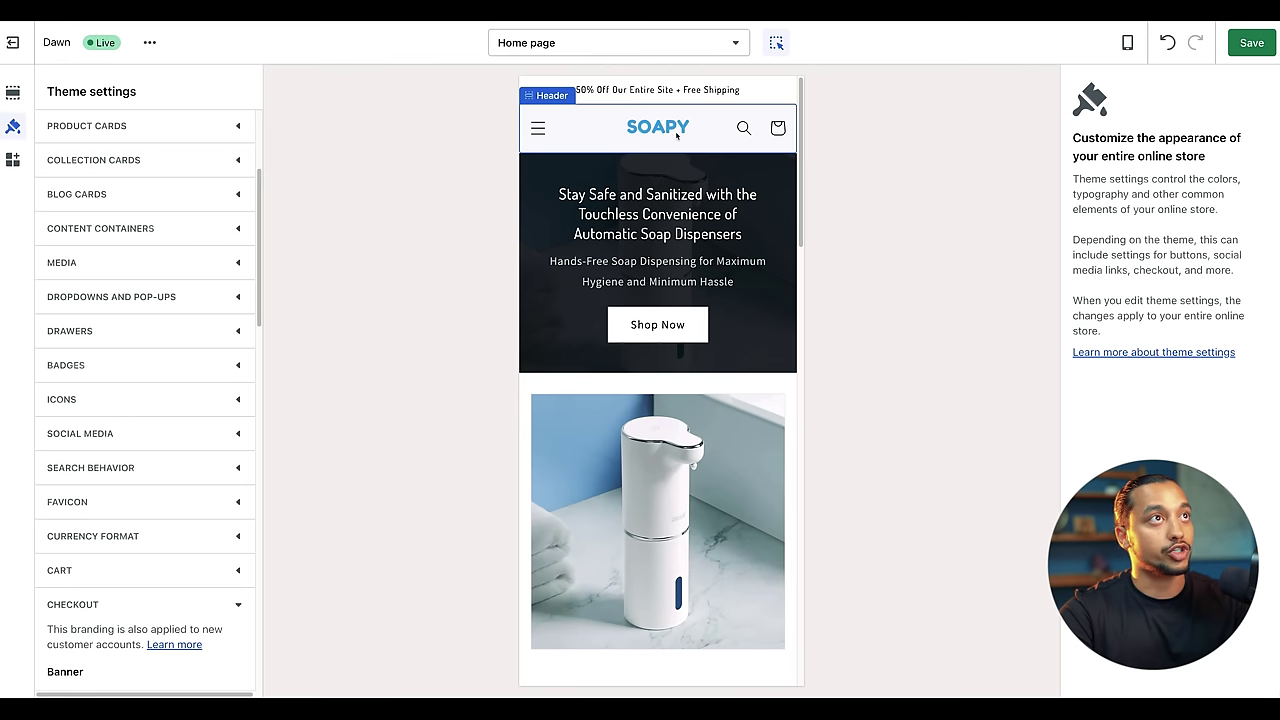
pyautogui.scroll(-4, 177, 512)
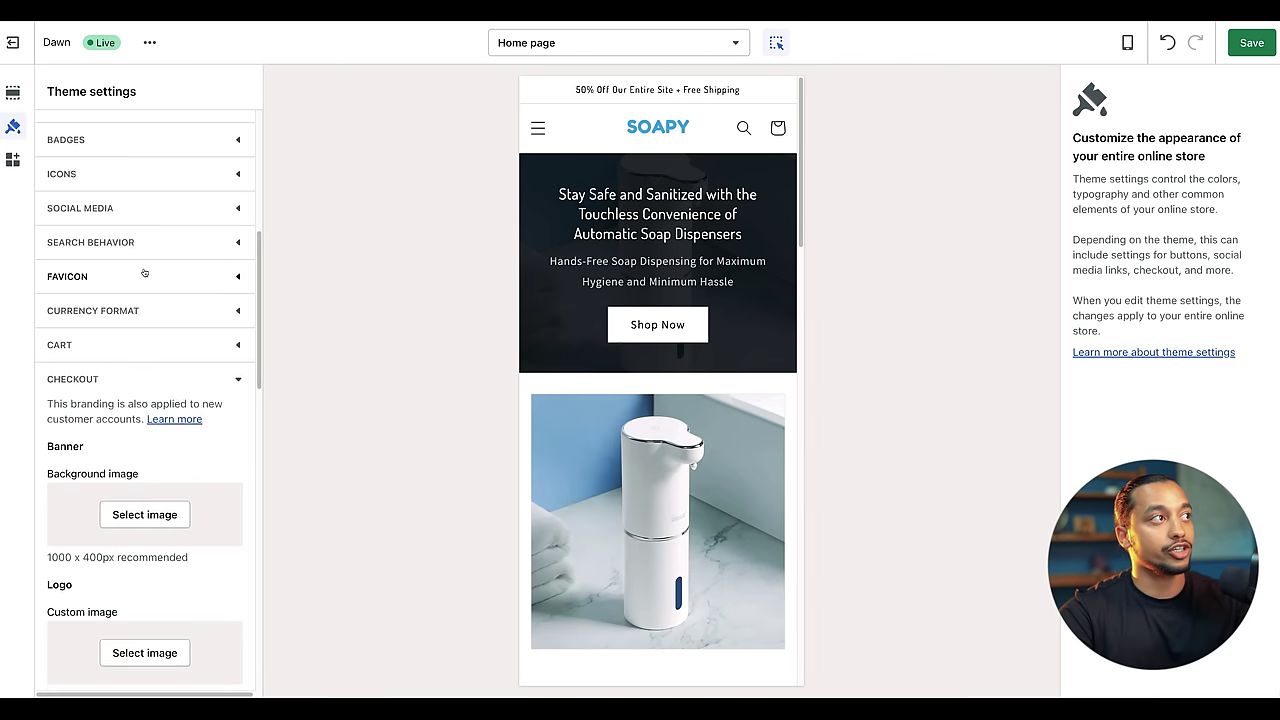
pyautogui.scroll(-2, 219, 509)
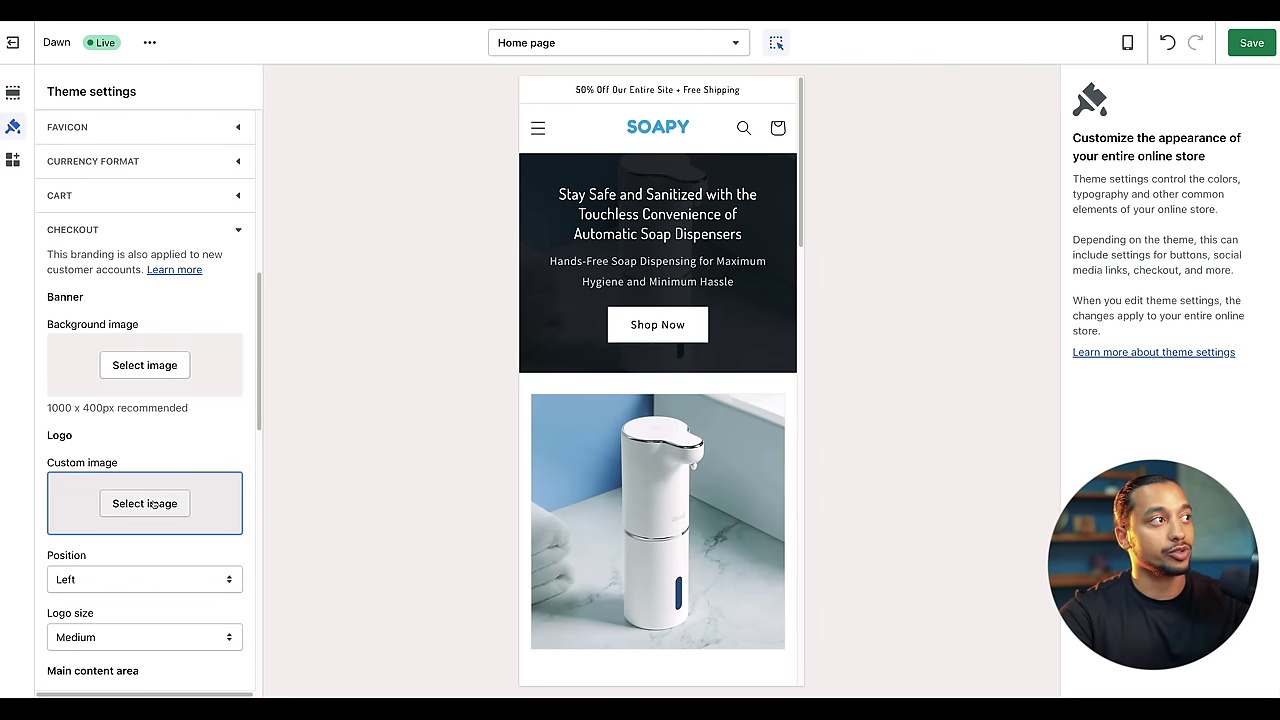
pyautogui.click(152, 505)
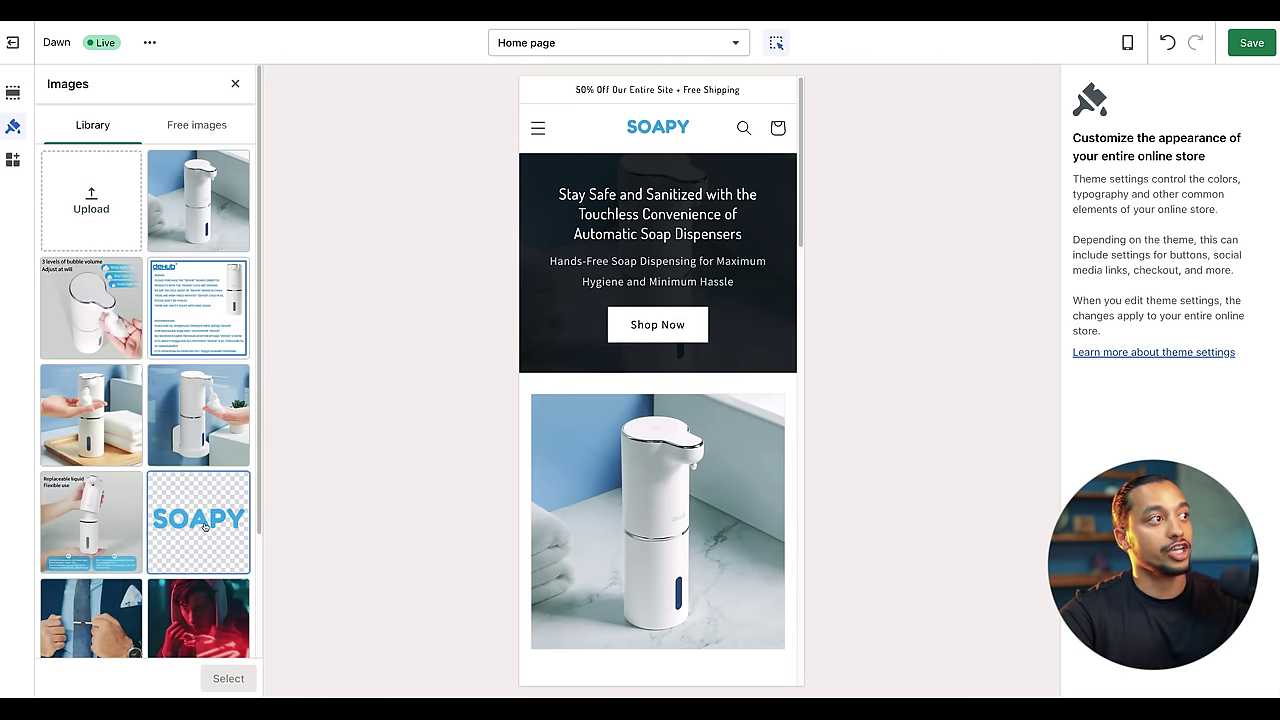
pyautogui.click(204, 527)
pyautogui.click(228, 678)
# - Set the checkout's Accents and Buttons colors to #25A9E7 and save the theme
pyautogui.scroll(-3, 189, 514)
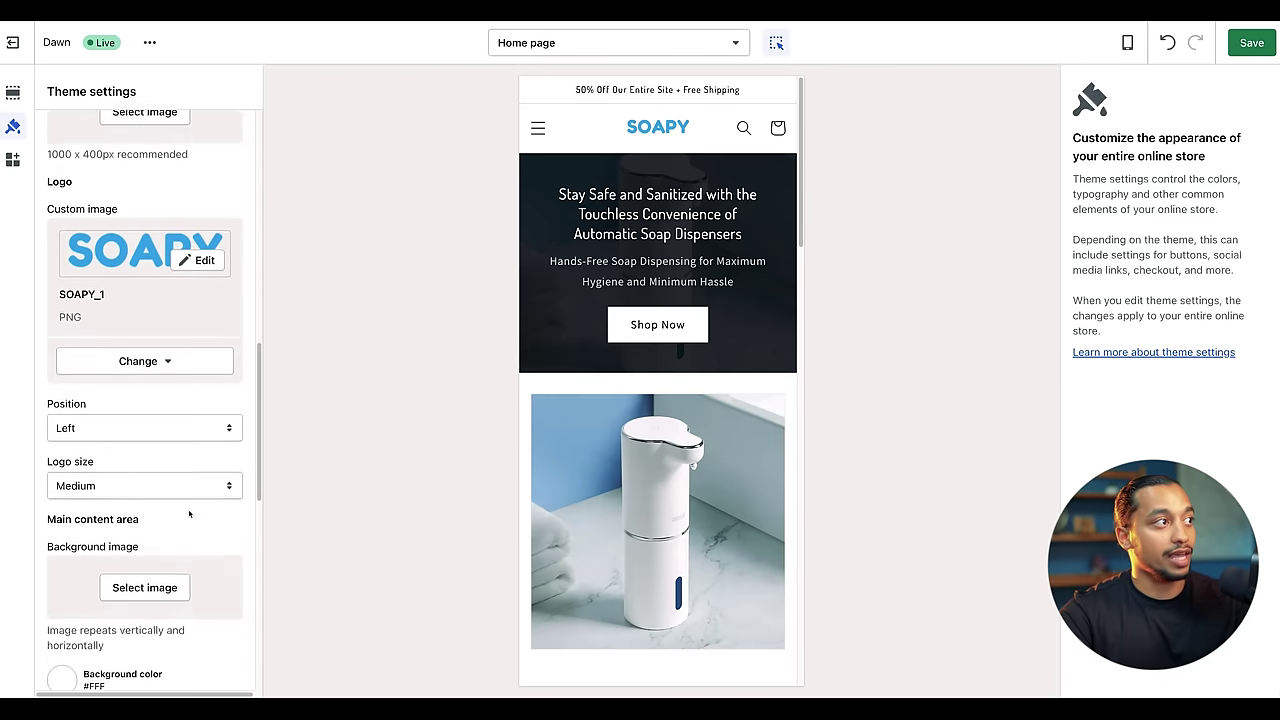
pyautogui.scroll(-4, 189, 514)
pyautogui.scroll(-2, 166, 483)
pyautogui.scroll(-4, 166, 487)
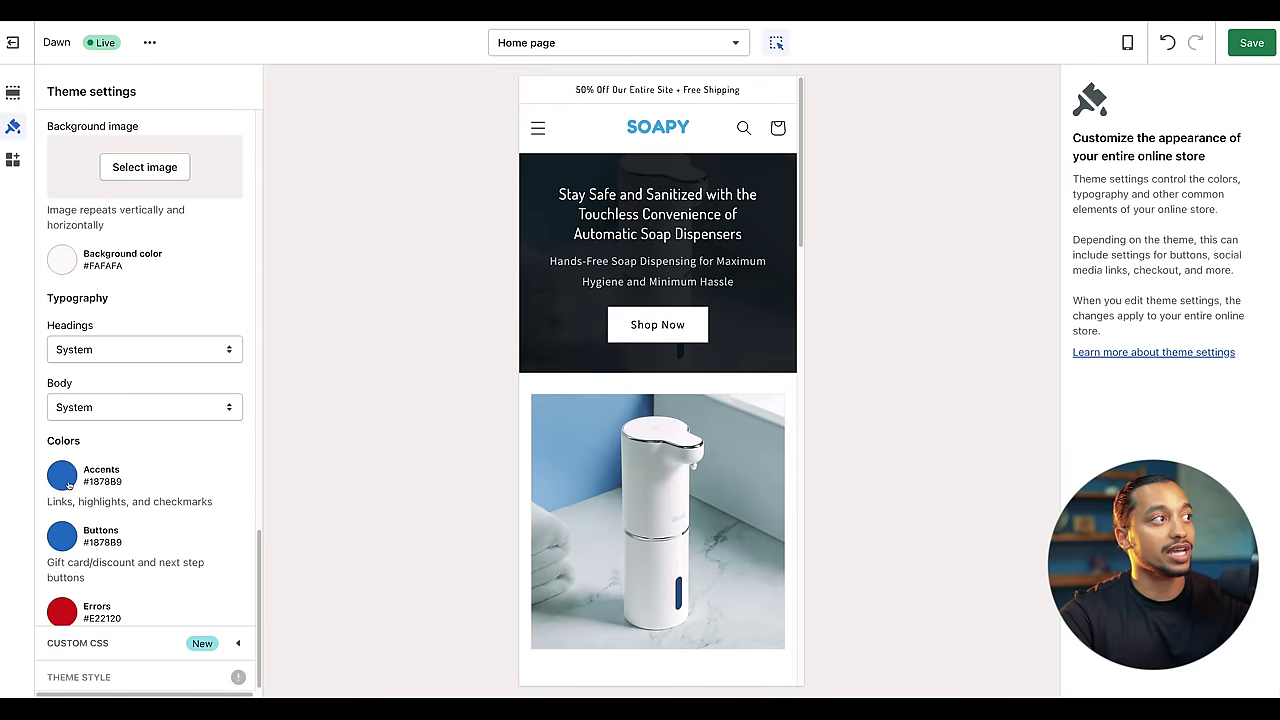
pyautogui.click(68, 484)
pyautogui.click(66, 416)
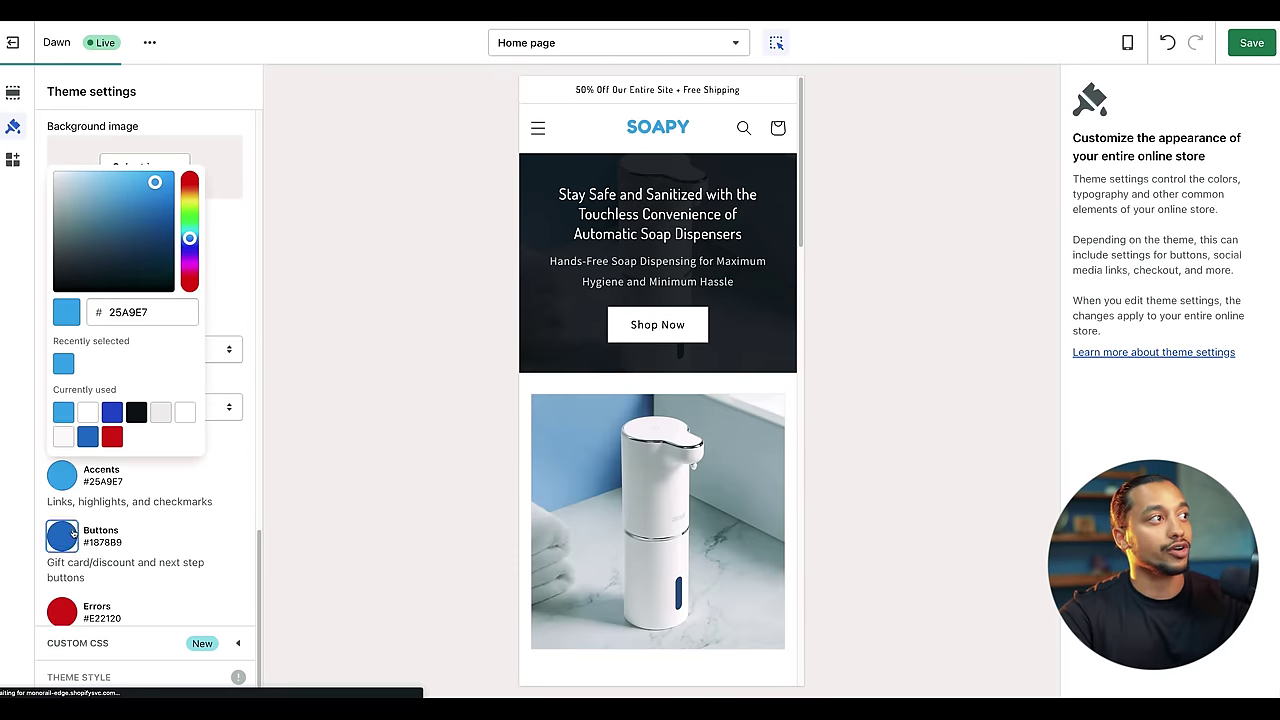
pyautogui.click(61, 536)
pyautogui.click(70, 474)
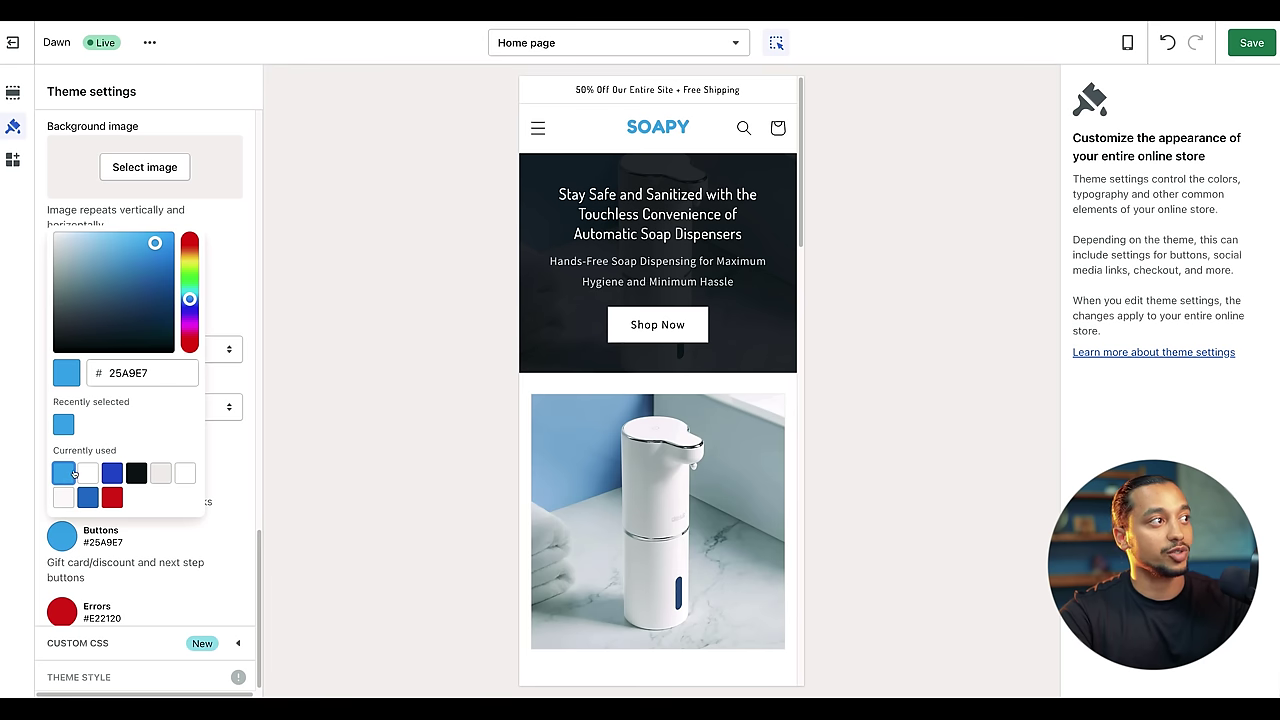
pyautogui.click(123, 573)
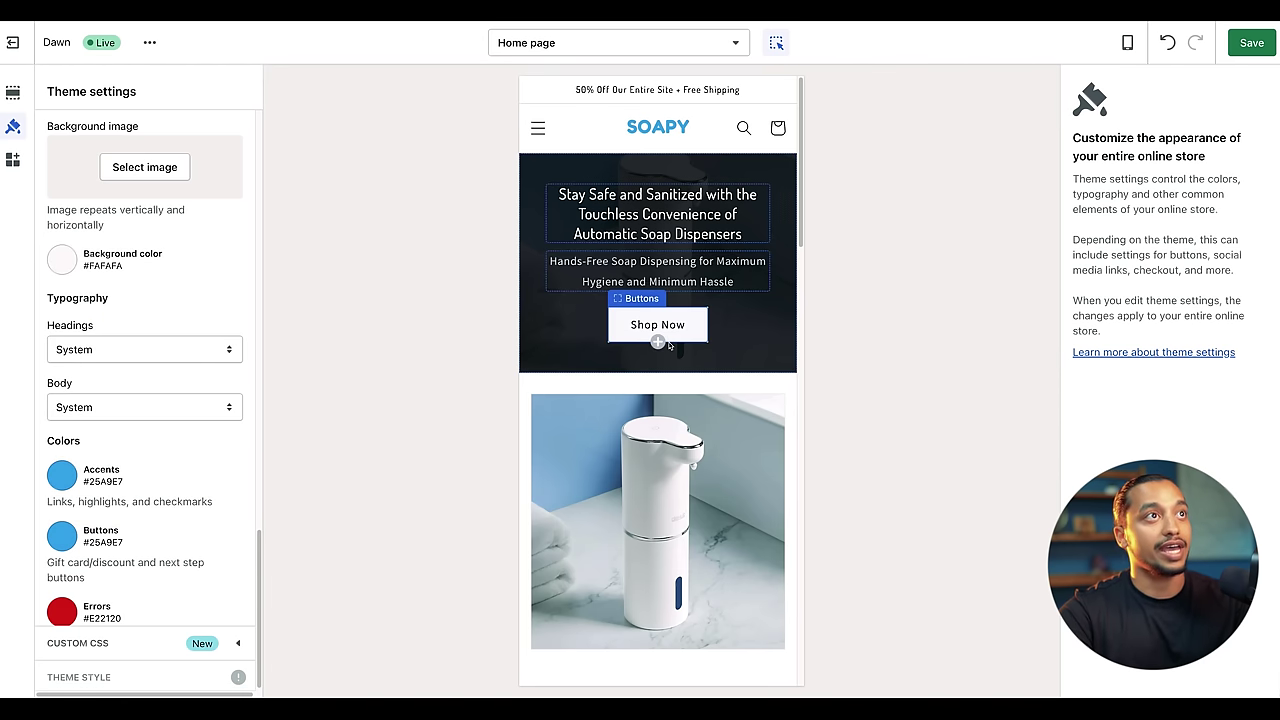
pyautogui.click(1255, 45)
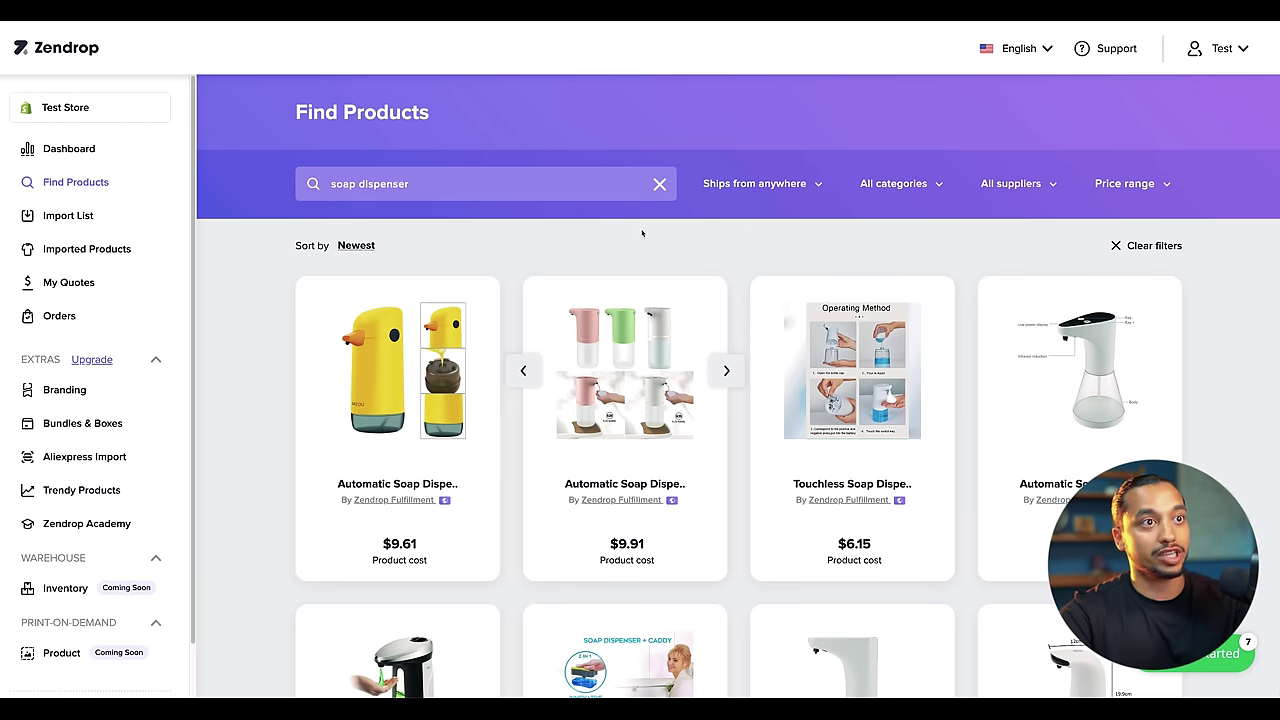
# - In Zendrop, add the $6.15 Touchless Soap Dispenser to the import list and import it to the store
pyautogui.click(838, 398)
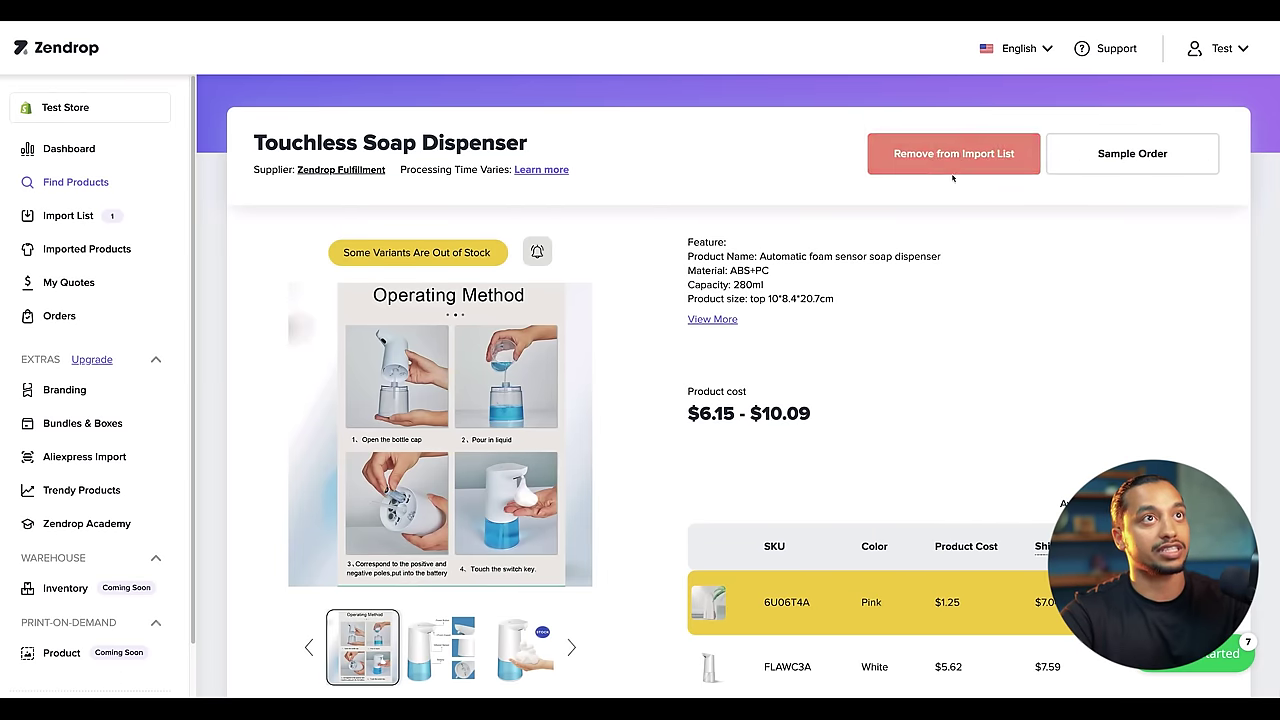
pyautogui.click(57, 216)
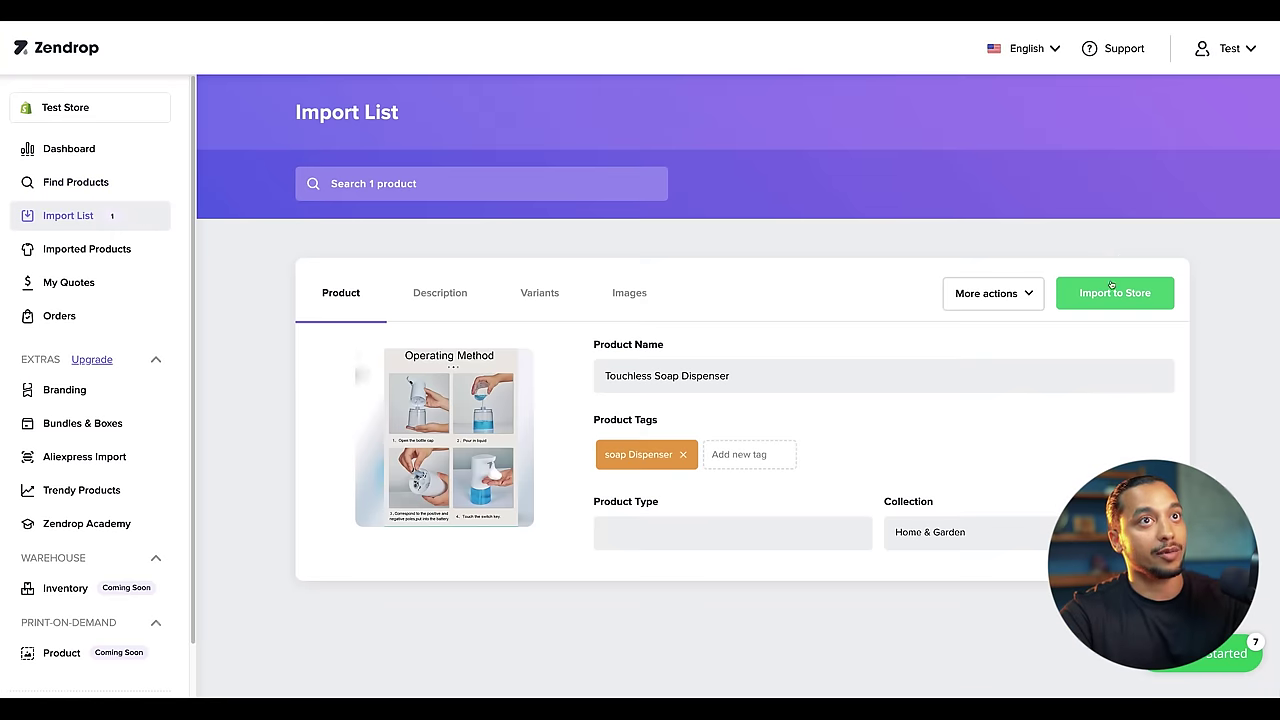
pyautogui.click(1111, 287)
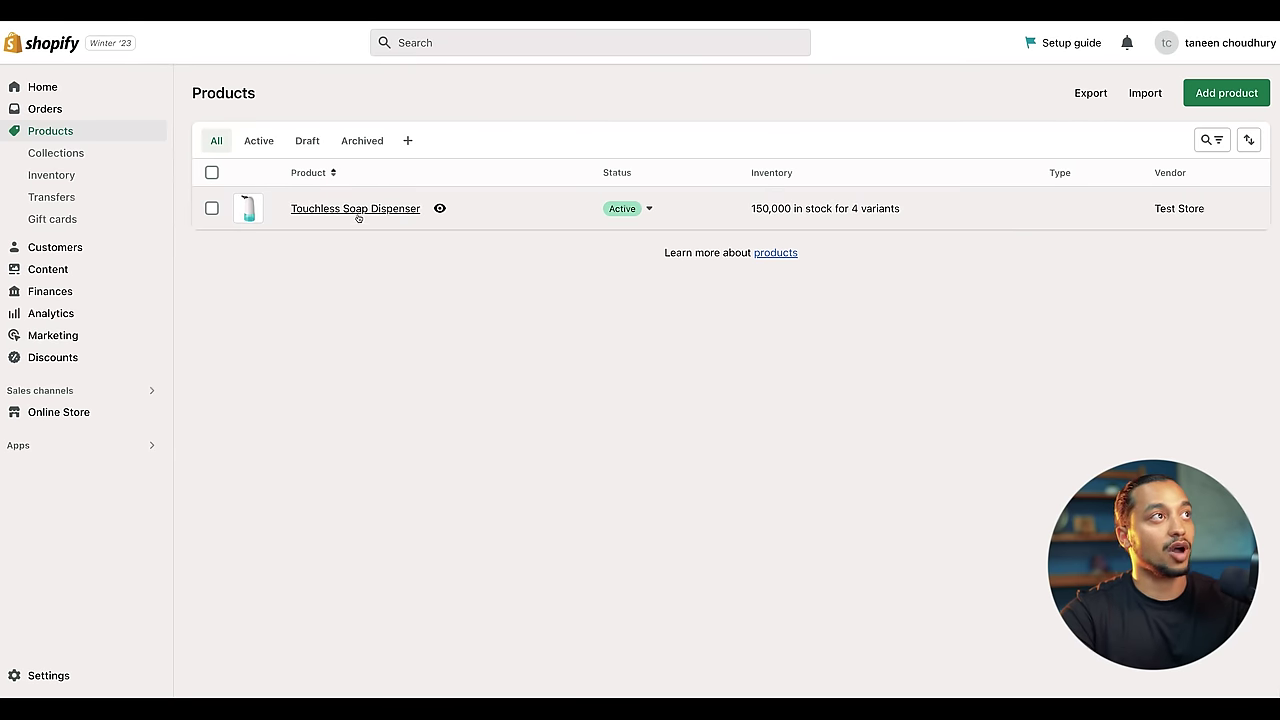
# - In the Shopify admin, open the Touchless Soap Dispenser product and change its title to "Soapy Touch Free Dispenser"
pyautogui.click(332, 210)
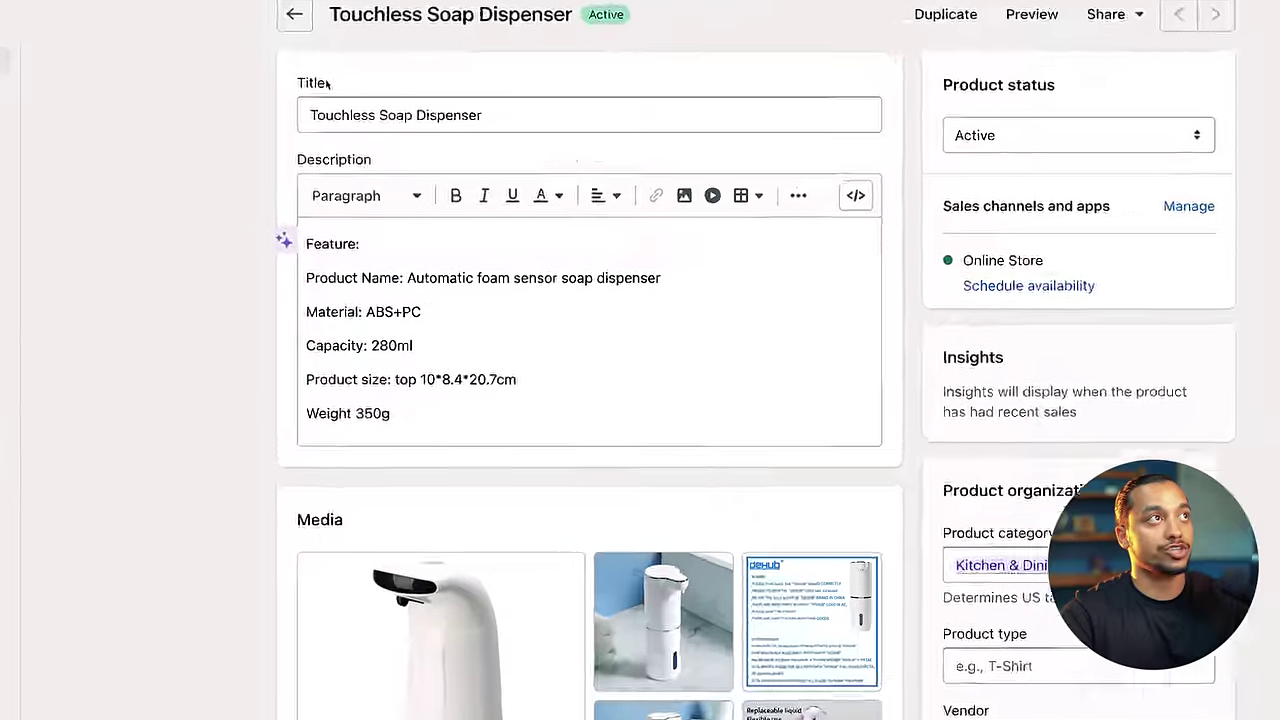
pyautogui.moveTo(383, 145); pyautogui.dragTo(462, 148)
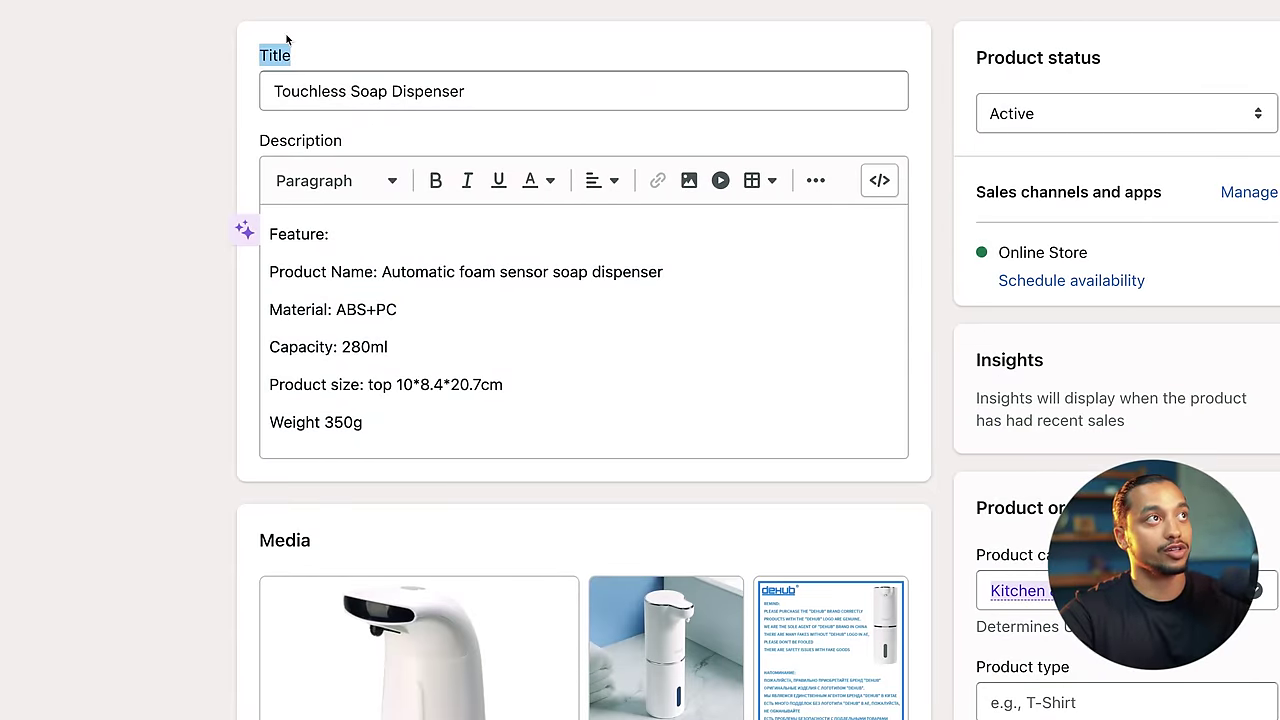
pyautogui.tripleClick(363, 90)
pyautogui.write('Soapy')
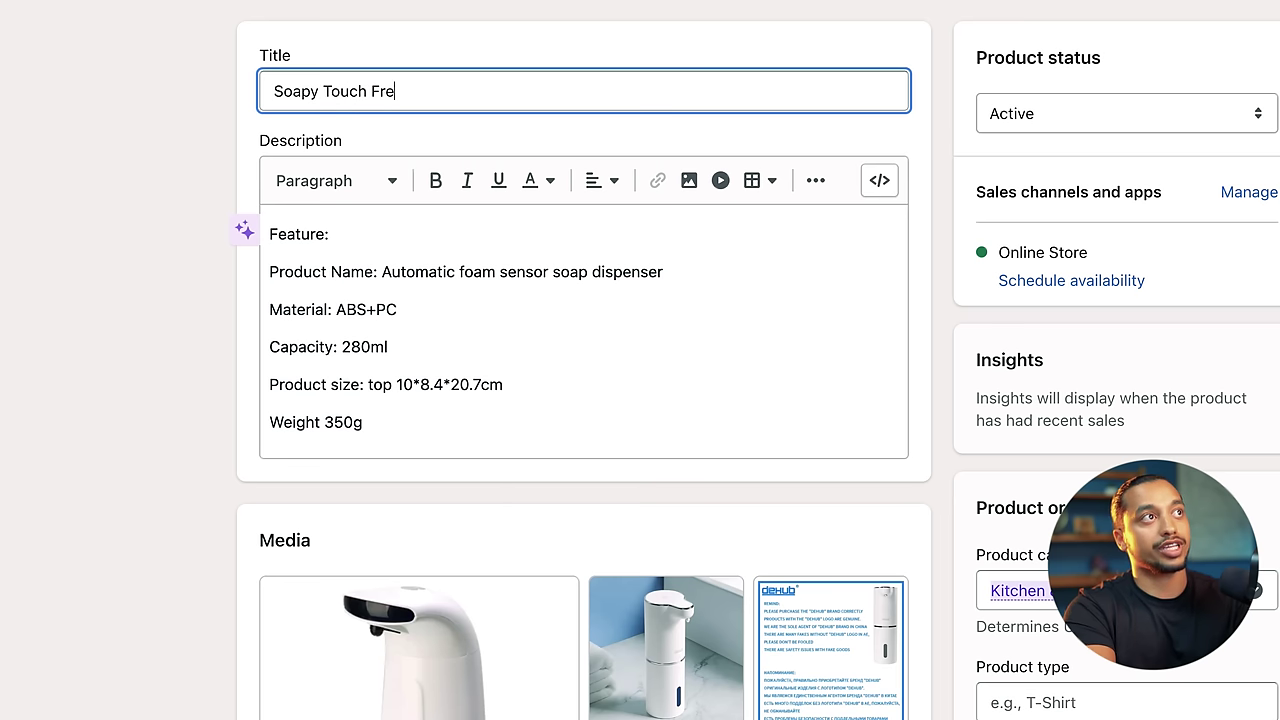
pyautogui.press('Tab')
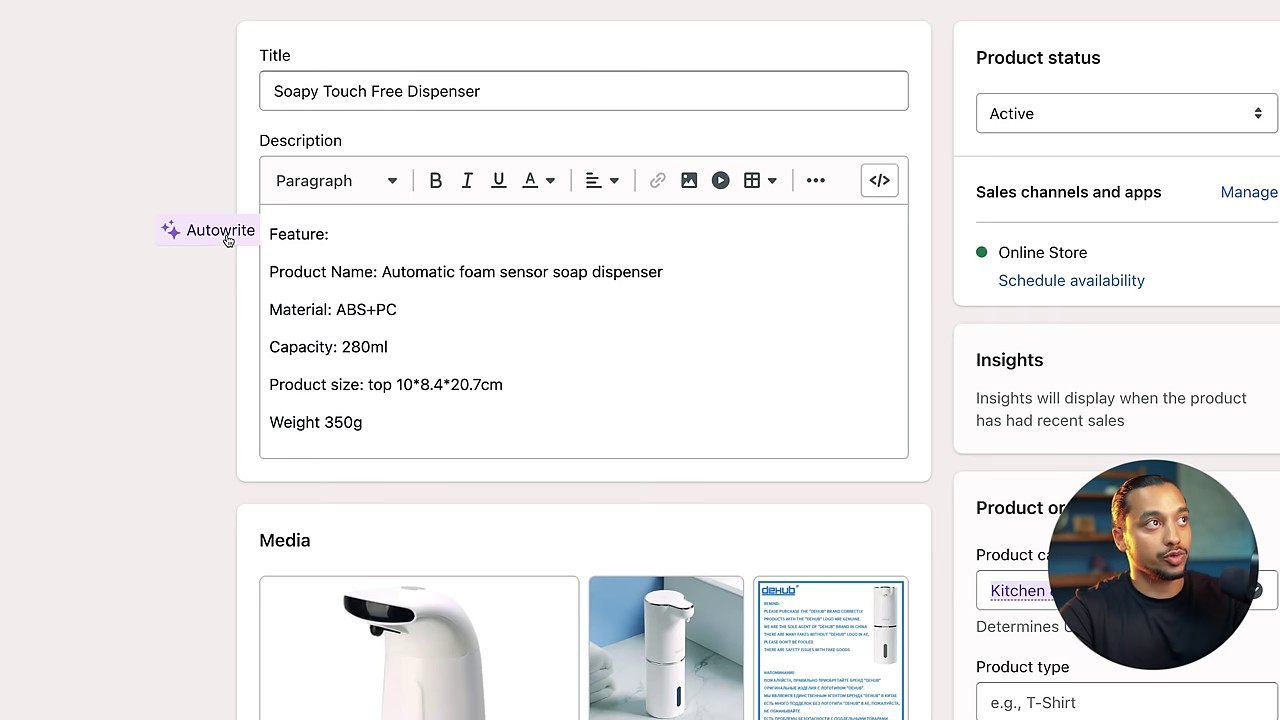
# - Try having Autowrite rewrite the phrase "Automatic foam sensor soap dispenser" in the product description
pyautogui.click(228, 238)
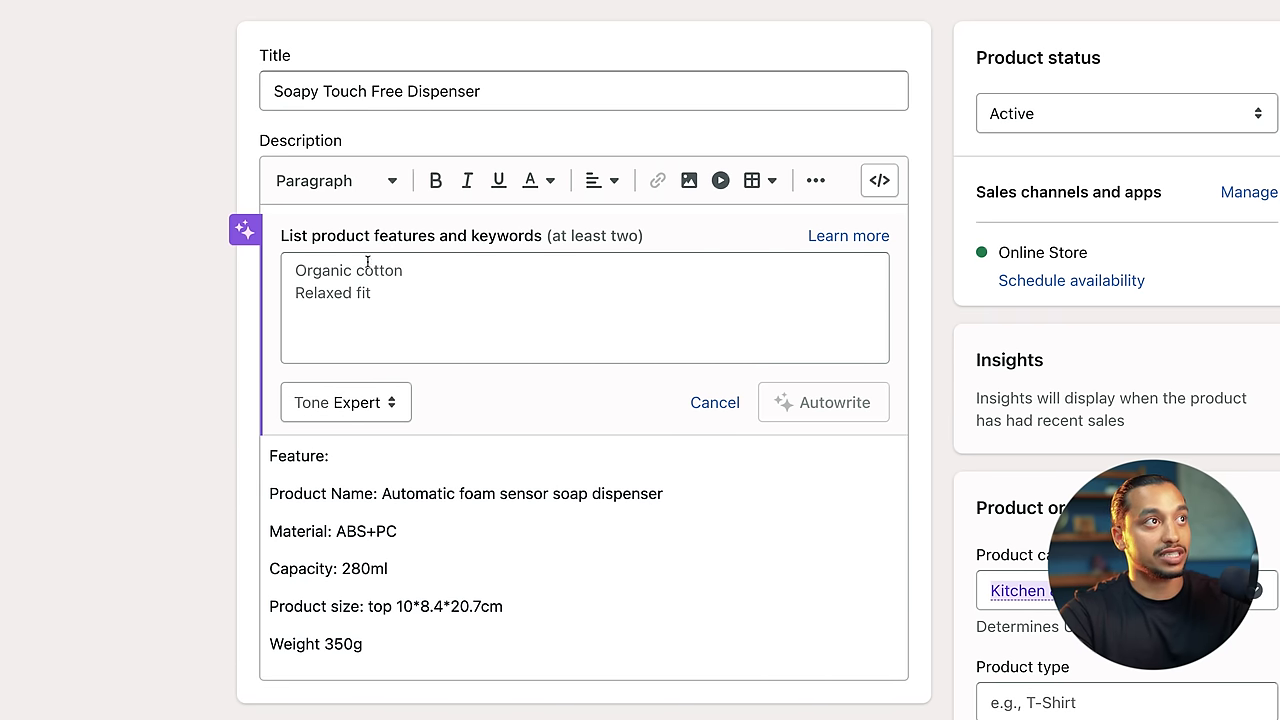
pyautogui.moveTo(287, 237); pyautogui.dragTo(550, 240)
pyautogui.click(394, 486)
pyautogui.moveTo(382, 493); pyautogui.dragTo(669, 506)
pyautogui.hotkey('ctrl', 'c')
pyautogui.click(414, 276)
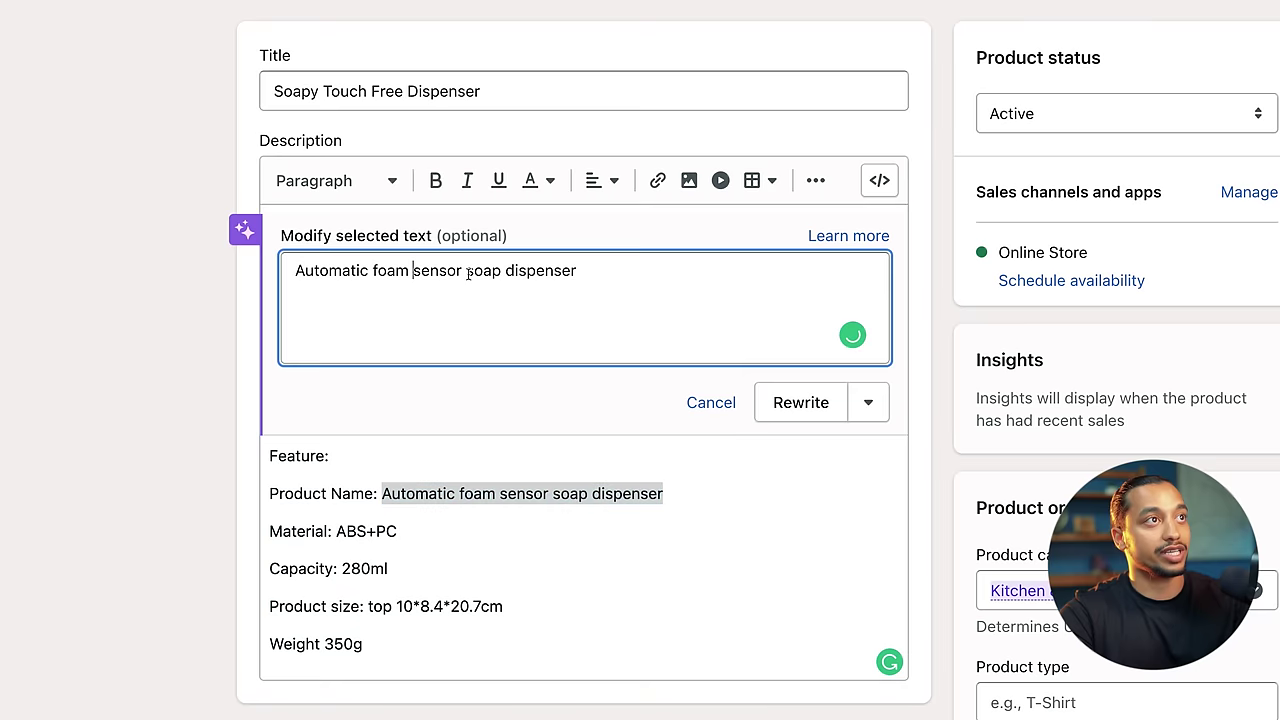
pyautogui.click(803, 402)
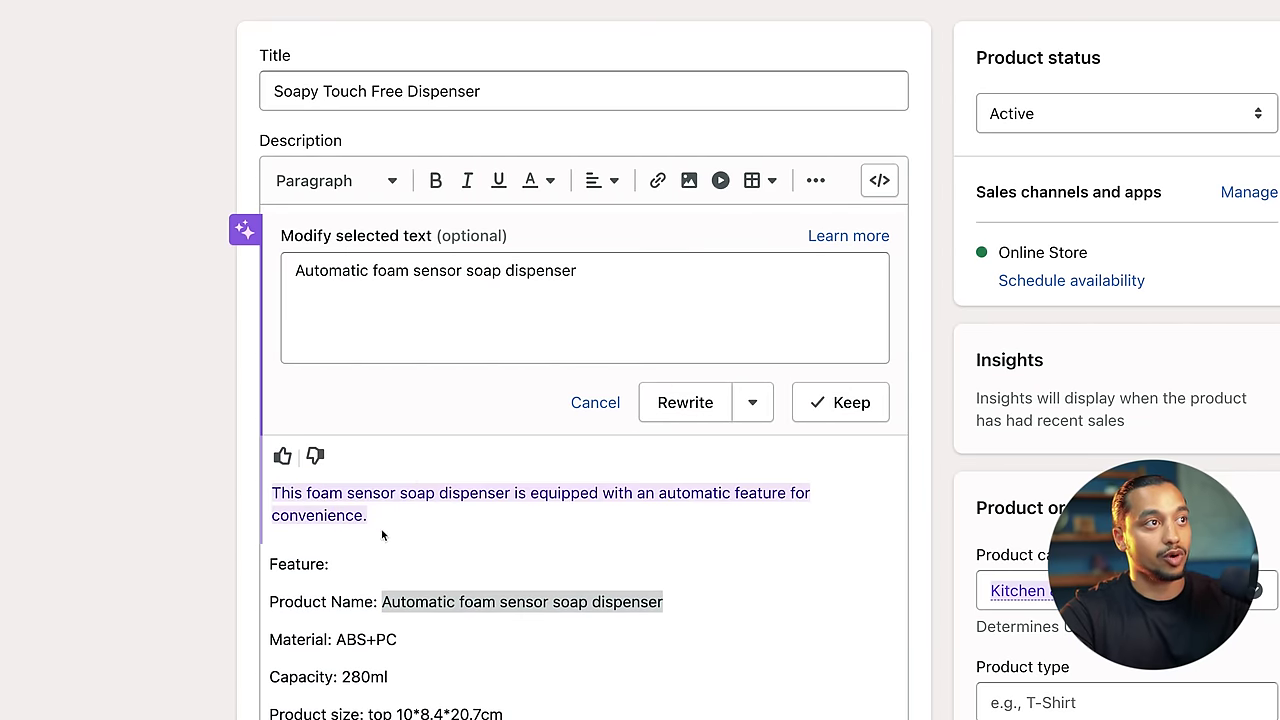
pyautogui.scroll(-1, 381, 535)
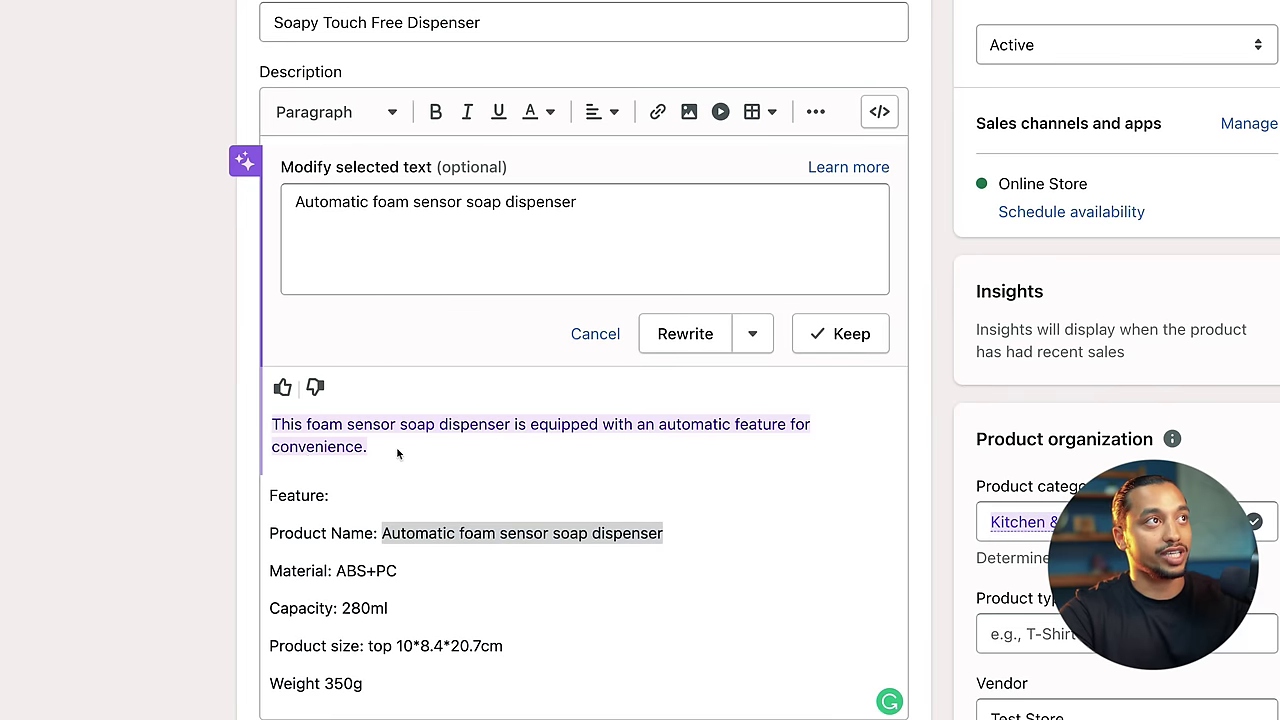
pyautogui.moveTo(397, 458); pyautogui.dragTo(272, 428)
pyautogui.moveTo(437, 533); pyautogui.dragTo(374, 522)
pyautogui.click(463, 468)
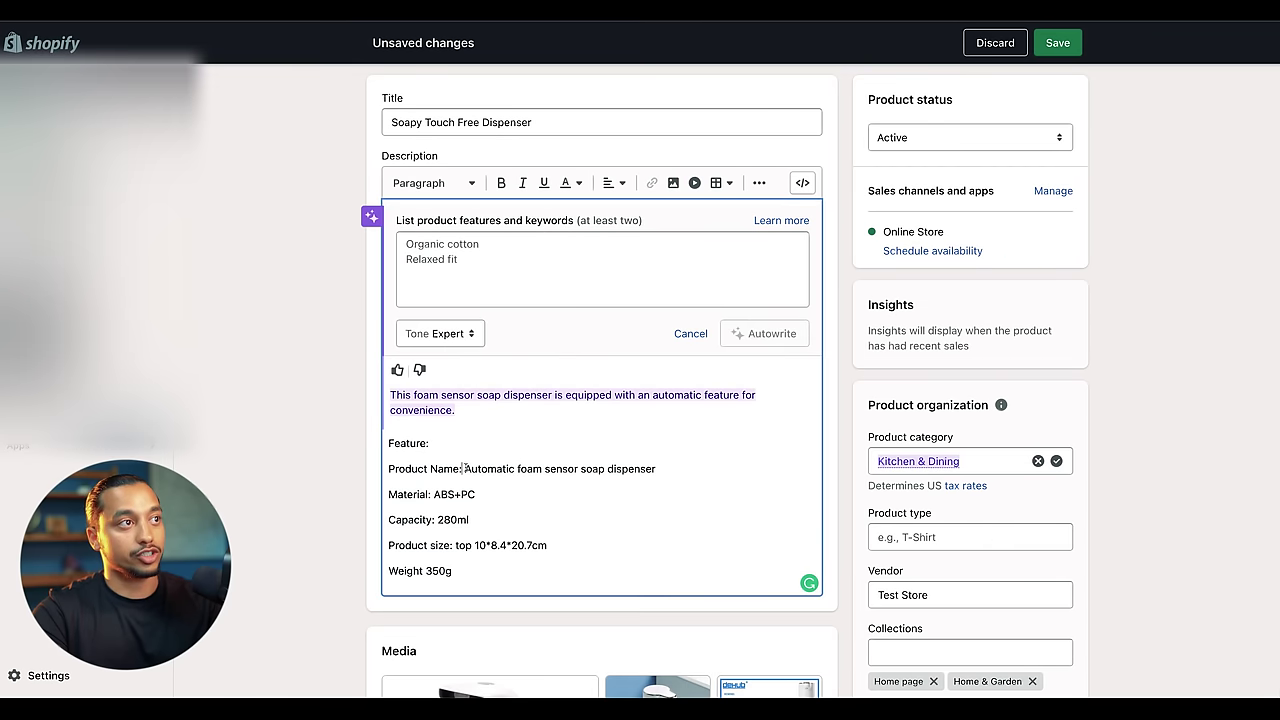
# - Copy the product name from the description and ask ChatGPT: "write us a conversion optimized product description for Automatic foam sensor soap dispenser"
pyautogui.moveTo(465, 468); pyautogui.dragTo(656, 476)
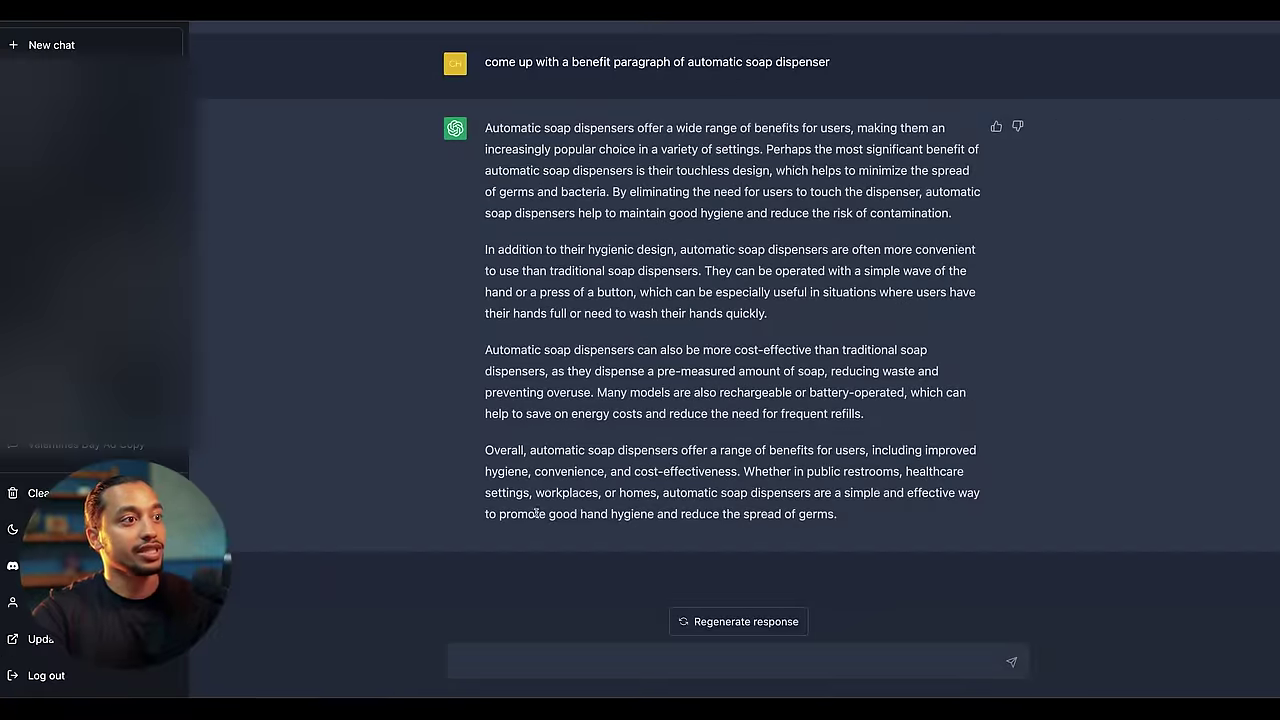
pyautogui.click(490, 660)
pyautogui.hotkey('ctrl', 'v')
pyautogui.click(463, 661)
pyautogui.write('write us an')
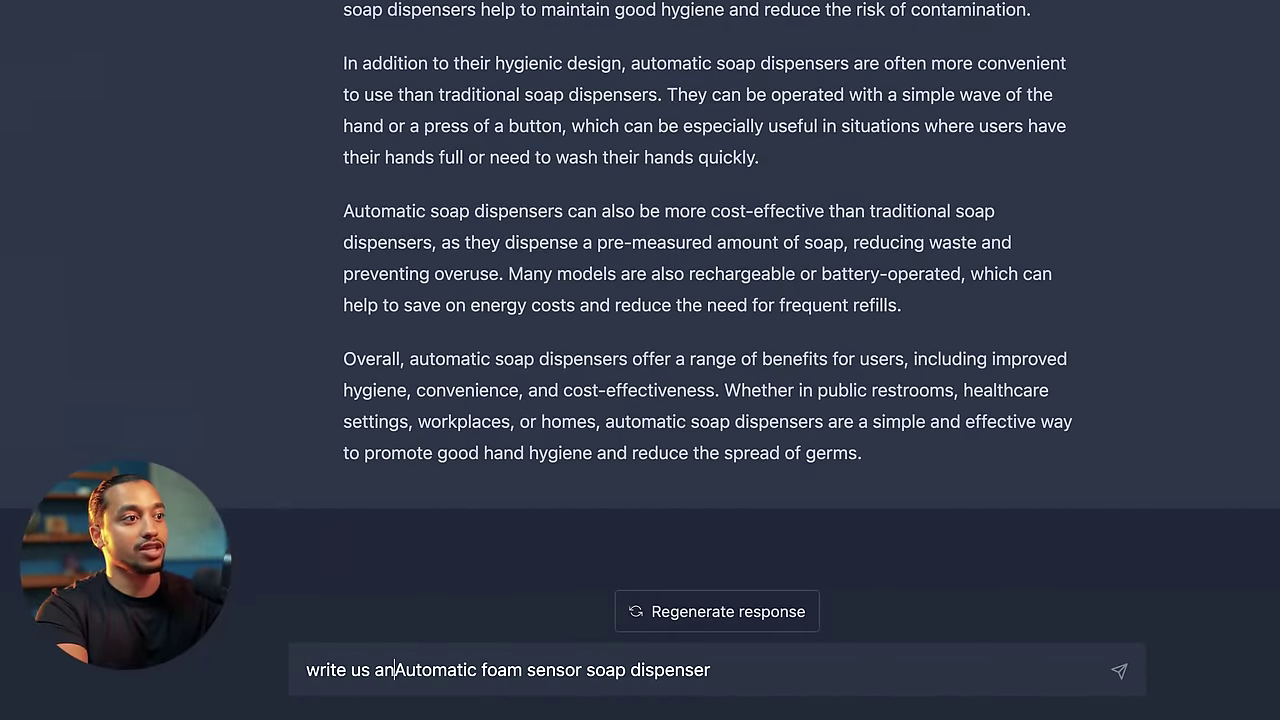
pyautogui.press('BackSpace')
pyautogui.write('conversion optimized product desc')
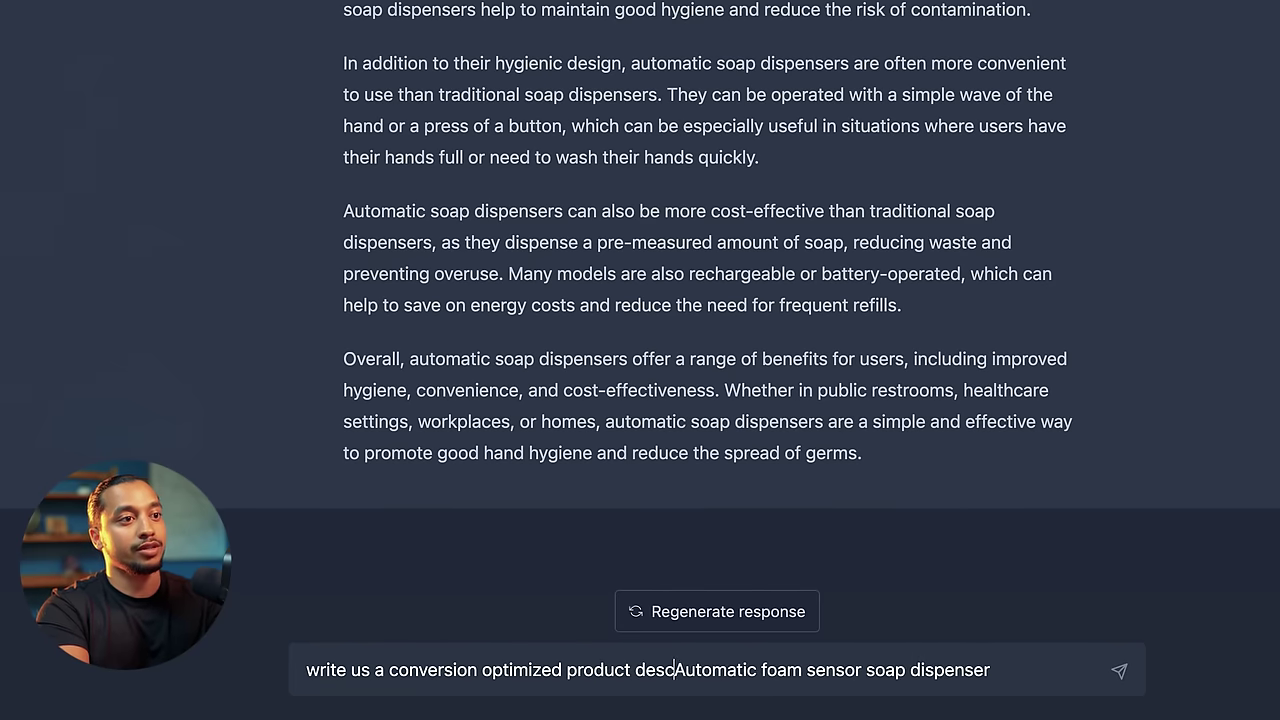
pyautogui.write('ription for')
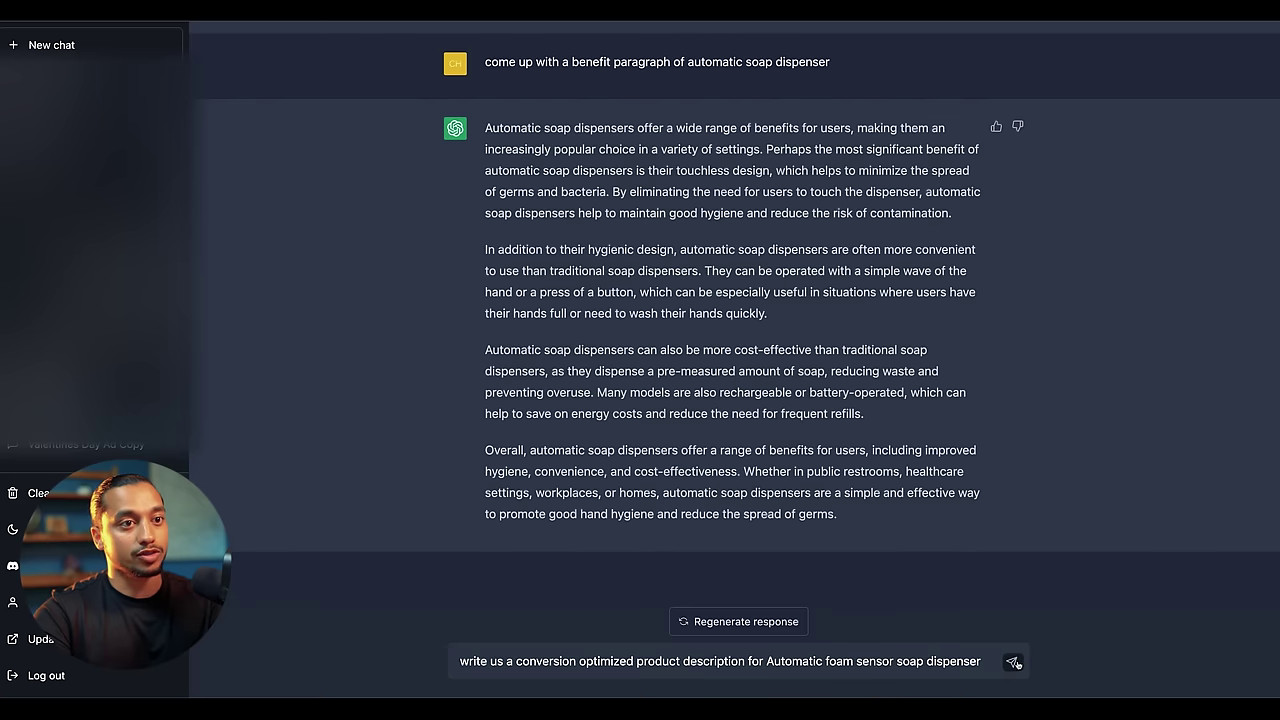
pyautogui.click(1013, 662)
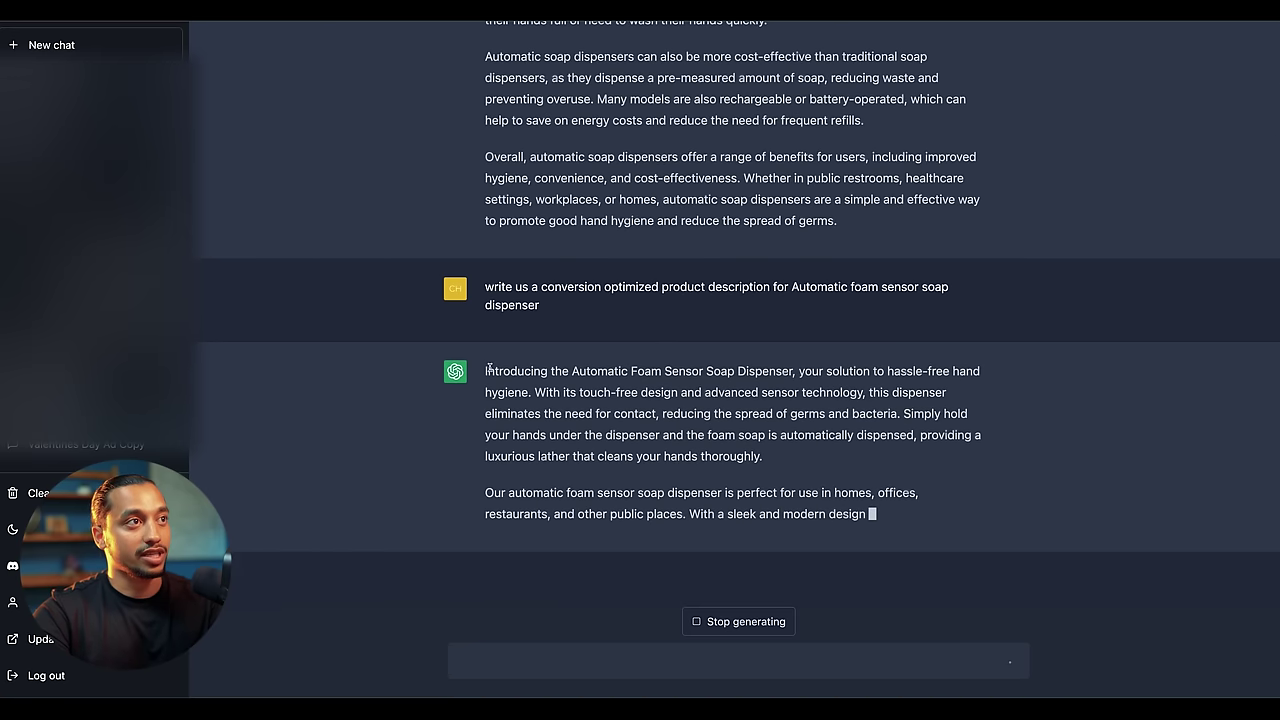
# - Replace the product's entire Shopify description with the description generated by ChatGPT
pyautogui.moveTo(486, 350); pyautogui.dragTo(760, 526)
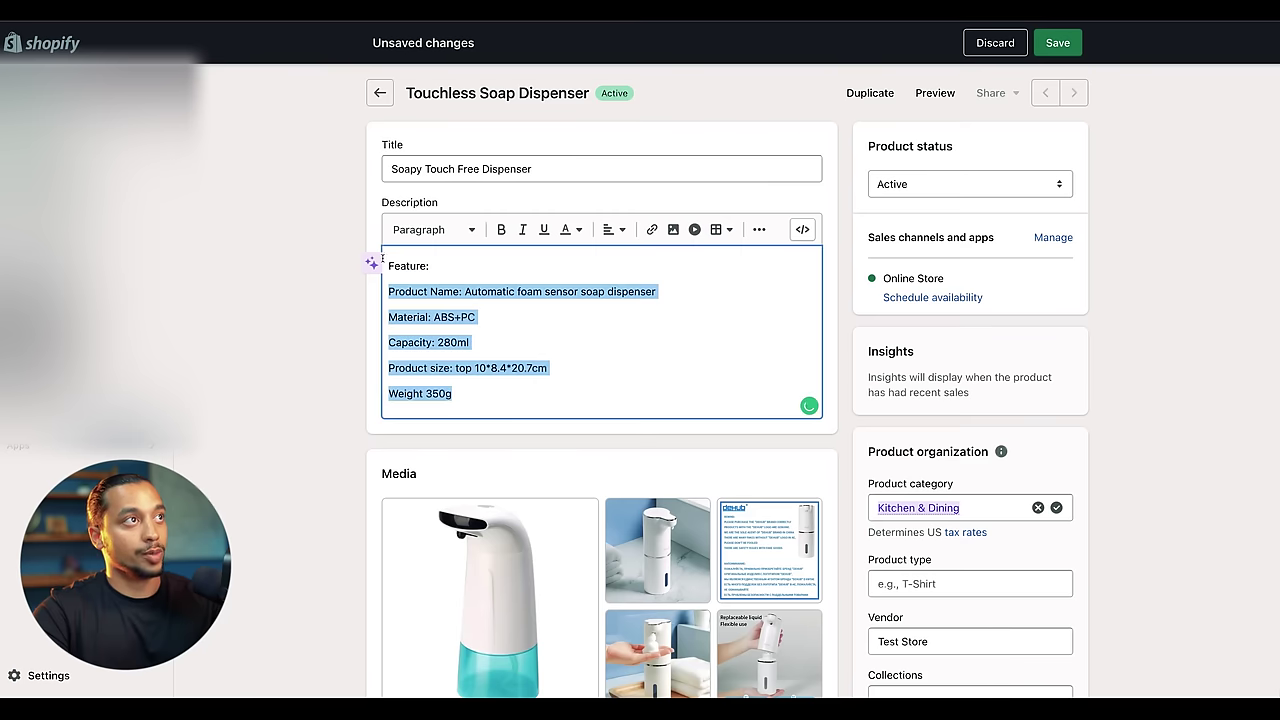
pyautogui.moveTo(382, 258); pyautogui.dragTo(380, 261)
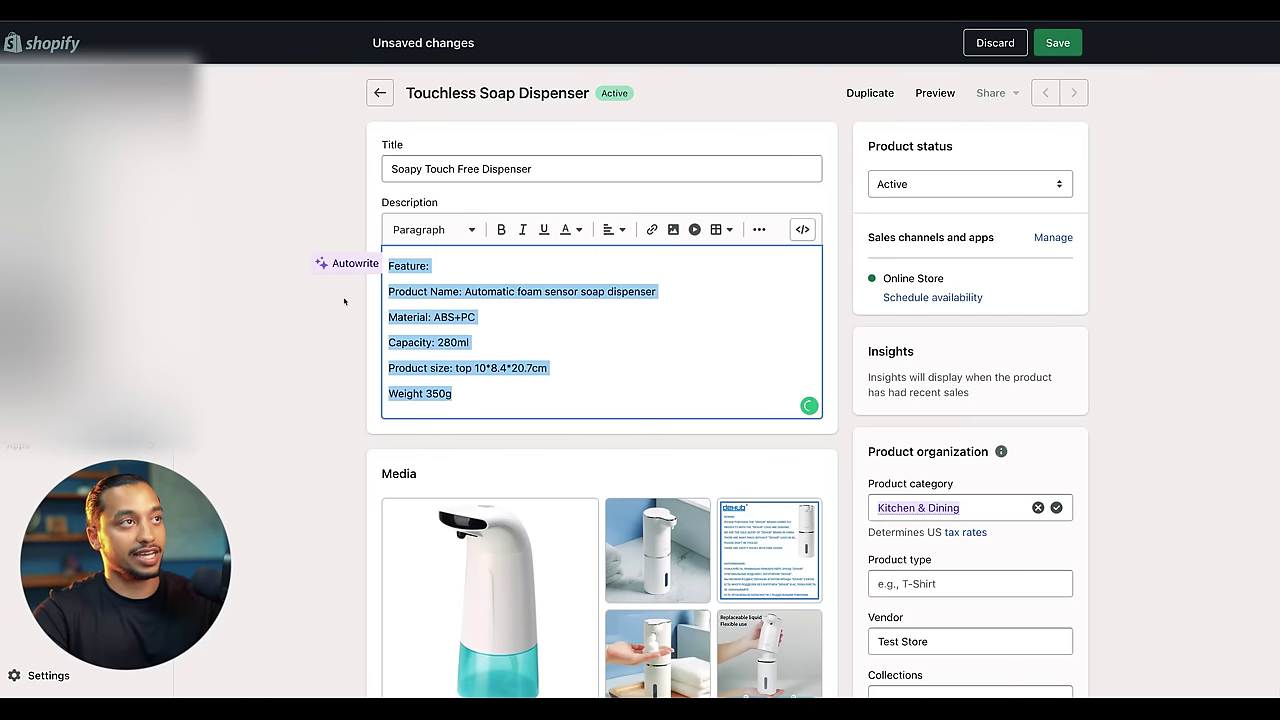
pyautogui.write("Introducing the Automatic Foam Sensor Soap Dispenser, your solution to hassle-free hand hygiene. With its touch-free design and advanced sensor technology, this dispenser eliminates the need for contact, reducing the spread of germs and bacteria. Simply hold your hands under the dispenser and the foam soap is automatically dispensed, providing a luxurious lather that cleans your hands thoroughly. Our automatic foam sensor soap dispenser is perfect for use in homes, offices, restaurants, and other public places. With a sleek and modern design, it complements any decor and adds a touch of sophistication to any space. The large capacity tank ensures that it doesn't need to be refilled frequently, making it a convenient and cost-effective choice for busy settings. Not only is our automatic foam sensor soap dispenser easy to use, but it is also eco-friendly. The foam soap is dispensed in a pre-measured amount, eliminating waste and preventing overuse. Plus, it is rechargeable, eliminating the need for batteries and reducing energy costs. Investing in the Automatic Foam Sensor Soap Dispenser is an investment in your health and wellbeing. Keep your hands clean and germ-free with the simple wave of a hand. Order now and experience the ultimate in touchless hand hygiene.")
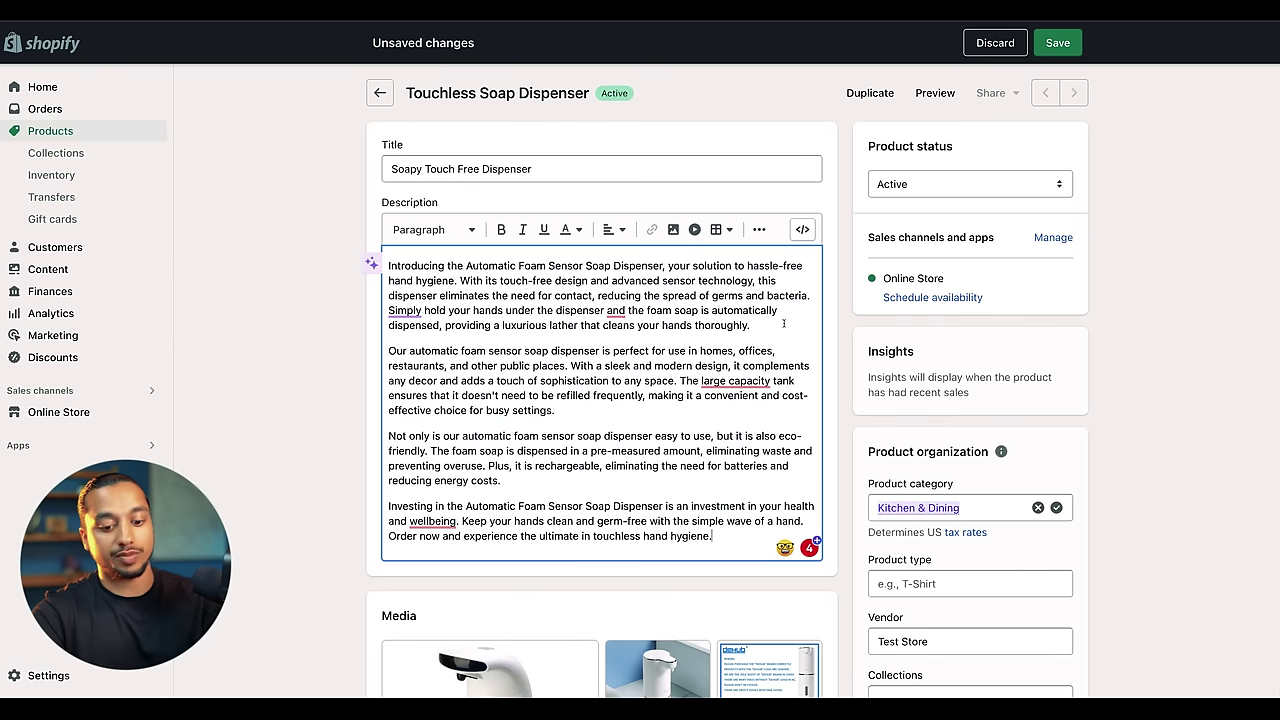
# - Insert the uploaded image of a hand receiving foam beside folded towels after the description's first paragraph
pyautogui.press('Return')
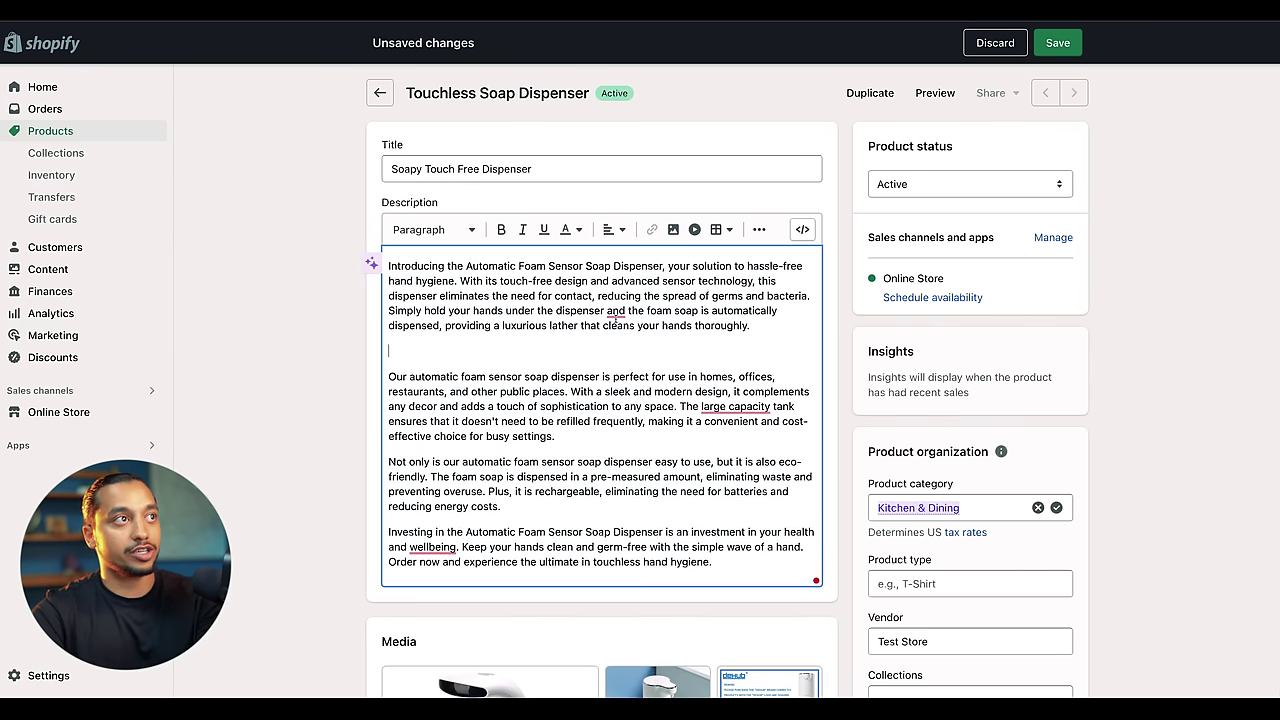
pyautogui.click(672, 230)
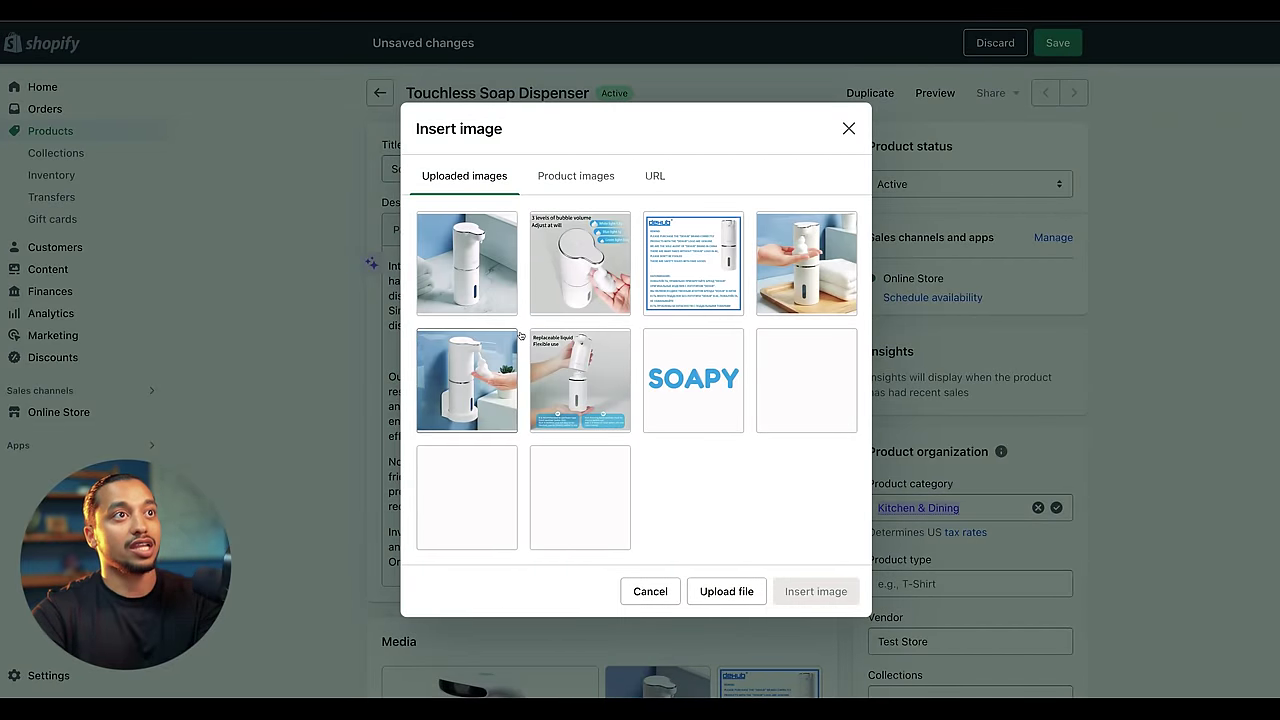
pyautogui.click(778, 260)
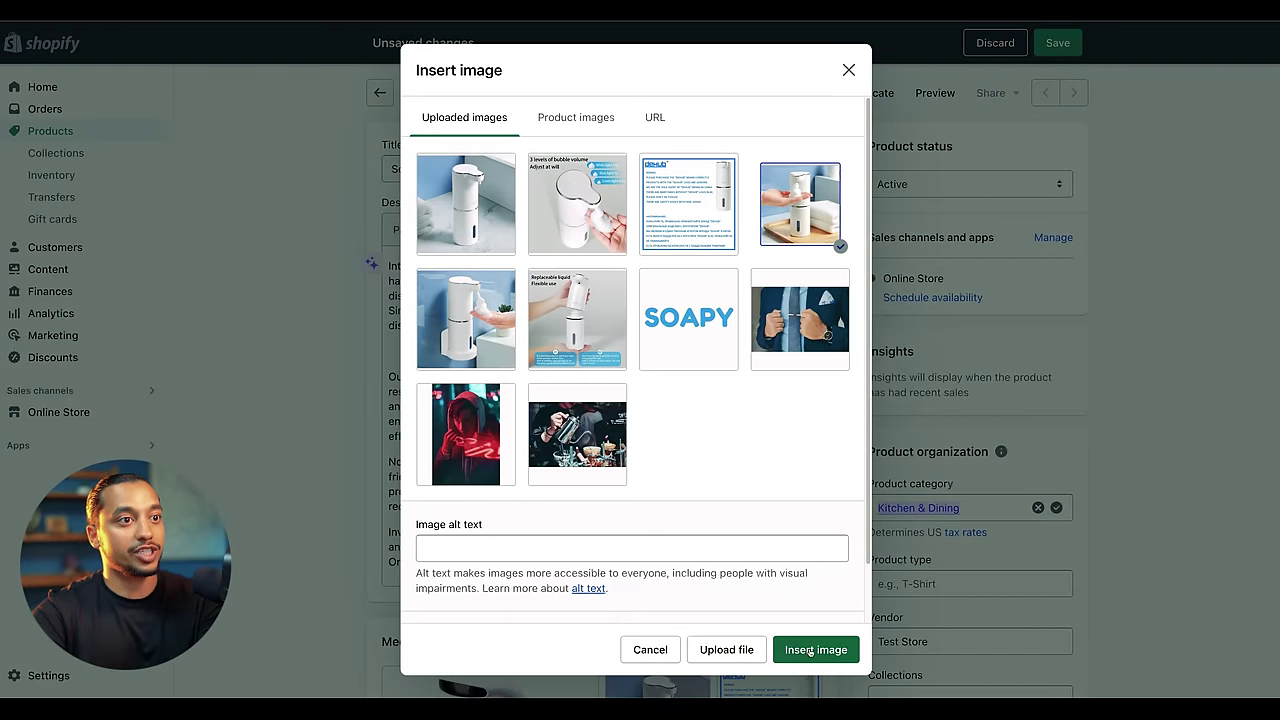
pyautogui.click(803, 646)
pyautogui.scroll(-1, 666, 491)
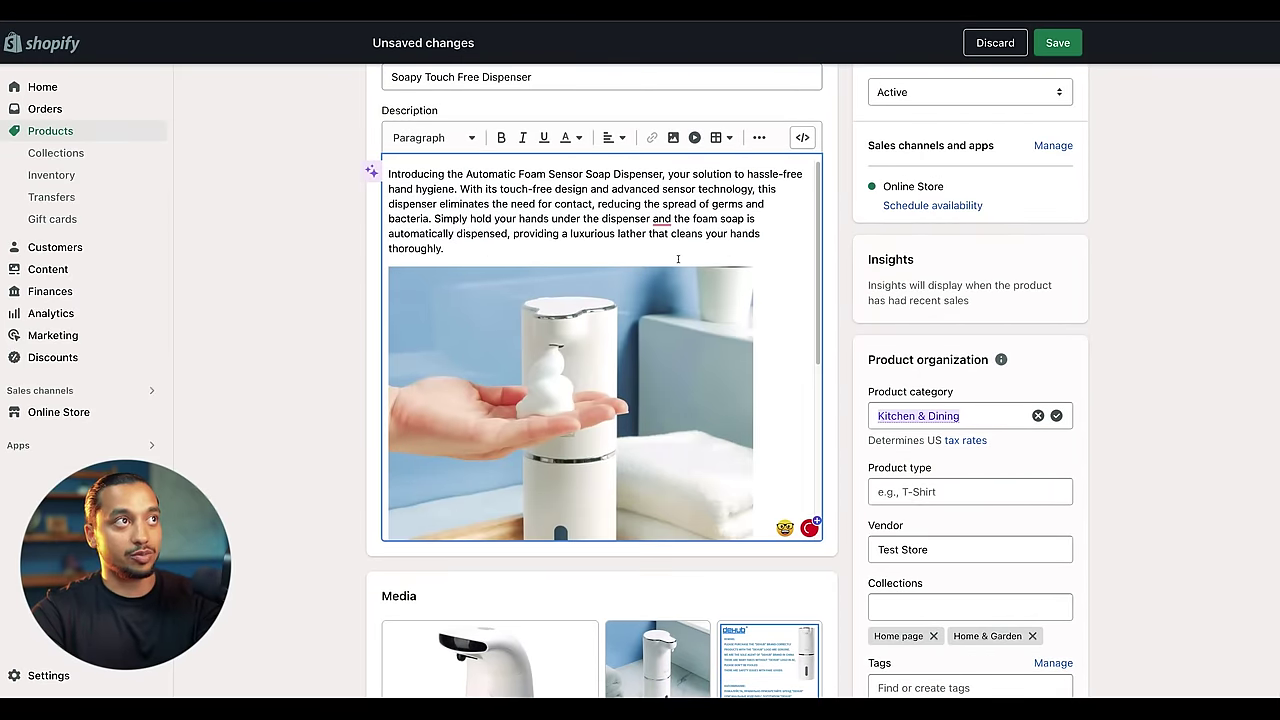
# - Try adding blank lines between the description's first paragraph and the image, and remove them again
pyautogui.click(682, 255)
pyautogui.press('Return')
pyautogui.press('Return')
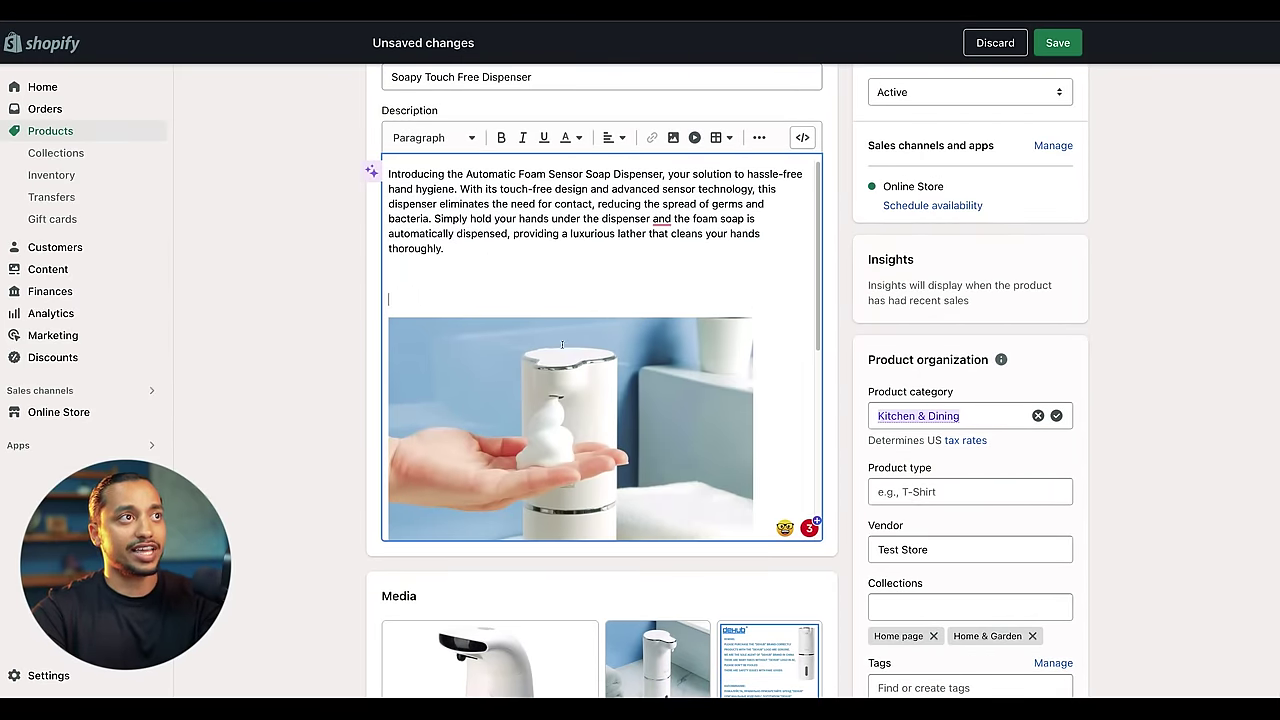
pyautogui.scroll(-5, 600, 360)
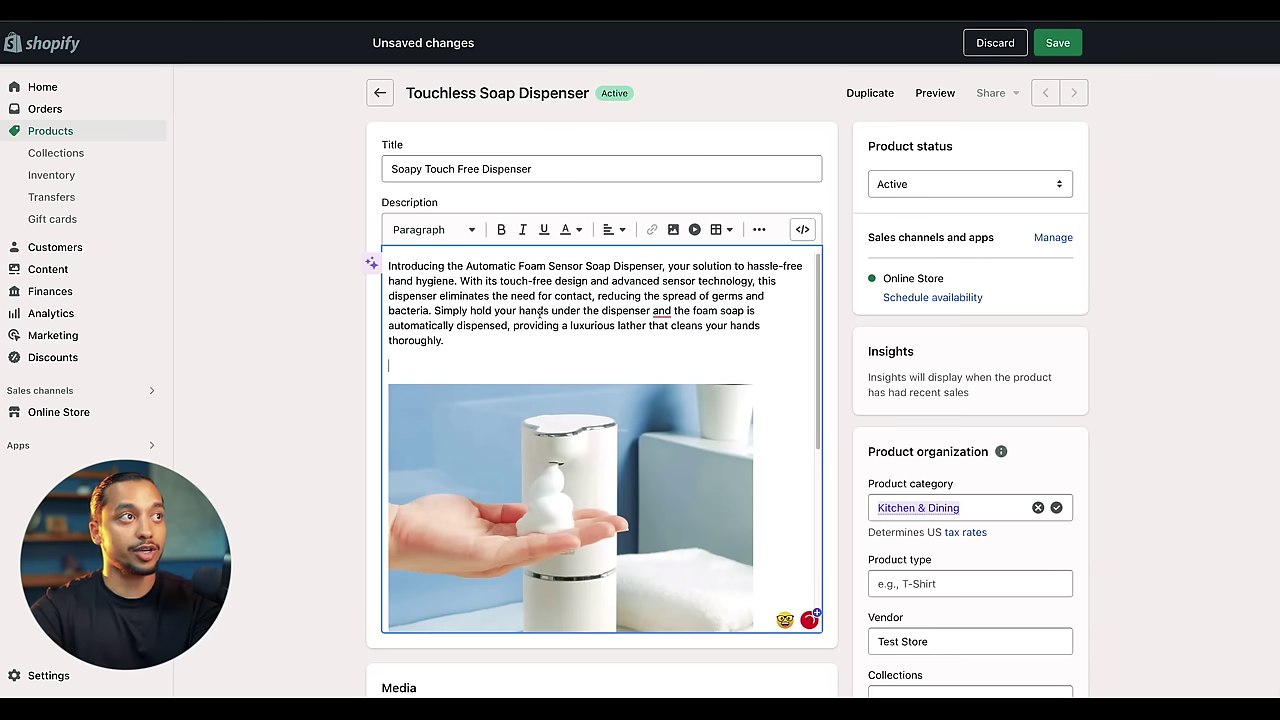
pyautogui.press('BackSpace')
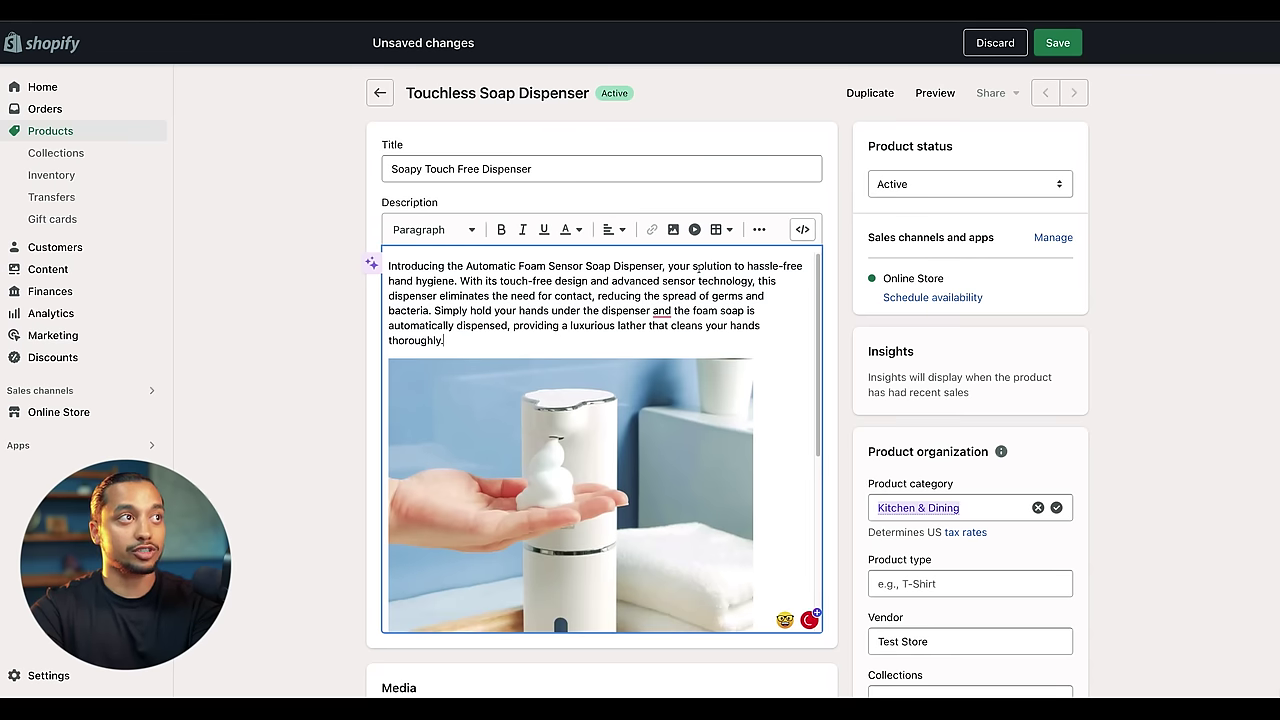
# - Save the product changes and check the prices of its color variants
pyautogui.click(1057, 43)
pyautogui.scroll(-8, 863, 416)
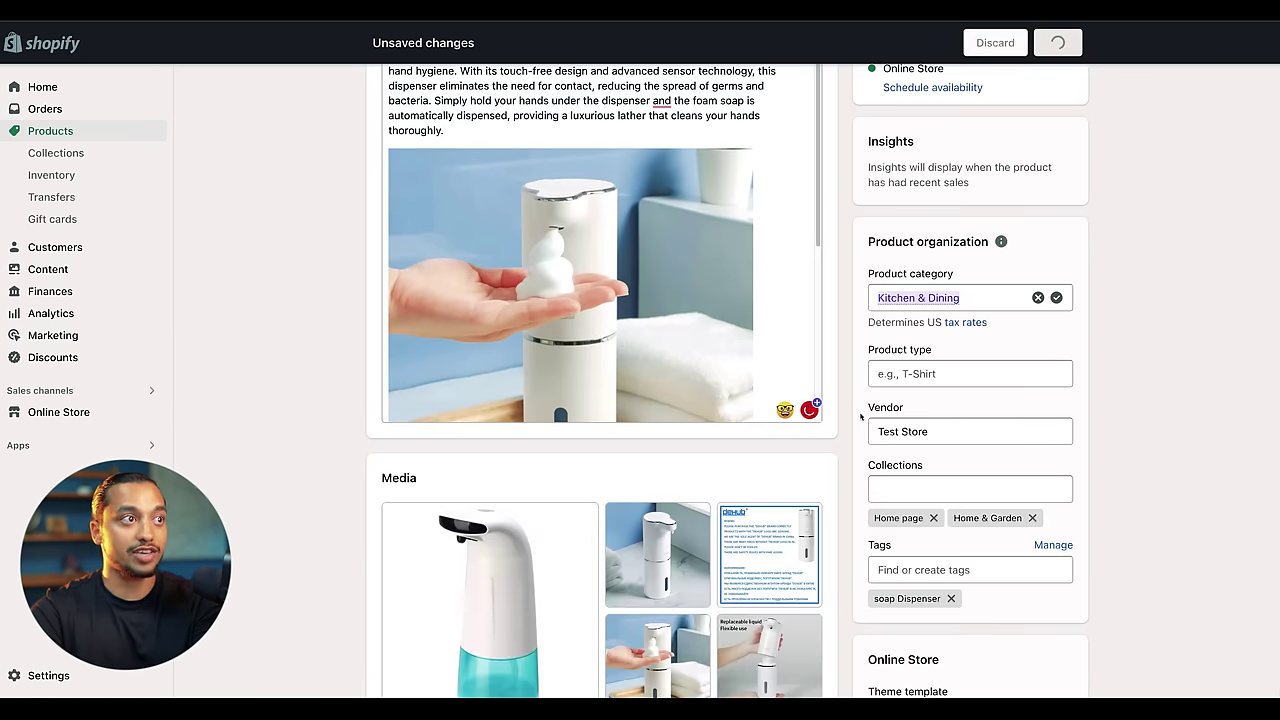
pyautogui.scroll(-4, 863, 416)
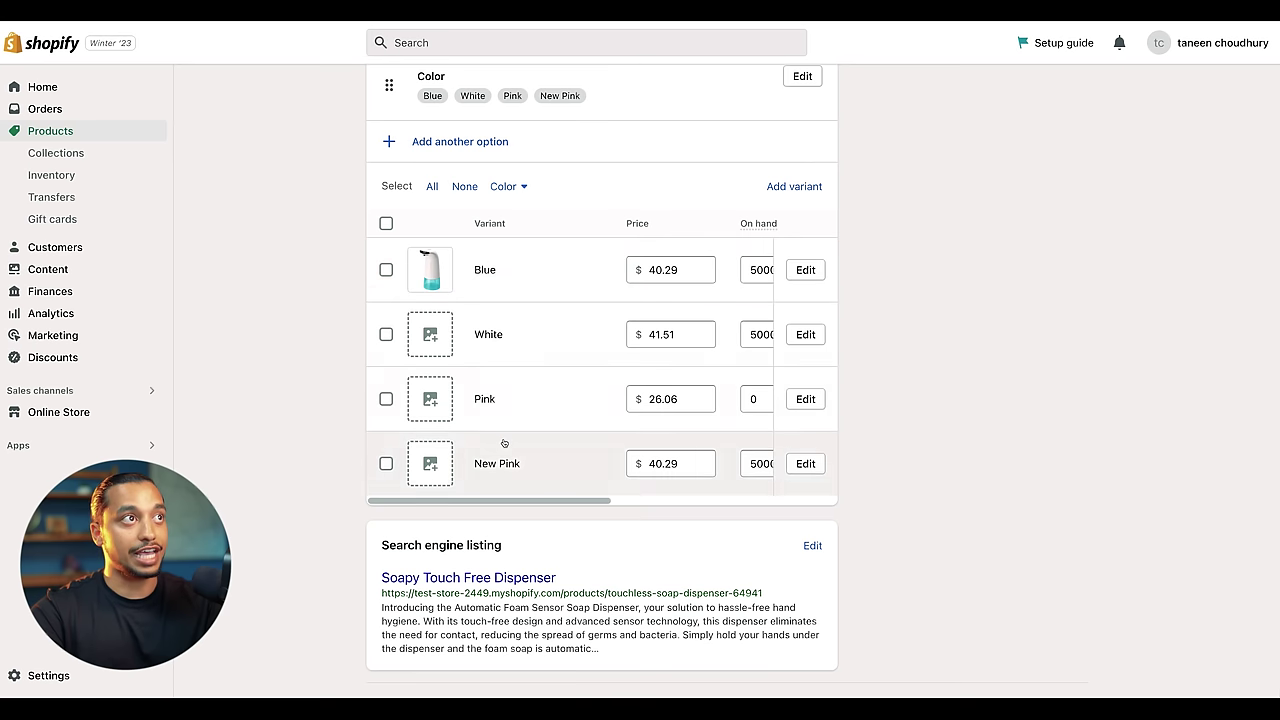
pyautogui.moveTo(502, 500)
pyautogui.mouseDown()
pyautogui.moveTo(704, 516)
pyautogui.moveTo(500, 505)
pyautogui.mouseUp()
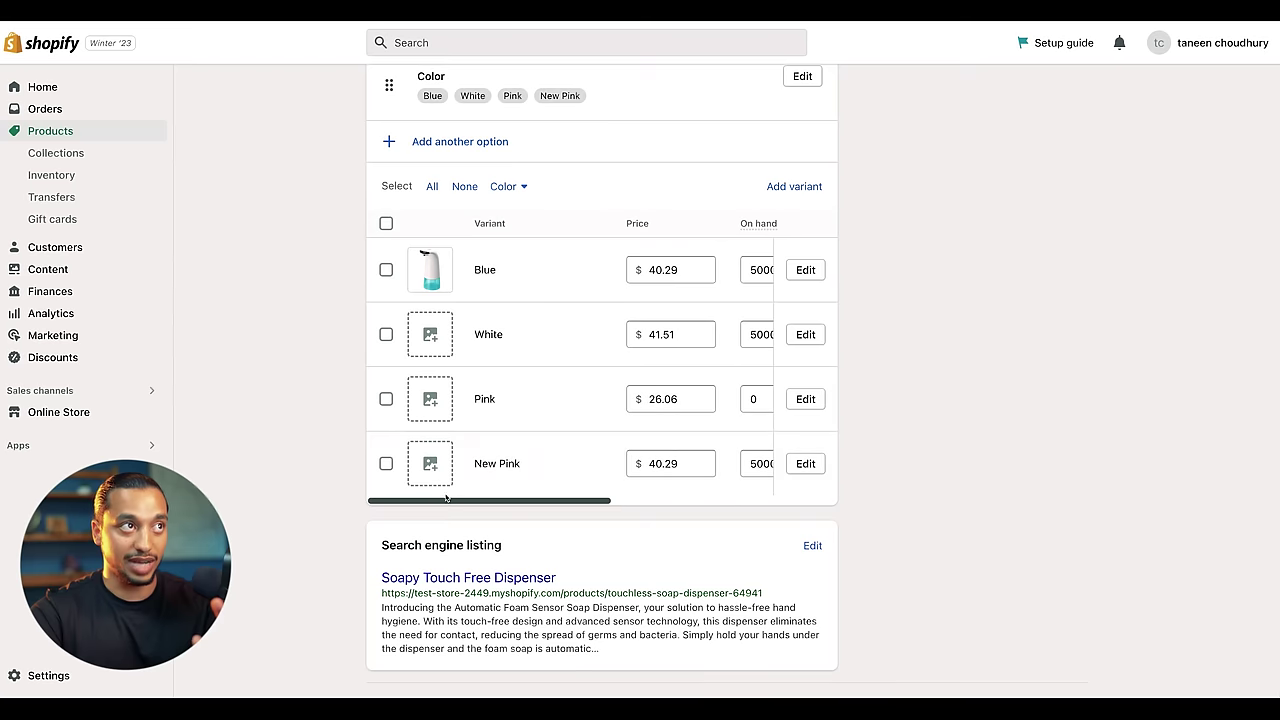
pyautogui.click(430, 336)
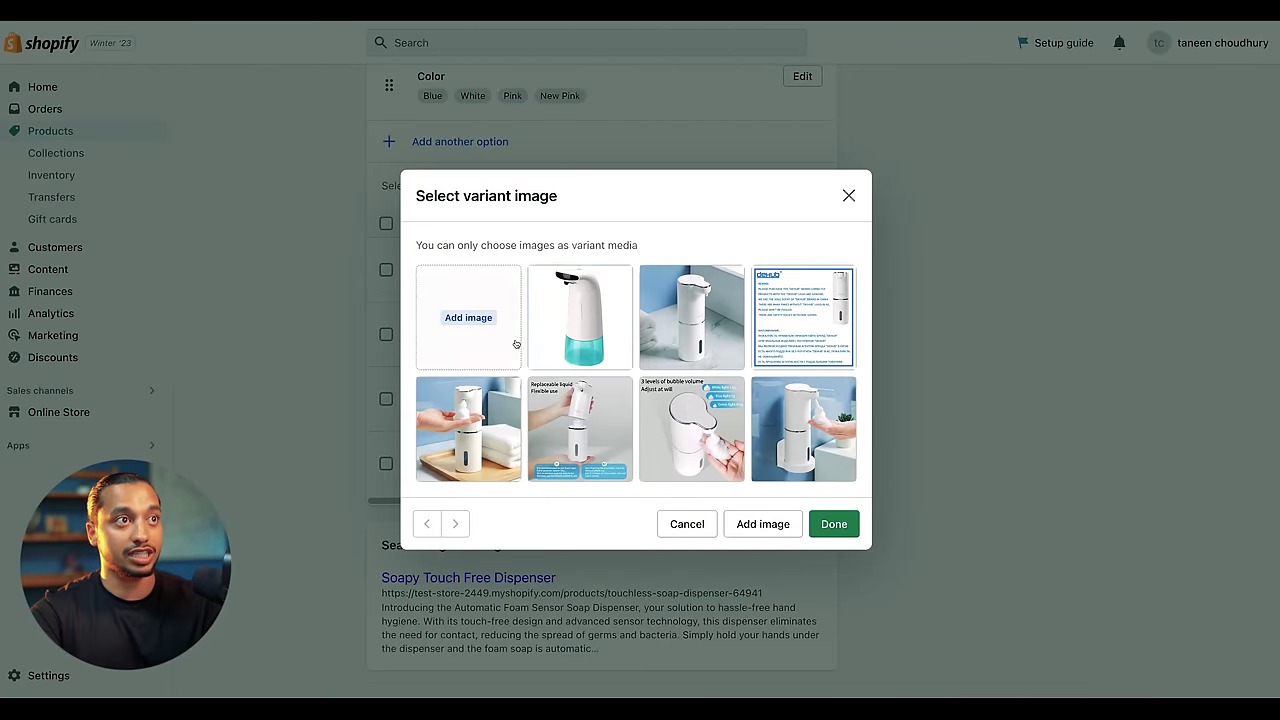
pyautogui.click(687, 524)
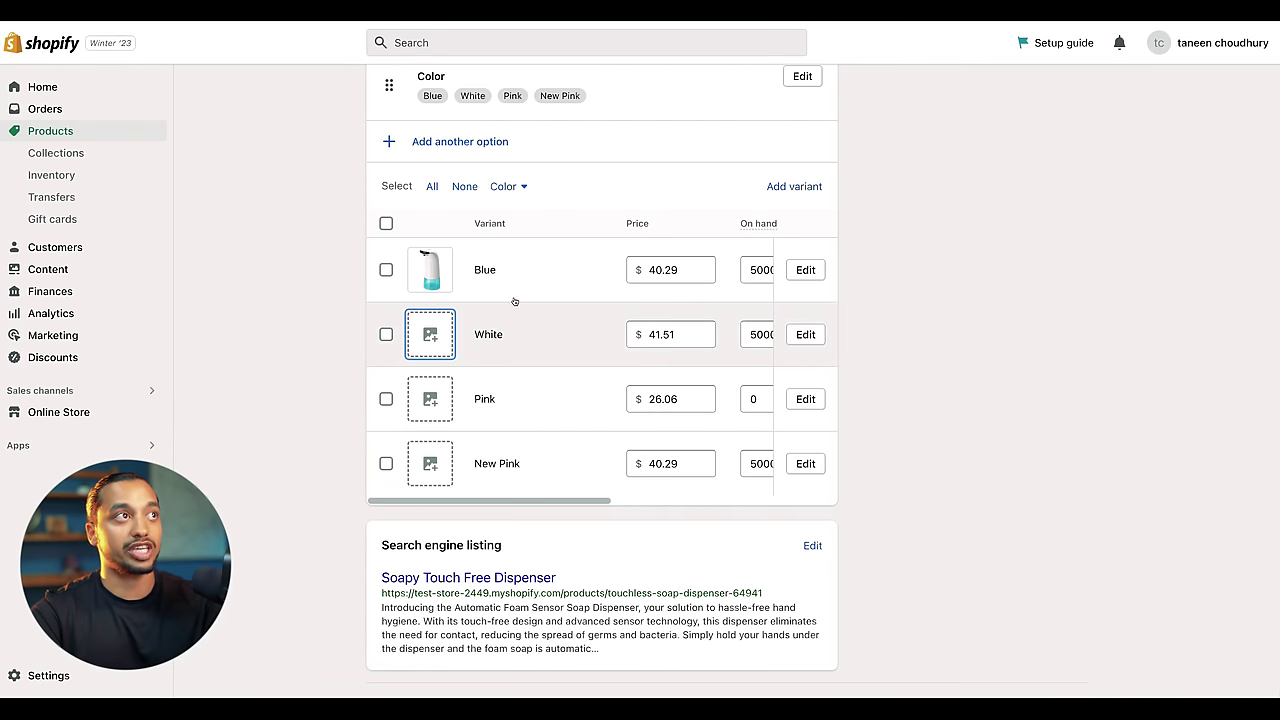
# - Select all four color variants of the product and open them in the bulk editor
pyautogui.click(386, 223)
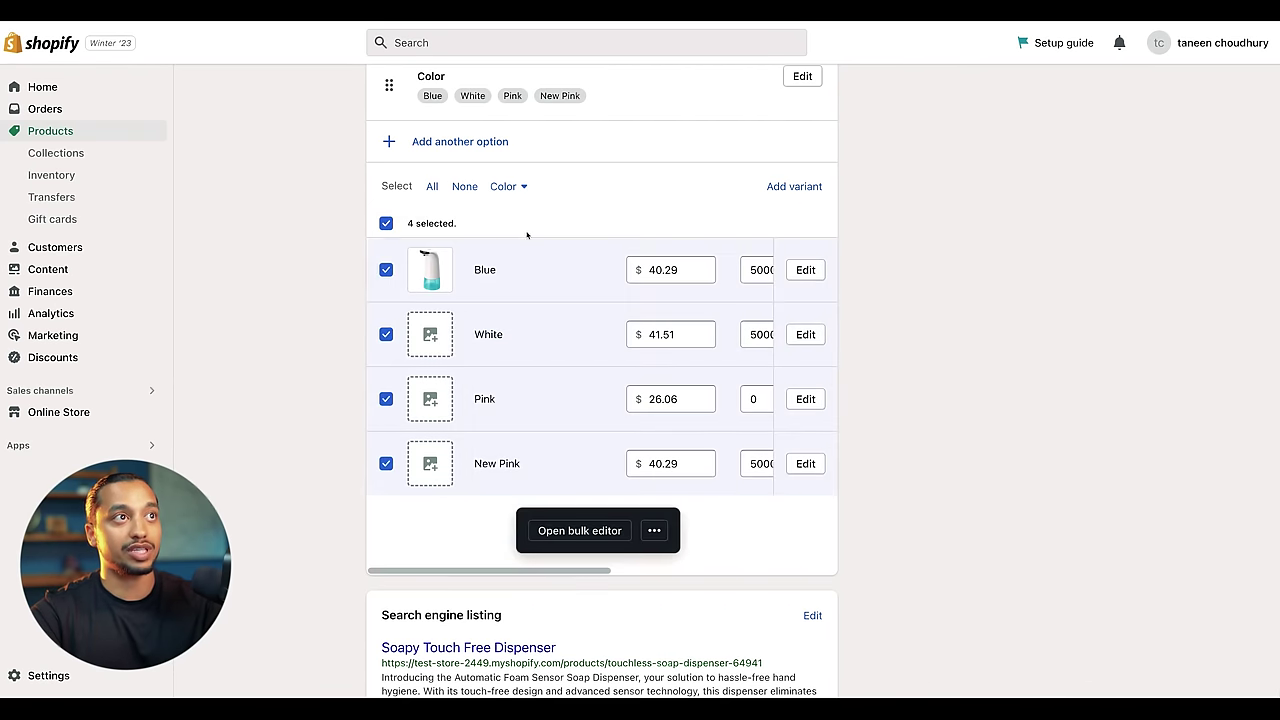
pyautogui.click(573, 531)
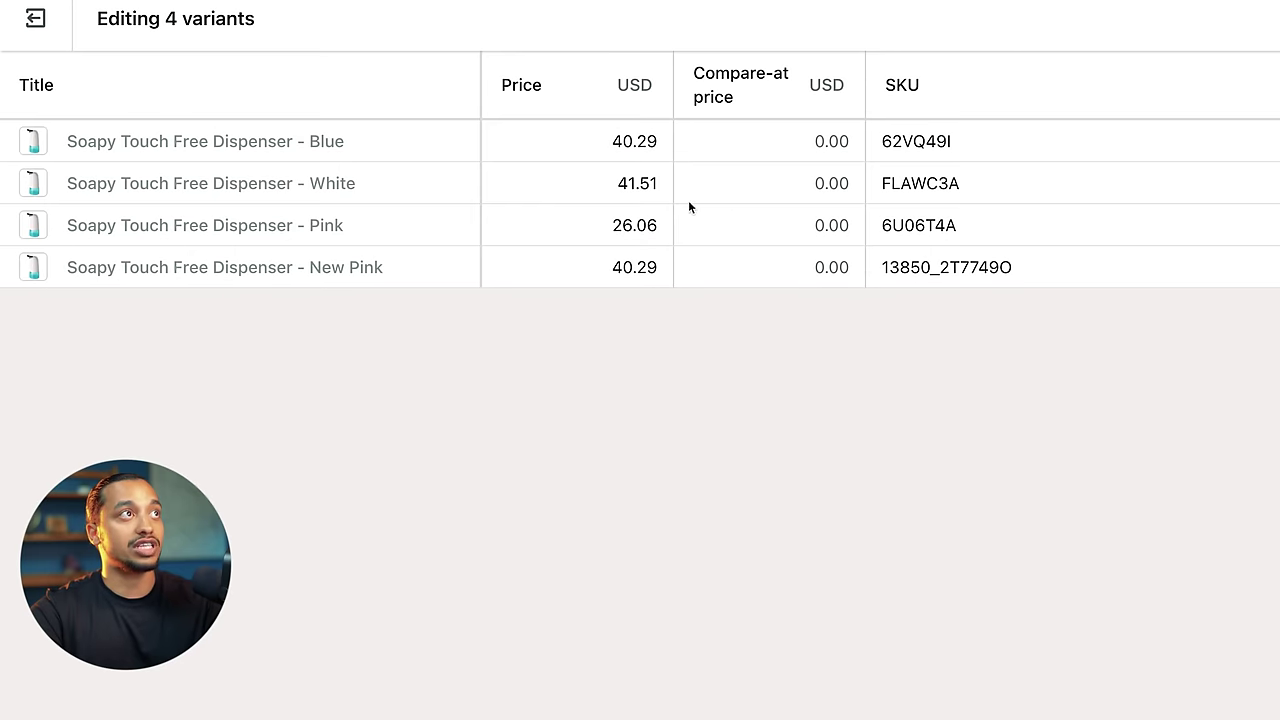
pyautogui.click(629, 141)
pyautogui.doubleClick(625, 141)
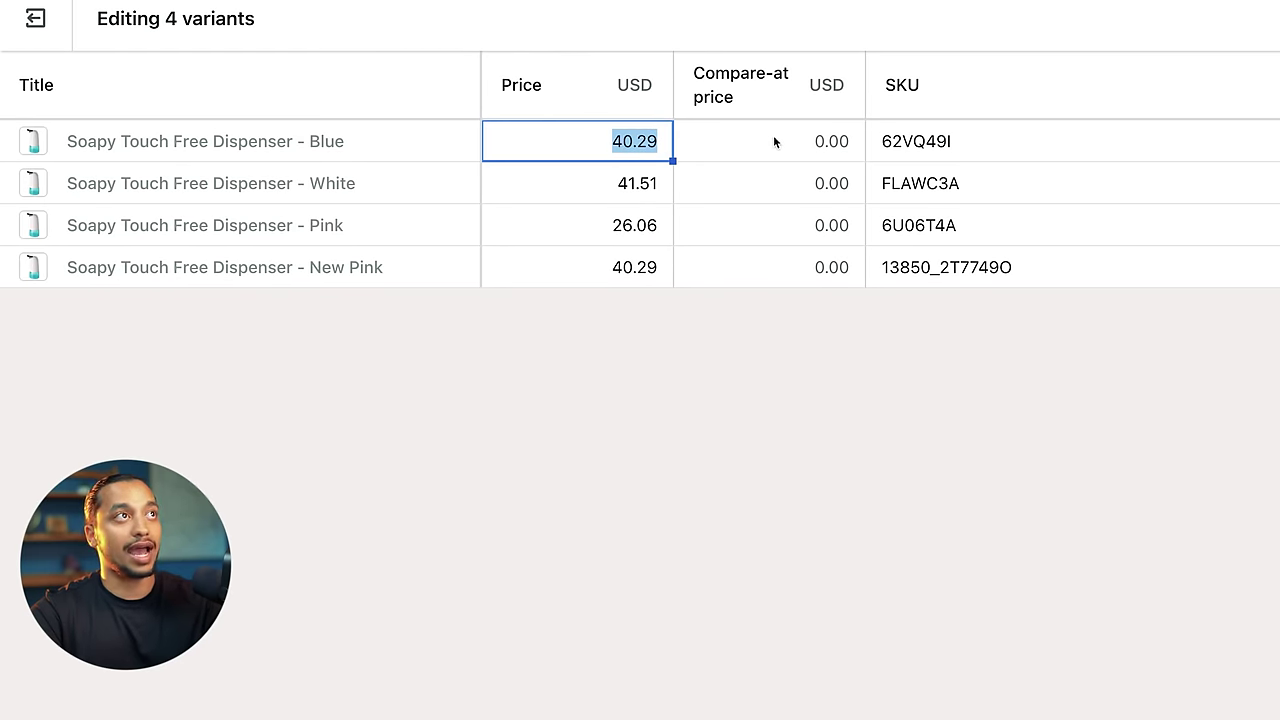
# - Set the Blue variant's compare-at price to 79.99 and its price to 39.99
pyautogui.click(821, 141)
pyautogui.click(826, 141)
pyautogui.press('BackSpace')
pyautogui.press('BackSpace')
pyautogui.press('BackSpace')
pyautogui.press('BackSpace')
pyautogui.write('79.99')
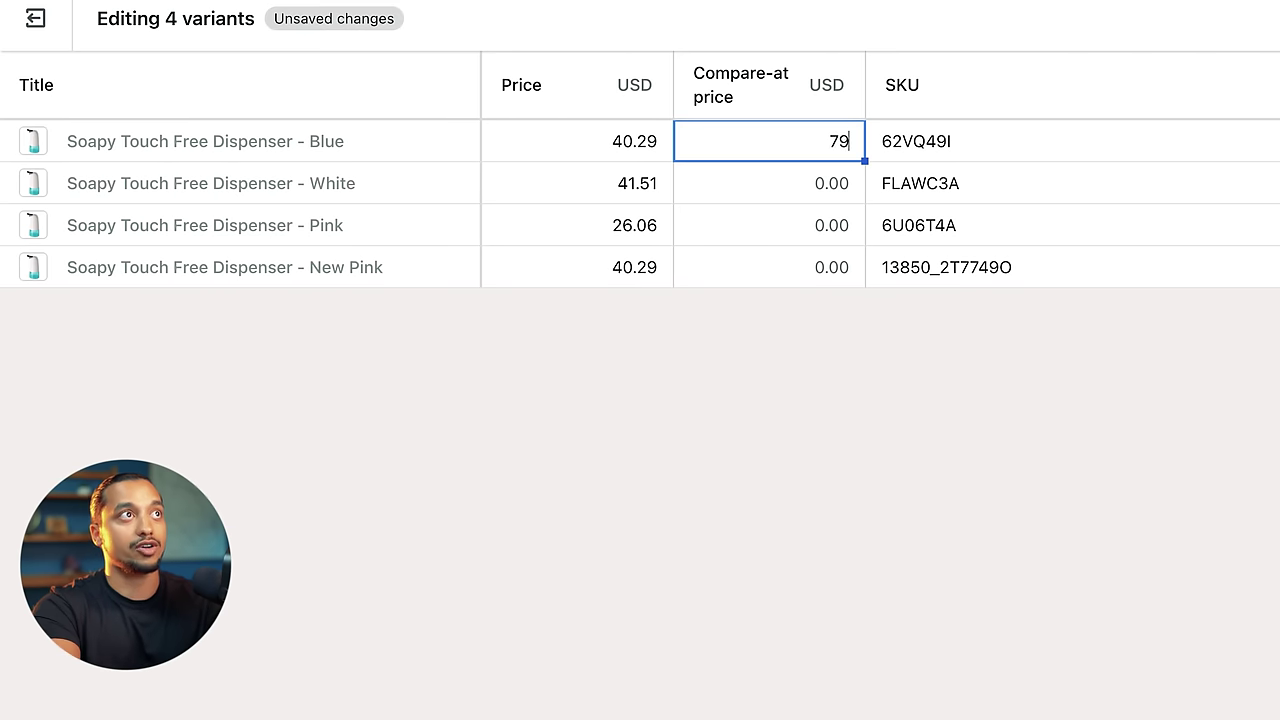
pyautogui.doubleClick(846, 141)
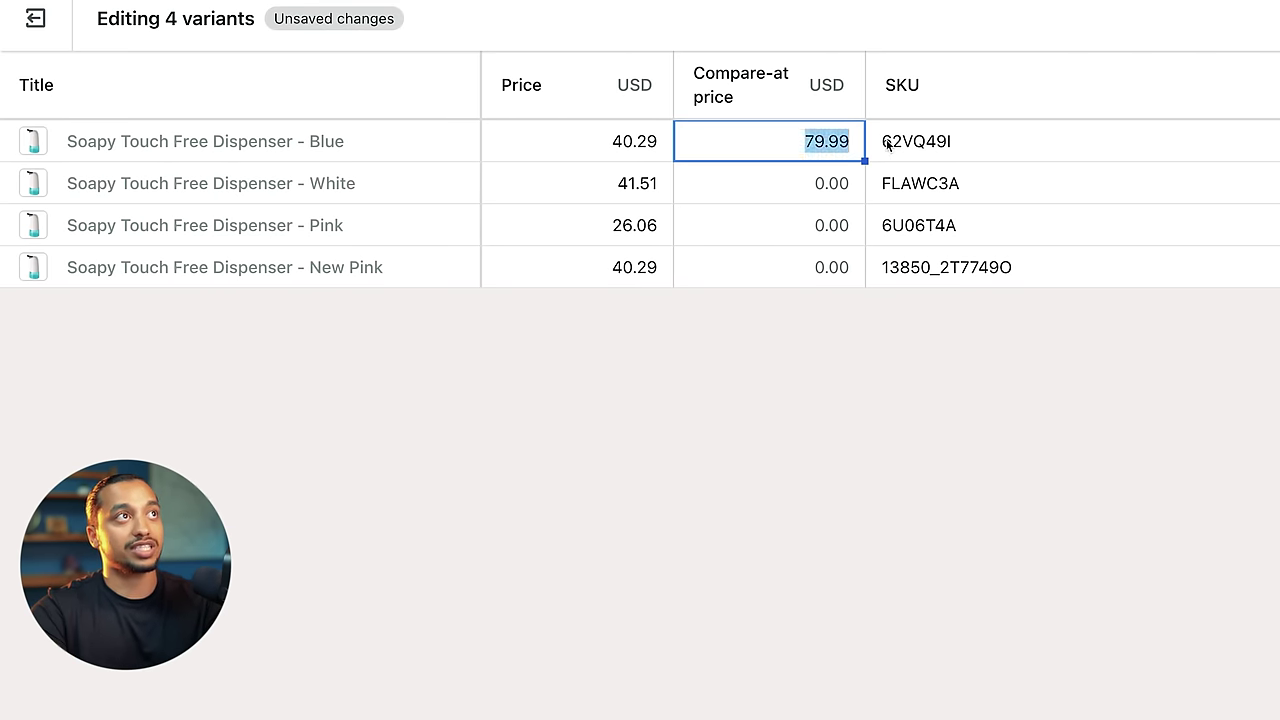
pyautogui.doubleClick(634, 141)
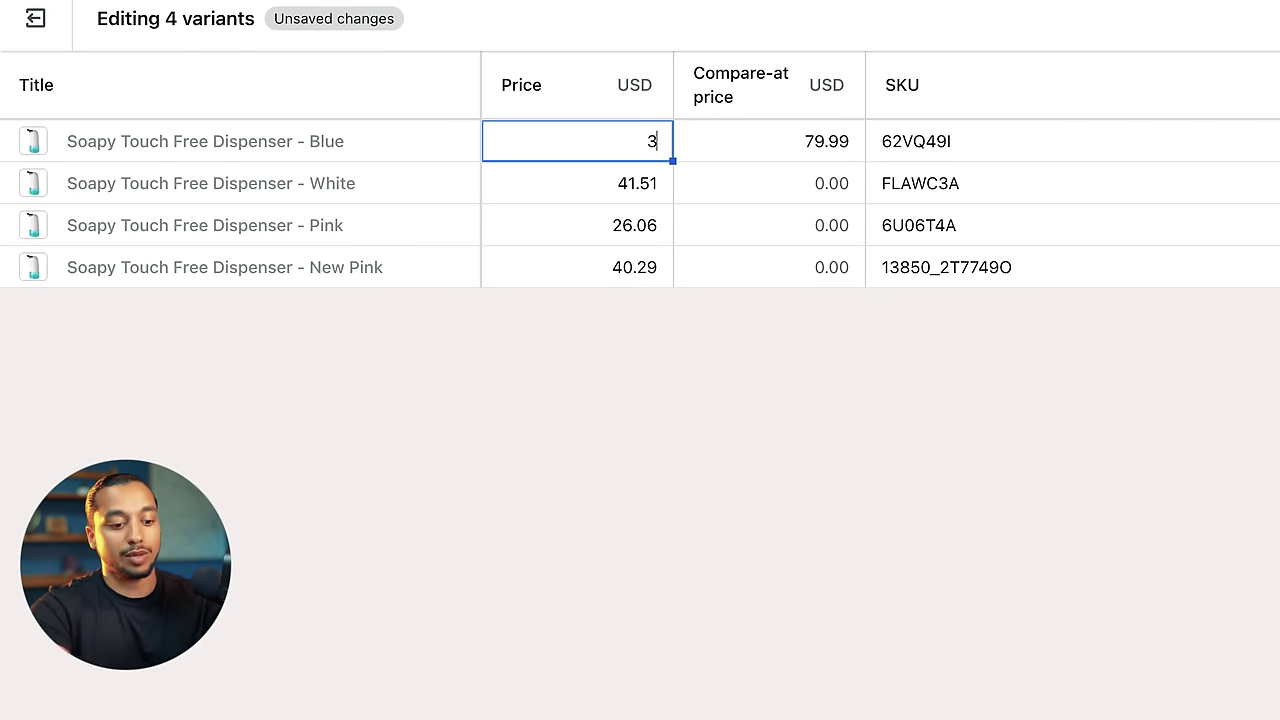
pyautogui.write('39.99')
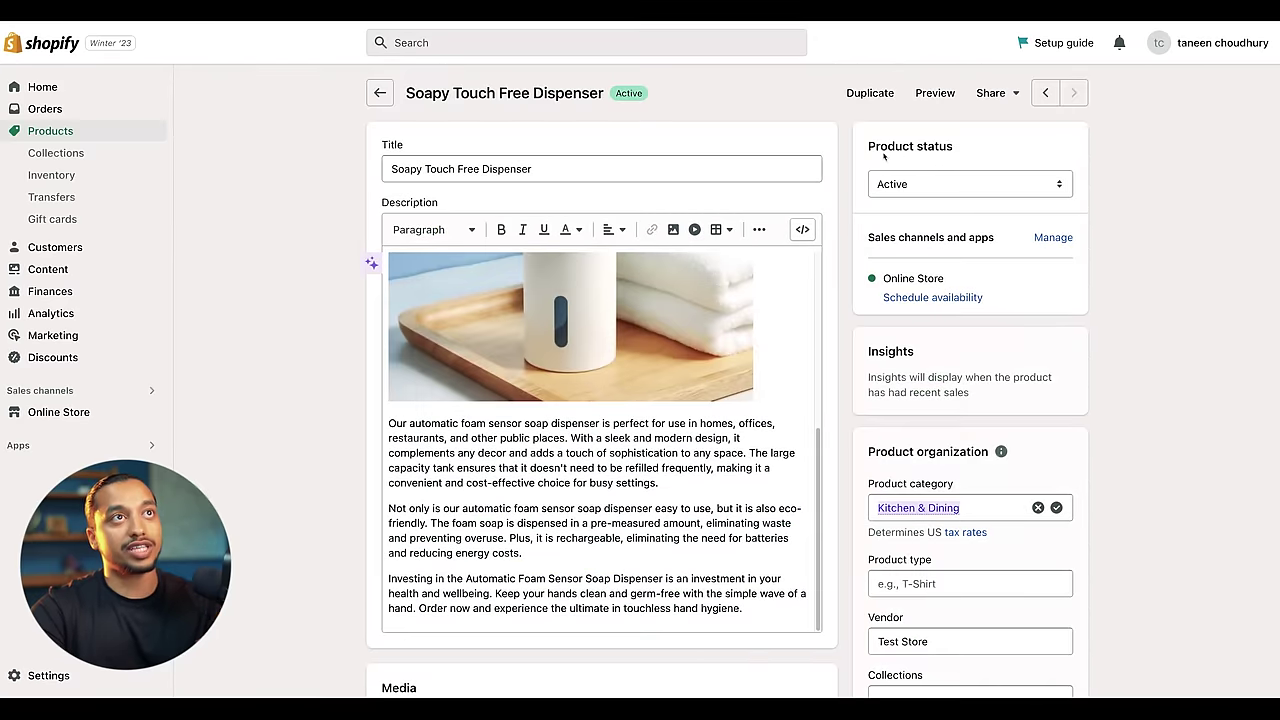
# - Preview the product page in the online store and review its pricing, gallery images and description
pyautogui.click(935, 92)
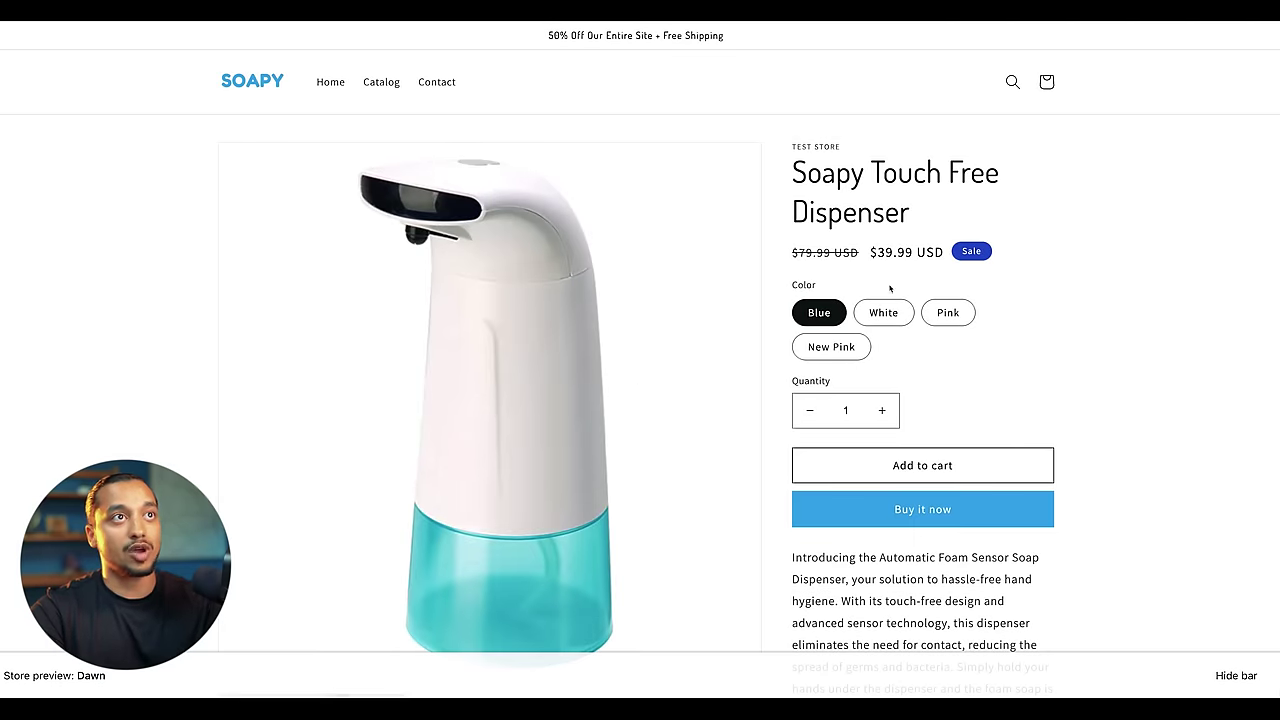
pyautogui.scroll(-5, 860, 313)
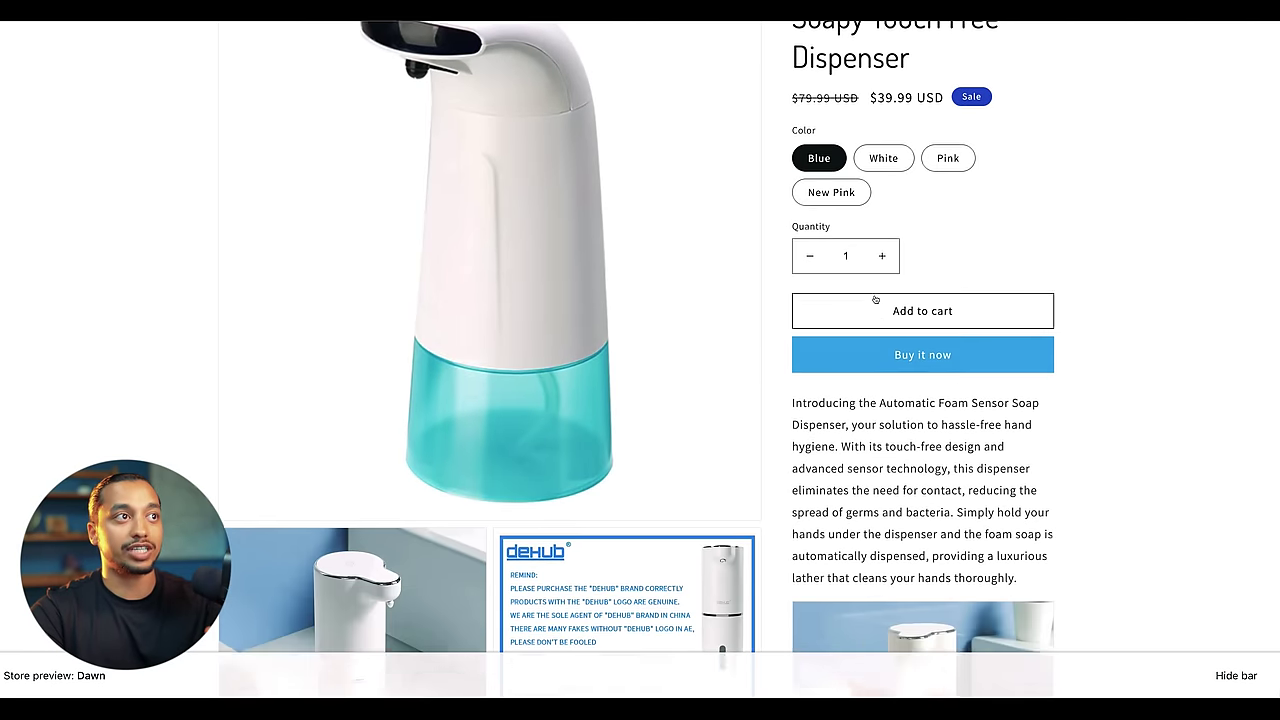
pyautogui.scroll(-1, 910, 292)
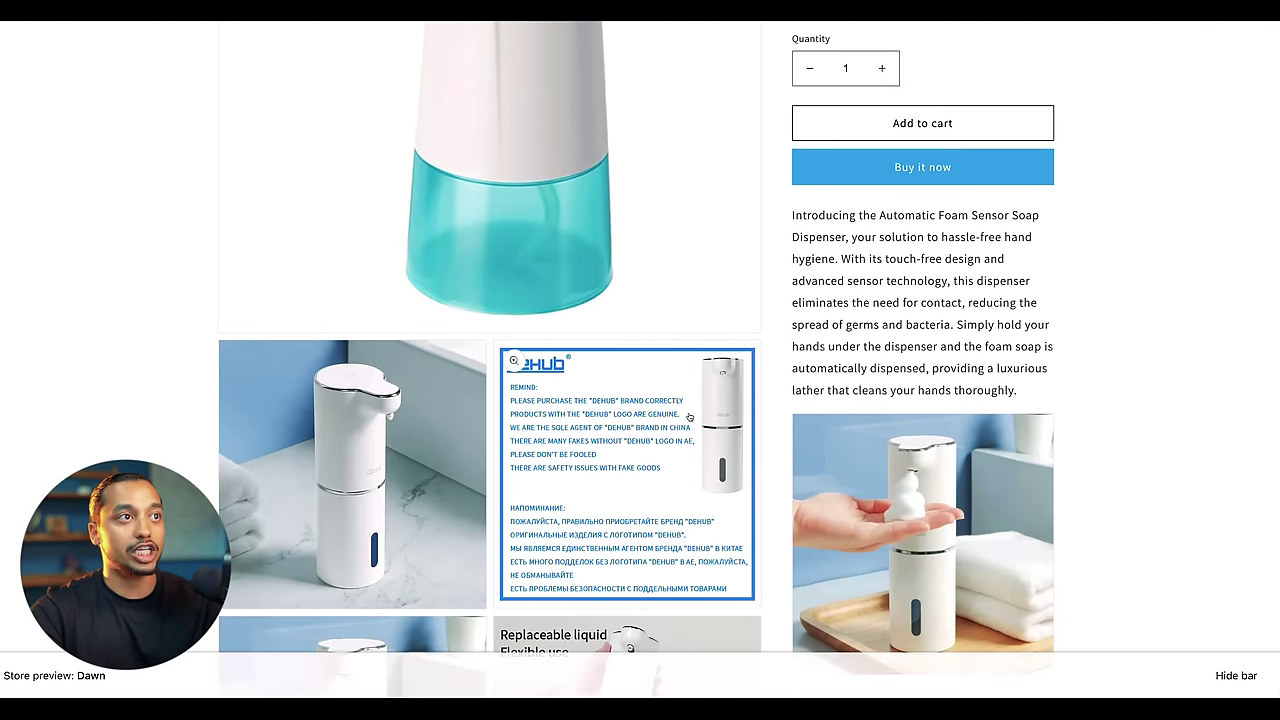
pyautogui.scroll(-2, 626, 400)
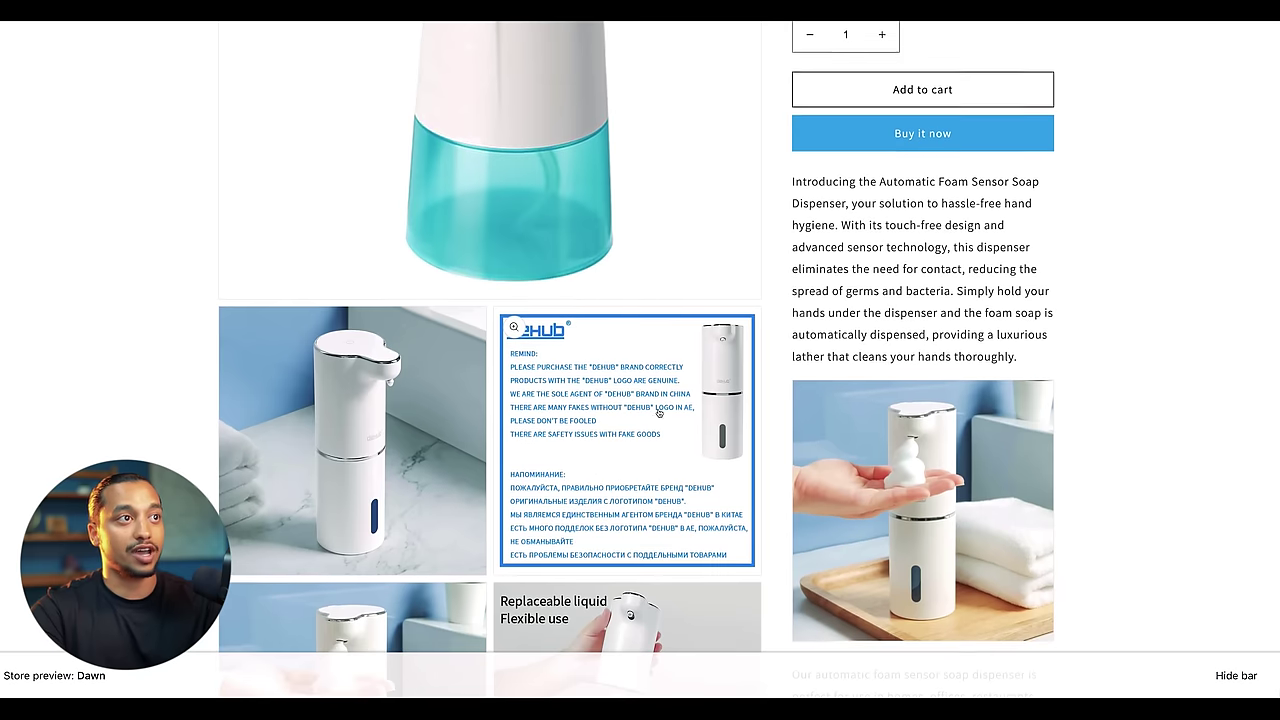
pyautogui.scroll(2, 614, 490)
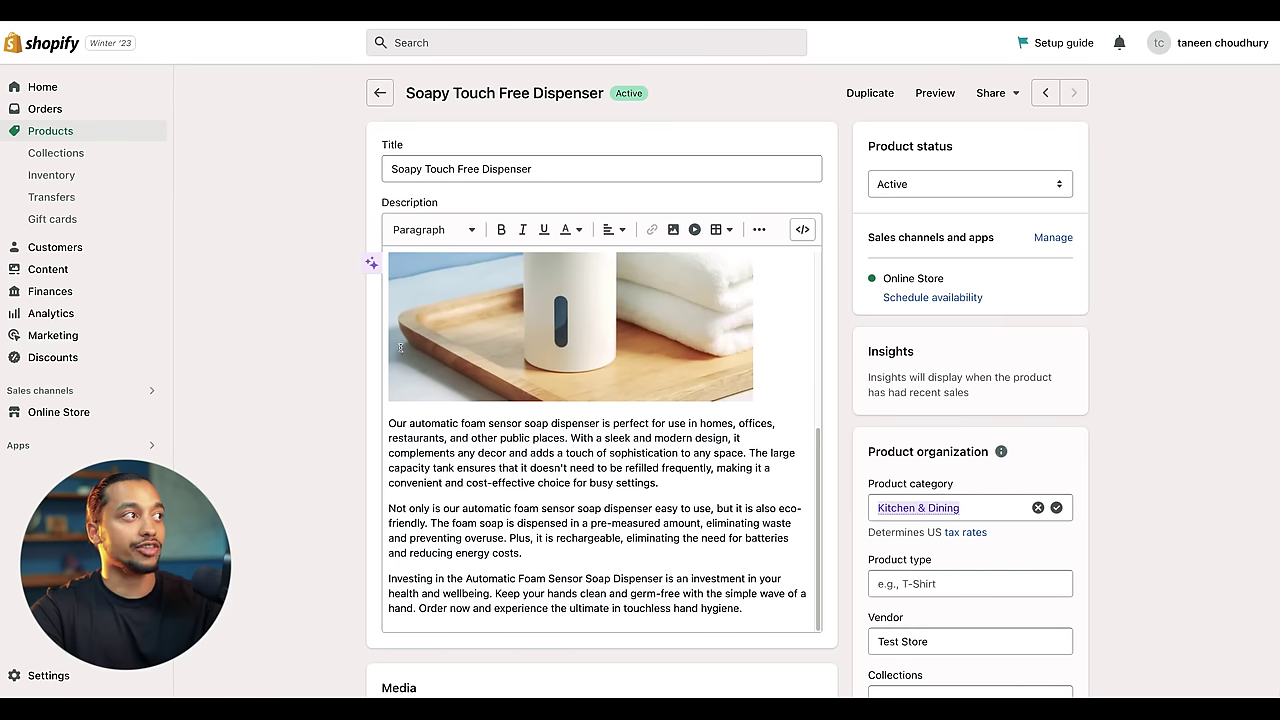
# - Open the general shipping profile in the store's shipping and delivery settings
pyautogui.click(58, 676)
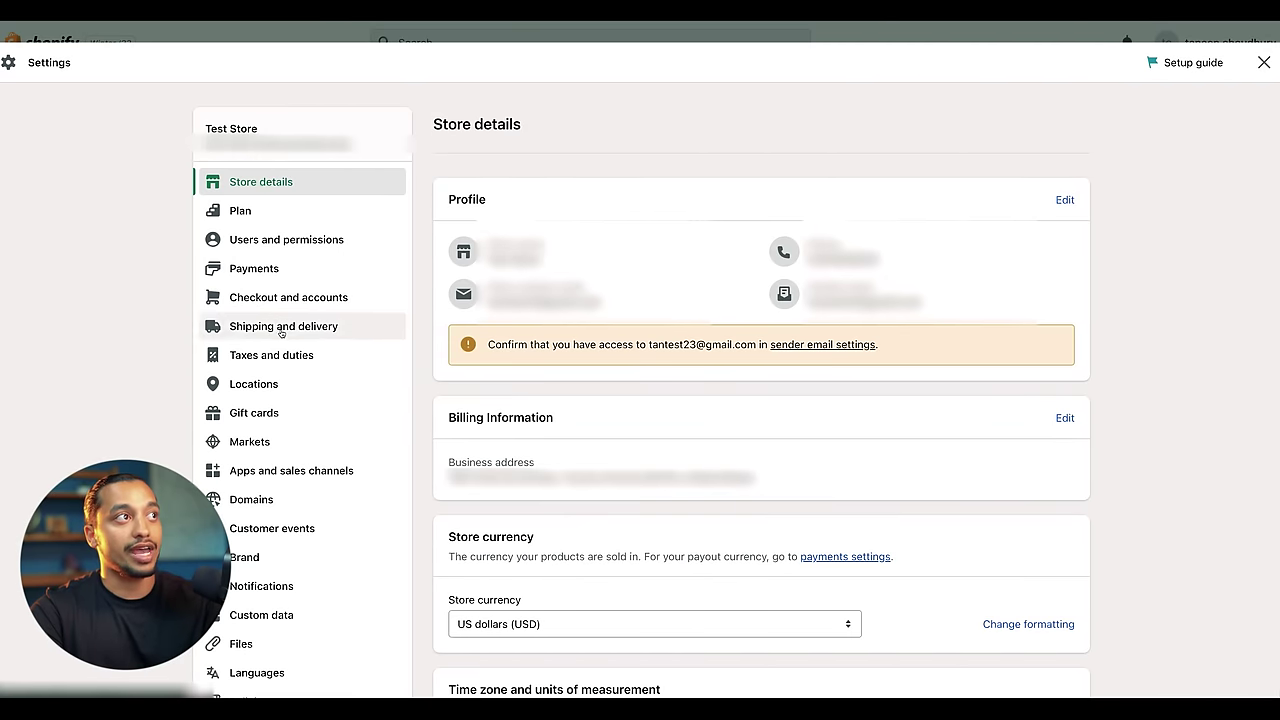
pyautogui.click(286, 334)
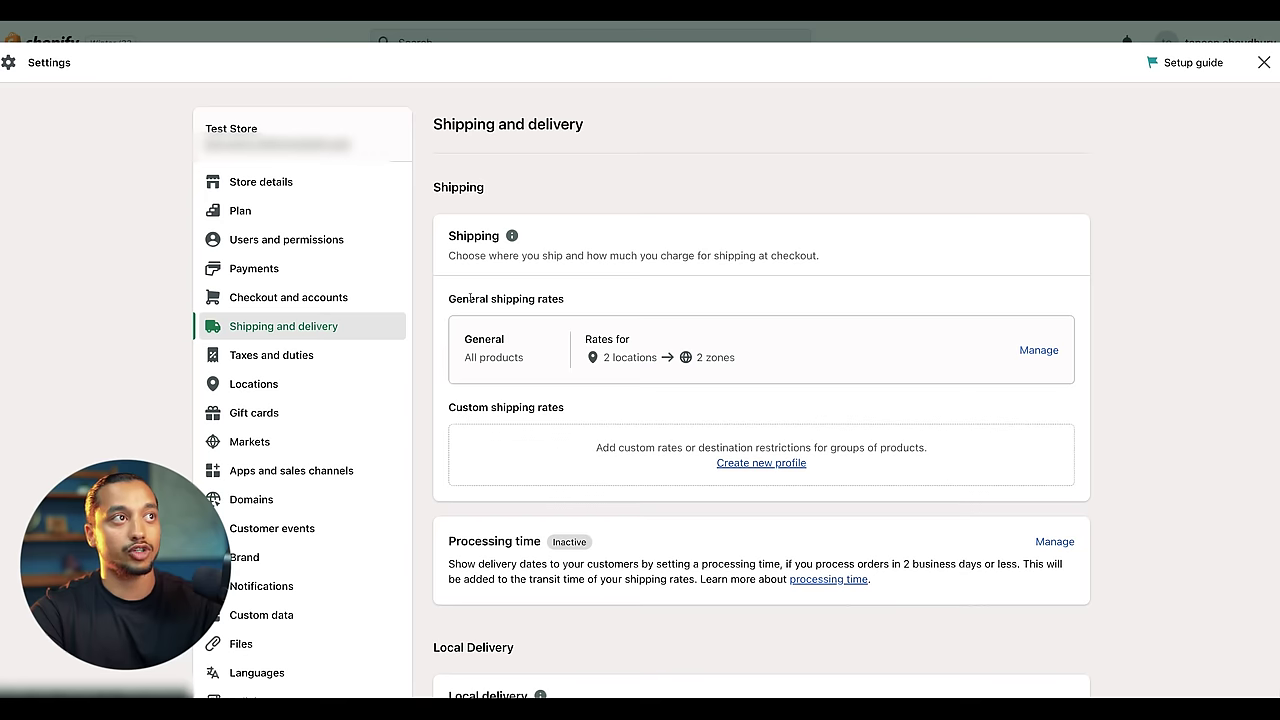
pyautogui.moveTo(484, 296); pyautogui.dragTo(831, 306)
pyautogui.click(1057, 352)
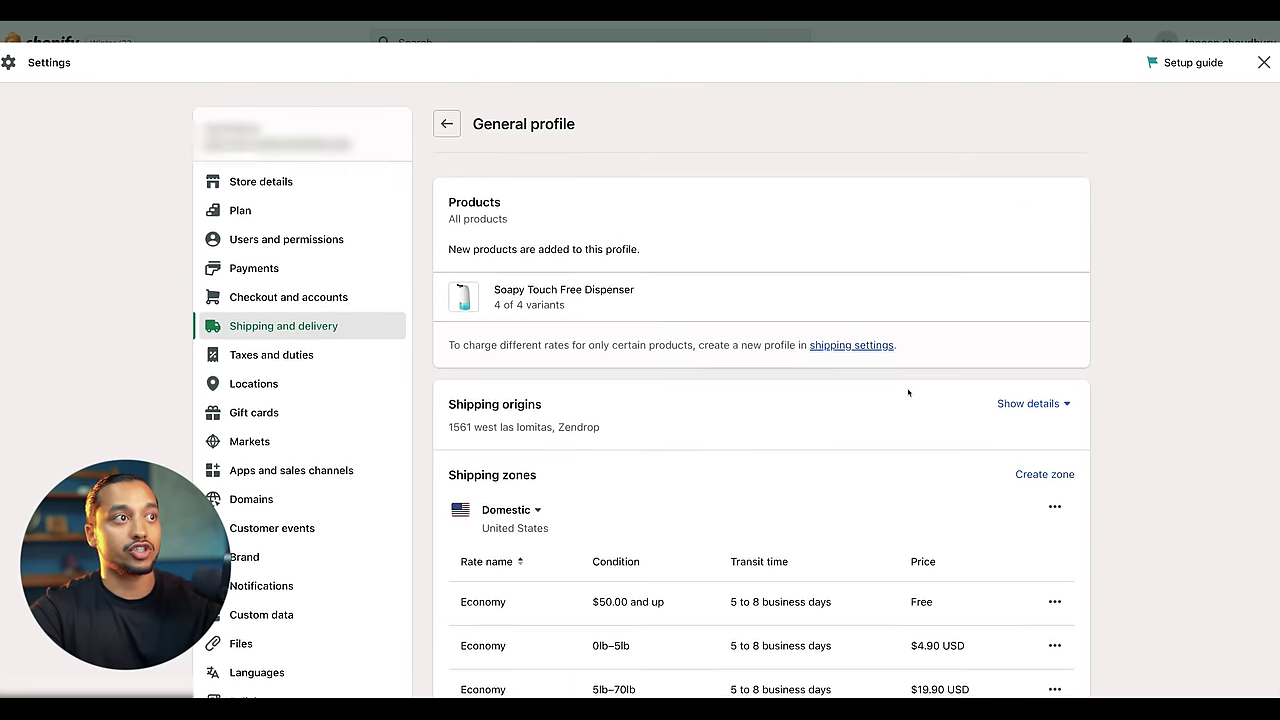
pyautogui.scroll(-3, 908, 390)
pyautogui.scroll(-1, 895, 392)
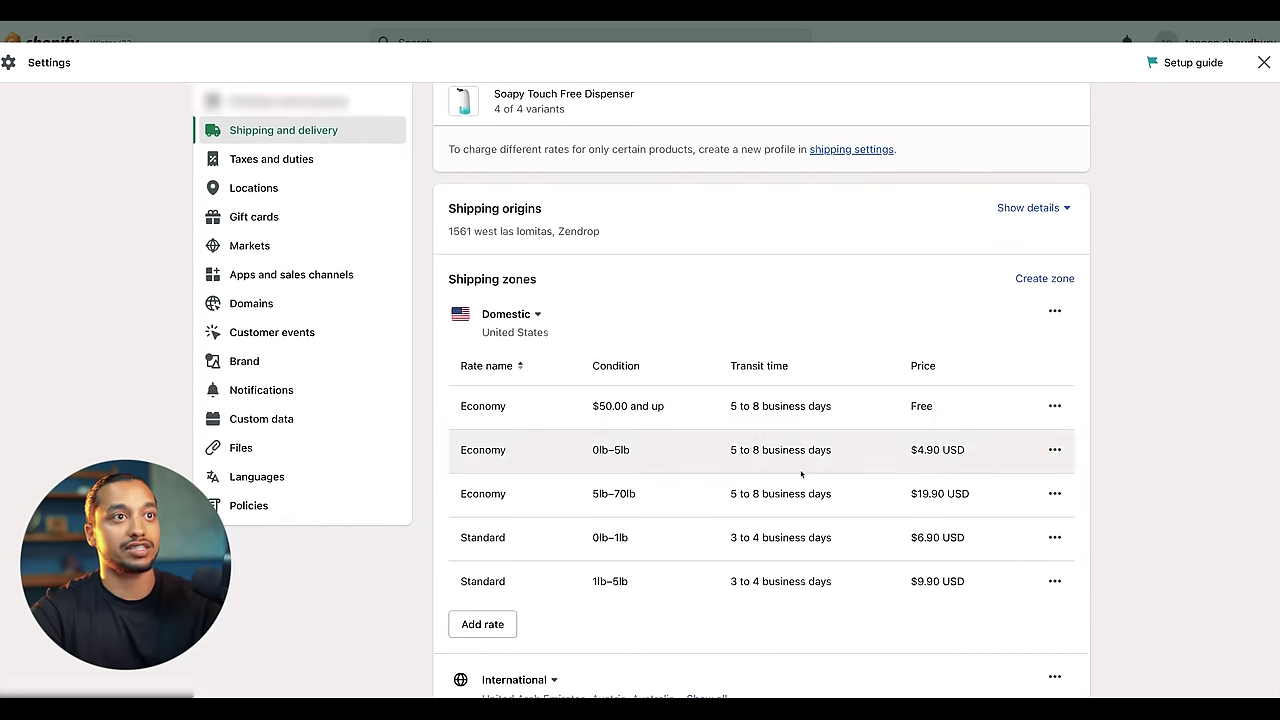
# - Delete the paid Domestic rates: Economy 0–5 lb, Economy 5–70 lb, Standard 0–1 lb and Standard 1–5 lb
pyautogui.click(1054, 450)
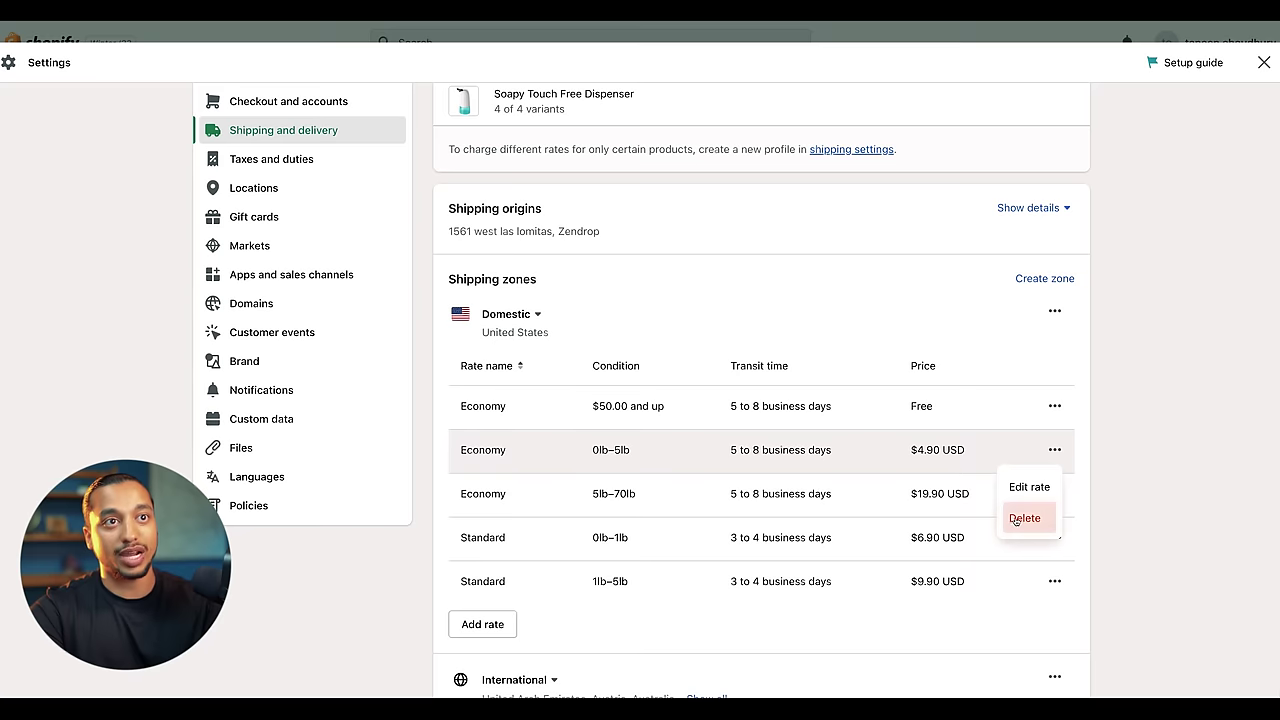
pyautogui.click(1020, 518)
pyautogui.click(1054, 450)
pyautogui.click(1022, 516)
pyautogui.click(1054, 450)
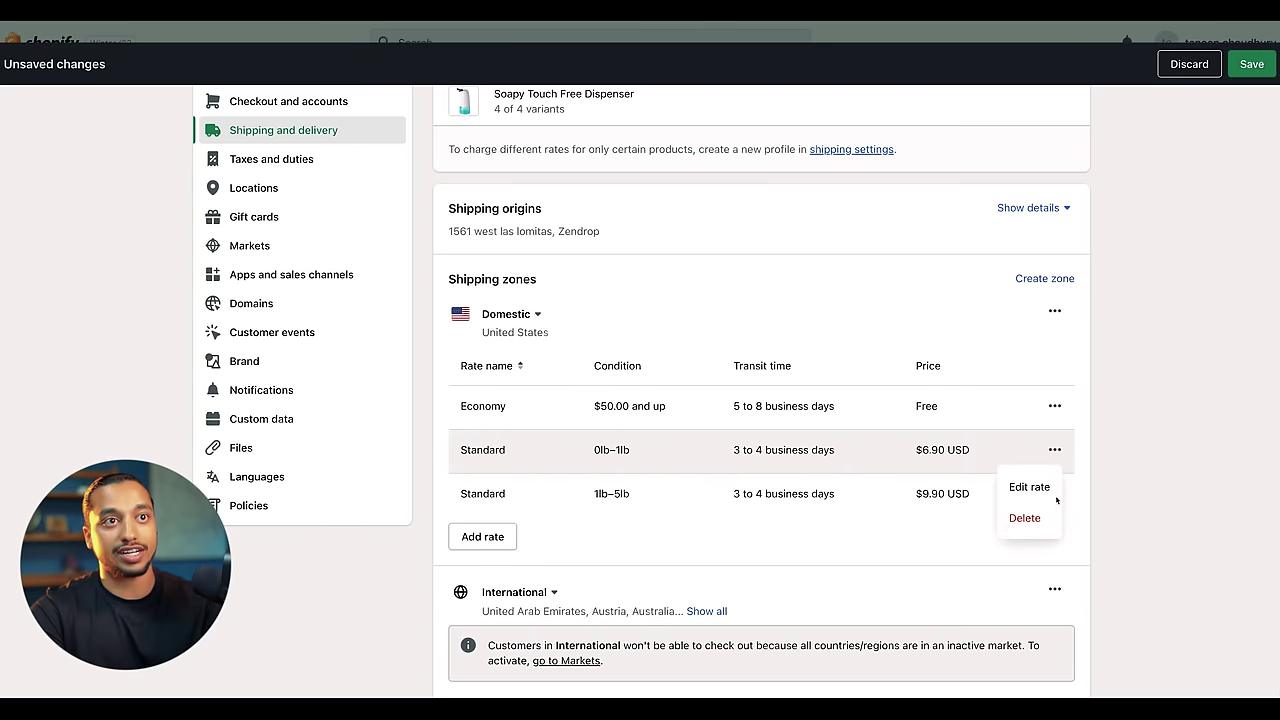
pyautogui.click(1023, 517)
pyautogui.click(1054, 450)
pyautogui.click(1030, 517)
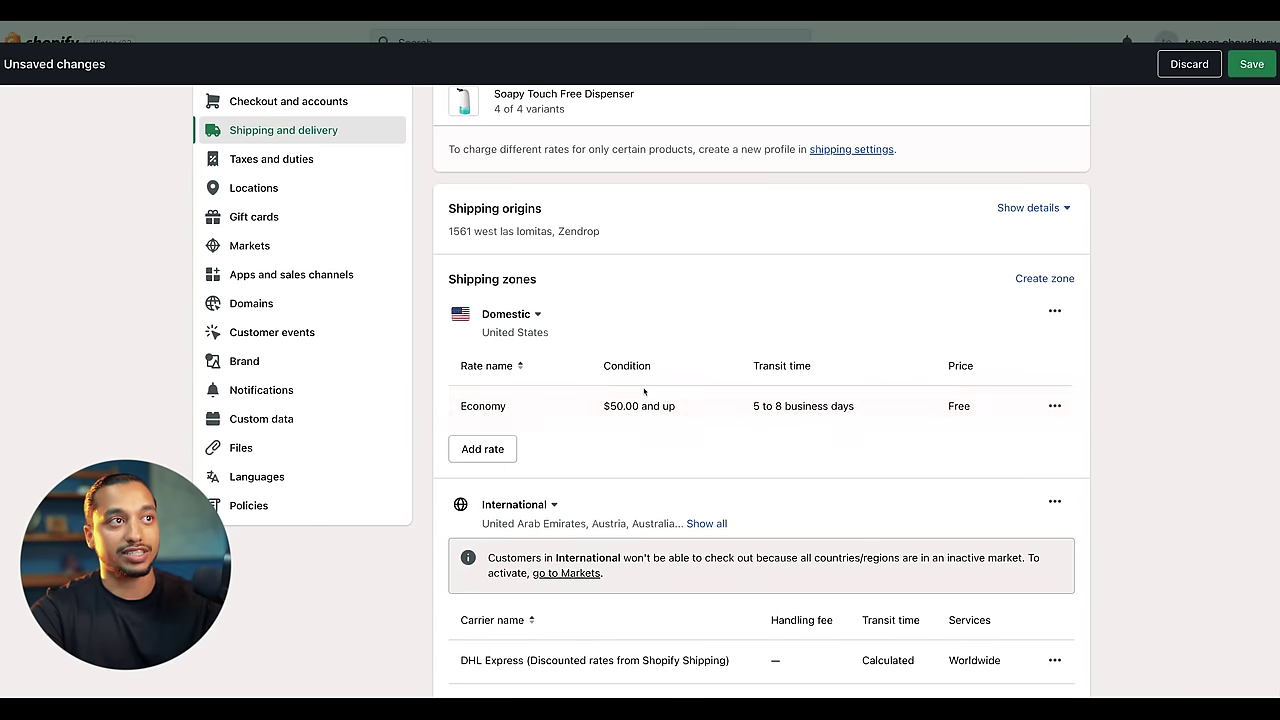
# - Edit the free Domestic Economy rate, keeping Economy (5 to 8 business days) and setting its minimum order price to 0
pyautogui.tripleClick(645, 395)
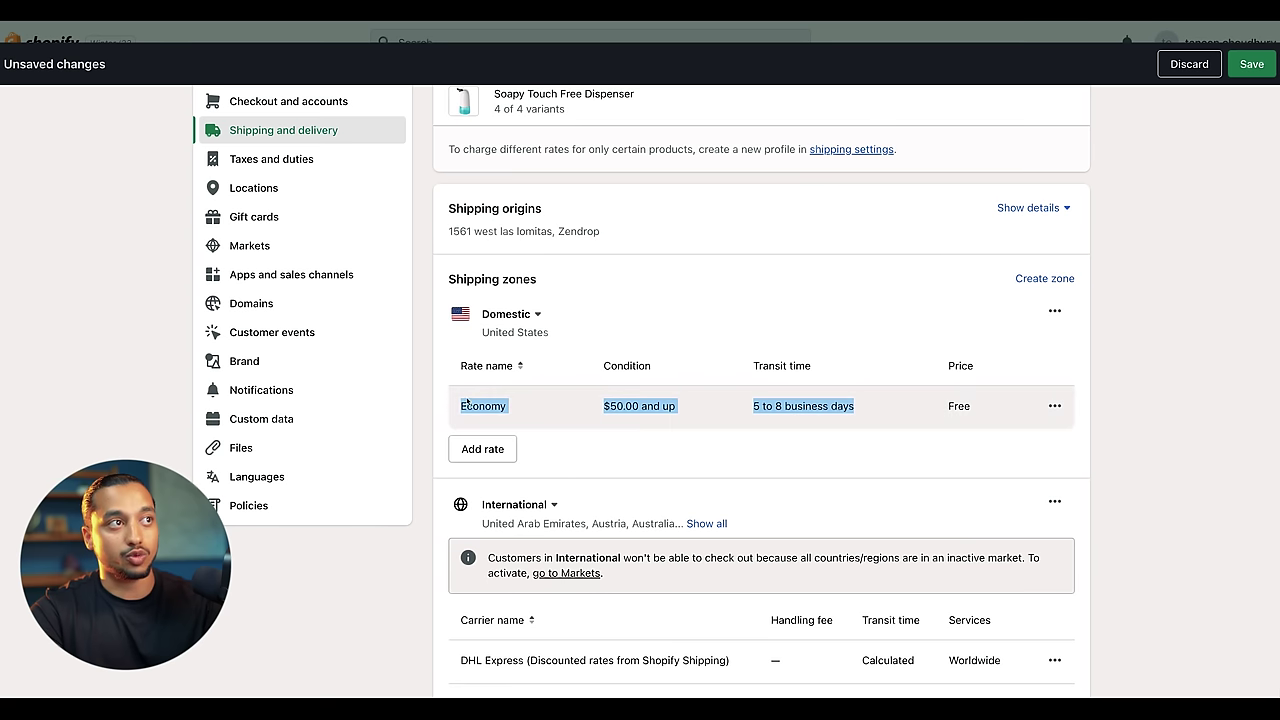
pyautogui.click(1054, 405)
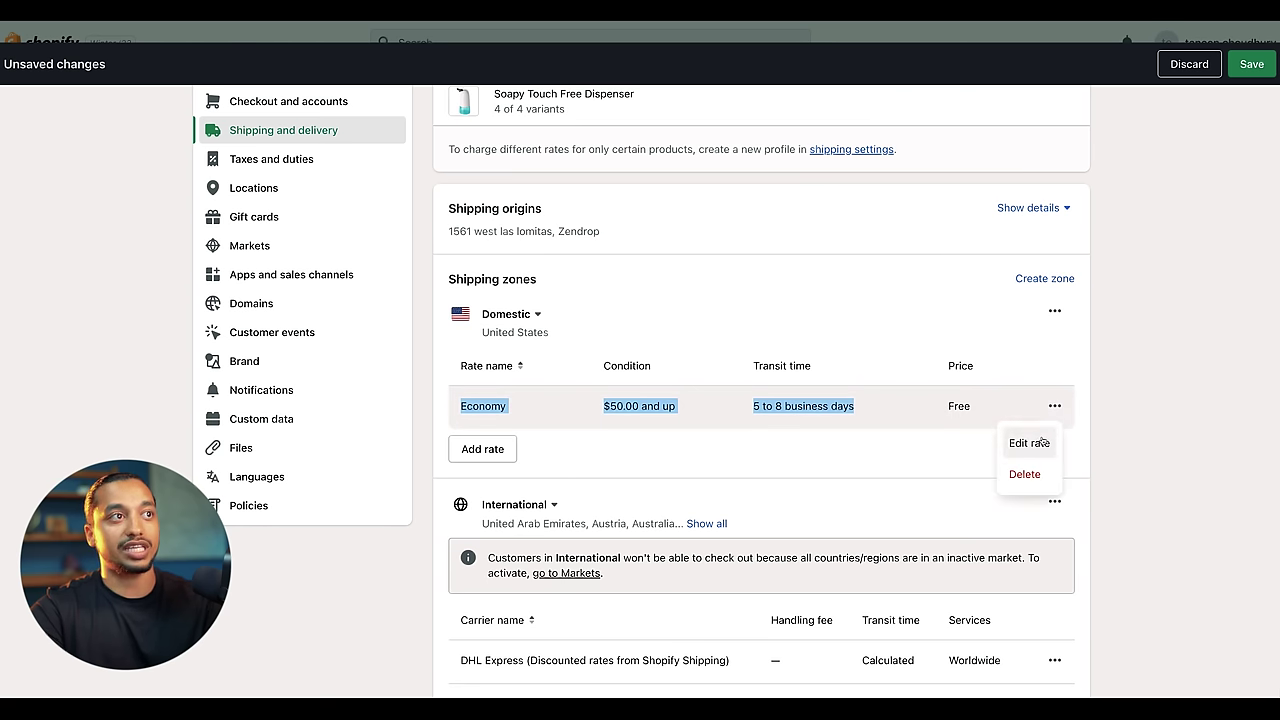
pyautogui.click(1029, 442)
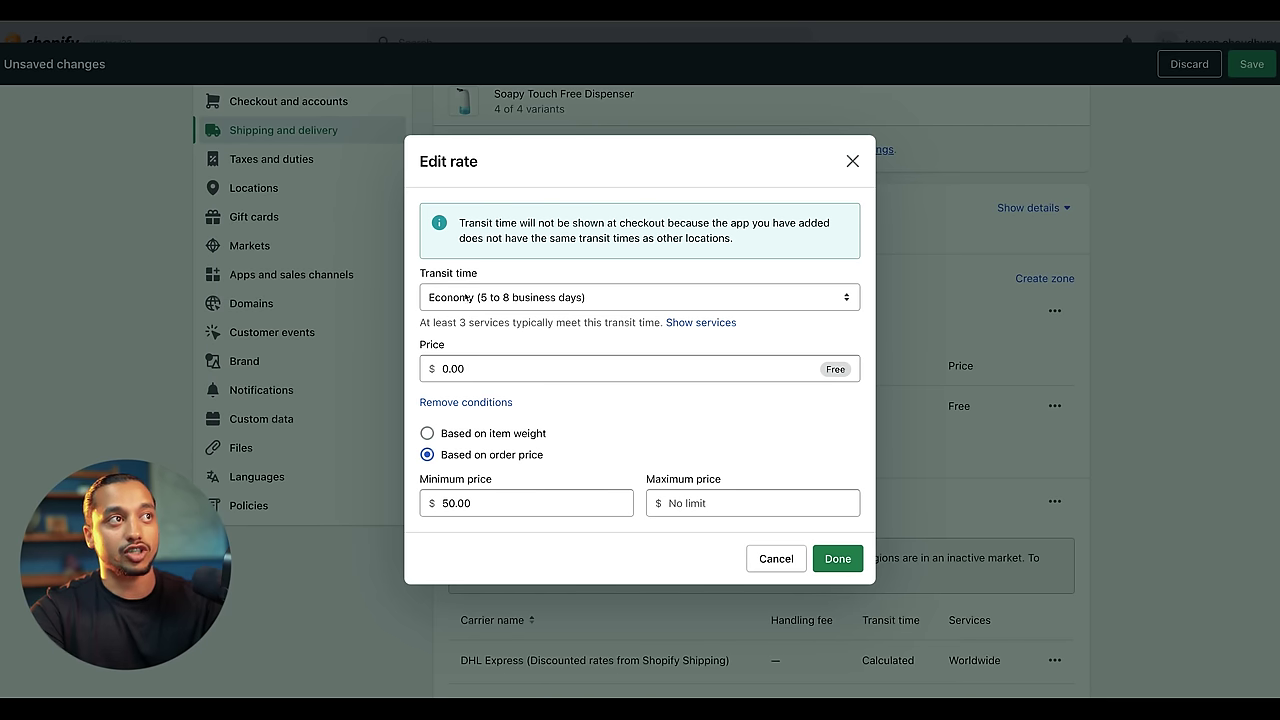
pyautogui.click(493, 297)
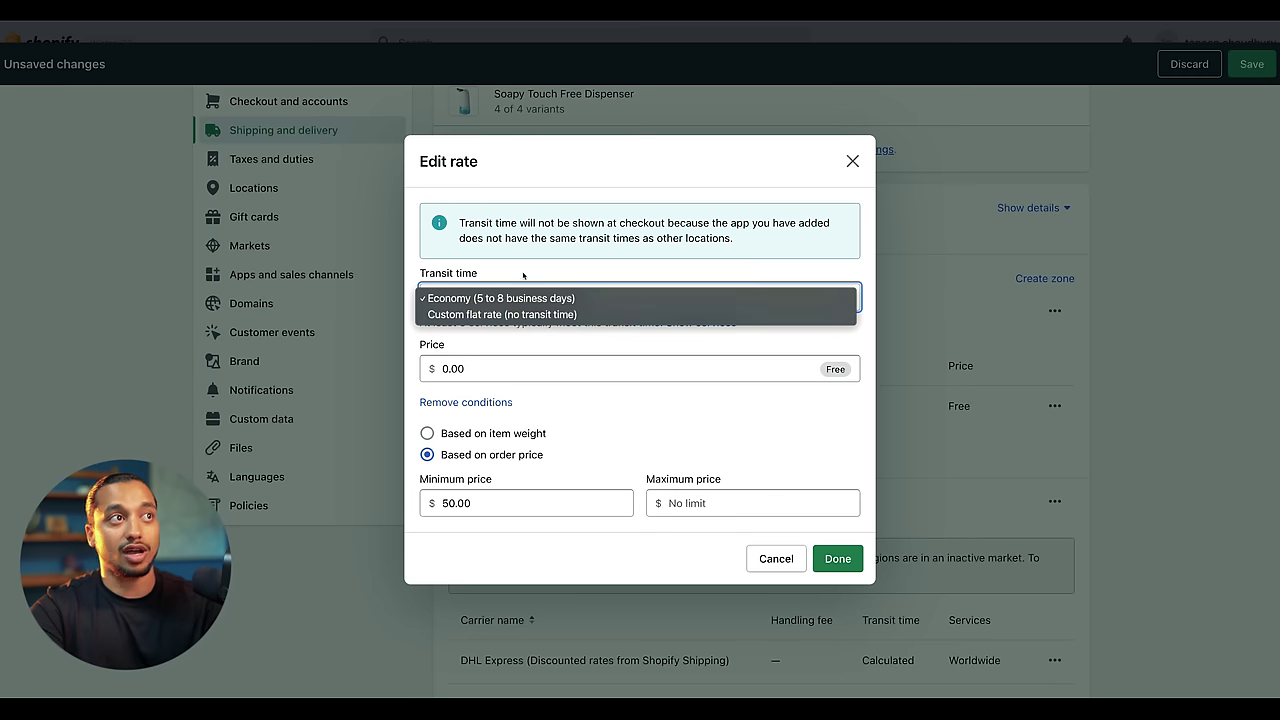
pyautogui.click(514, 298)
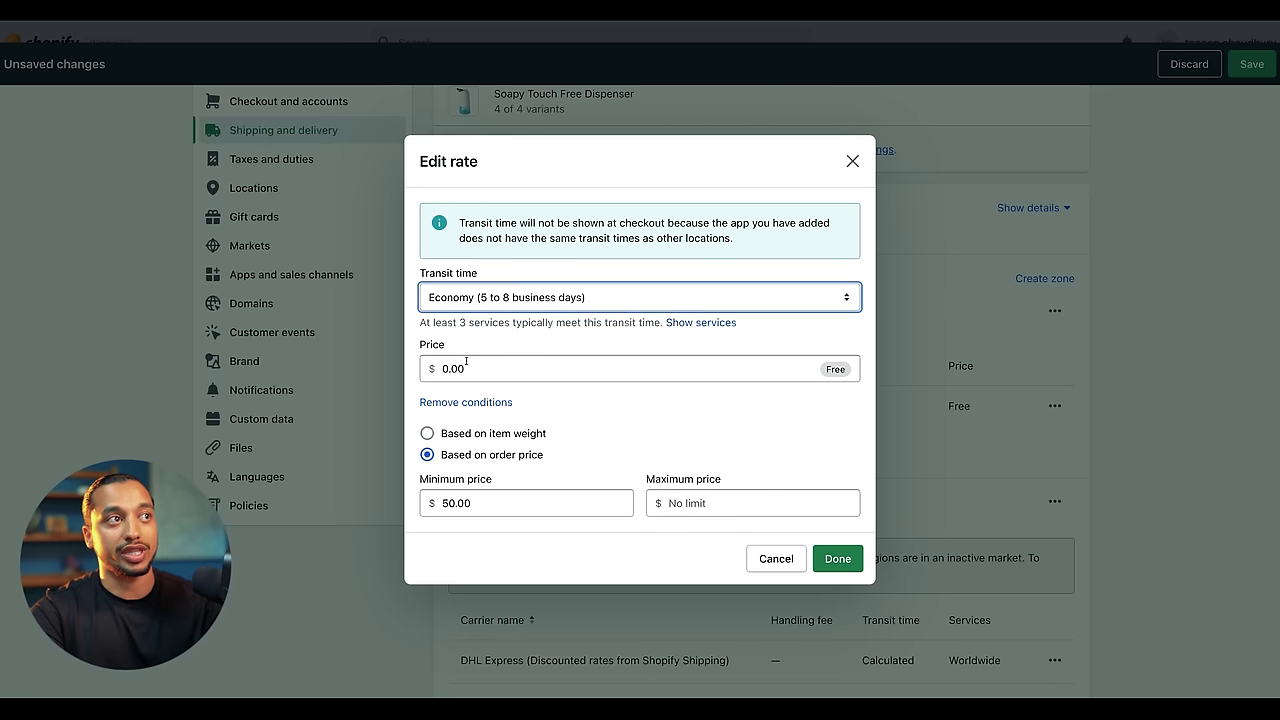
pyautogui.moveTo(530, 365); pyautogui.dragTo(441, 365)
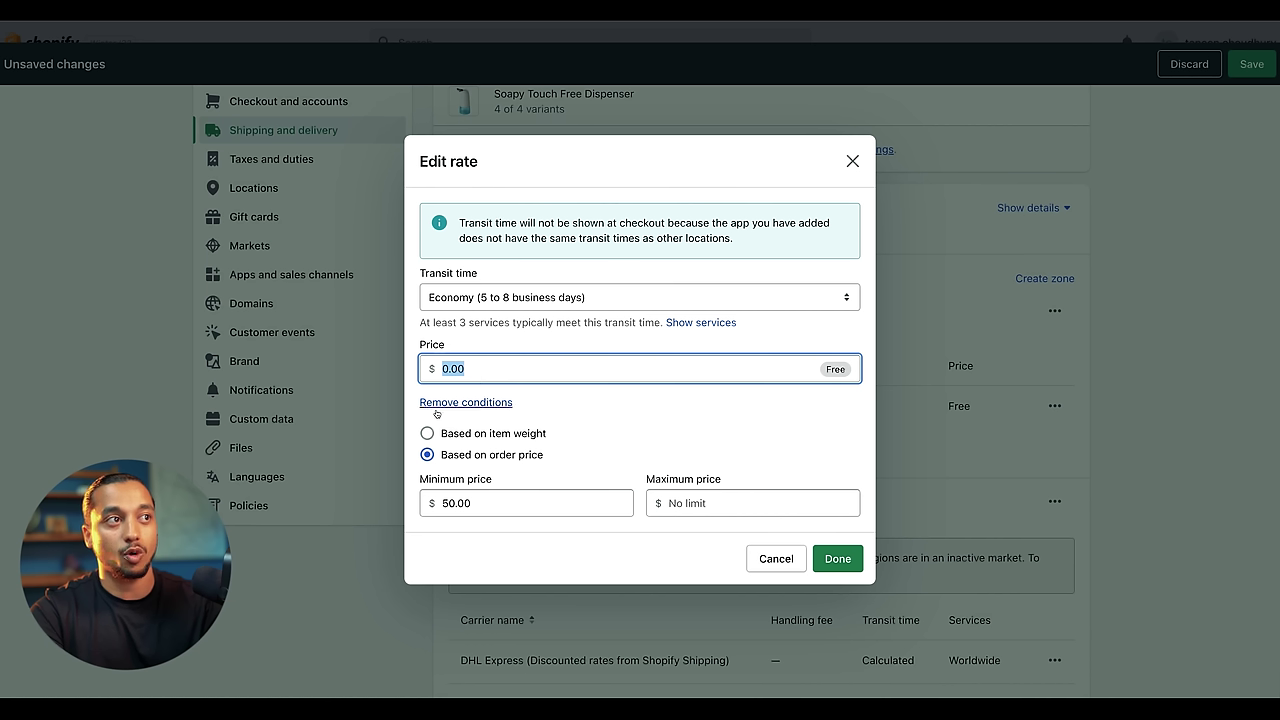
pyautogui.doubleClick(451, 503)
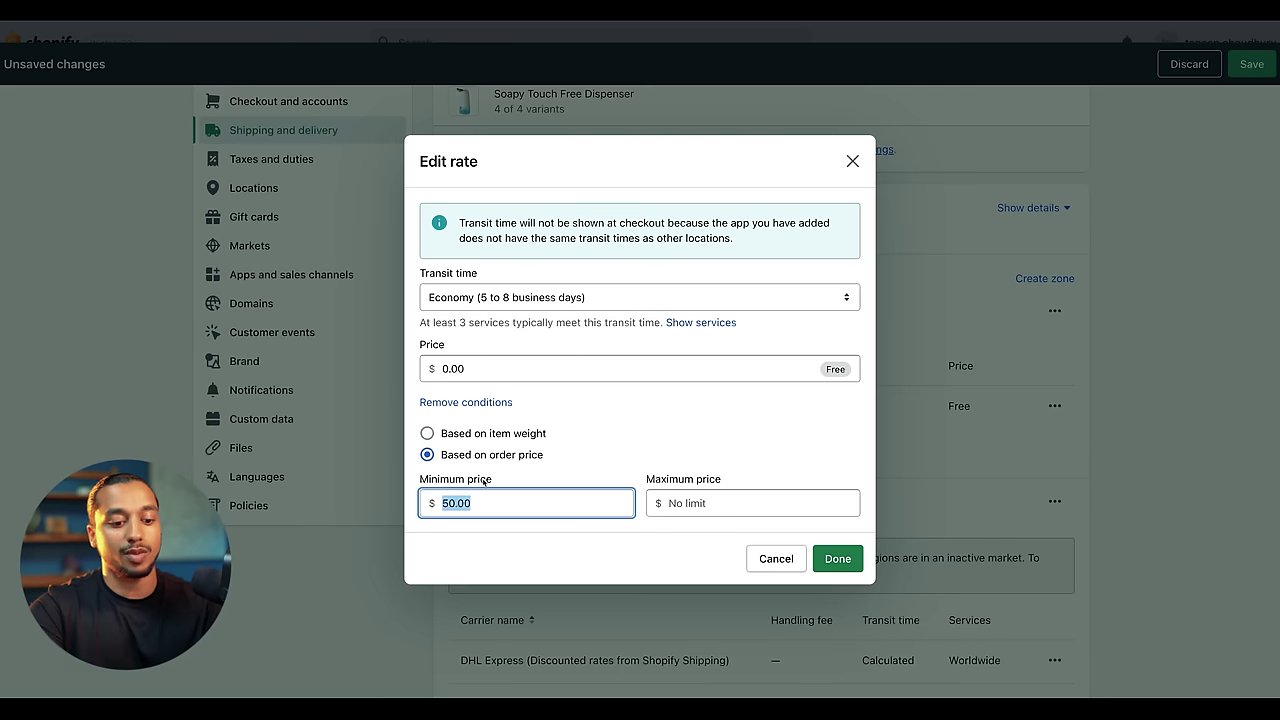
pyautogui.write('0')
pyautogui.click(578, 460)
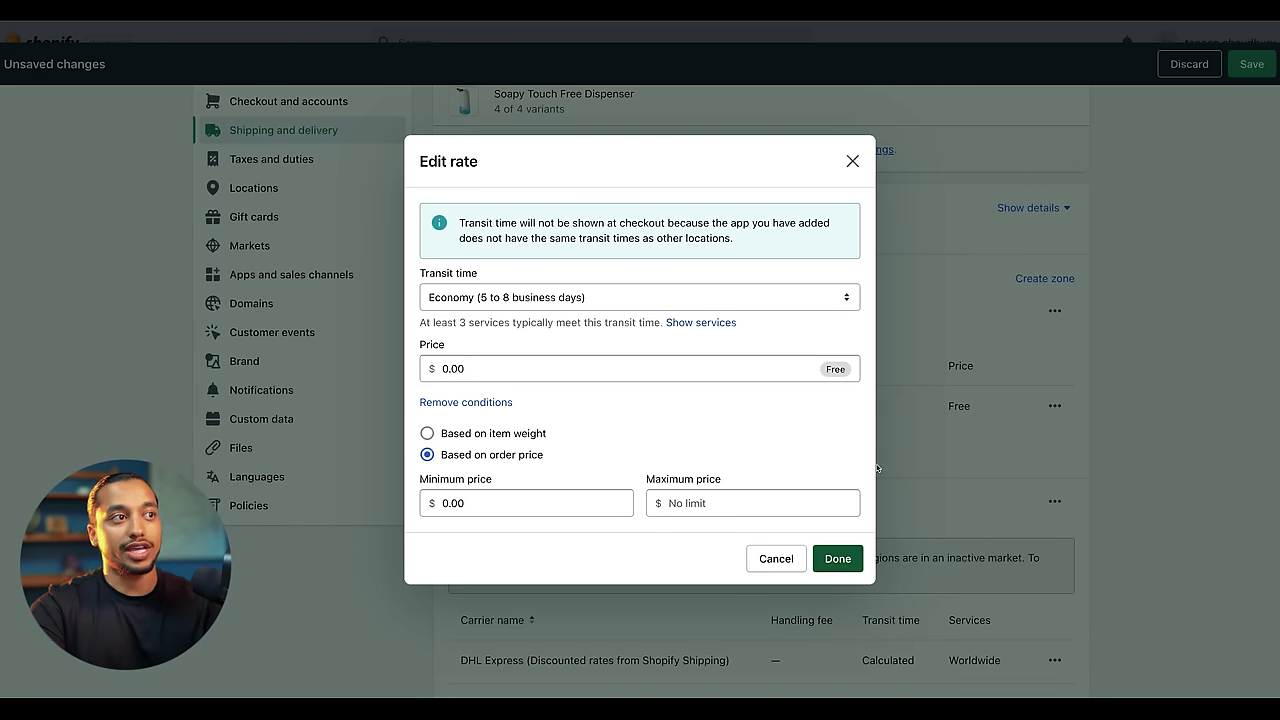
pyautogui.click(838, 556)
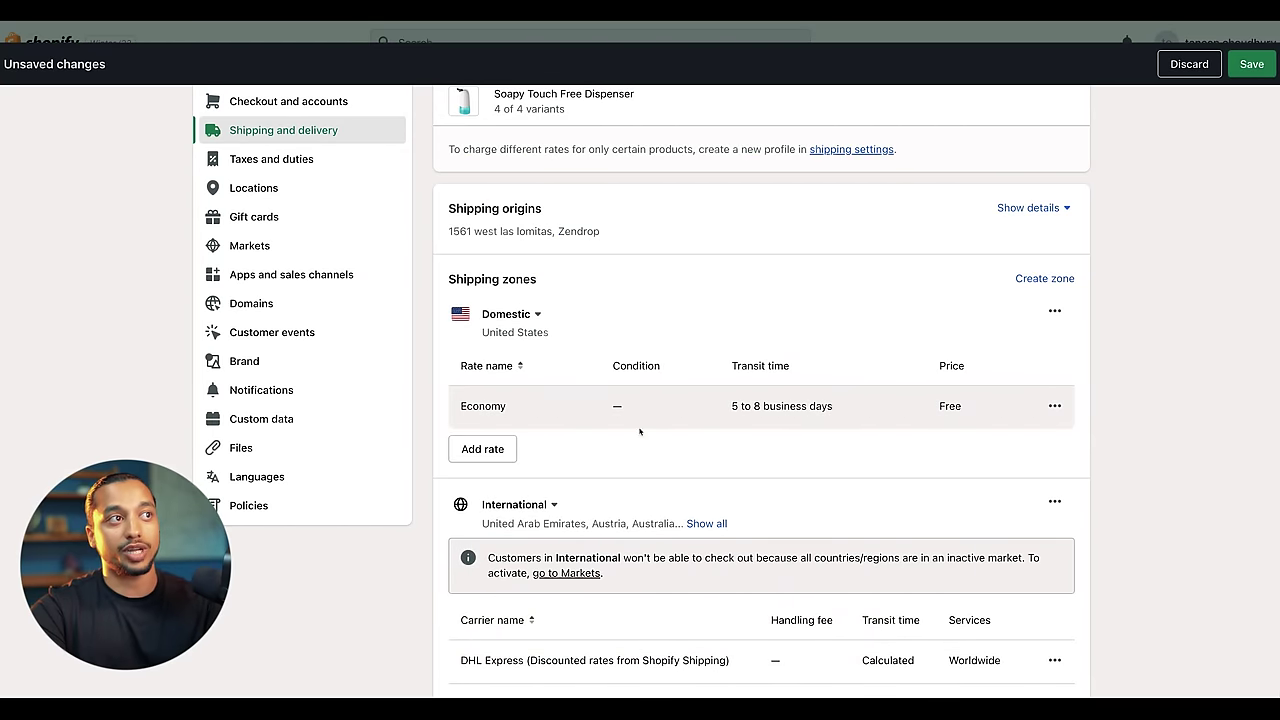
# - Delete the DHL Express and USPS carrier rates from the International shipping zone
pyautogui.scroll(-3, 523, 337)
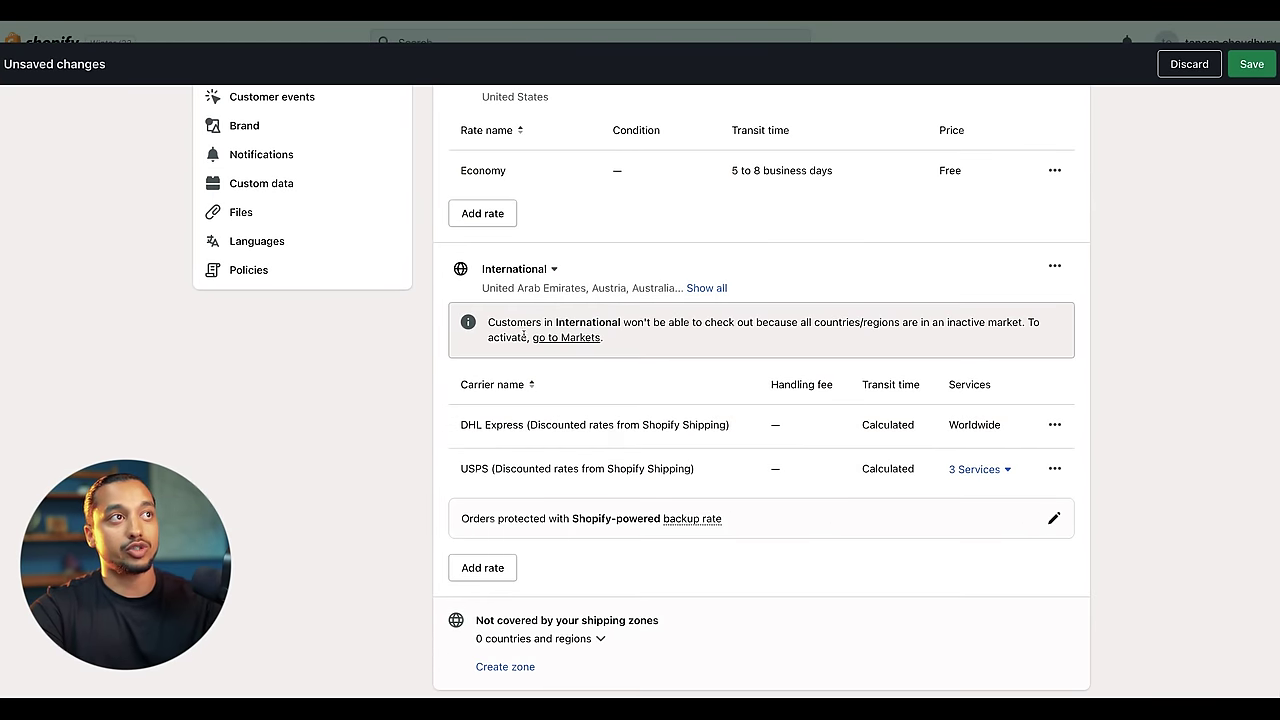
pyautogui.click(1054, 424)
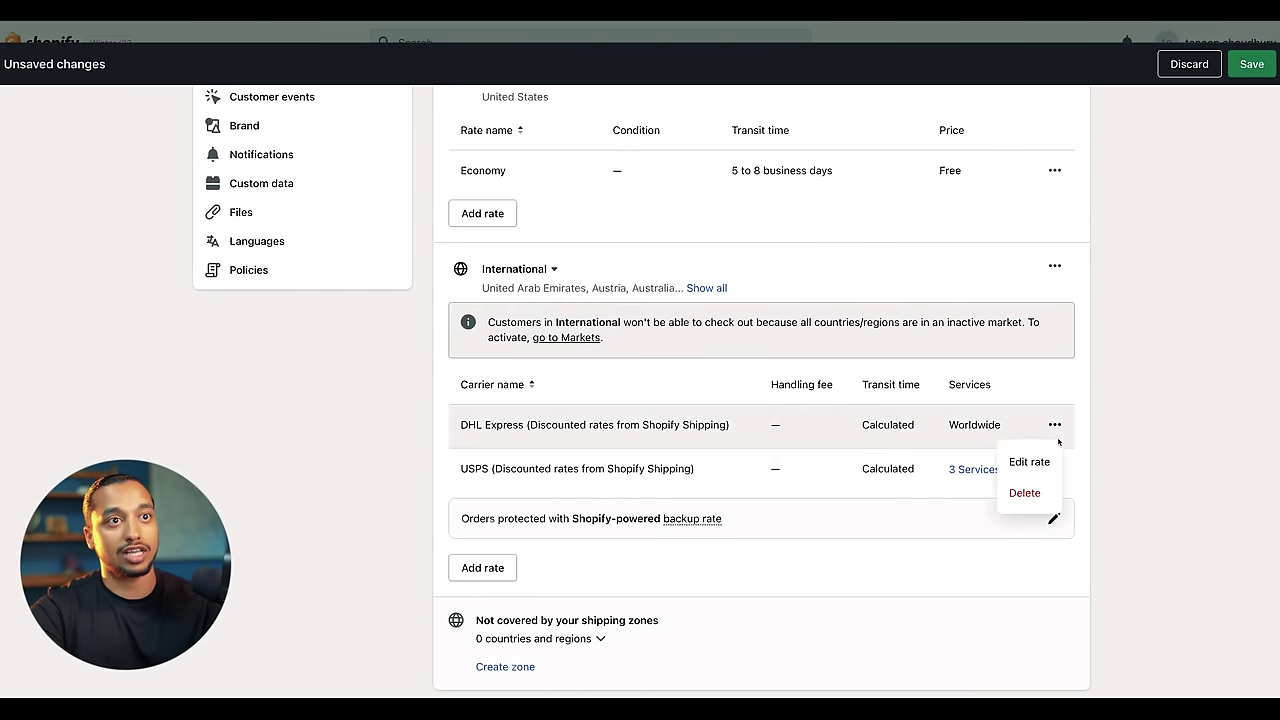
pyautogui.click(1040, 491)
pyautogui.click(1054, 424)
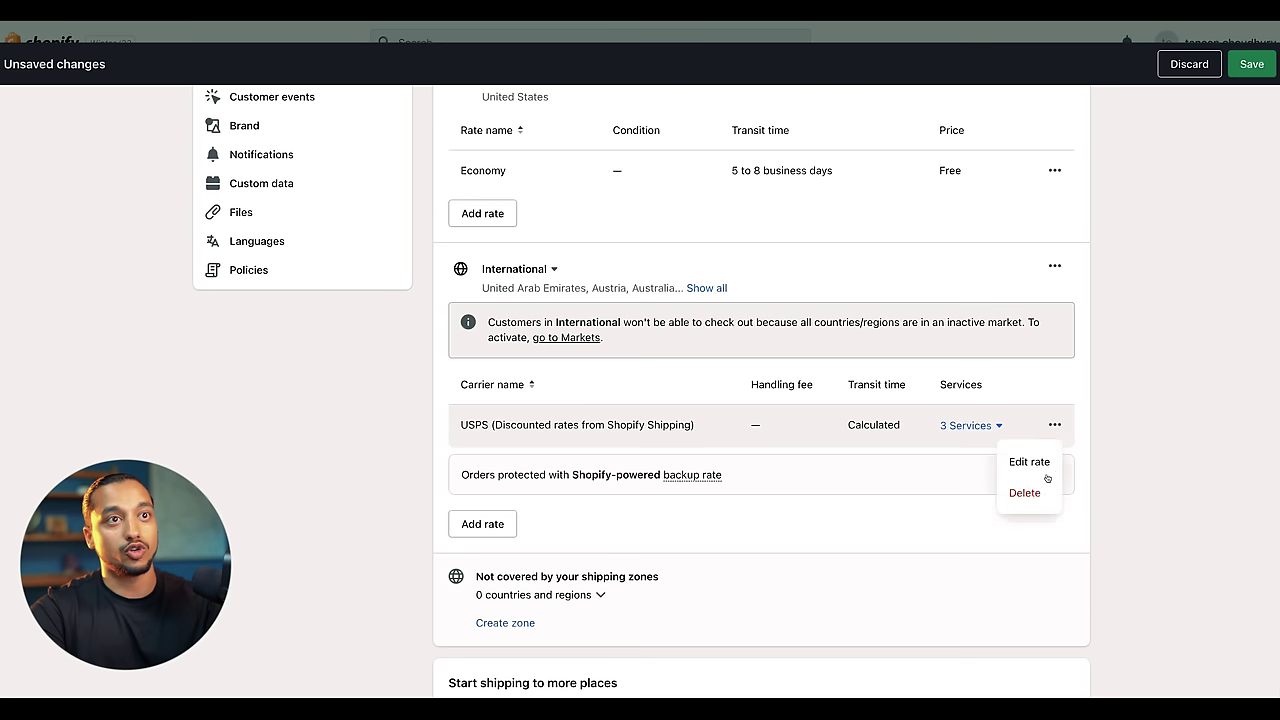
pyautogui.click(1040, 491)
# - Add a free International rate named Free Shipping, with its condition based on order price, and save the shipping profile
pyautogui.click(491, 364)
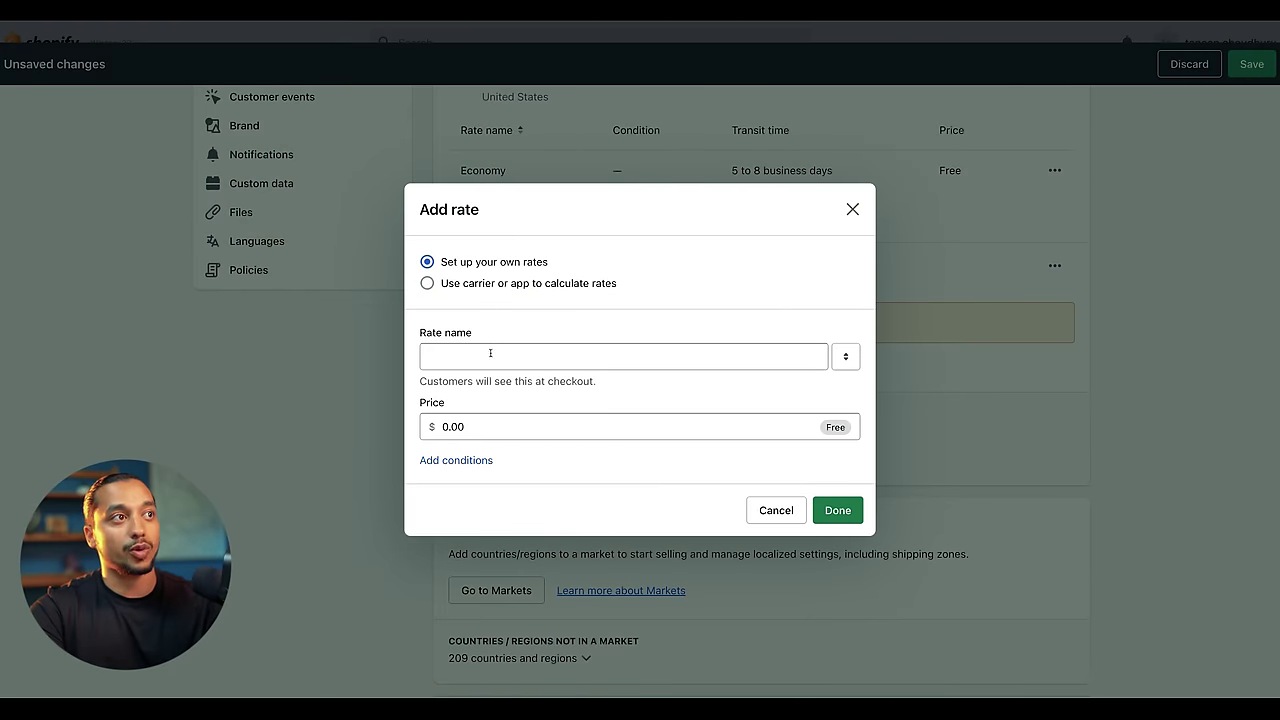
pyautogui.click(483, 352)
pyautogui.write('Fr')
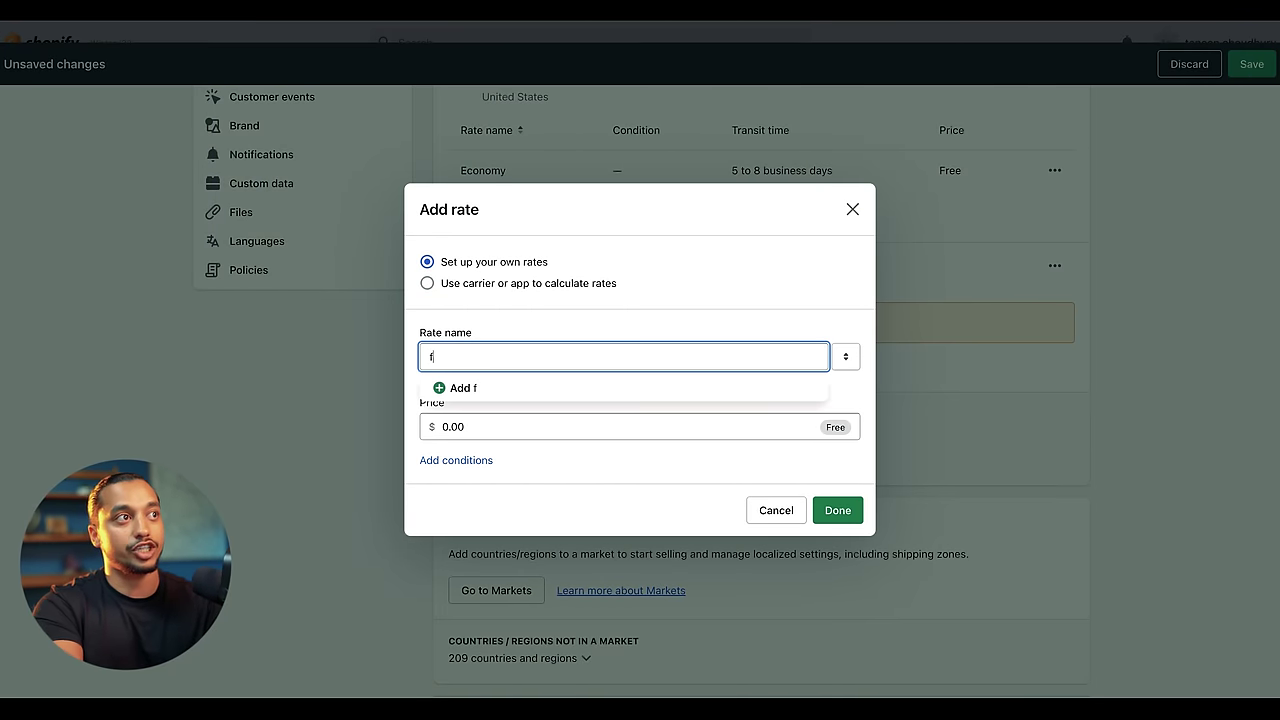
pyautogui.write('ee Shipping')
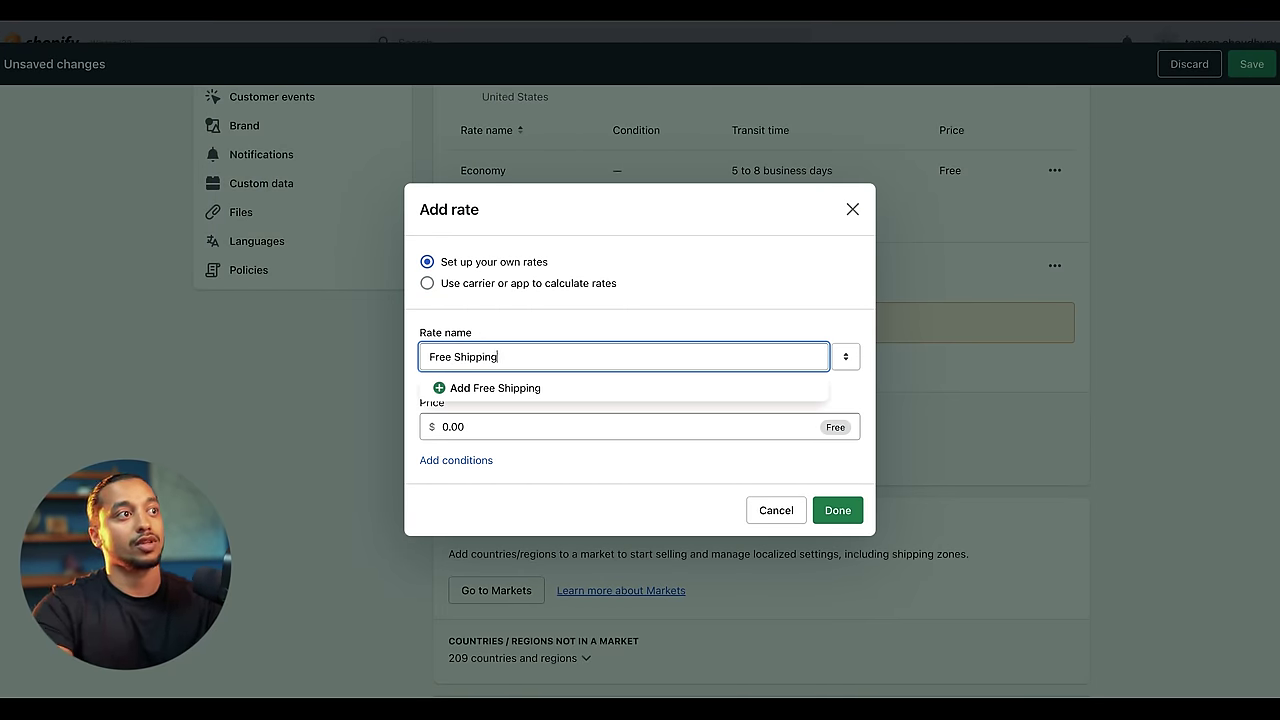
pyautogui.click(425, 460)
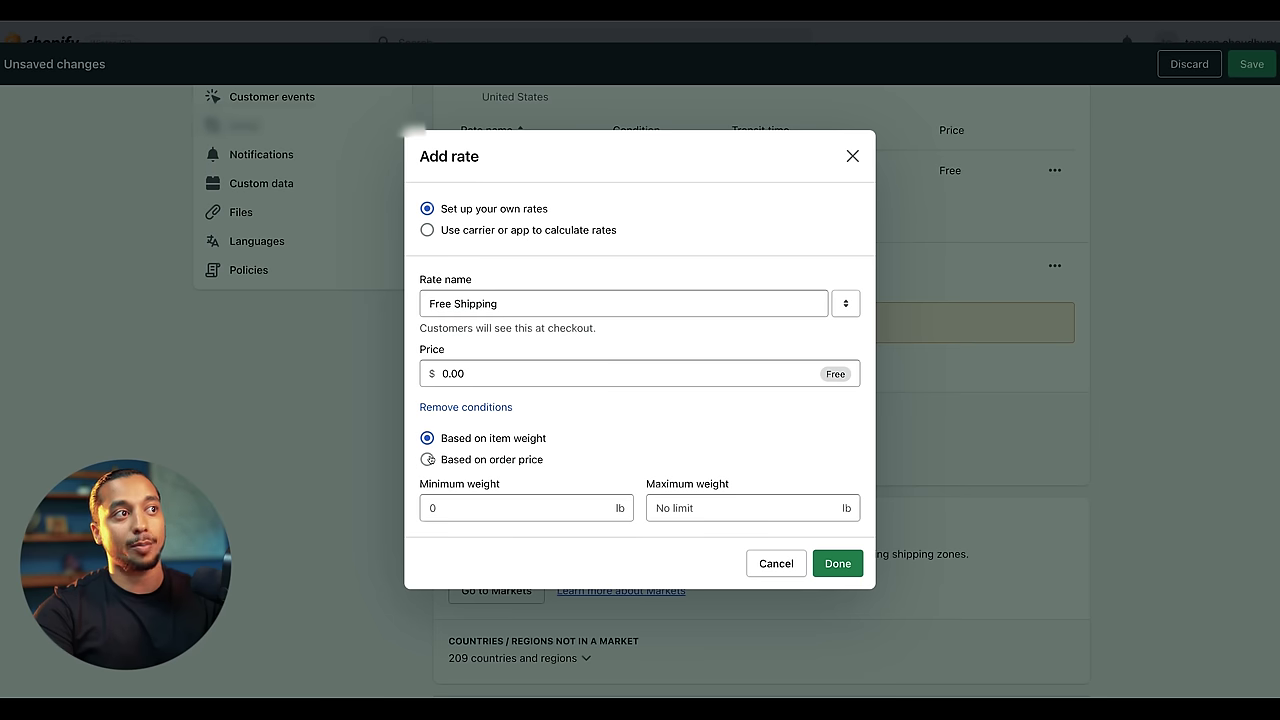
pyautogui.click(470, 459)
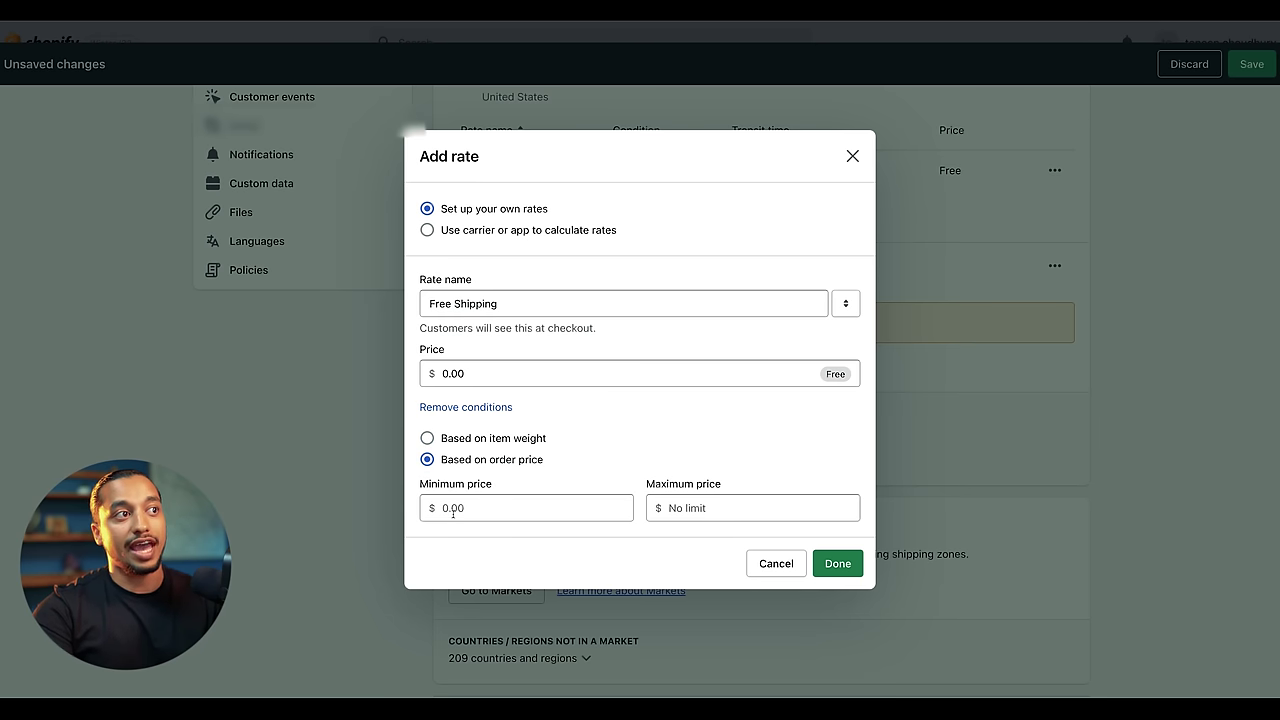
pyautogui.click(840, 563)
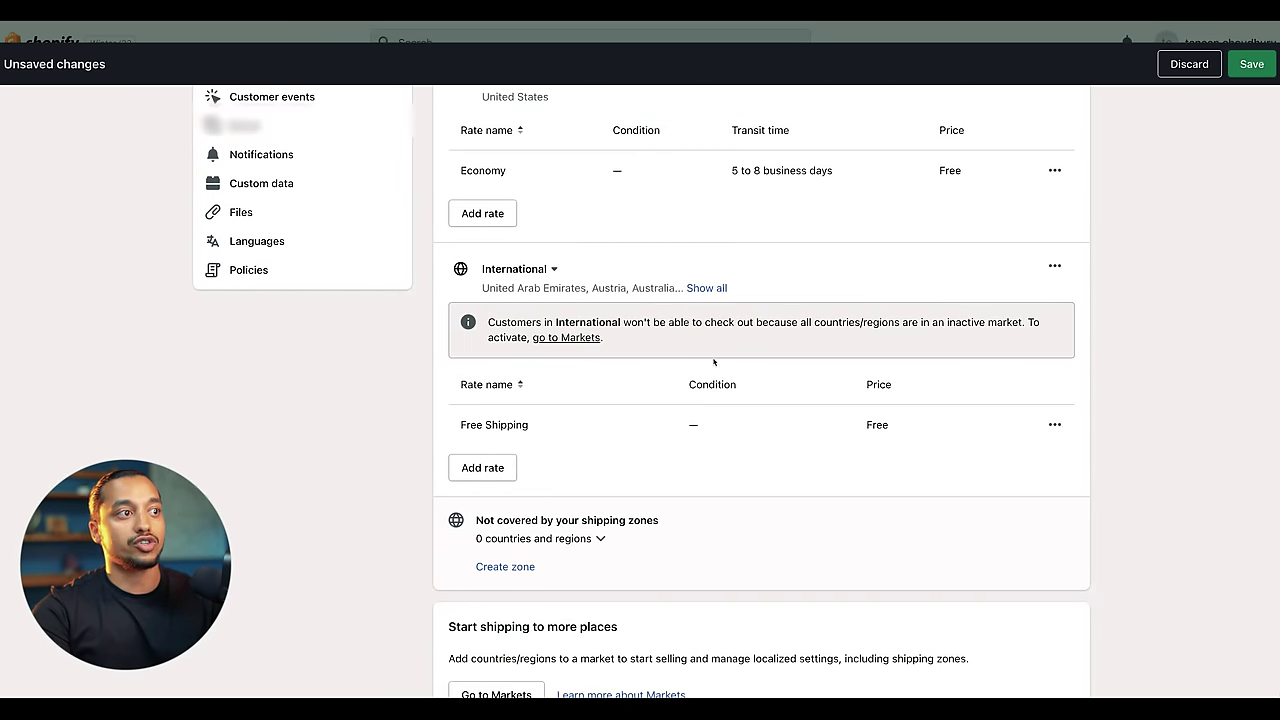
pyautogui.scroll(3, 714, 360)
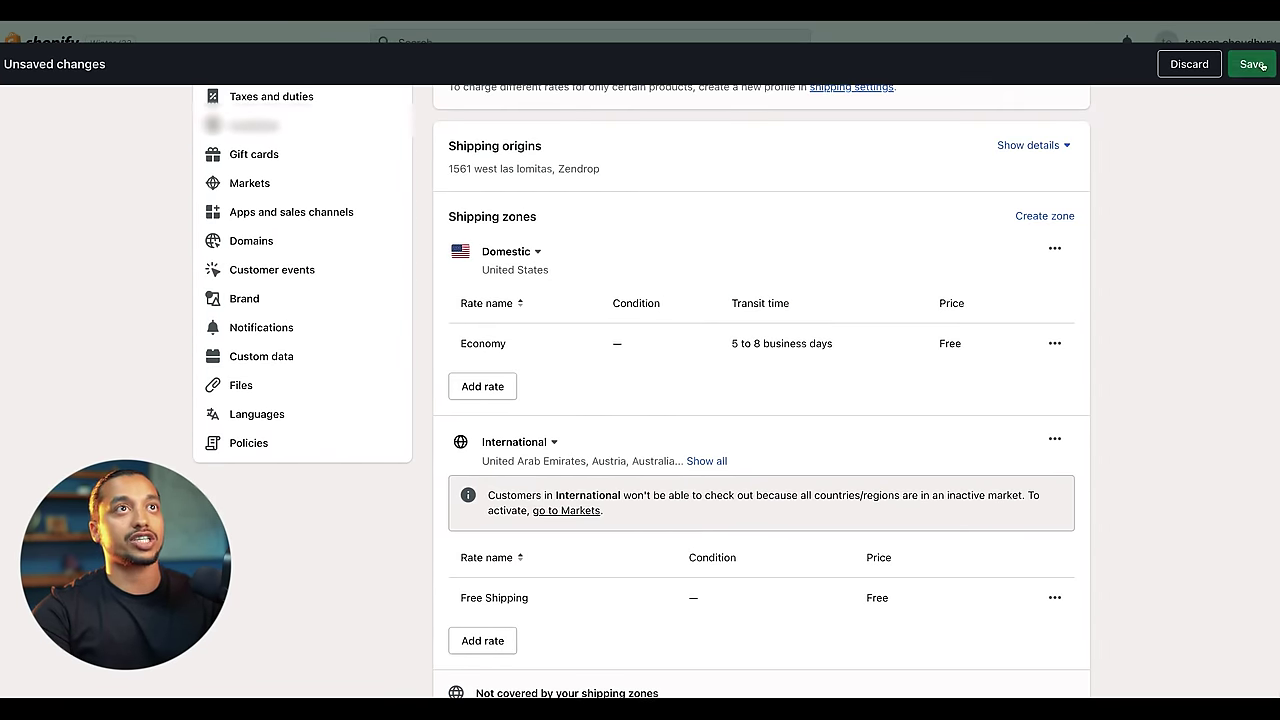
pyautogui.click(1255, 64)
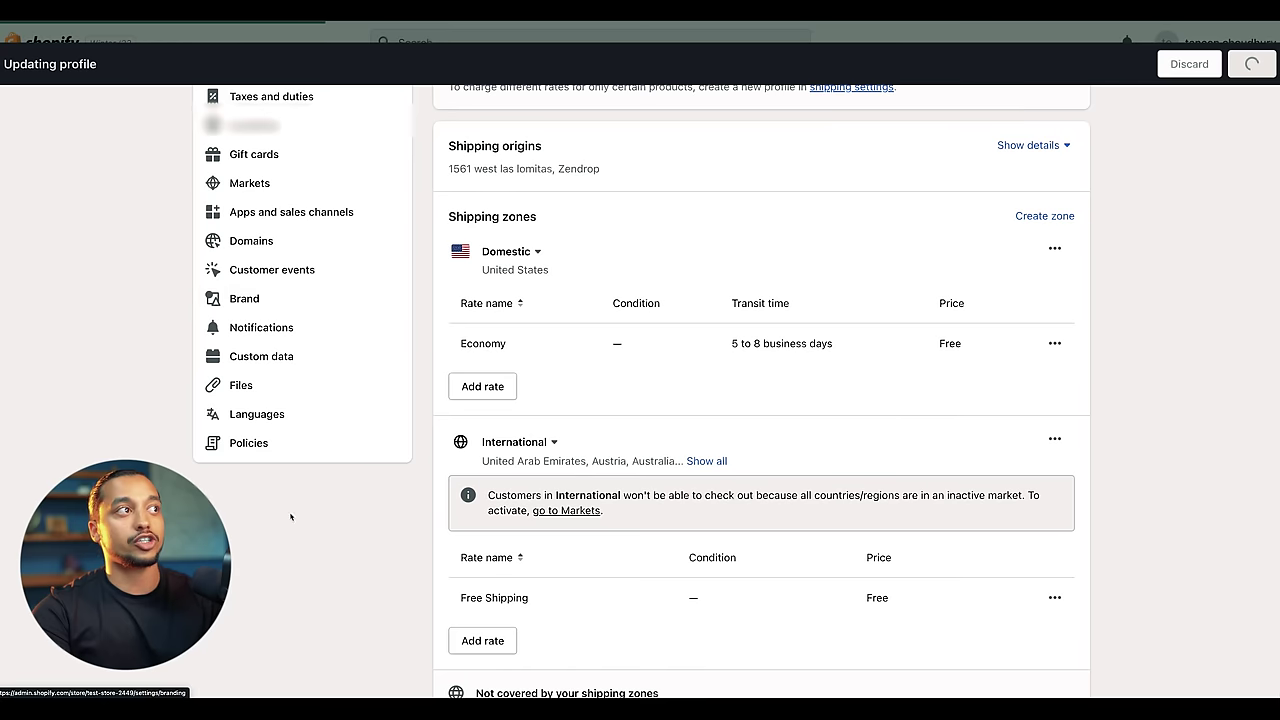
# - Open the store's payment settings and review the Shopify Payments, PayPal and Amazon Pay options
pyautogui.scroll(5, 300, 470)
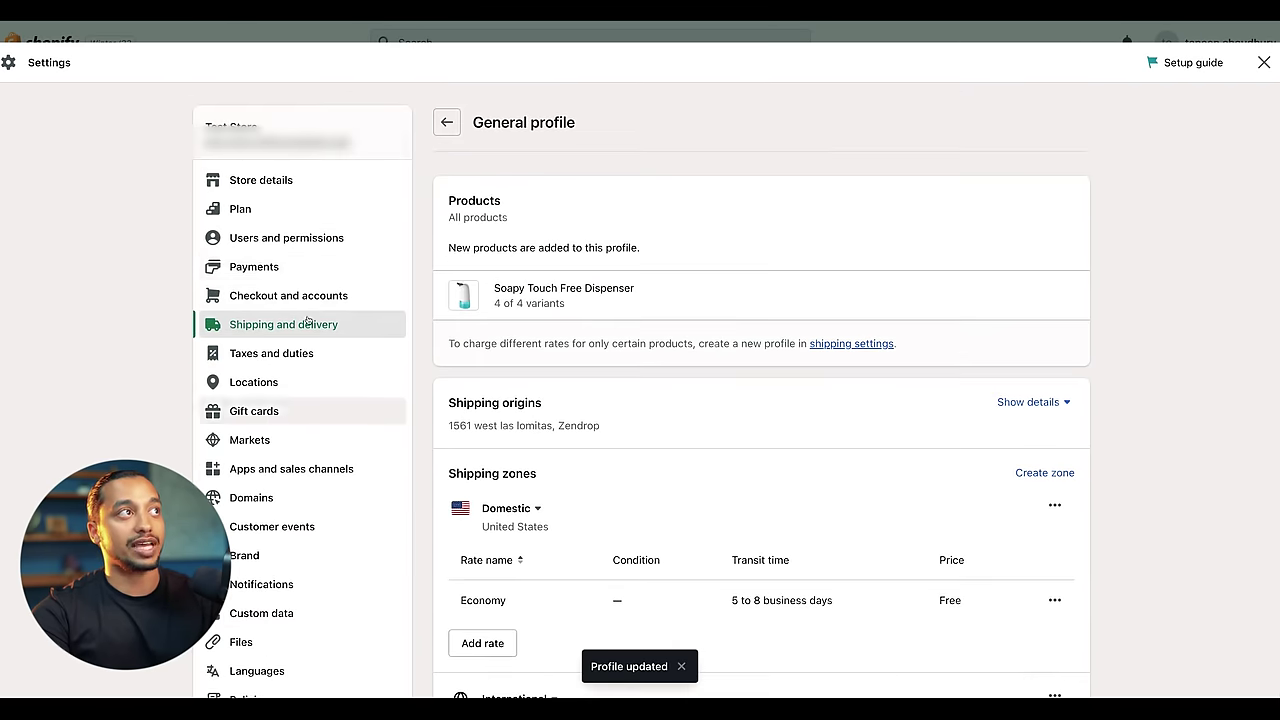
pyautogui.click(262, 268)
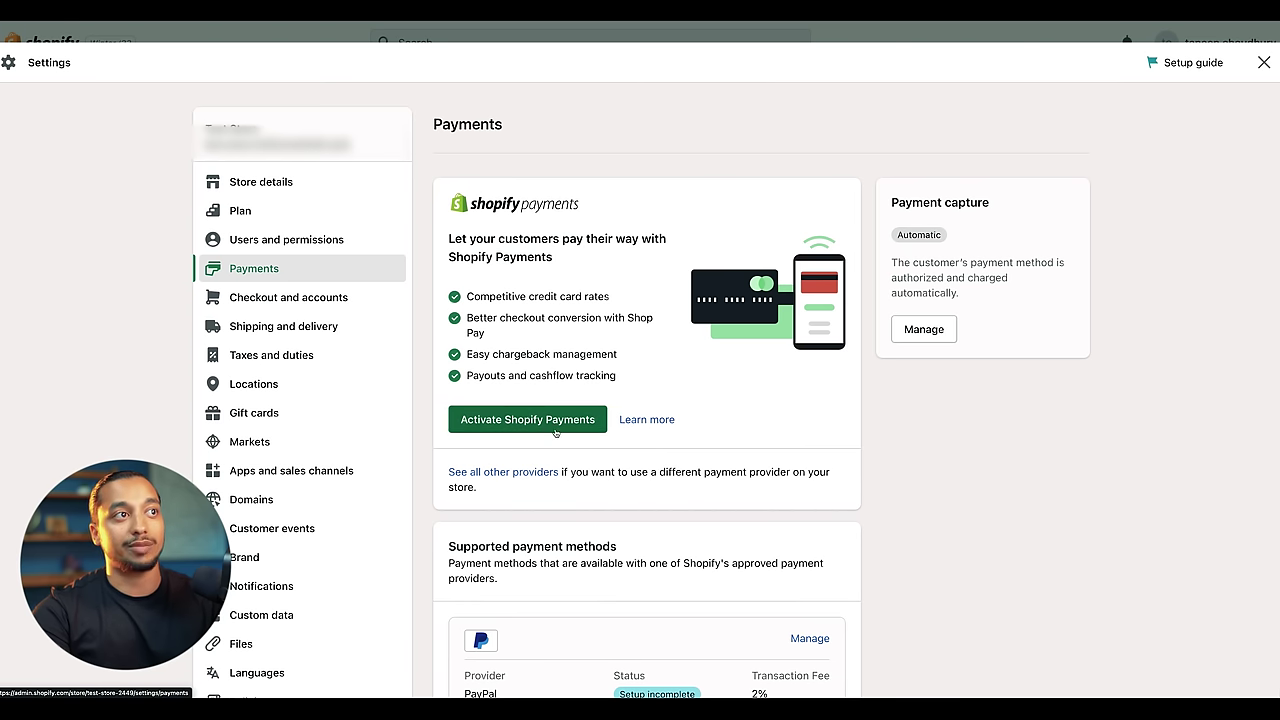
pyautogui.scroll(-2, 687, 513)
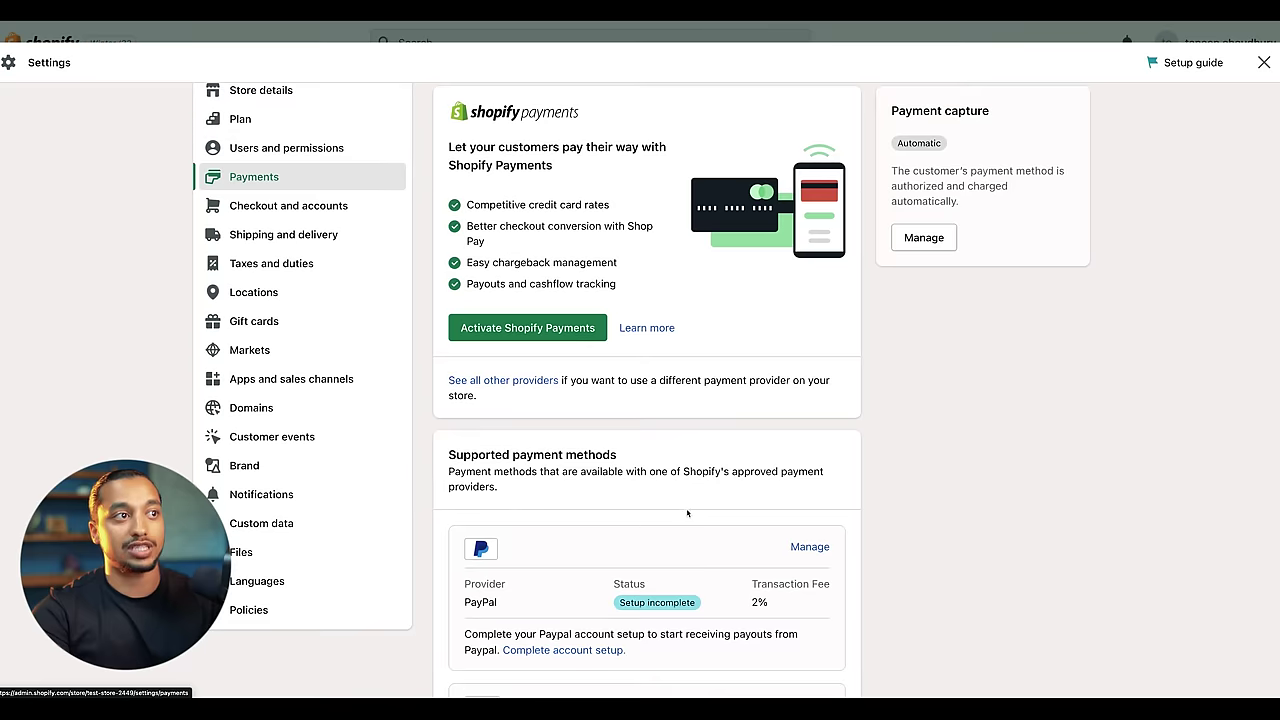
pyautogui.scroll(-1, 744, 540)
pyautogui.scroll(-2, 601, 633)
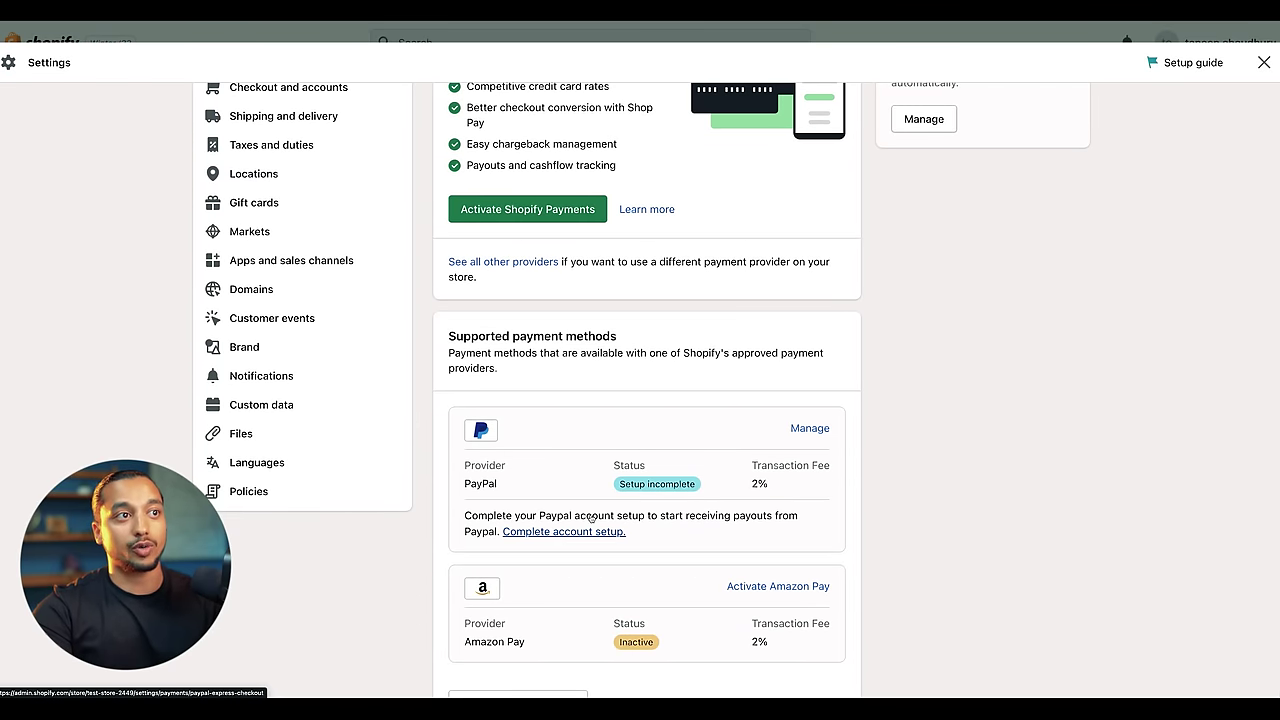
# - Go to the Shopify App Store from the store's apps and sales channels settings and search for "review"
pyautogui.scroll(4, 513, 441)
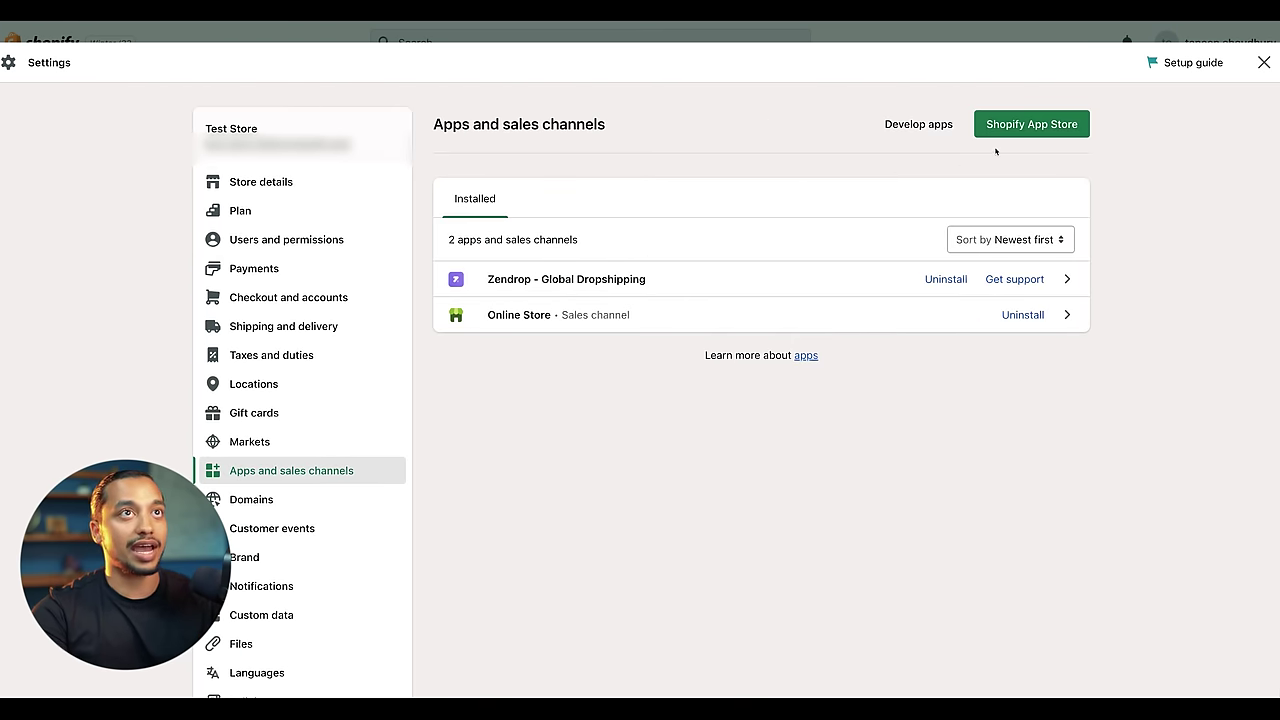
pyautogui.click(995, 132)
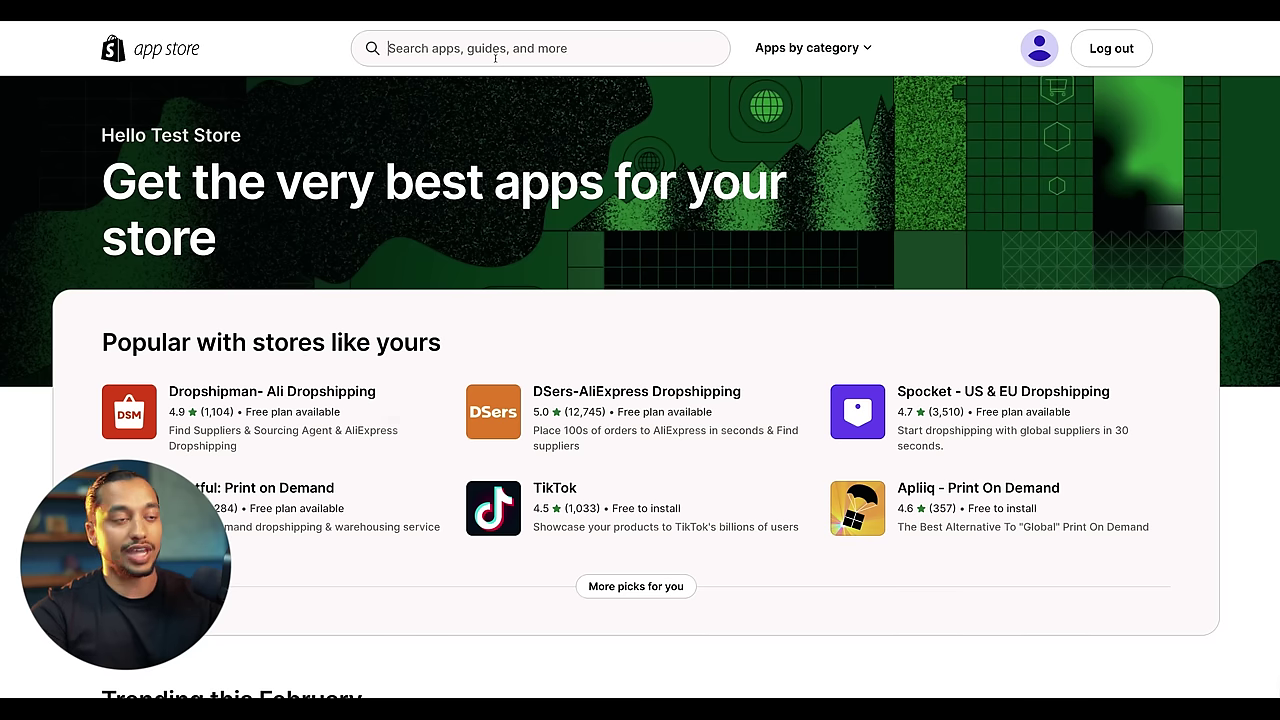
pyautogui.write('review')
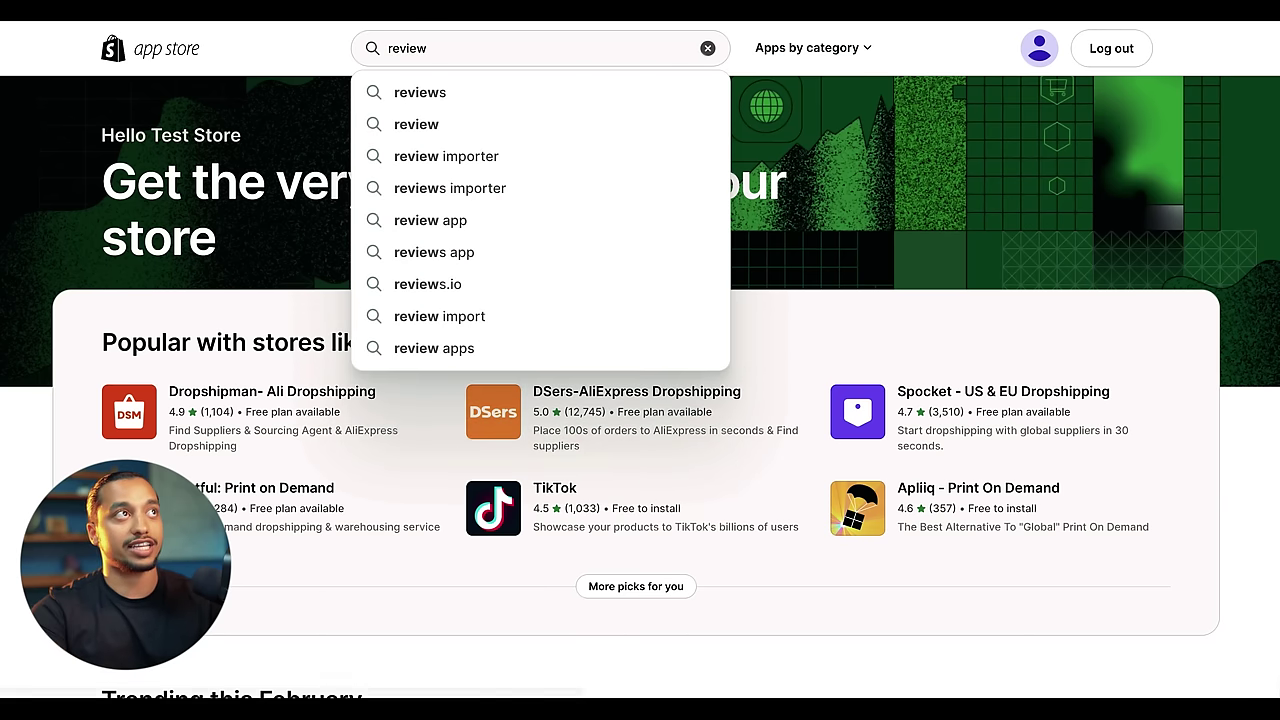